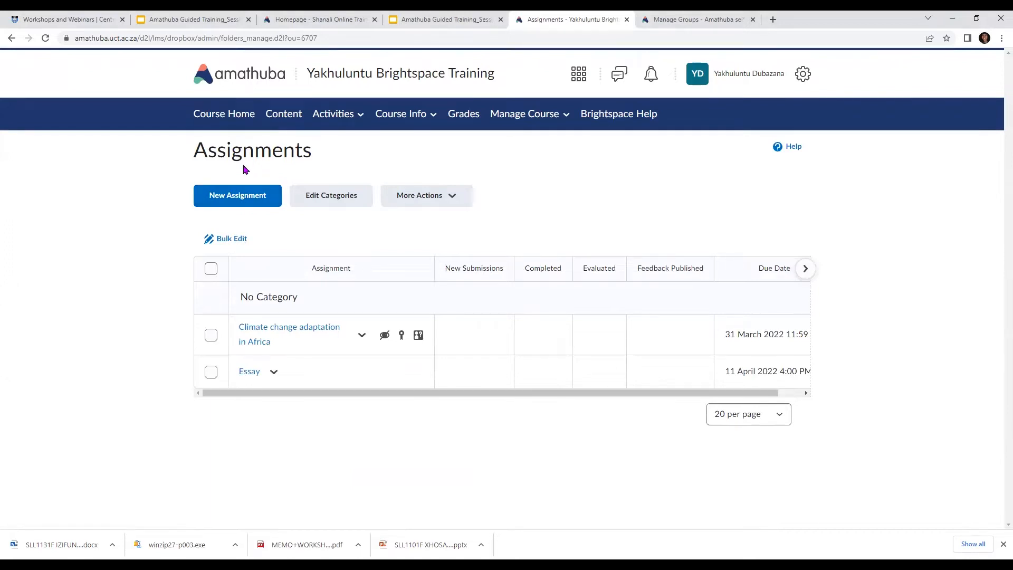
# Step: Create a new assignment and name it "Assignment 1"
pyautogui.click(252, 195)
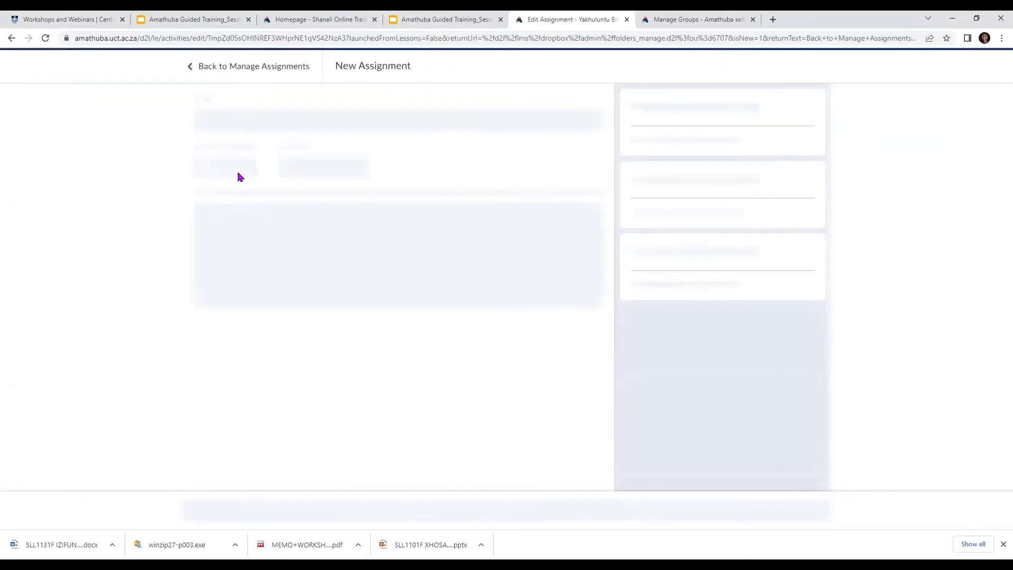
pyautogui.click(241, 119)
pyautogui.moveTo(240, 118); pyautogui.dragTo(190, 125)
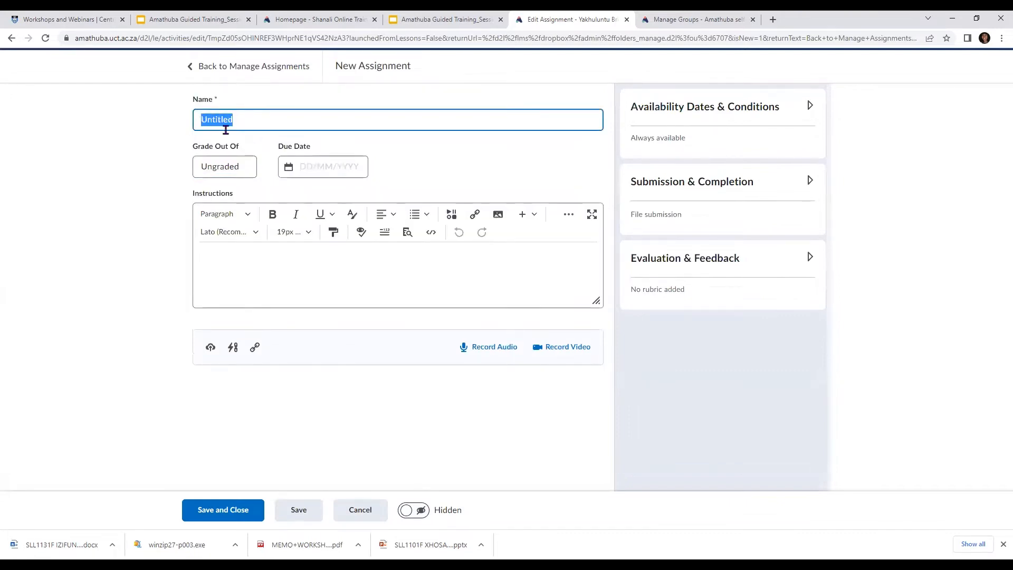
pyautogui.press('BackSpace')
pyautogui.press('BackSpace')
pyautogui.press('BackSpace')
pyautogui.press('BackSpace')
pyautogui.press('BackSpace')
pyautogui.press('BackSpace')
pyautogui.press('BackSpace')
pyautogui.press('BackSpace')
# Step: Set the assignment's due date to 18/11/2022 and grade it out of 100 points
pyautogui.click(327, 165)
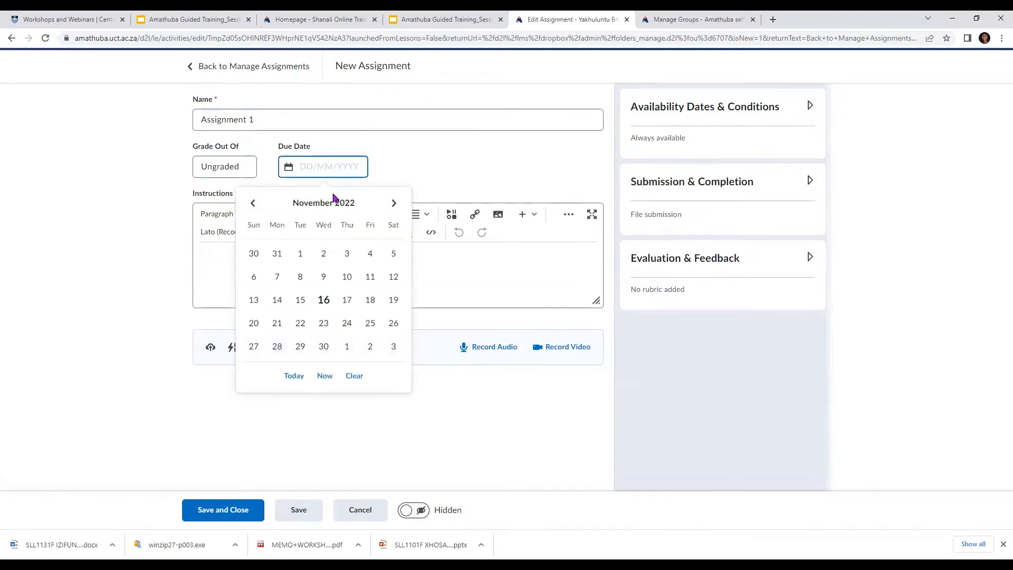
pyautogui.click(371, 302)
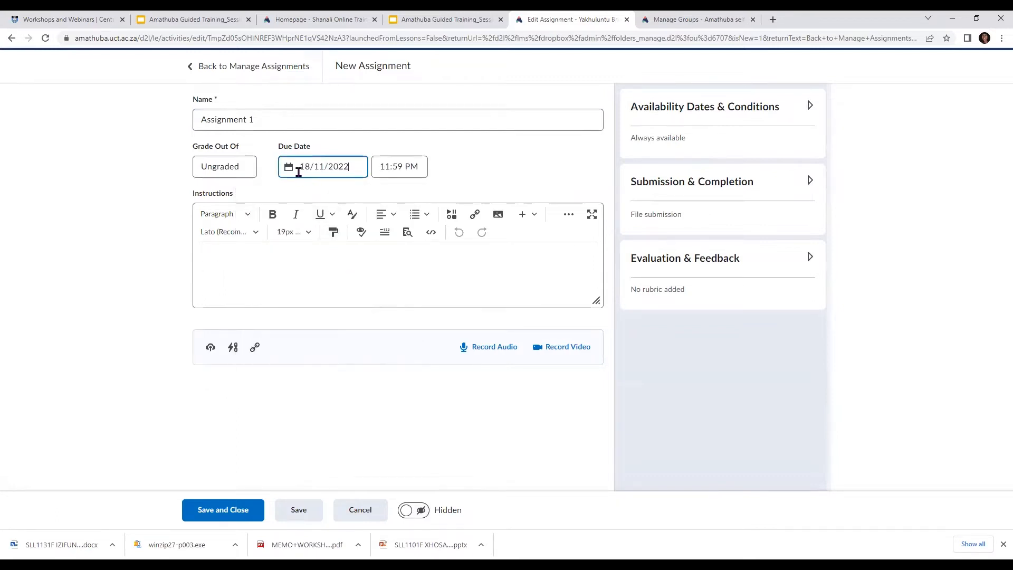
pyautogui.click(242, 171)
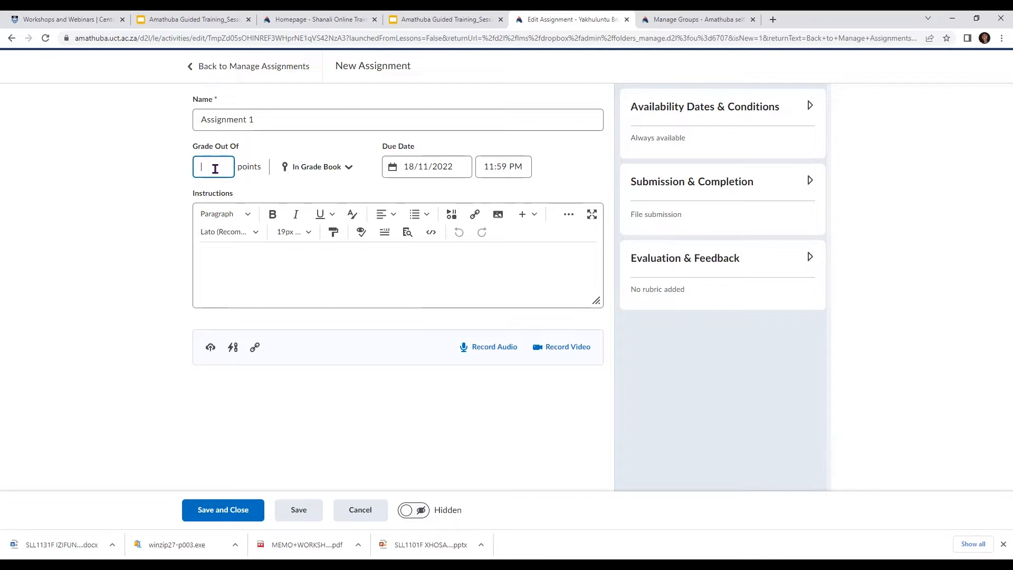
pyautogui.write('100')
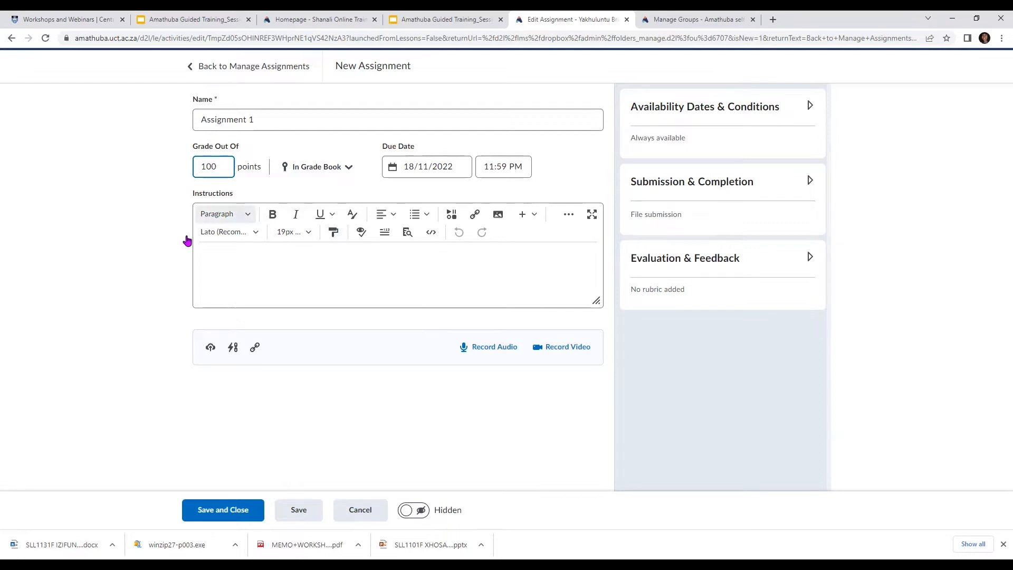
# Step: Enter the instructions "This is an individual assignment. Reading" and check the grade book options
pyautogui.click(214, 258)
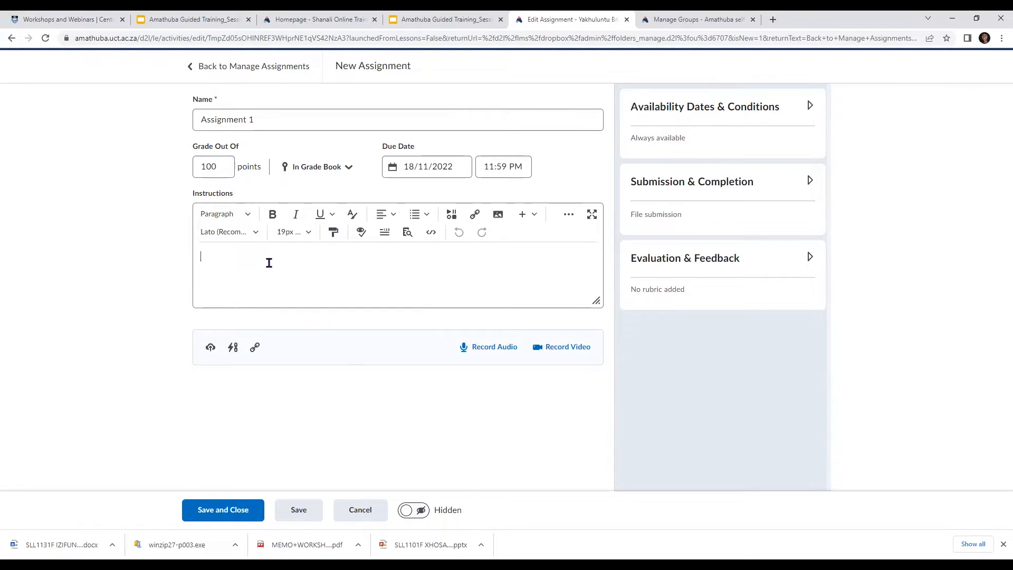
pyautogui.write('This is an individual assignment. Reading')
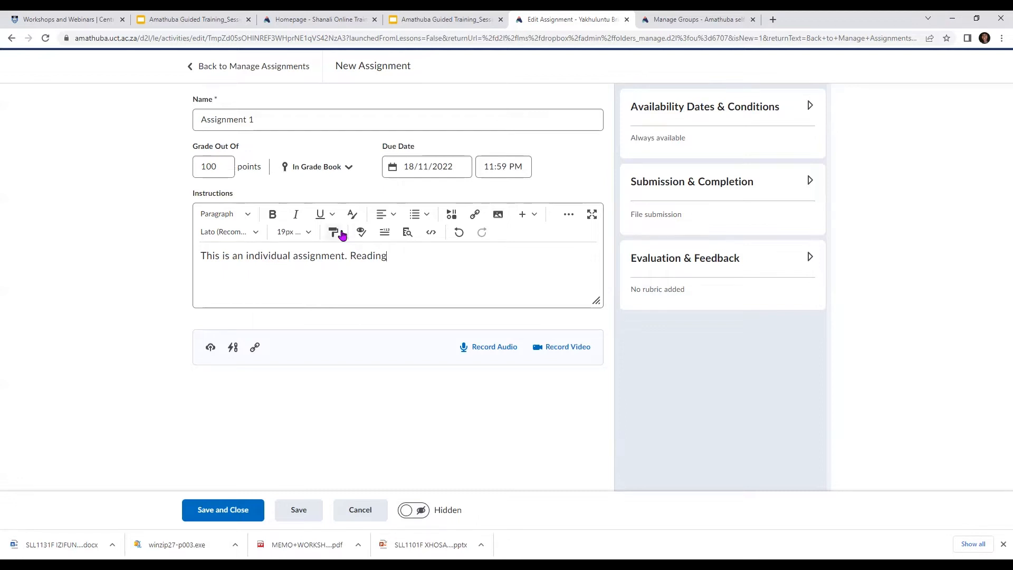
pyautogui.click(317, 168)
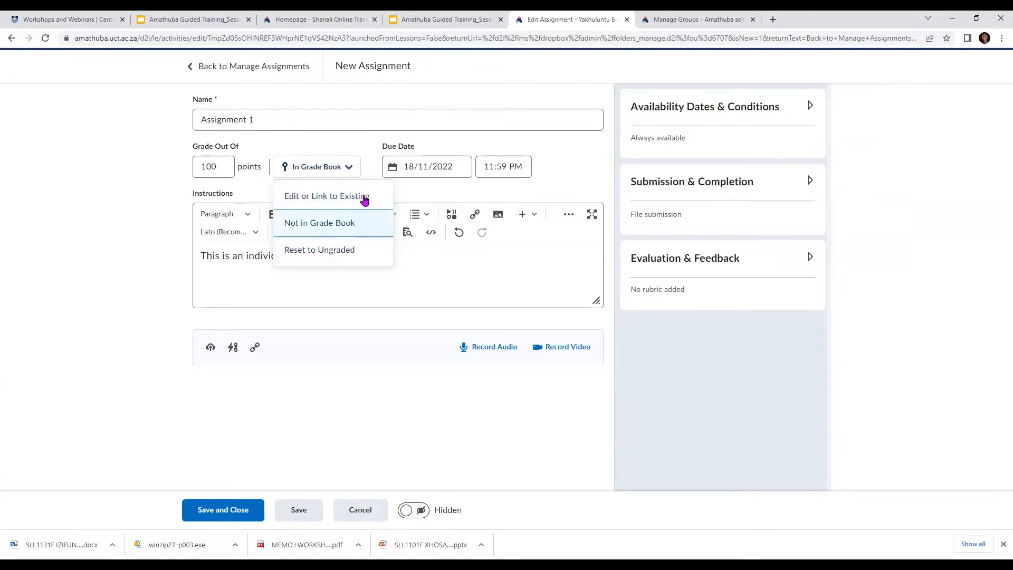
pyautogui.click(112, 243)
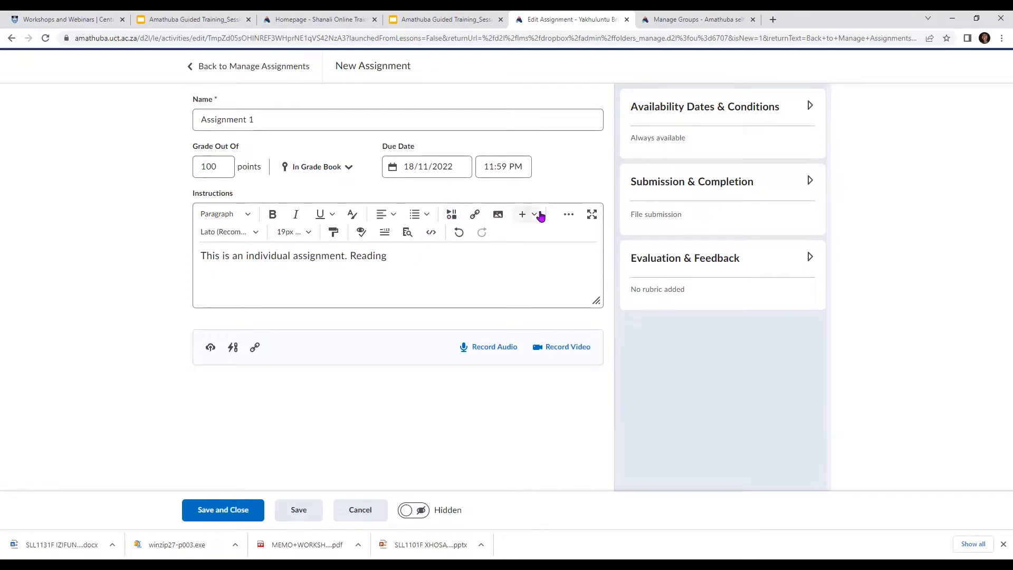
# Step: Examine the assignment's availability dates, release conditions and special access options
pyautogui.click(810, 107)
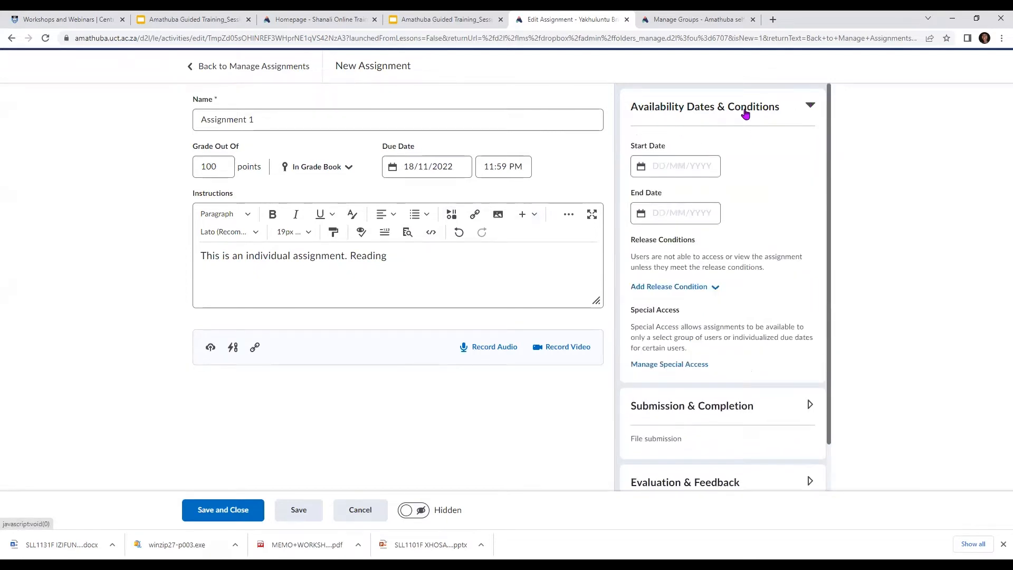
pyautogui.click(672, 166)
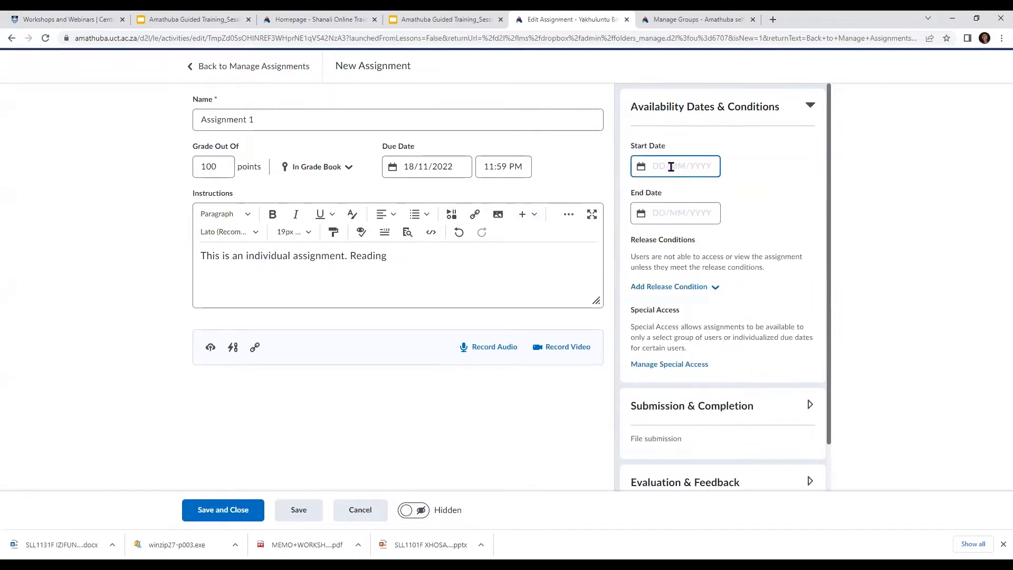
pyautogui.click(671, 167)
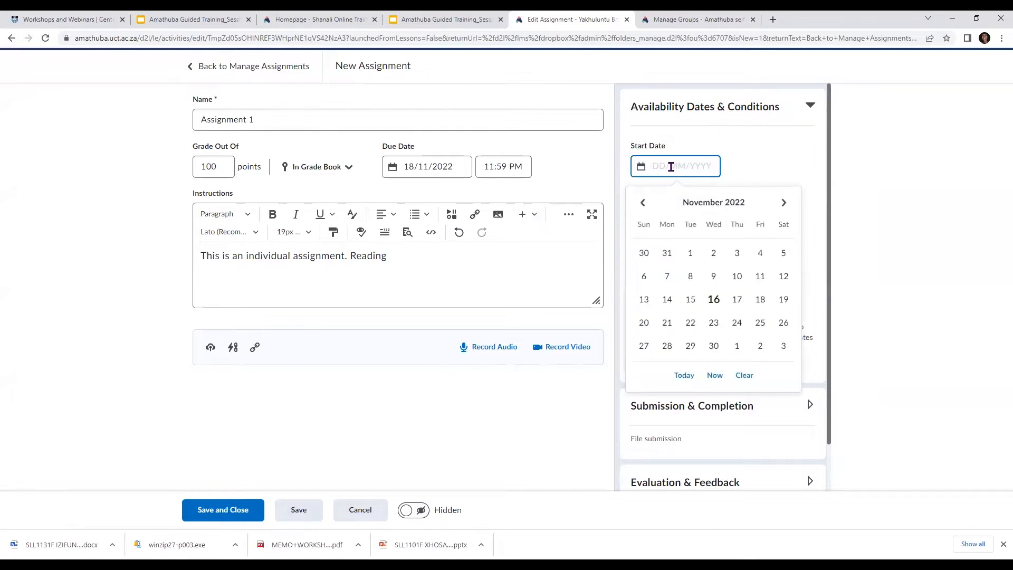
pyautogui.click(672, 167)
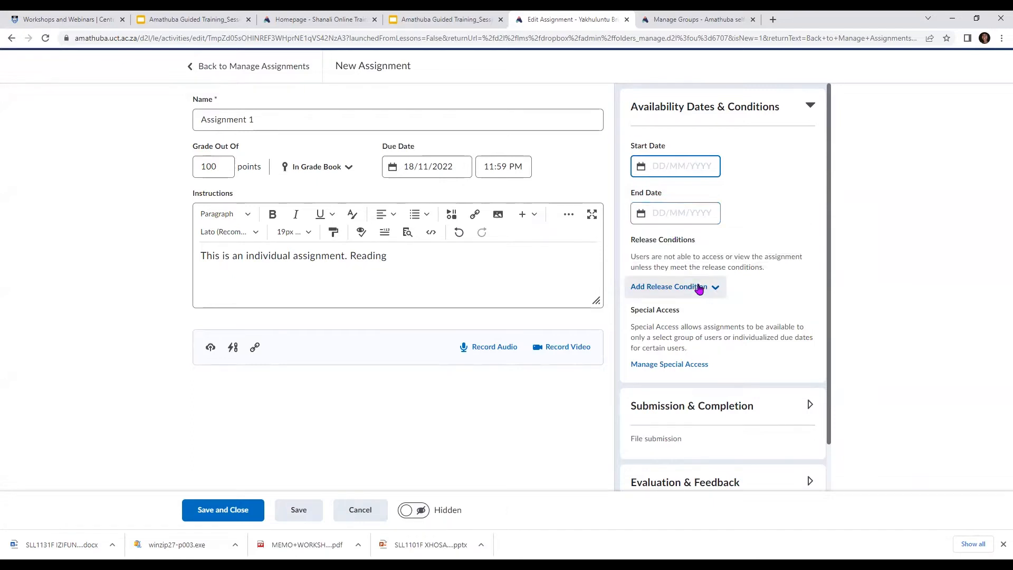
pyautogui.scroll(-1, 684, 268)
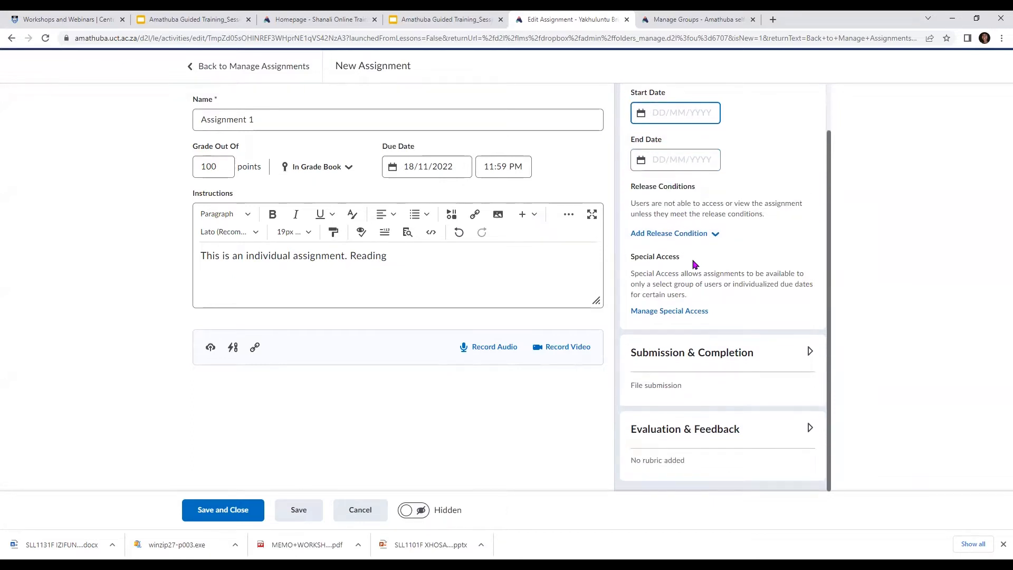
pyautogui.click(683, 316)
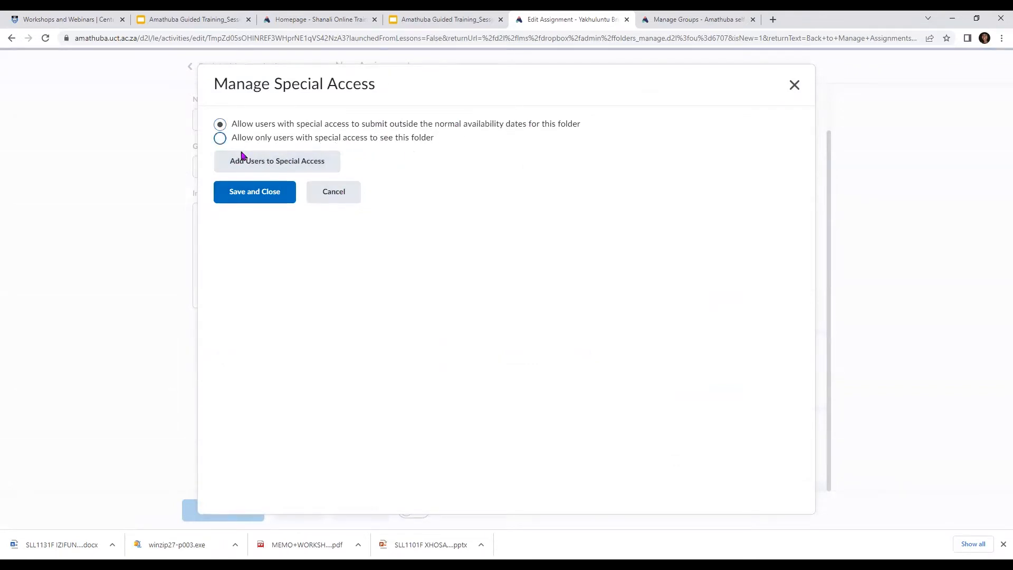
pyautogui.click(337, 193)
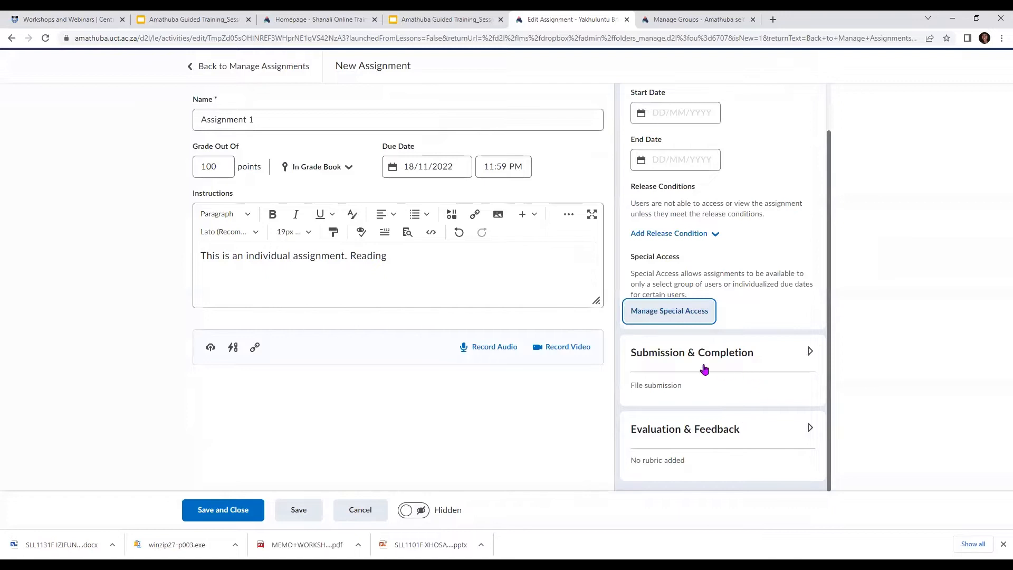
# Step: Examine the Submission & Completion settings, including category, submission type, allowed files and notification email
pyautogui.click(809, 359)
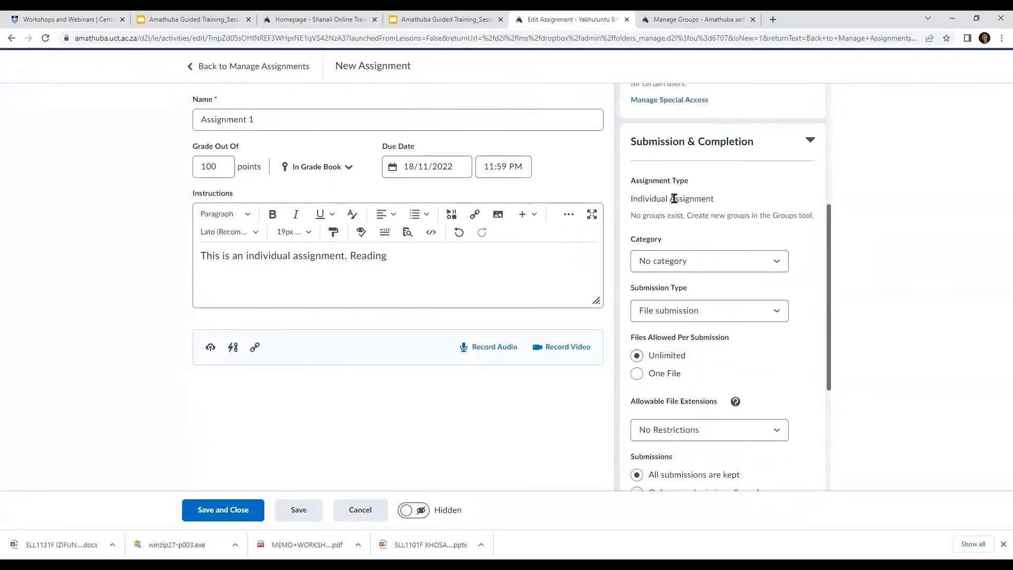
pyautogui.click(769, 262)
pyautogui.click(723, 255)
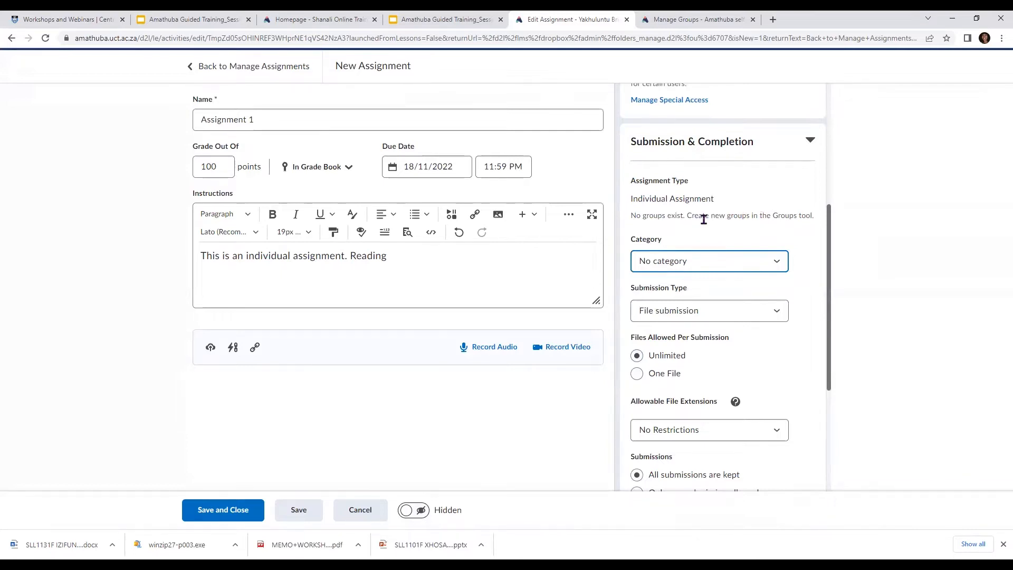
pyautogui.click(742, 307)
pyautogui.click(741, 306)
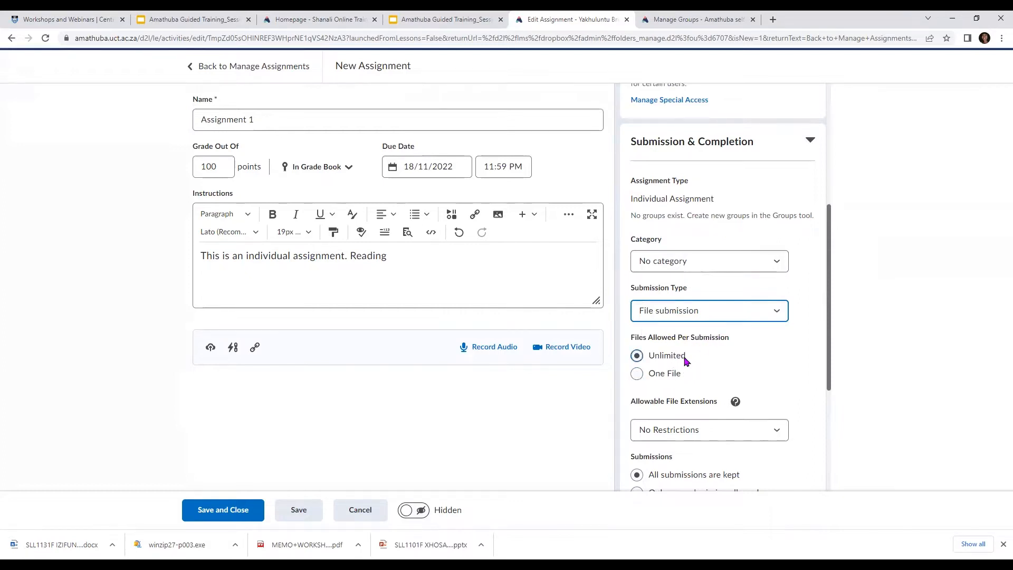
pyautogui.scroll(-2, 686, 360)
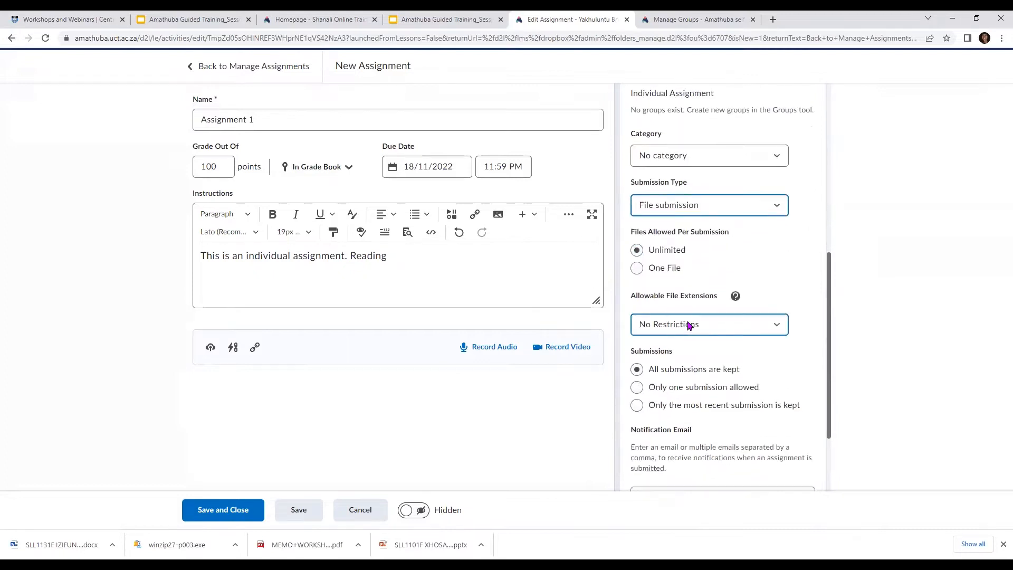
pyautogui.scroll(-1, 691, 324)
pyautogui.scroll(-1, 718, 327)
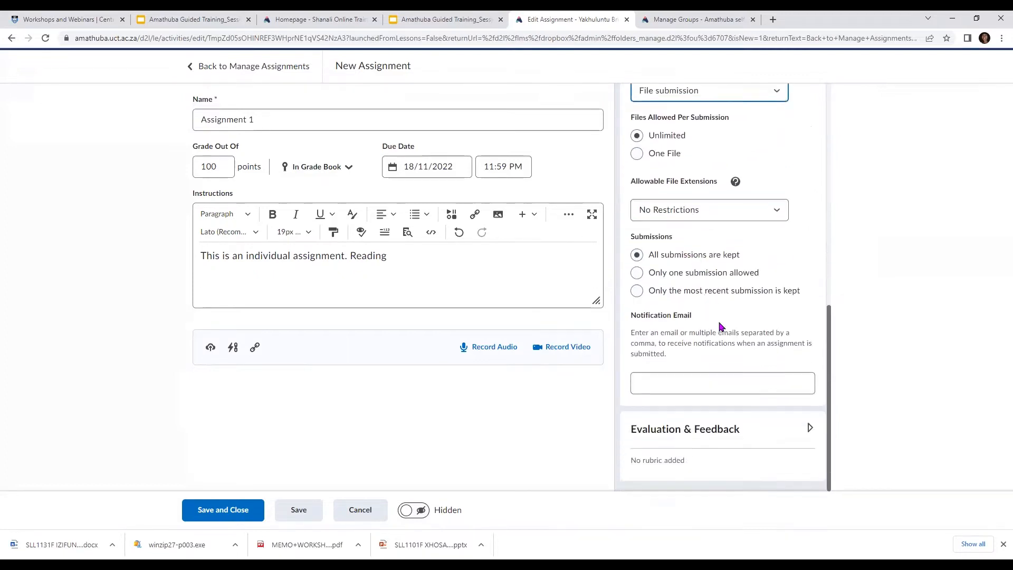
# Step: Examine the Evaluation & Feedback settings, including the rubric choices and the Turnitin similarity report options
pyautogui.click(722, 429)
pyautogui.scroll(-3, 724, 425)
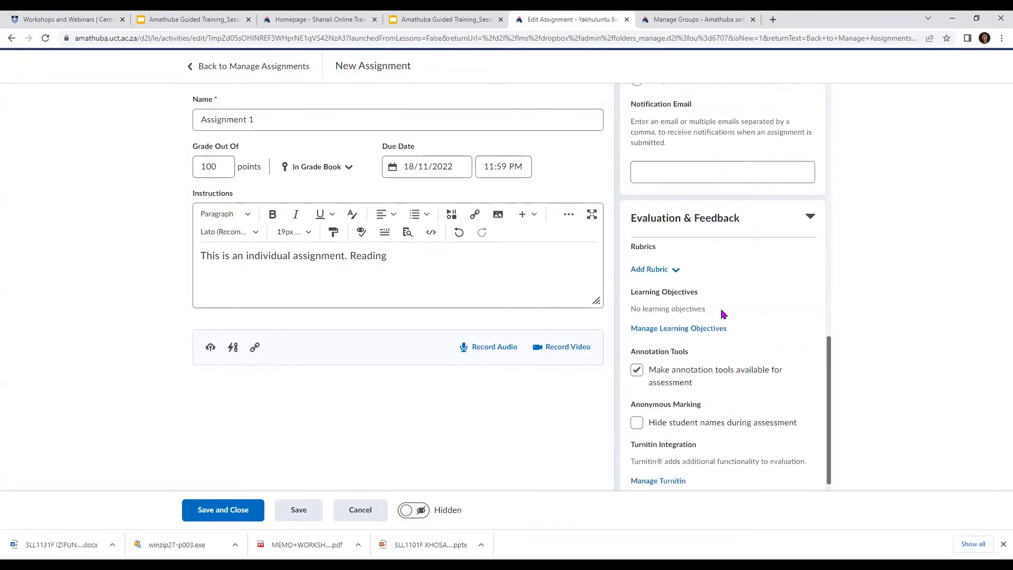
pyautogui.click(669, 275)
pyautogui.click(679, 272)
pyautogui.scroll(-1, 706, 323)
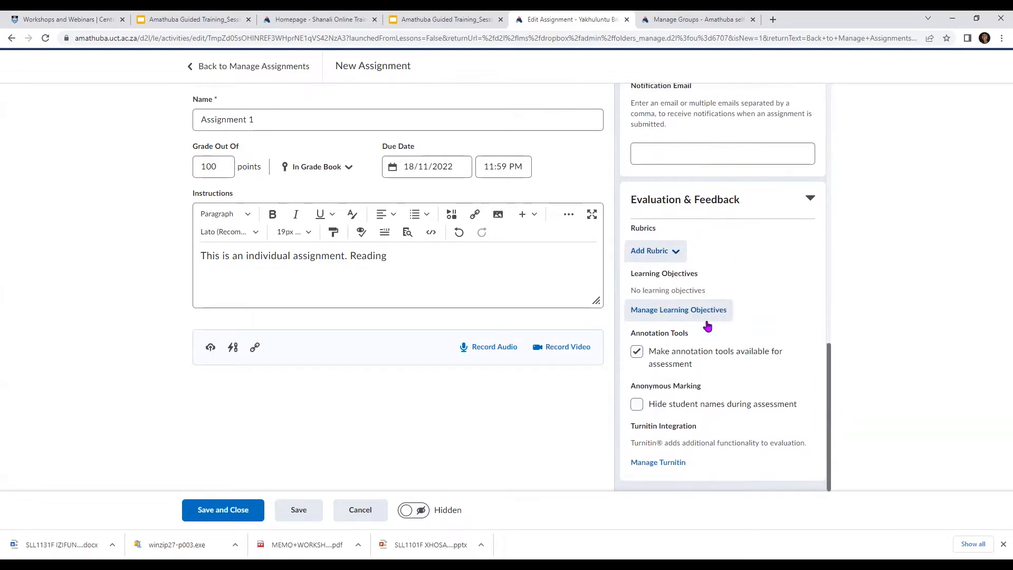
pyautogui.click(675, 463)
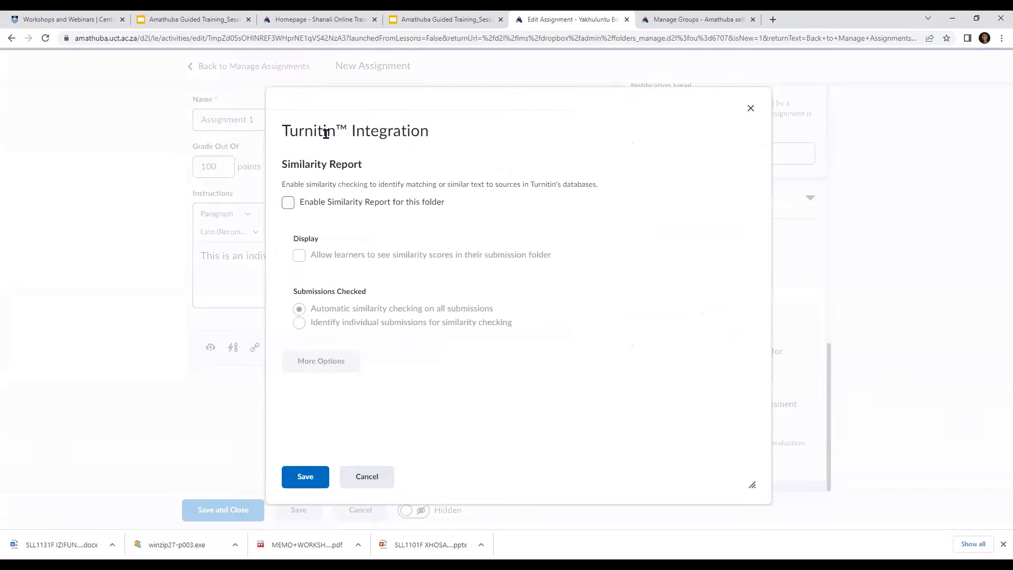
pyautogui.click(288, 204)
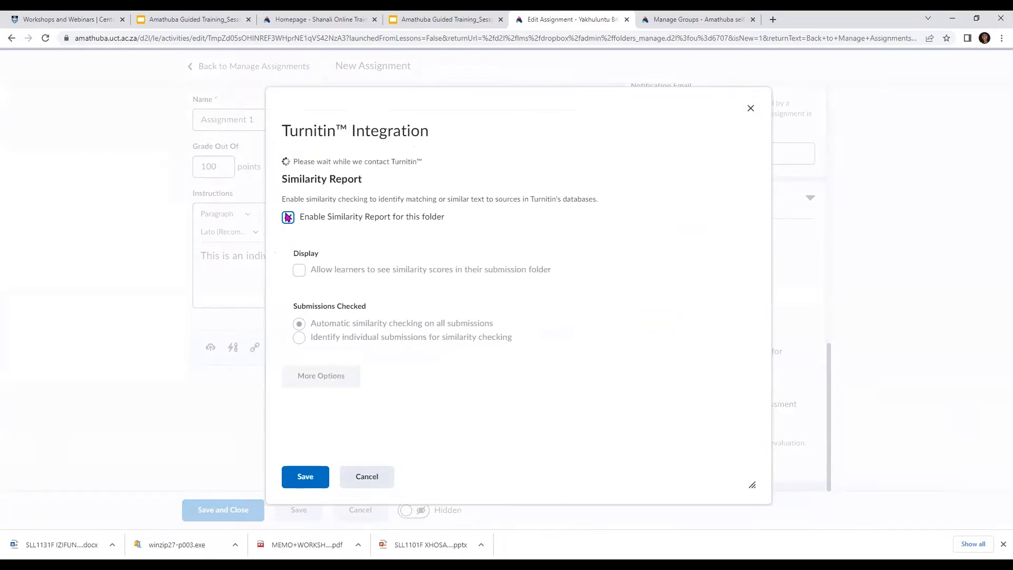
pyautogui.click(369, 478)
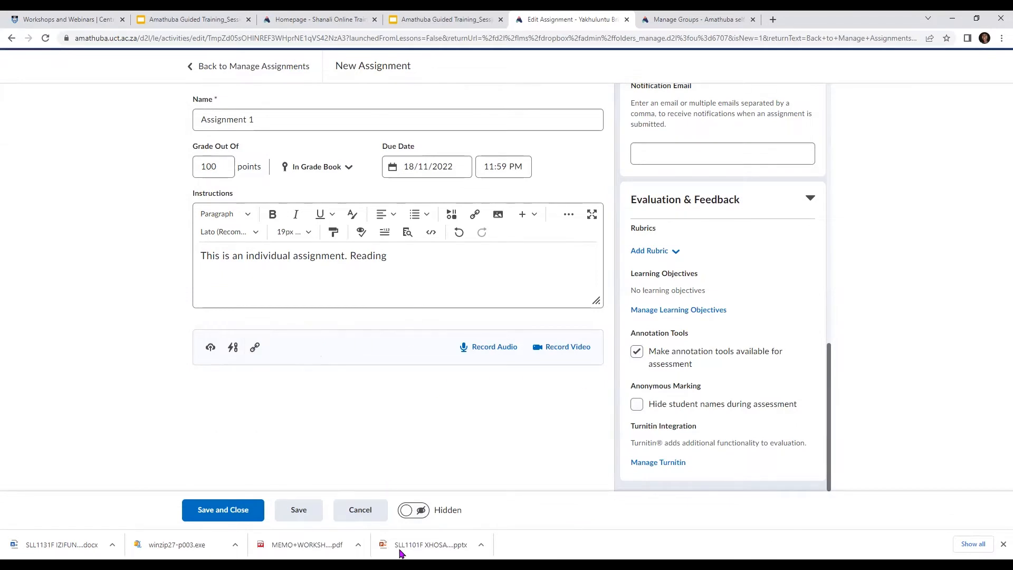
# Step: Make the assignment visible to students, save it and return to the assignments list
pyautogui.click(422, 511)
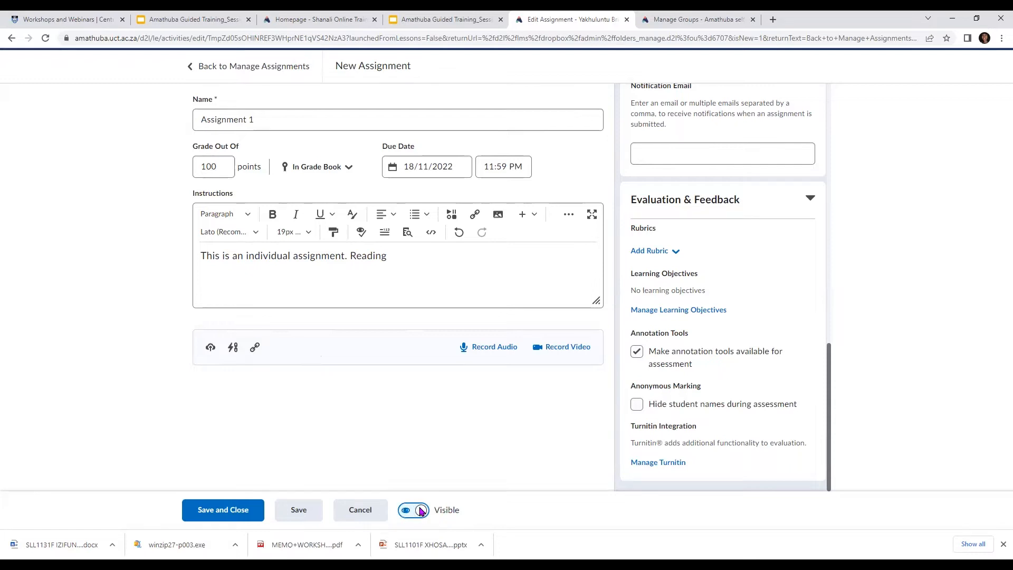
pyautogui.click(204, 511)
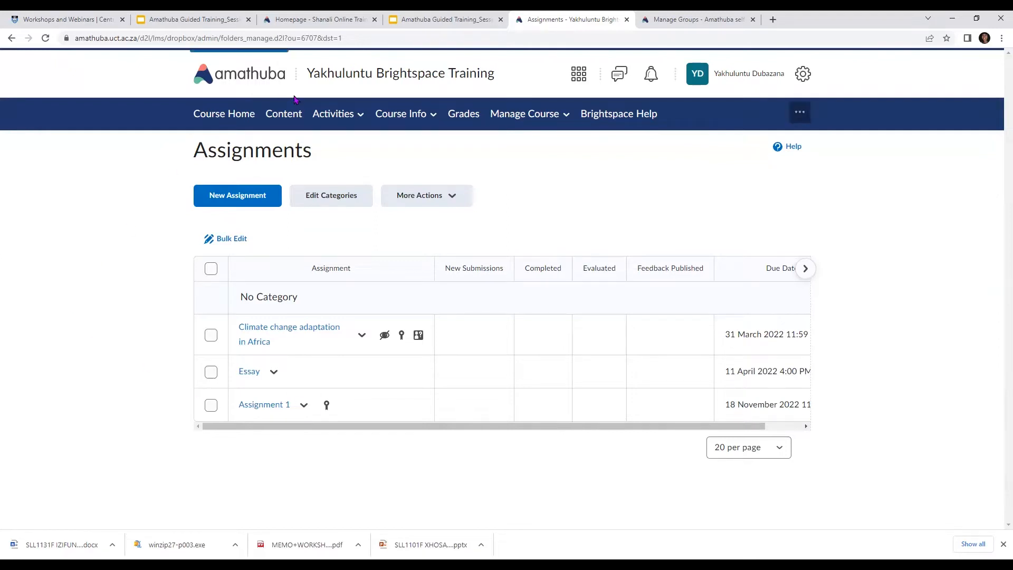
pyautogui.click(296, 121)
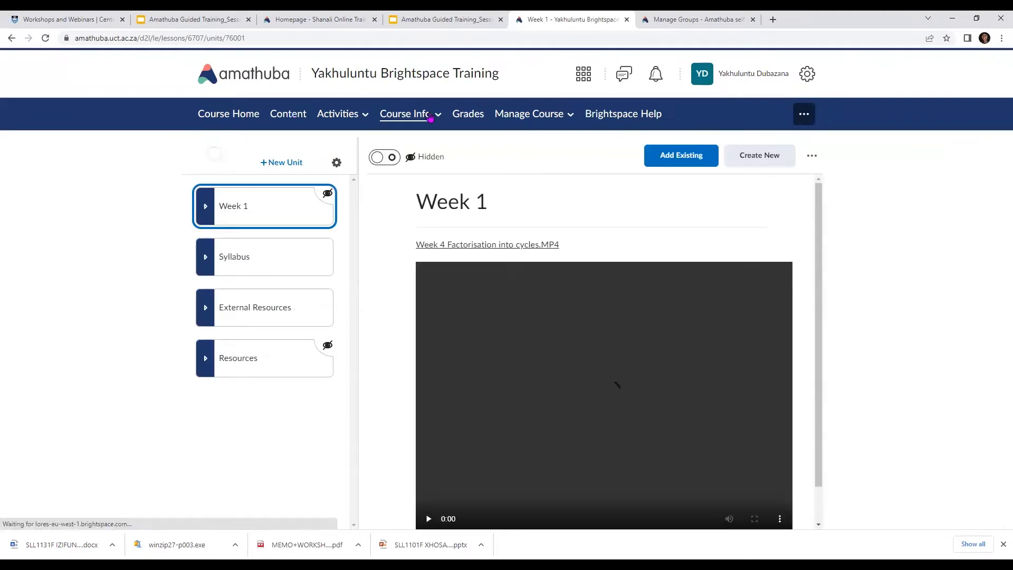
pyautogui.click(332, 117)
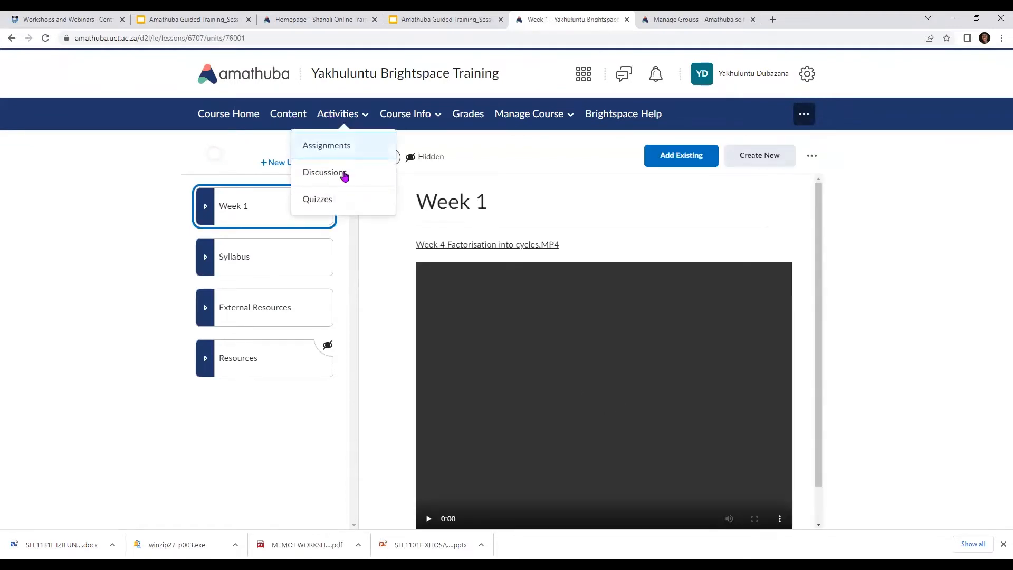
pyautogui.click(340, 146)
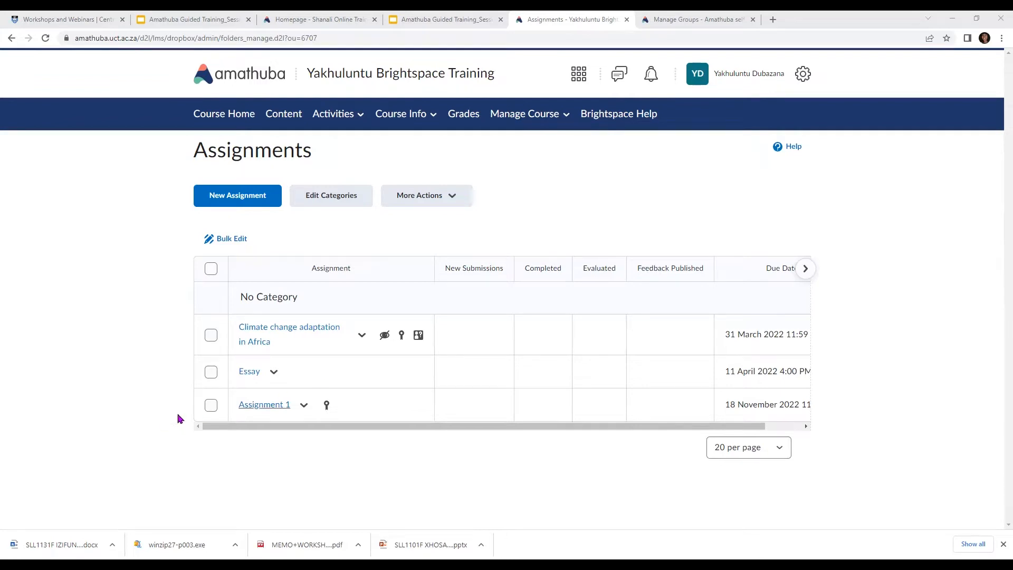
# Step: Open Assignment 1 for editing and examine its grade book options
pyautogui.click(260, 410)
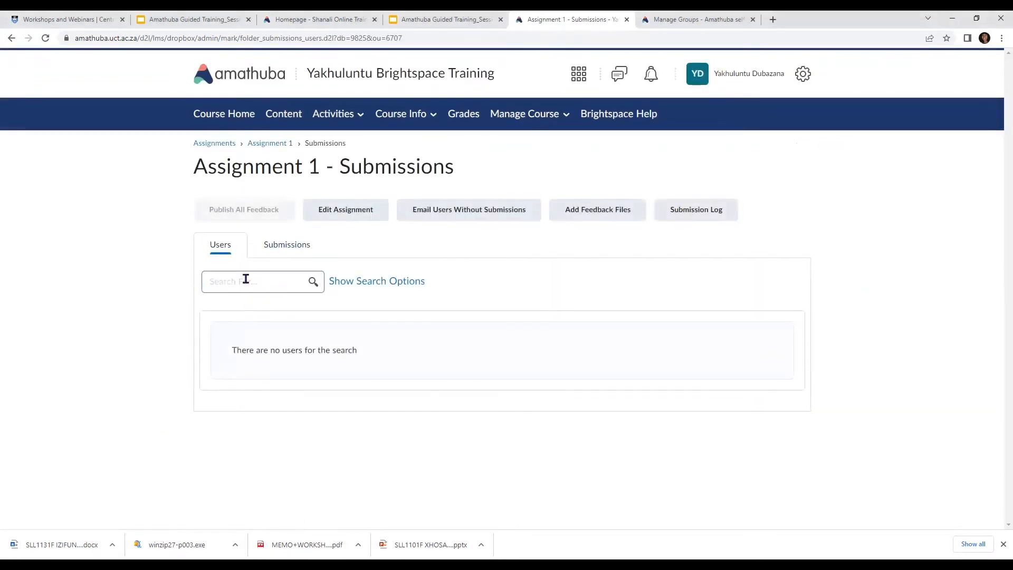
pyautogui.click(324, 217)
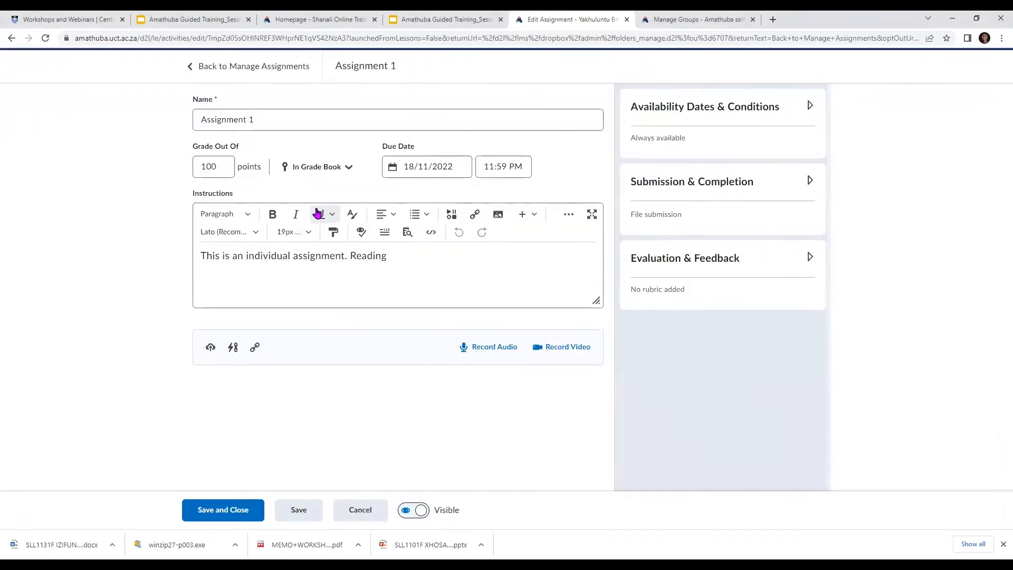
pyautogui.click(331, 168)
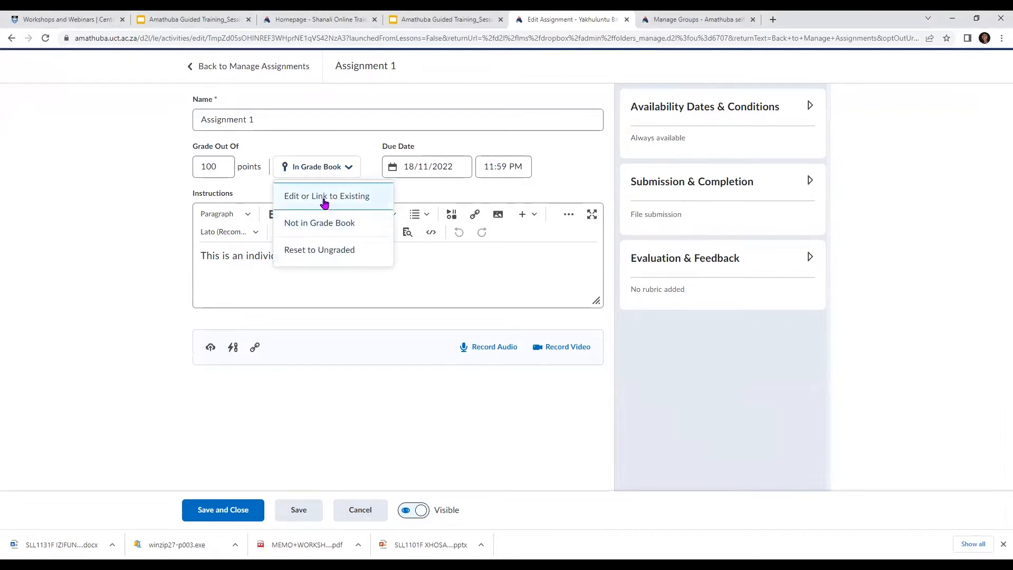
pyautogui.click(320, 172)
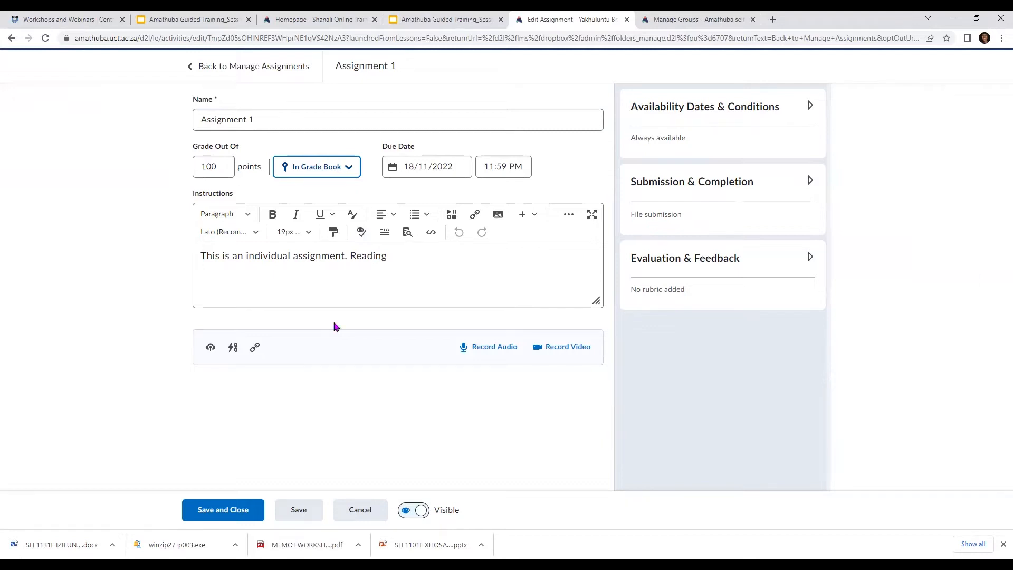
pyautogui.click(428, 111)
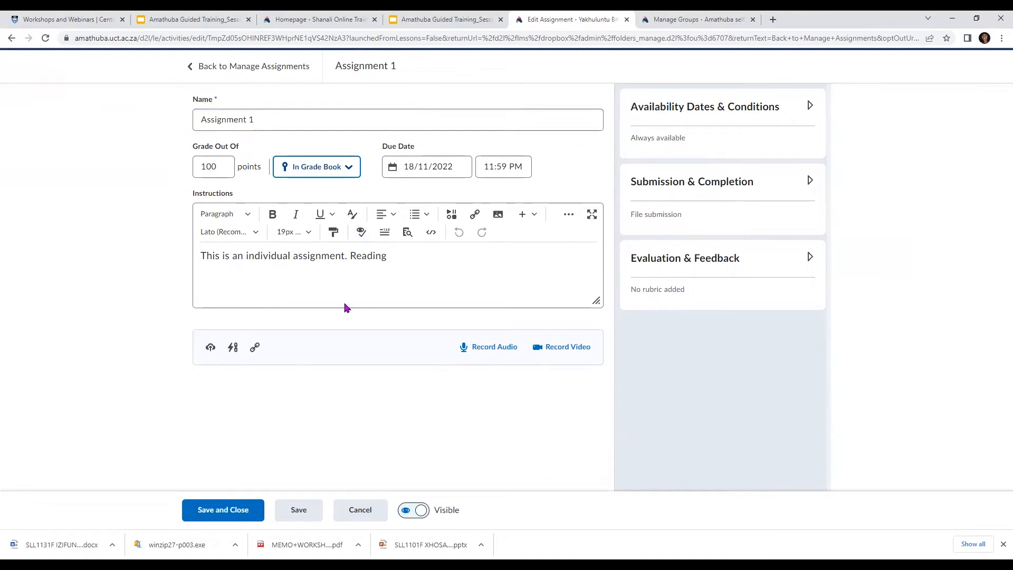
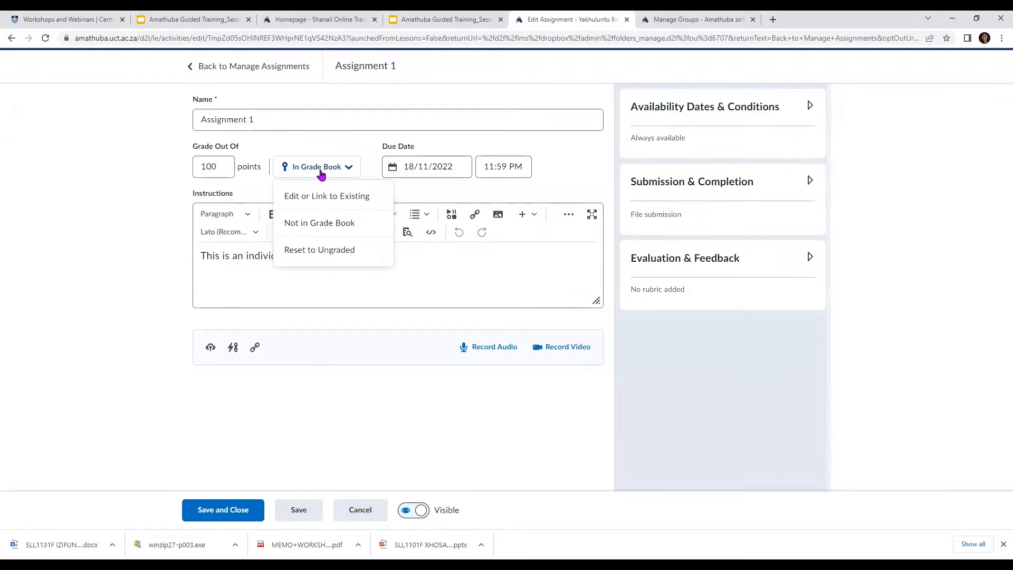
# Step: Take Assignment 1 out of the grade book and examine the options for editing or linking to an existing grade item
pyautogui.click(332, 229)
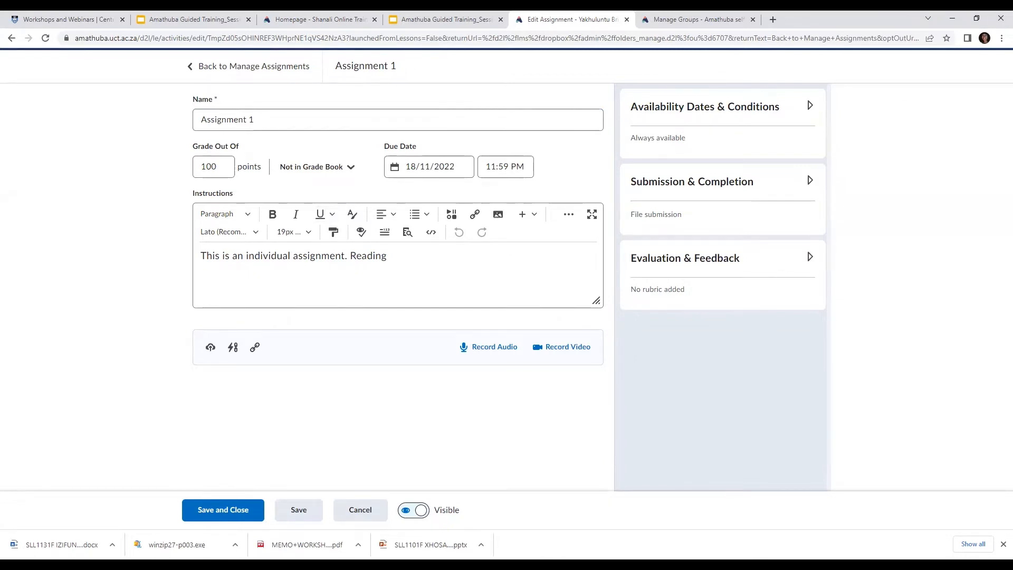
pyautogui.click(353, 169)
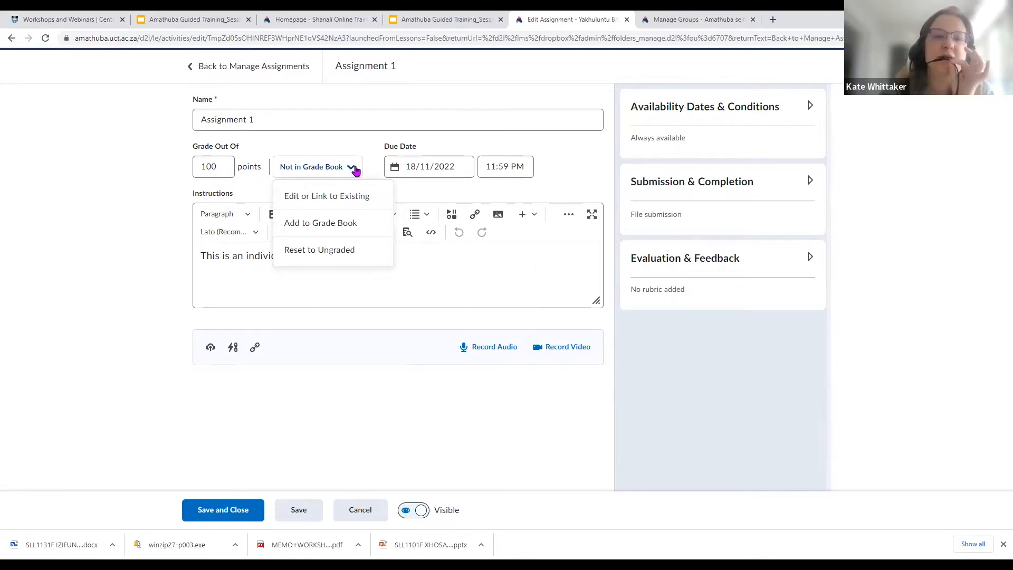
pyautogui.click(341, 201)
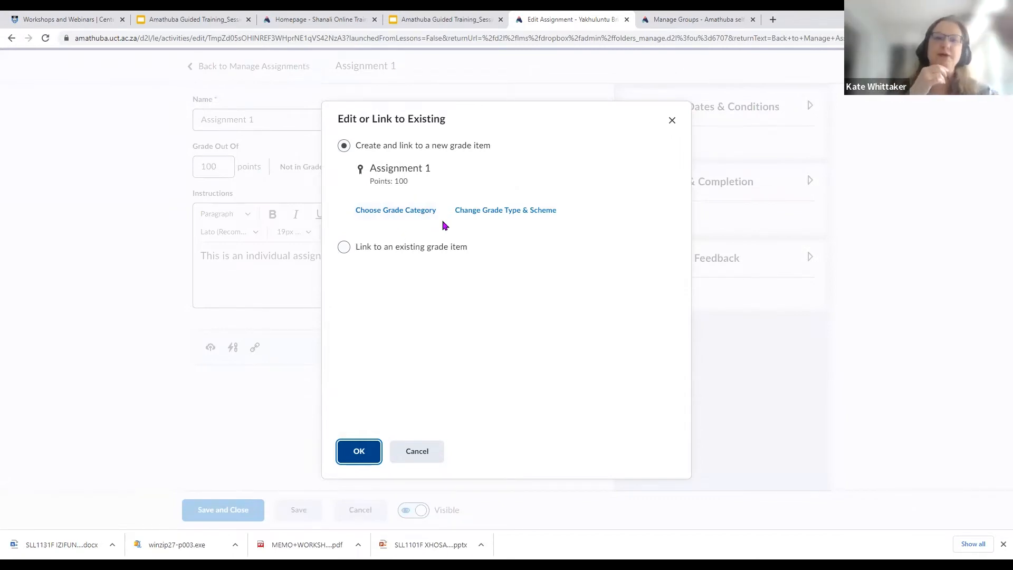
pyautogui.click(421, 450)
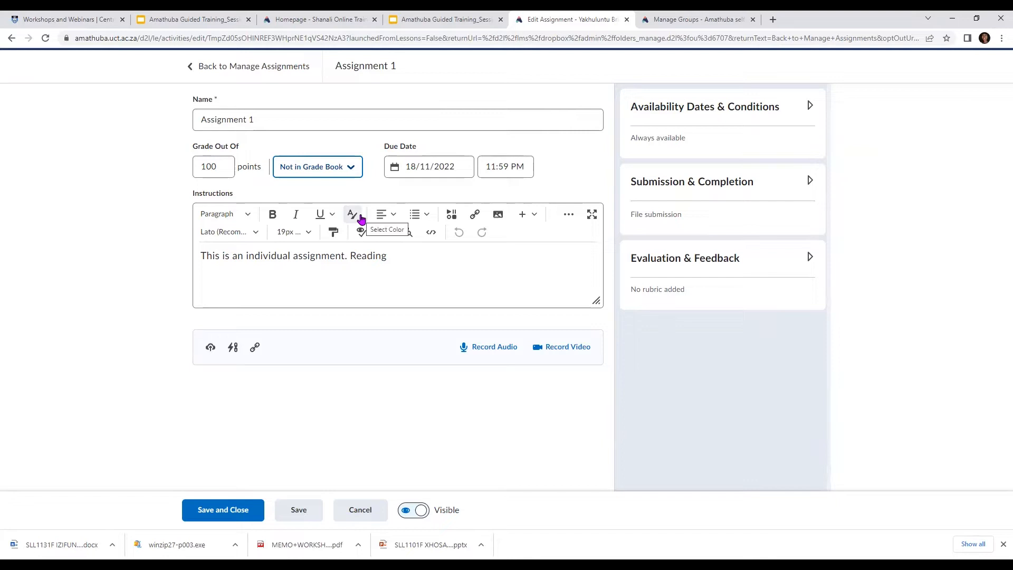
pyautogui.click(511, 112)
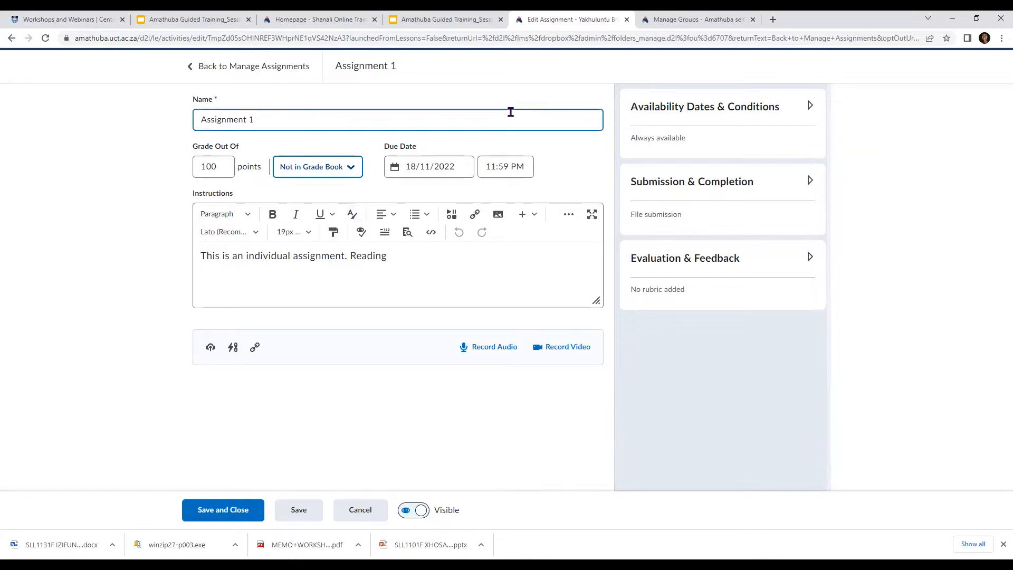
pyautogui.click(574, 104)
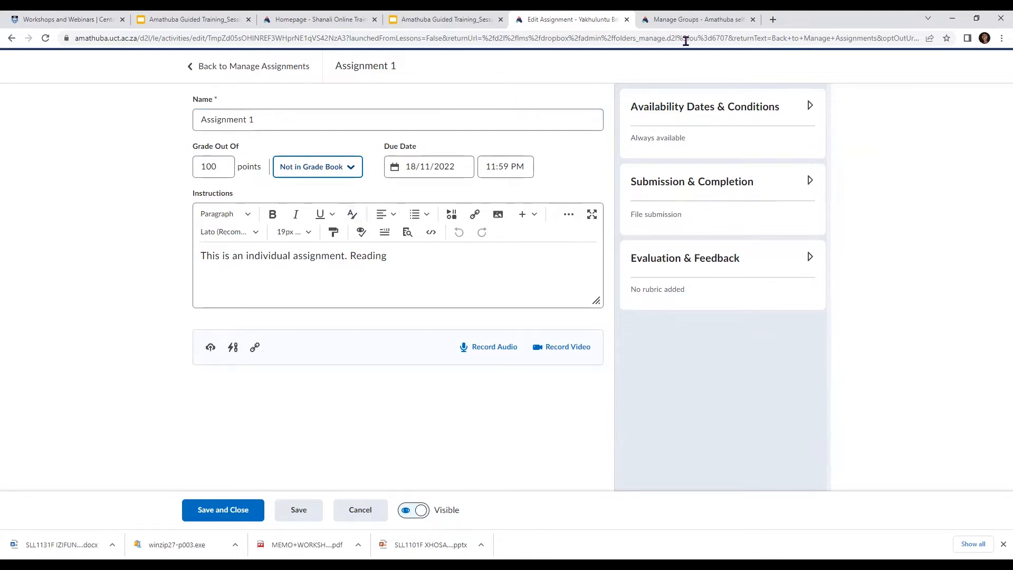
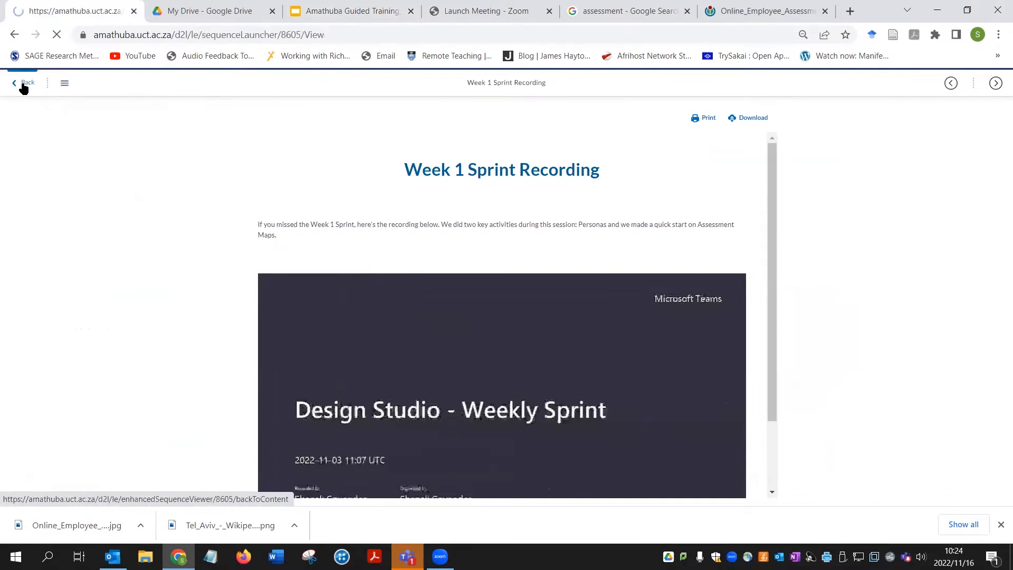
# Step: Open the content area of the online training course from the Amathuba homepage
pyautogui.click(294, 94)
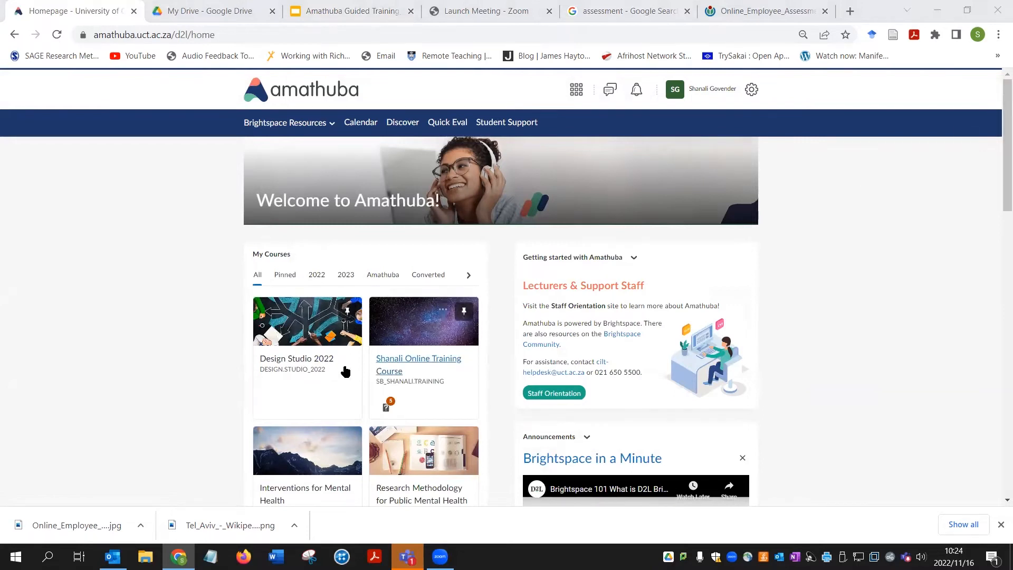
pyautogui.click(405, 361)
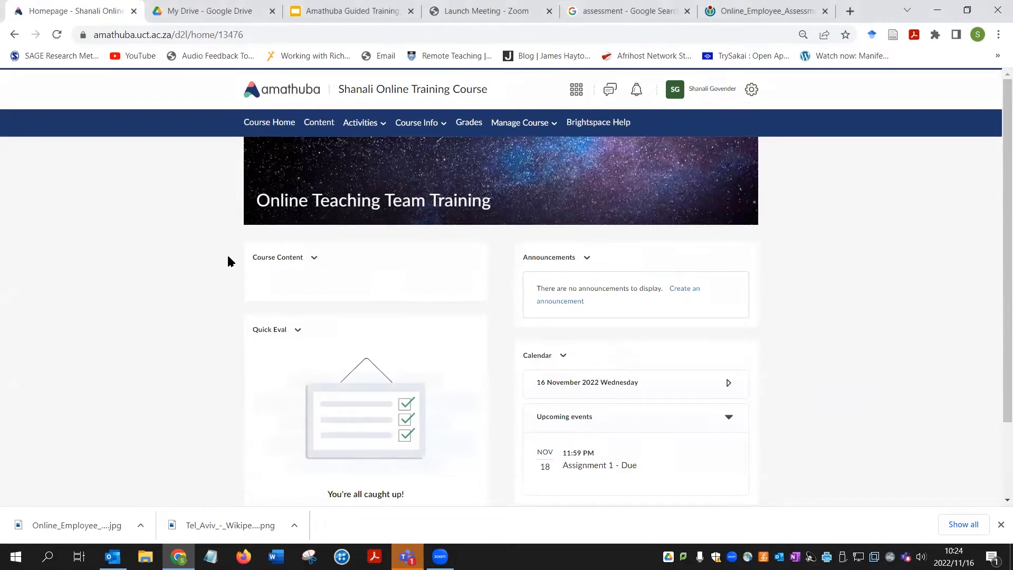
pyautogui.click(319, 124)
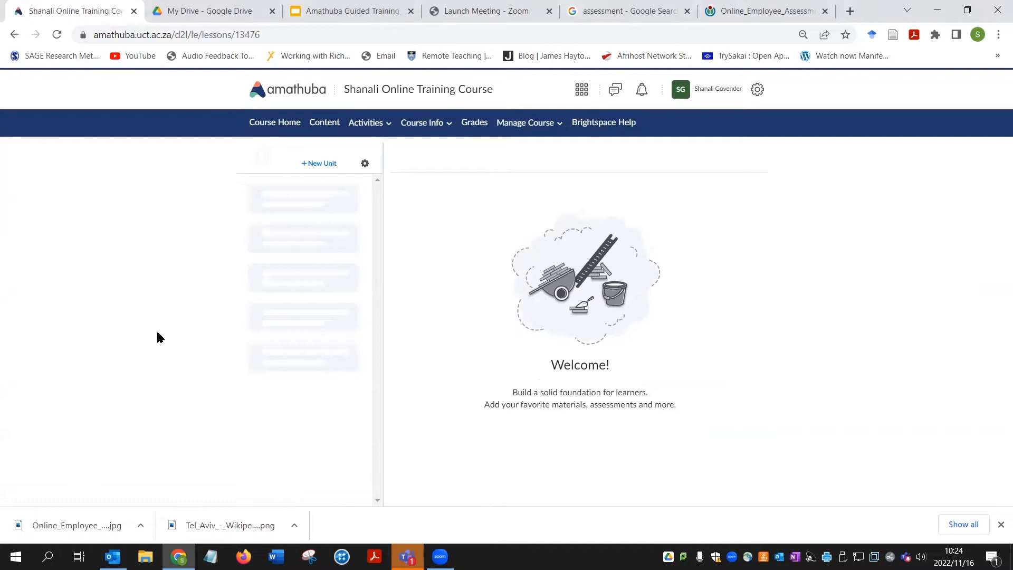
# Step: Create an untitled unit and examine the file sources for adding an image to its description, then leave the editor without further edits
pyautogui.click(310, 164)
pyautogui.click(319, 168)
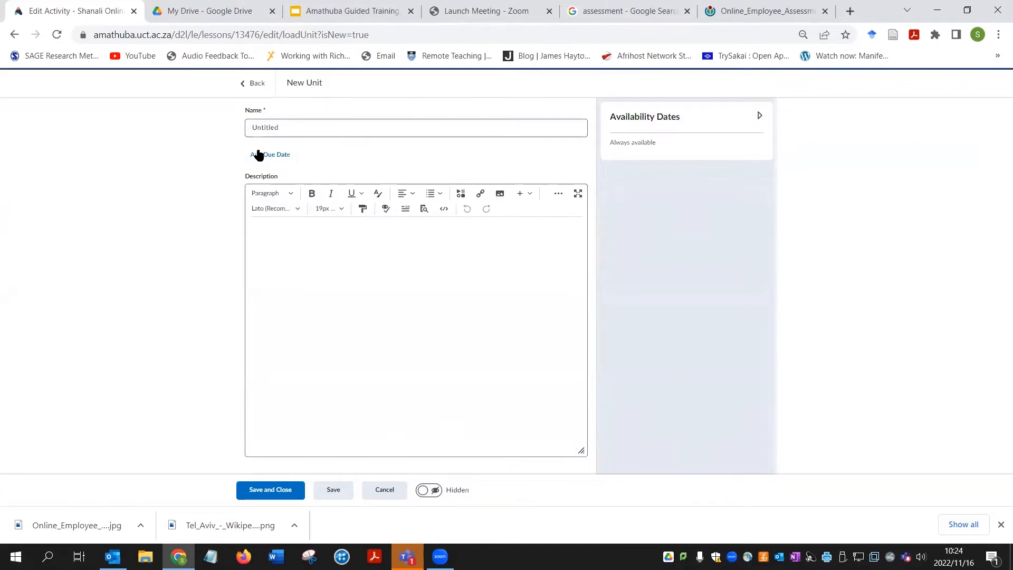
pyautogui.click(251, 129)
pyautogui.click(500, 195)
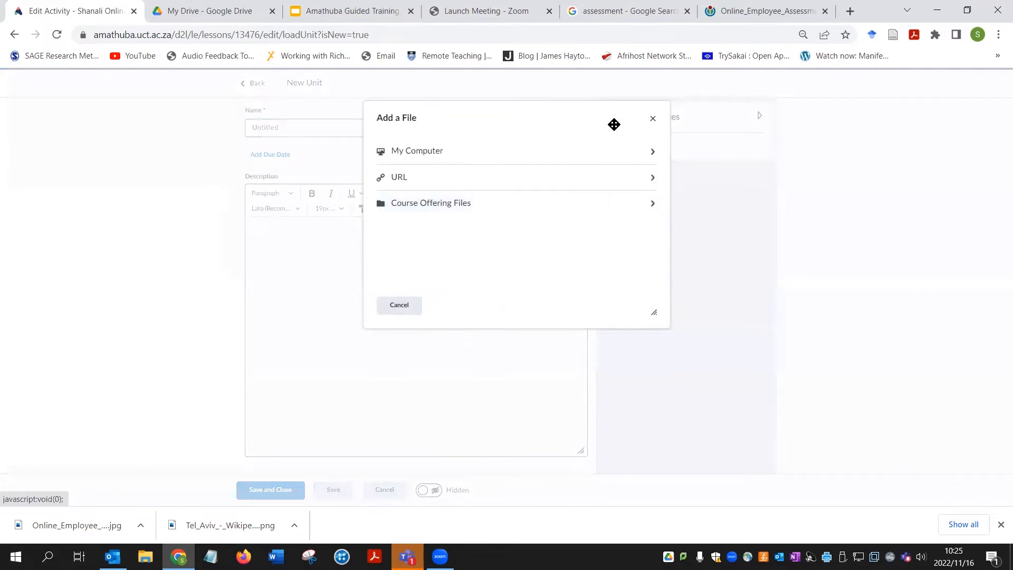
pyautogui.click(653, 119)
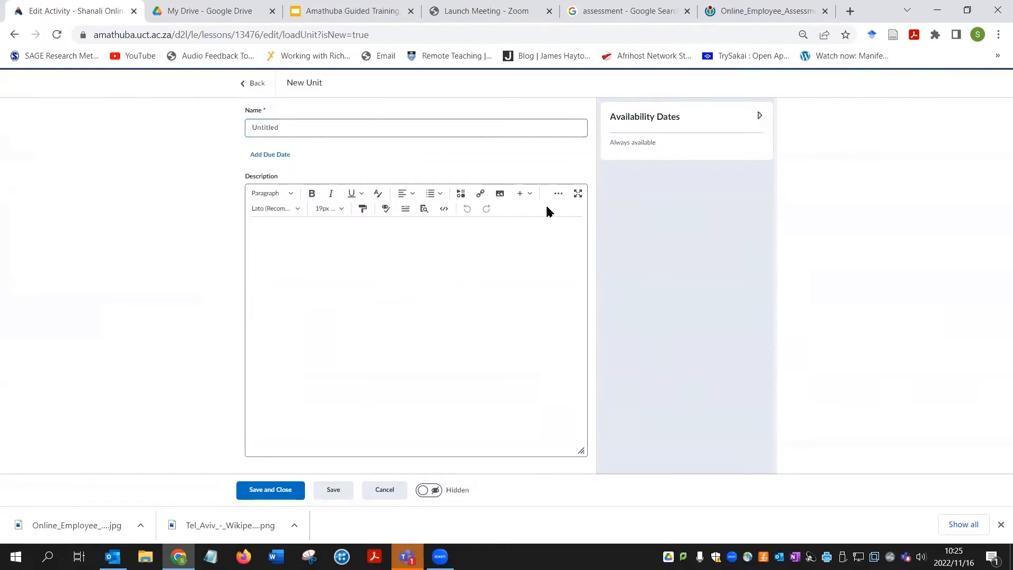
pyautogui.click(284, 245)
pyautogui.click(382, 496)
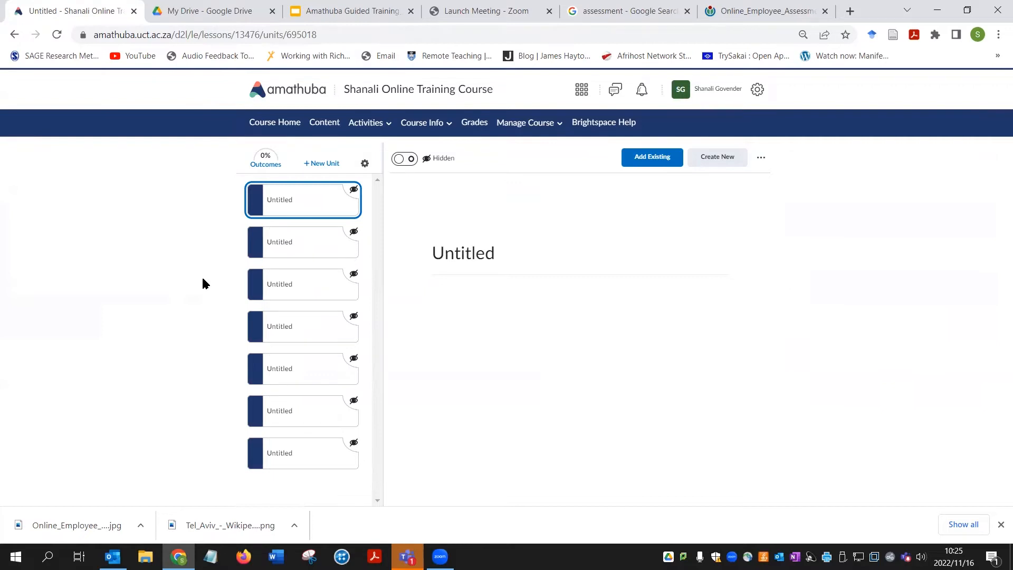
# Step: Reload the course content repeatedly and look through the unit list for units added or renamed by participants
pyautogui.click(56, 34)
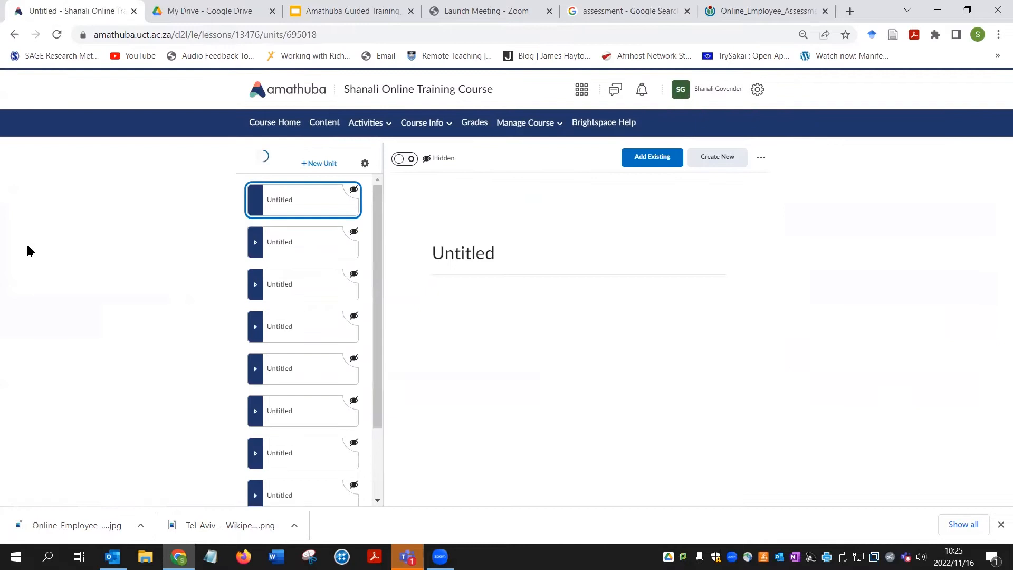
pyautogui.scroll(-3, 356, 327)
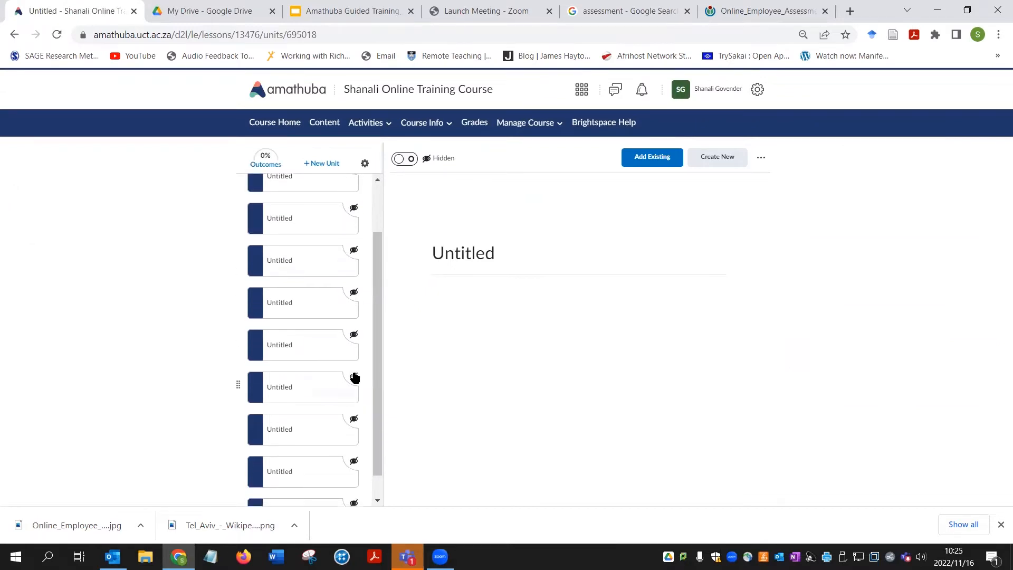
pyautogui.moveTo(407, 555)
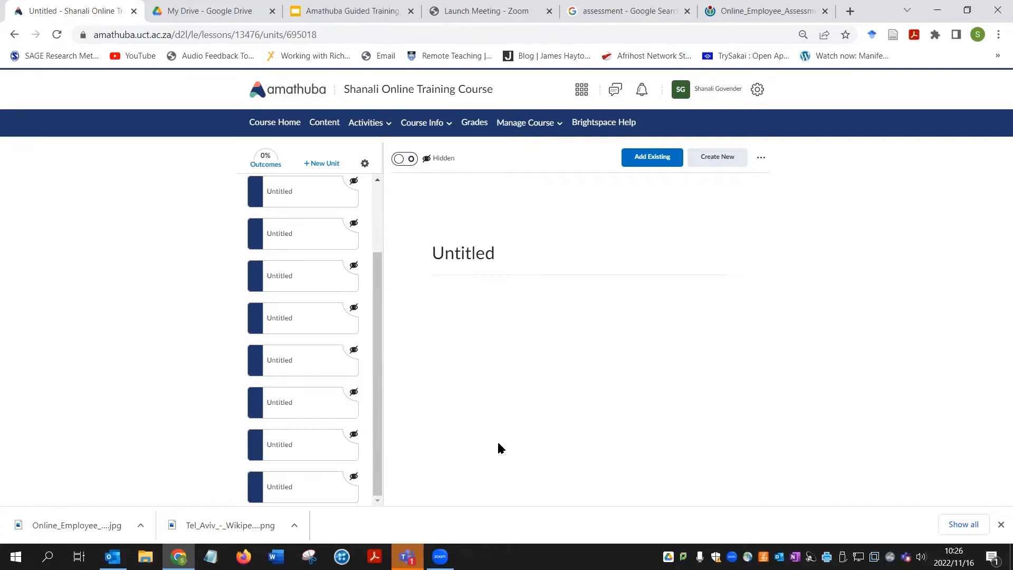
pyautogui.click(57, 35)
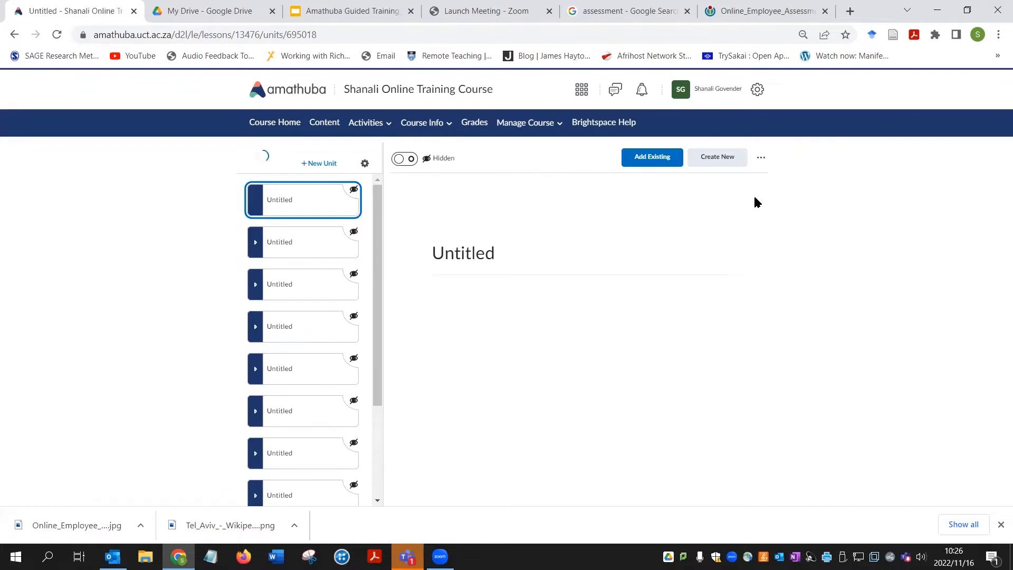
pyautogui.scroll(-2, 340, 291)
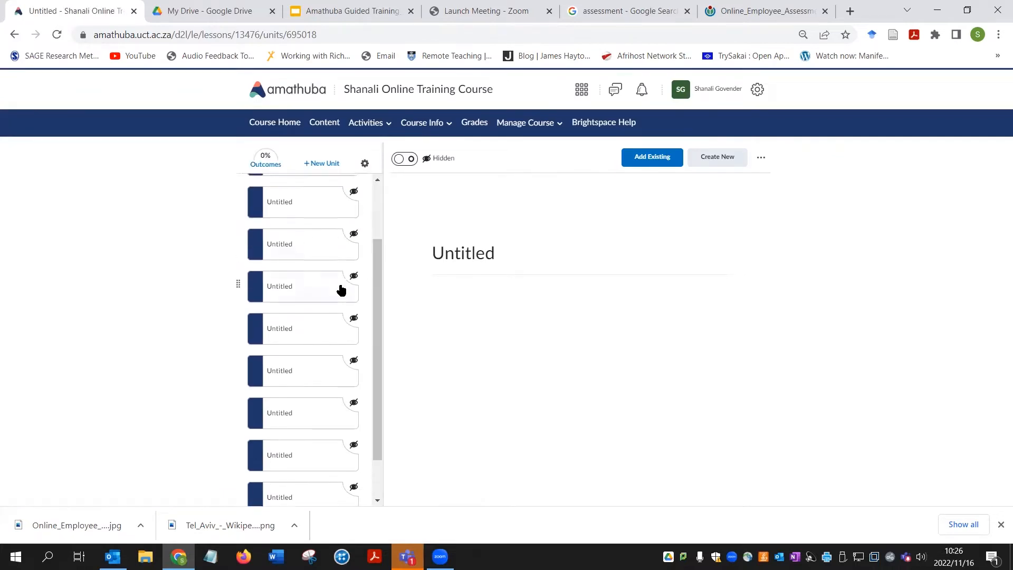
pyautogui.scroll(2, 342, 292)
pyautogui.scroll(-1, 342, 291)
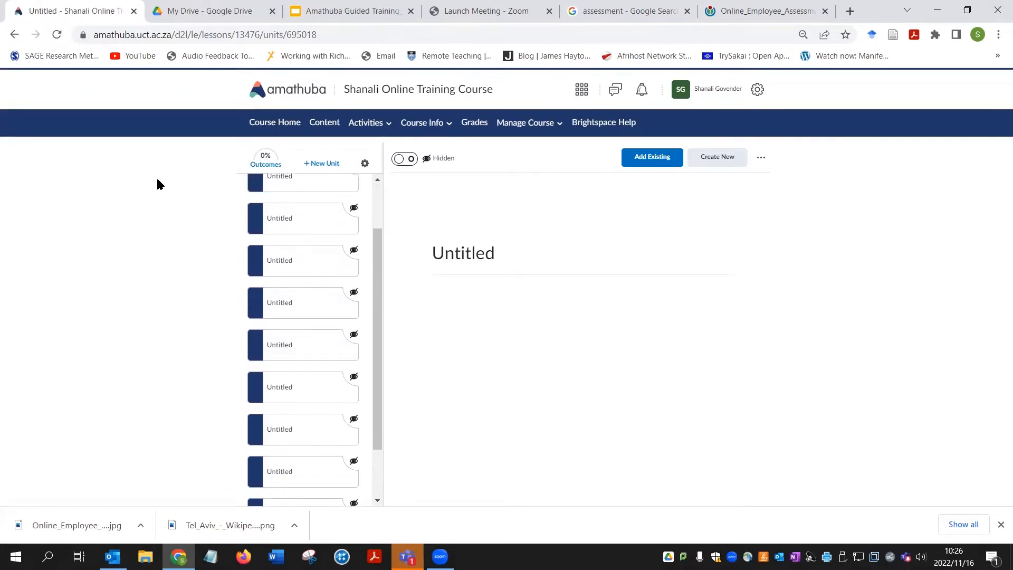
pyautogui.scroll(-1, 279, 266)
pyautogui.scroll(3, 280, 266)
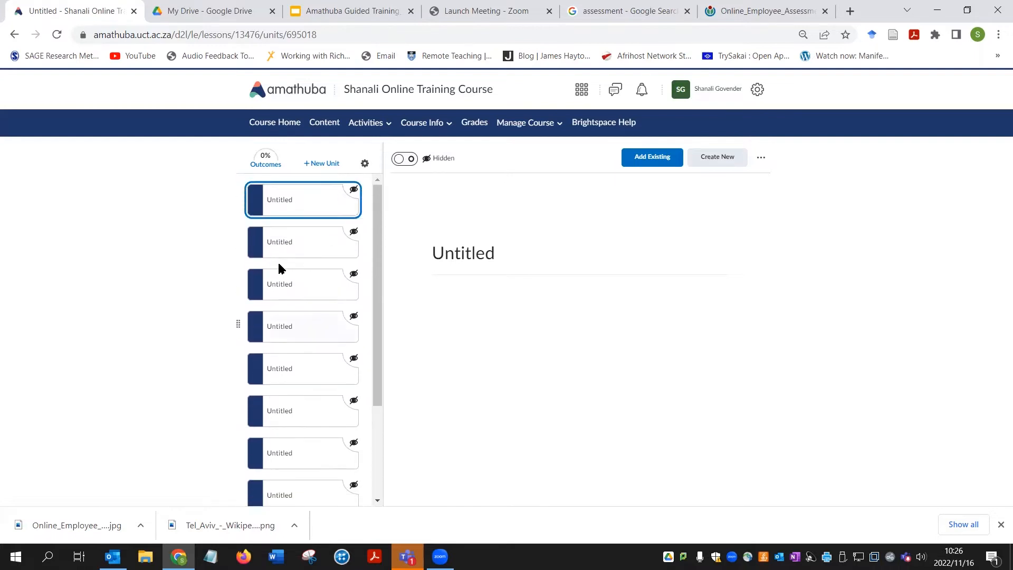
pyautogui.click(54, 34)
pyautogui.scroll(-2, 328, 301)
pyautogui.scroll(-1, 327, 300)
pyautogui.click(56, 34)
pyautogui.click(57, 34)
pyautogui.moveTo(379, 359); pyautogui.dragTo(380, 412)
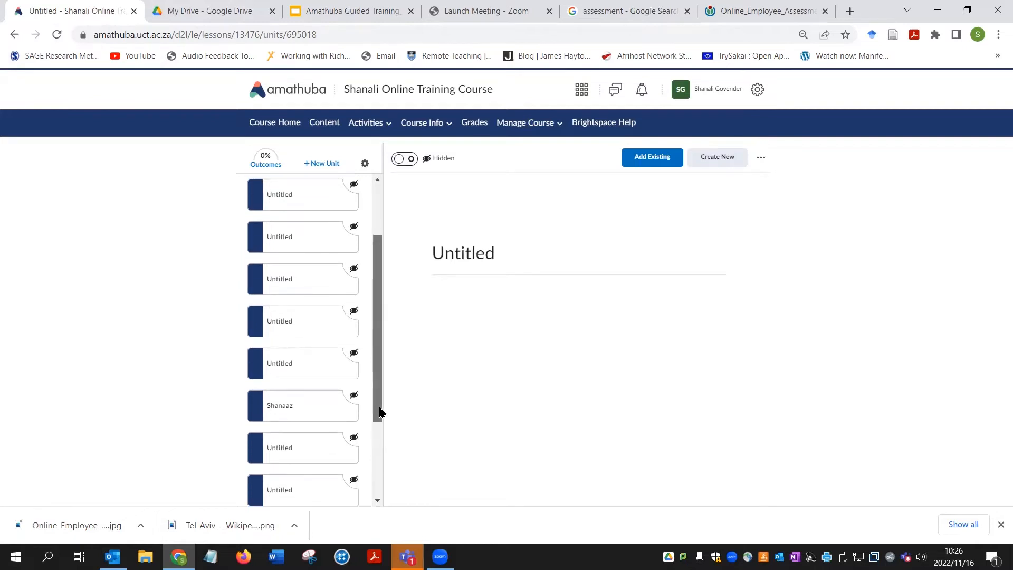
# Step: Open the participant's unit described as "New unit" and examine the actions available for it
pyautogui.click(298, 409)
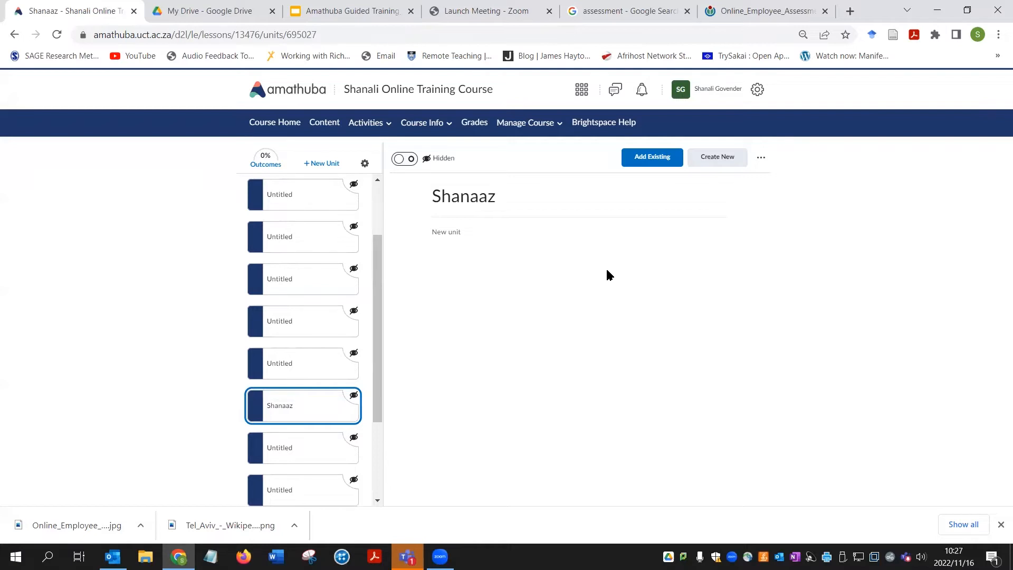
pyautogui.click(763, 164)
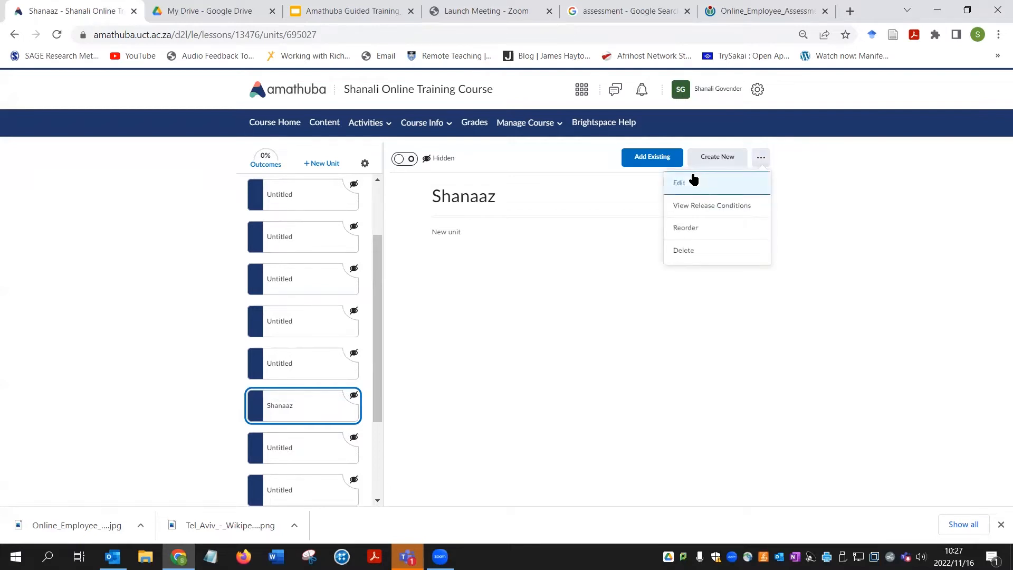
pyautogui.click(104, 404)
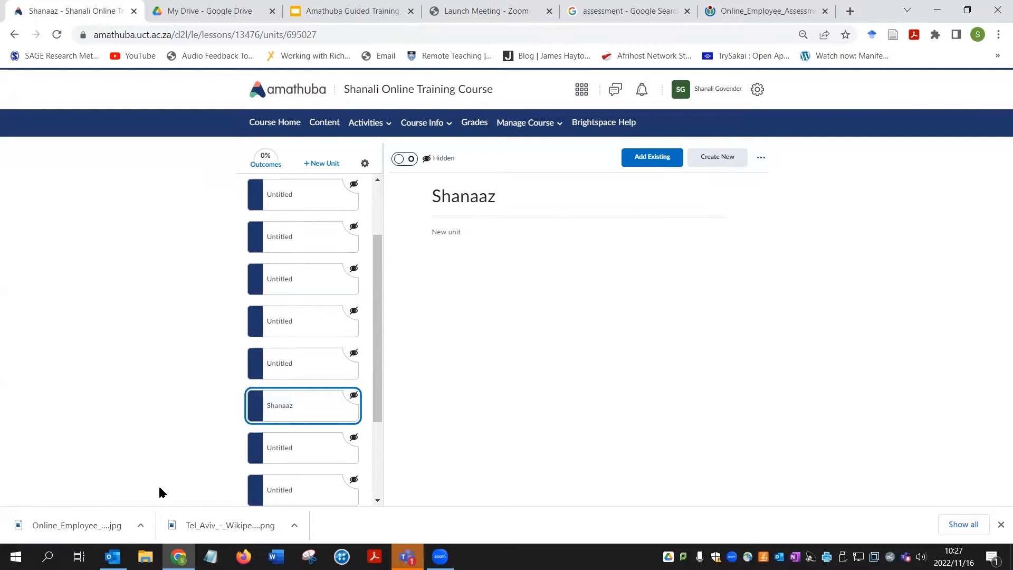
# Step: Refresh the unit list and review the names participants have given their units
pyautogui.scroll(2, 283, 422)
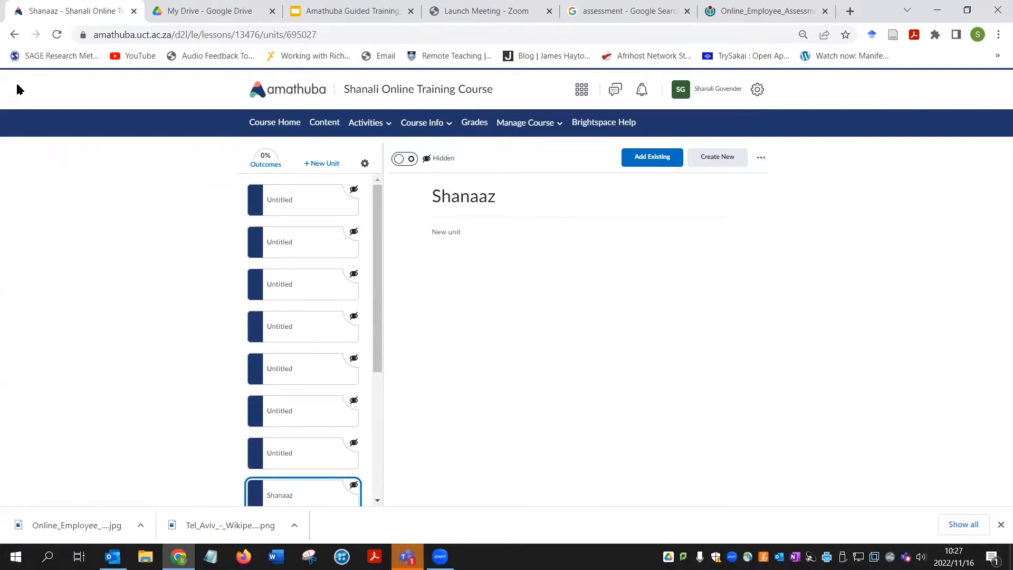
pyautogui.click(57, 34)
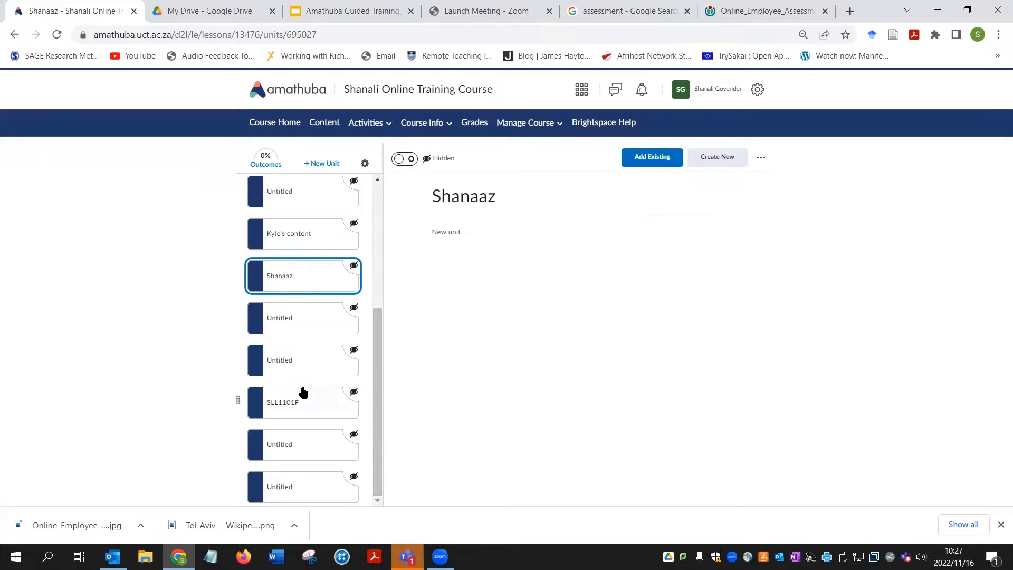
pyautogui.scroll(5, 287, 384)
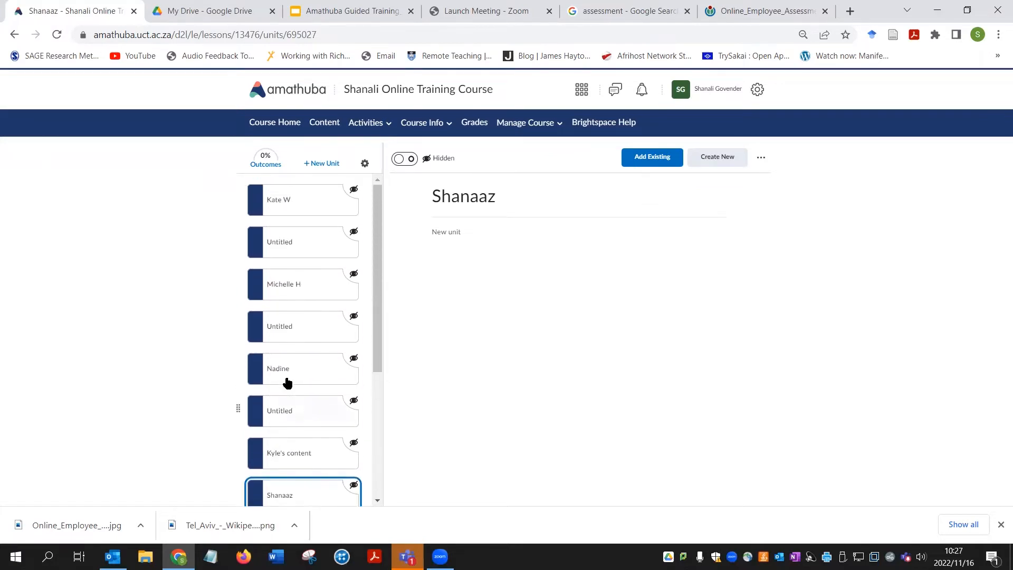
pyautogui.scroll(-3, 288, 383)
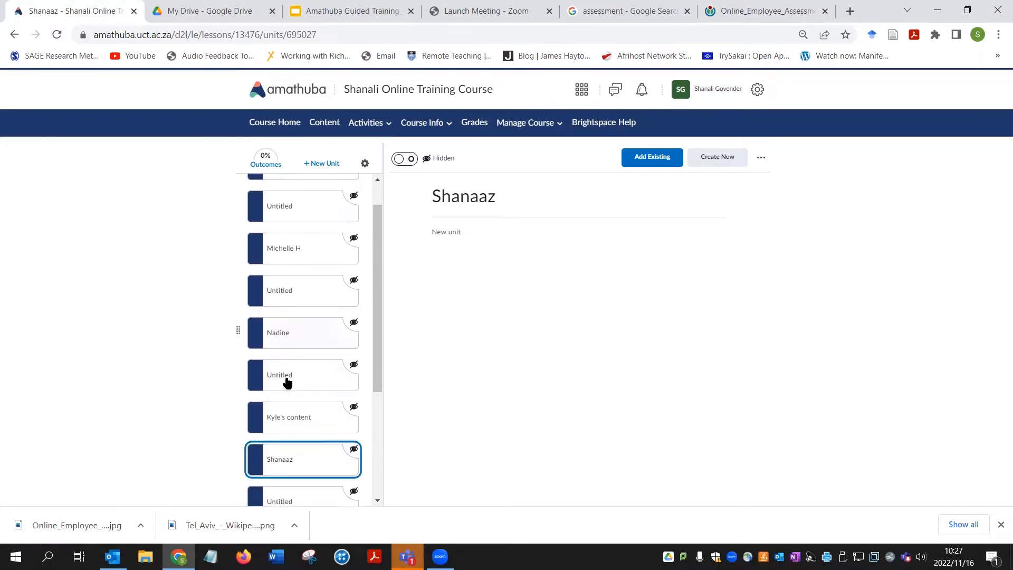
# Step: Reload the course content and check the full unit list for untitled units that participants have since renamed
pyautogui.scroll(-2, 307, 423)
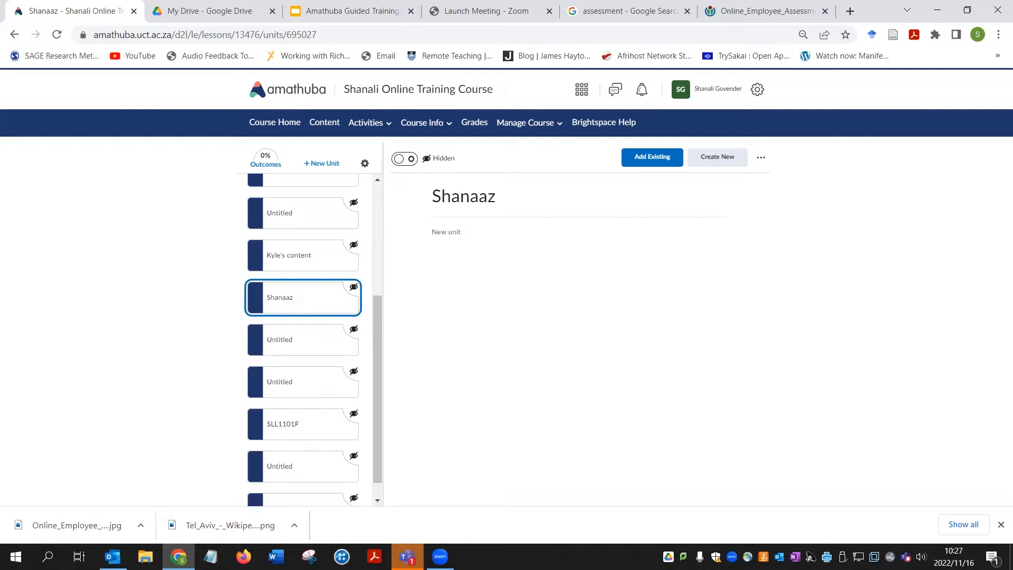
pyautogui.click(57, 34)
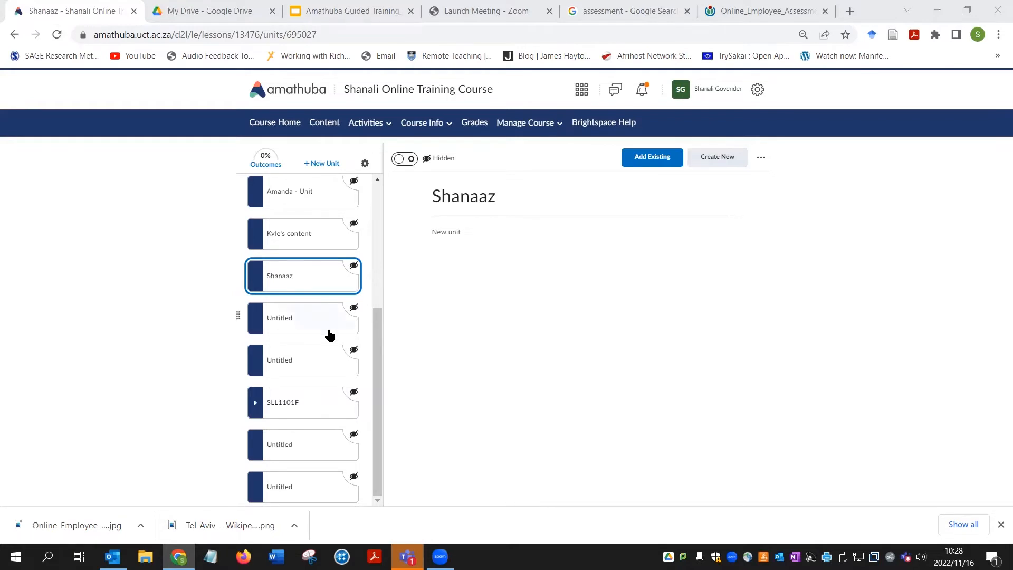
pyautogui.scroll(3, 319, 305)
pyautogui.scroll(-1, 319, 305)
pyautogui.scroll(3, 318, 300)
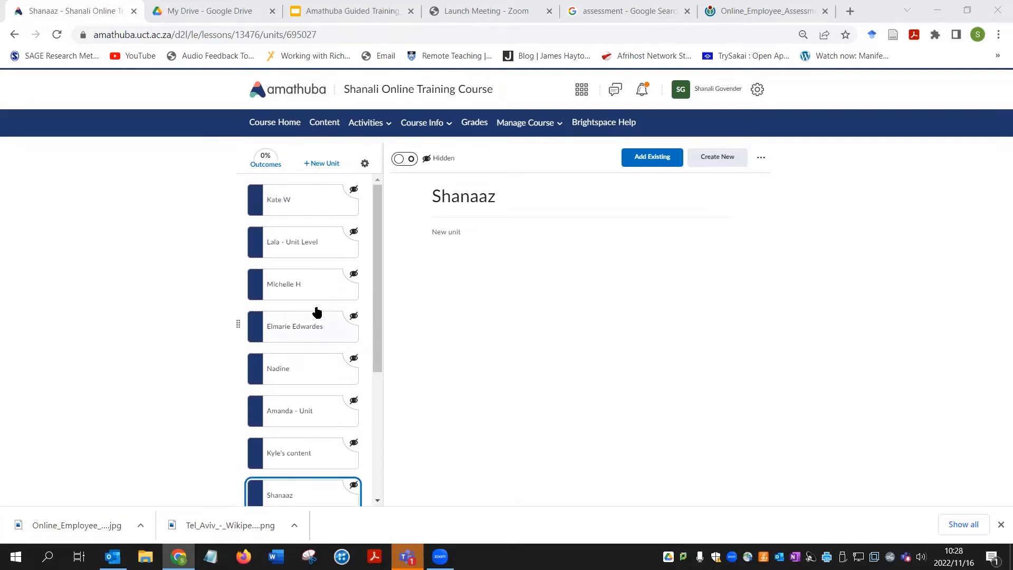
pyautogui.scroll(-1, 274, 384)
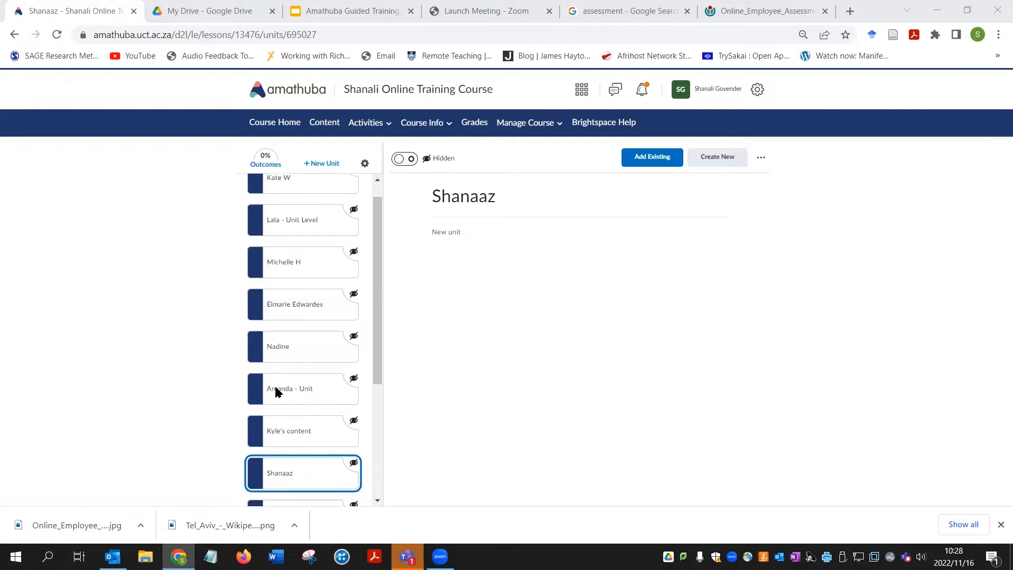
pyautogui.scroll(-4, 306, 430)
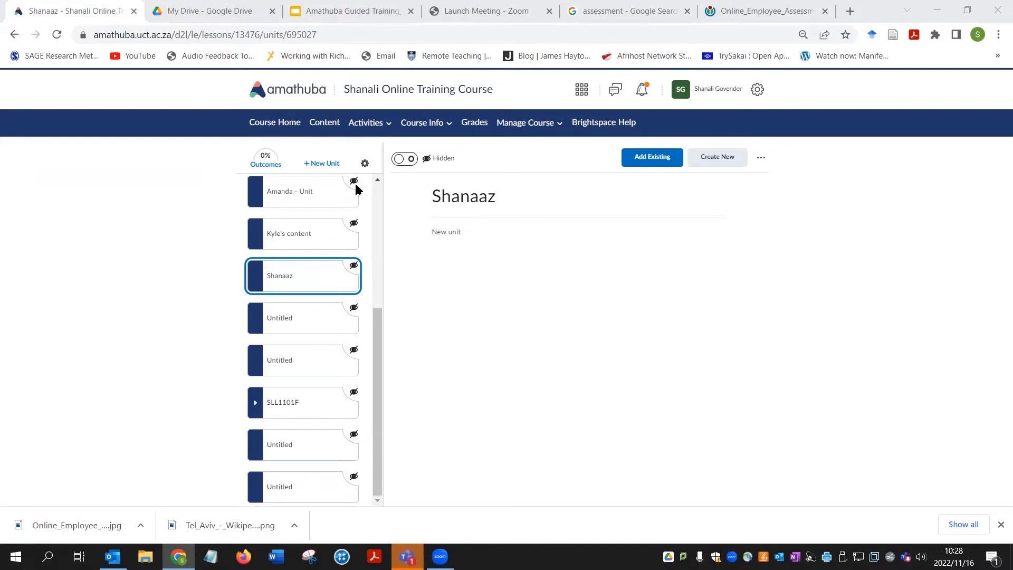
pyautogui.scroll(4, 305, 367)
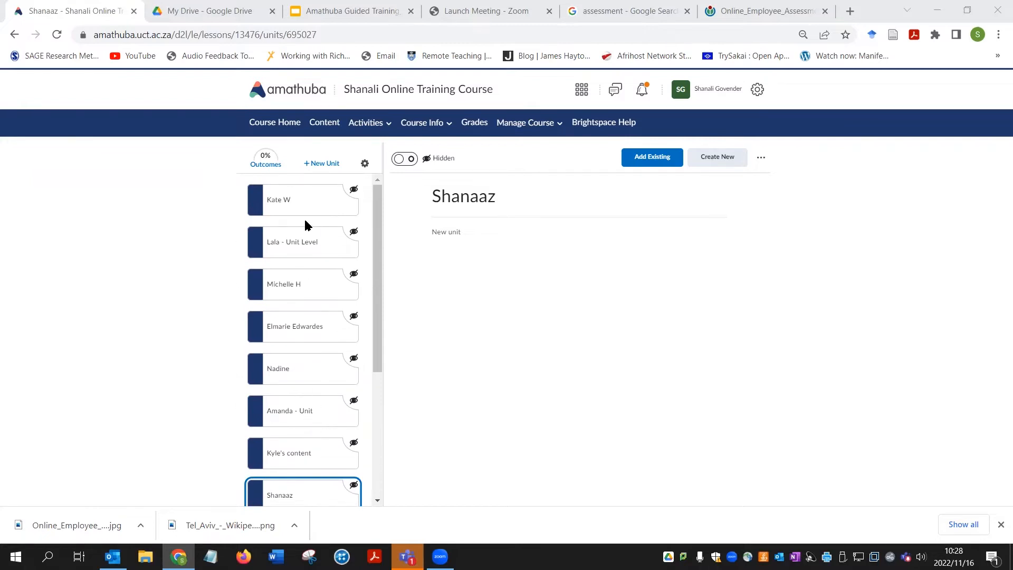
pyautogui.scroll(-4, 311, 355)
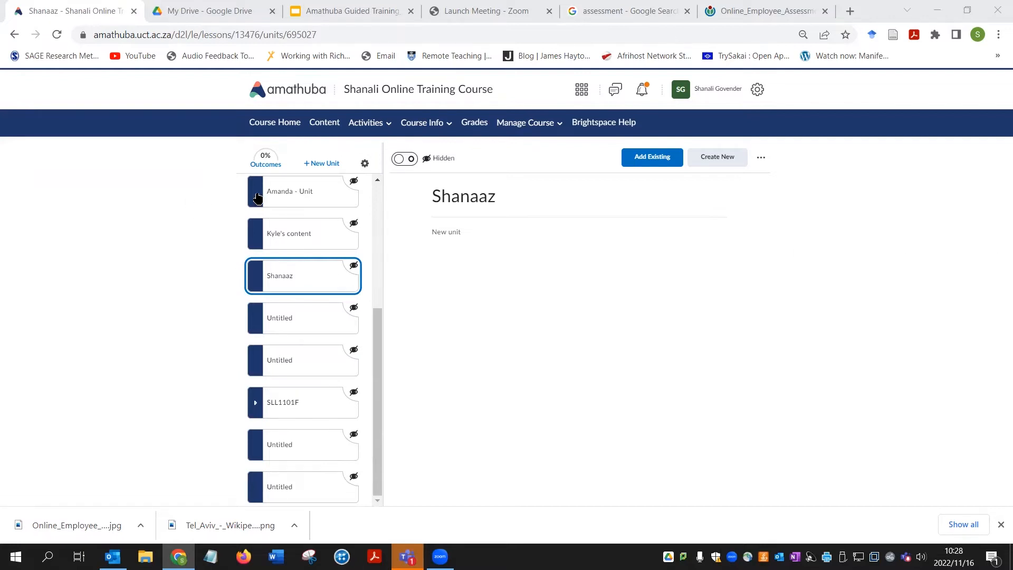
pyautogui.scroll(4, 277, 256)
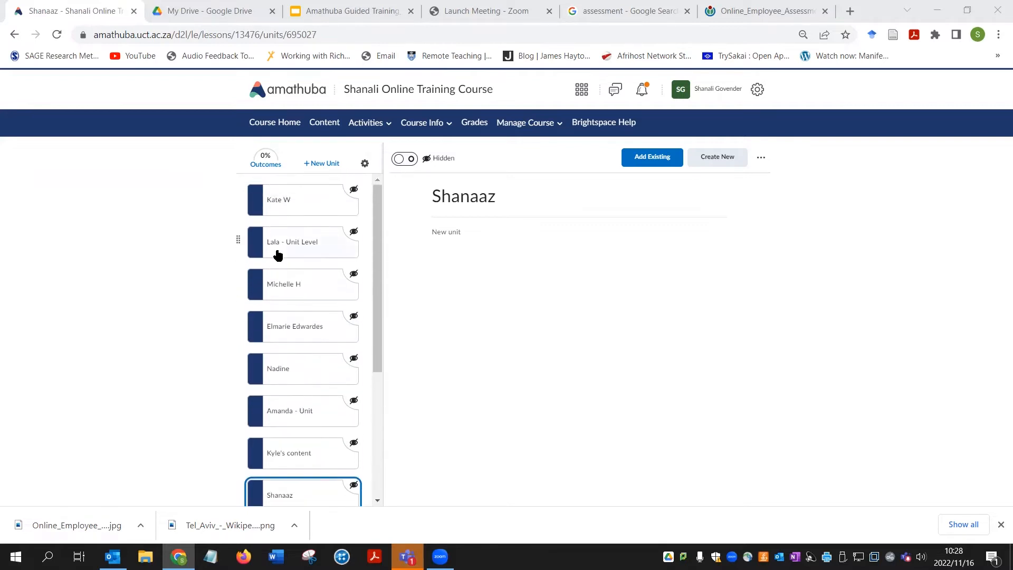
# Step: Open the first unit in the list and examine the content types it offers for creation, then leave without creating anything
pyautogui.click(292, 204)
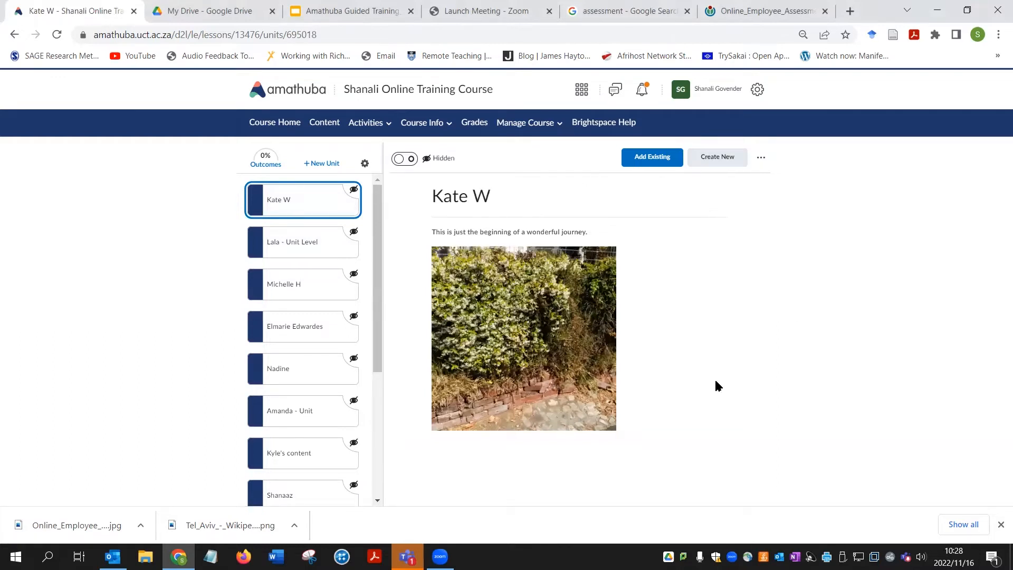
pyautogui.click(727, 159)
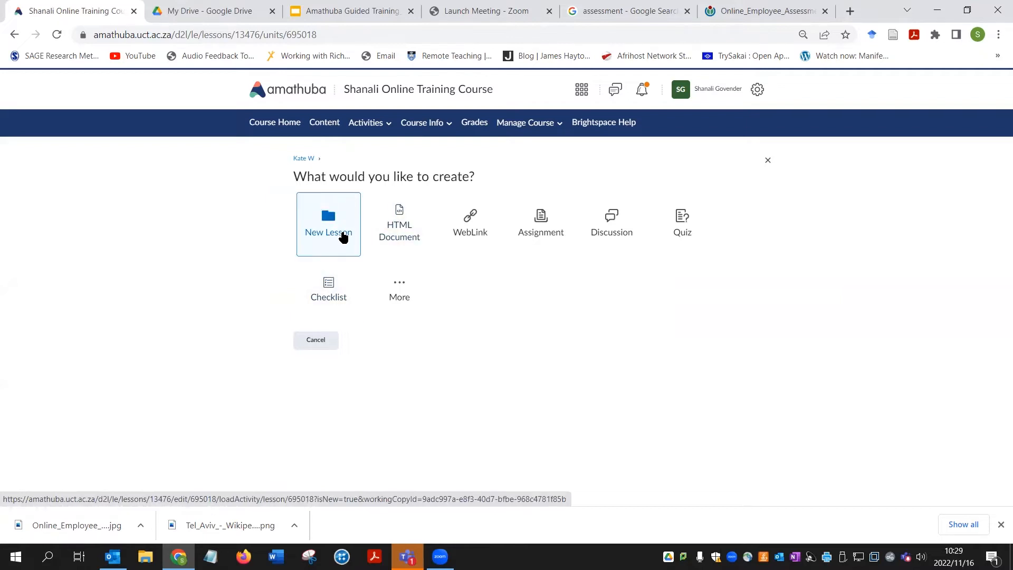
pyautogui.click(14, 35)
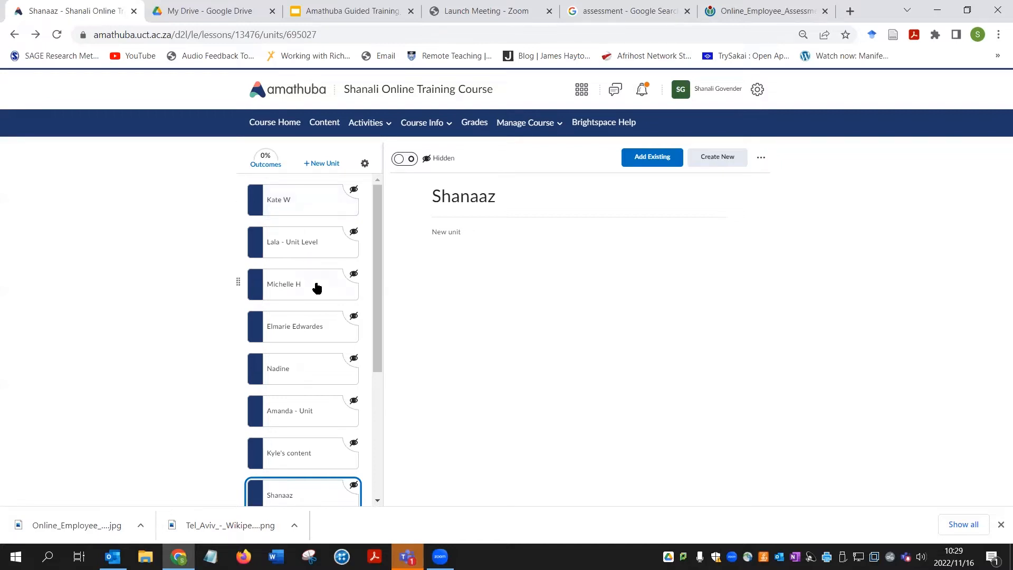
# Step: Look through the unit list, reopen the first unit and show its New Lesson creation option, then go back without creating a lesson
pyautogui.scroll(-4, 317, 288)
pyautogui.scroll(3, 317, 285)
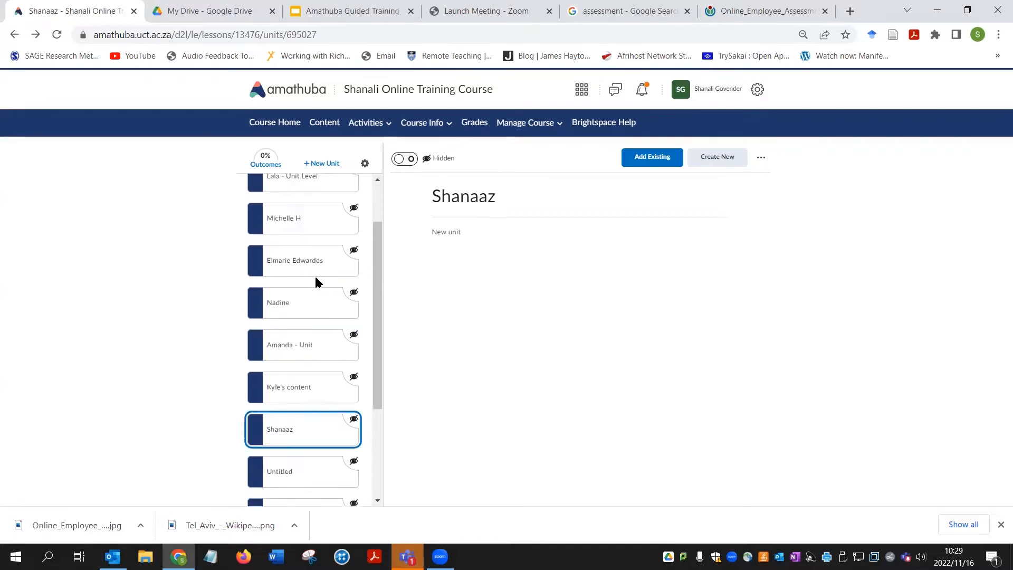
pyautogui.scroll(2, 316, 280)
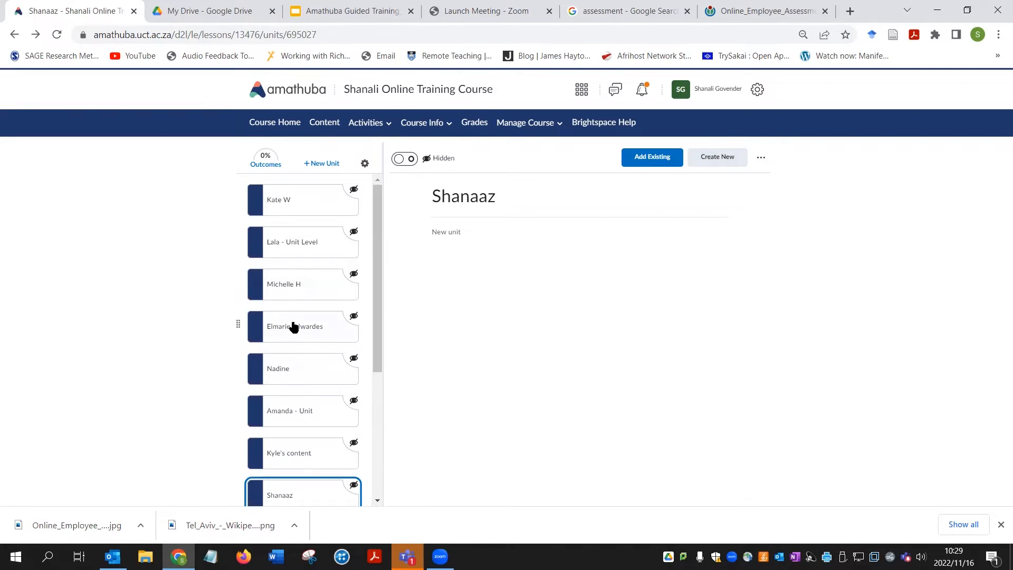
pyautogui.click(308, 207)
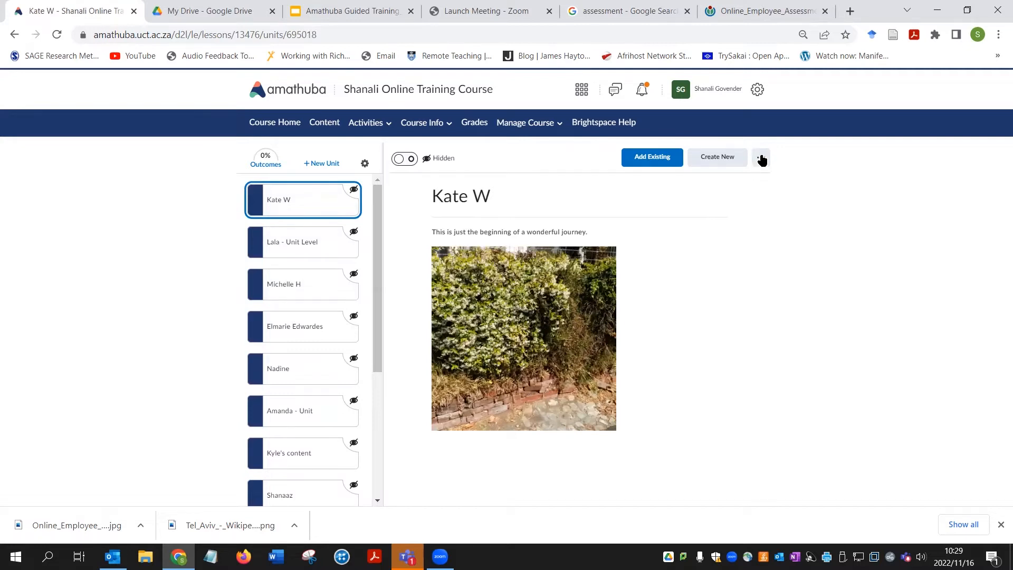
pyautogui.click(713, 157)
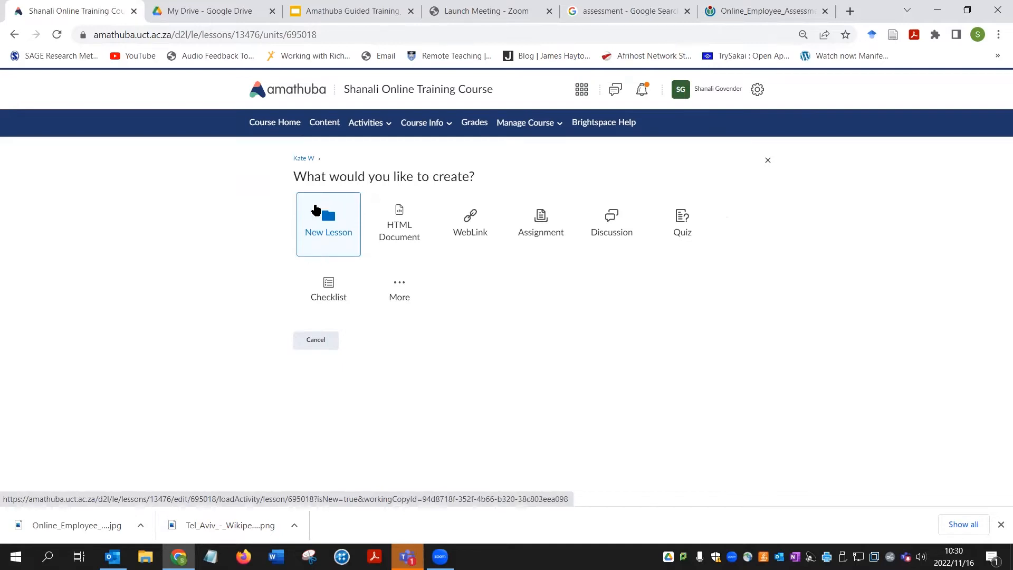
pyautogui.click(14, 36)
# Step: Look through the remaining units and expand the SLL1101F unit to view its contents
pyautogui.scroll(-3, 347, 321)
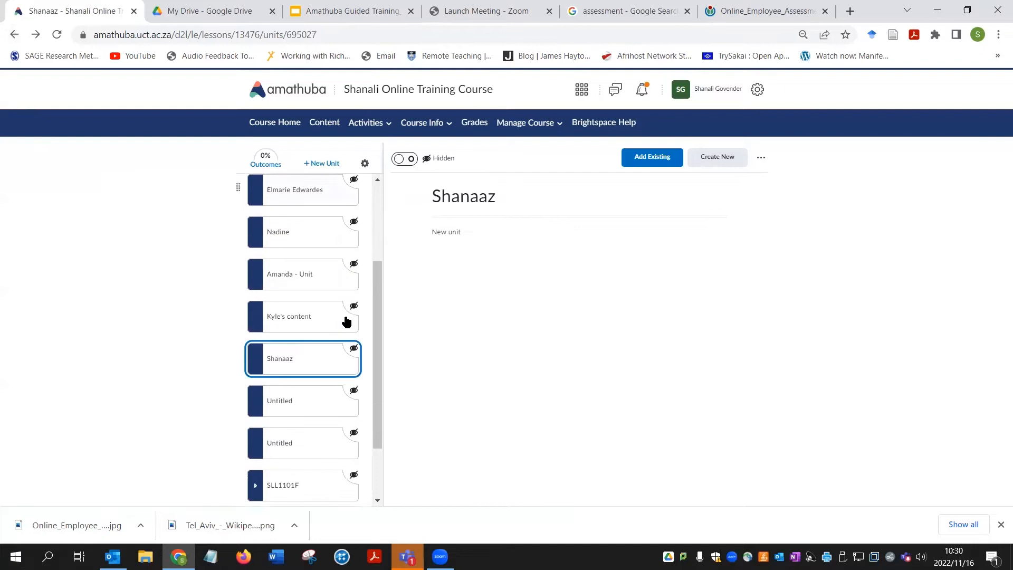
pyautogui.scroll(-3, 347, 321)
pyautogui.scroll(2, 346, 321)
pyautogui.scroll(-1, 346, 324)
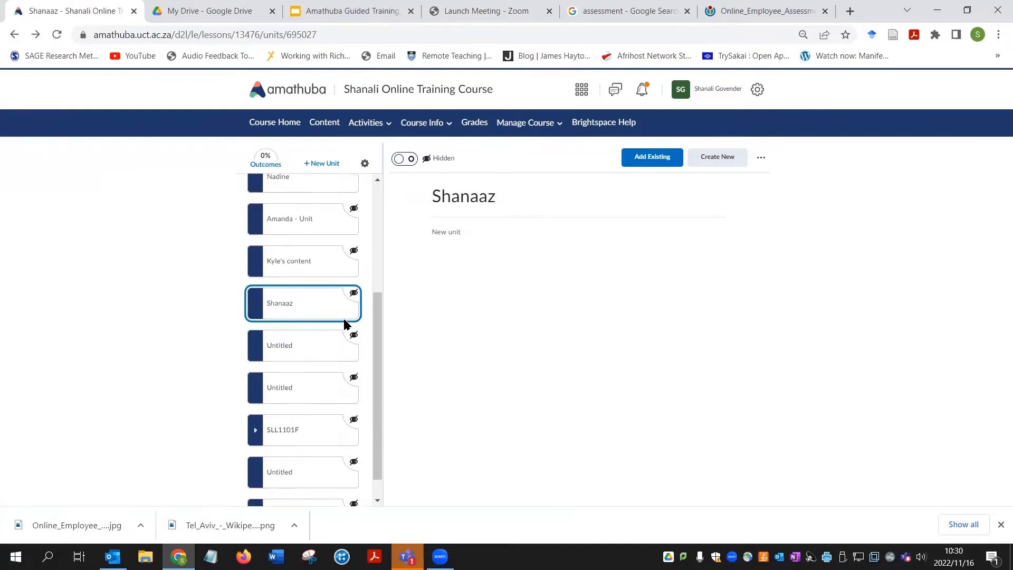
pyautogui.scroll(-1, 346, 324)
pyautogui.click(256, 406)
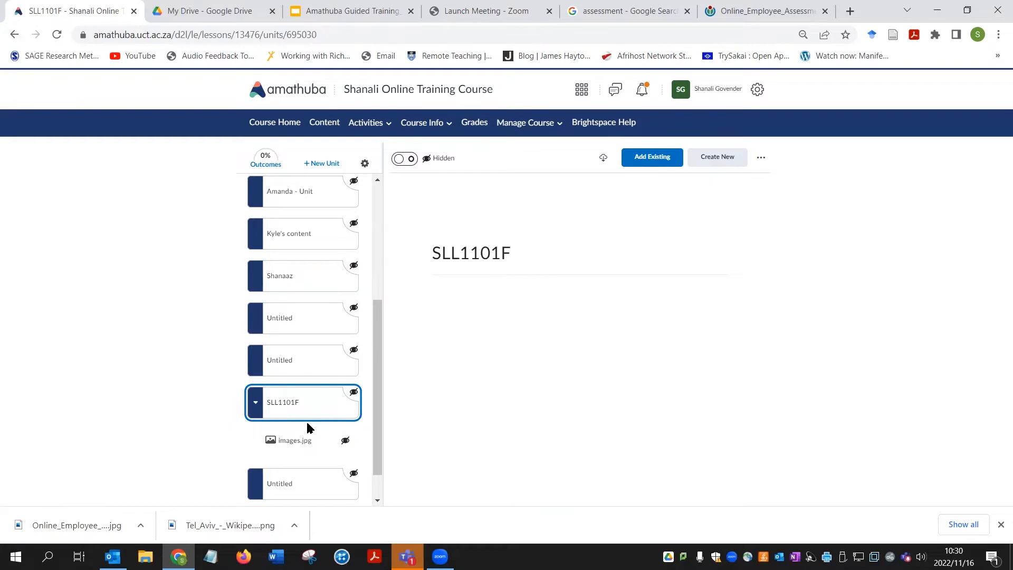
# Step: Switch to the Google Slides training presentation and review the Task slide showing the unit, lesson and folder levels
pyautogui.click(364, 9)
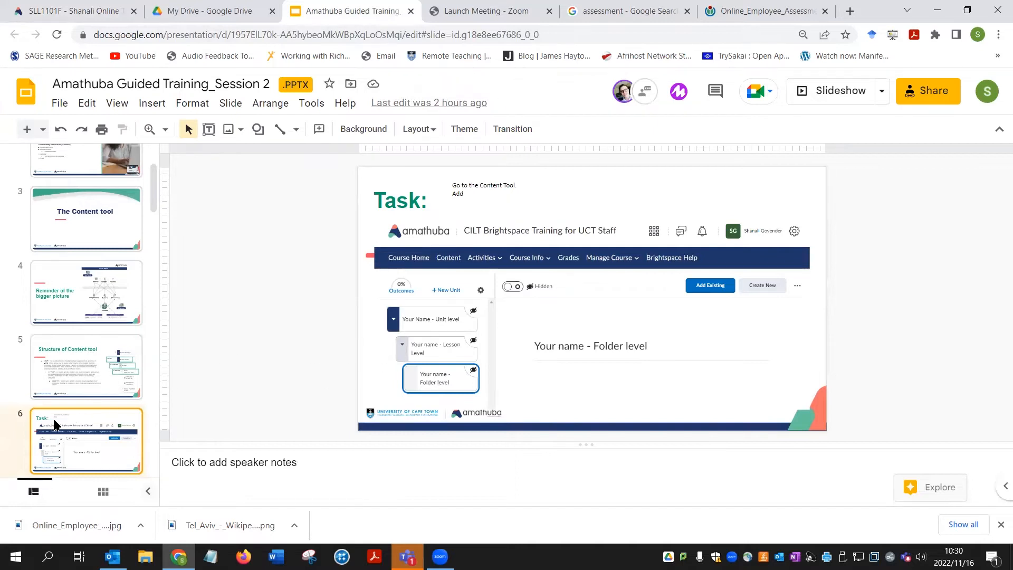
pyautogui.scroll(-4, 56, 418)
pyautogui.scroll(2, 56, 418)
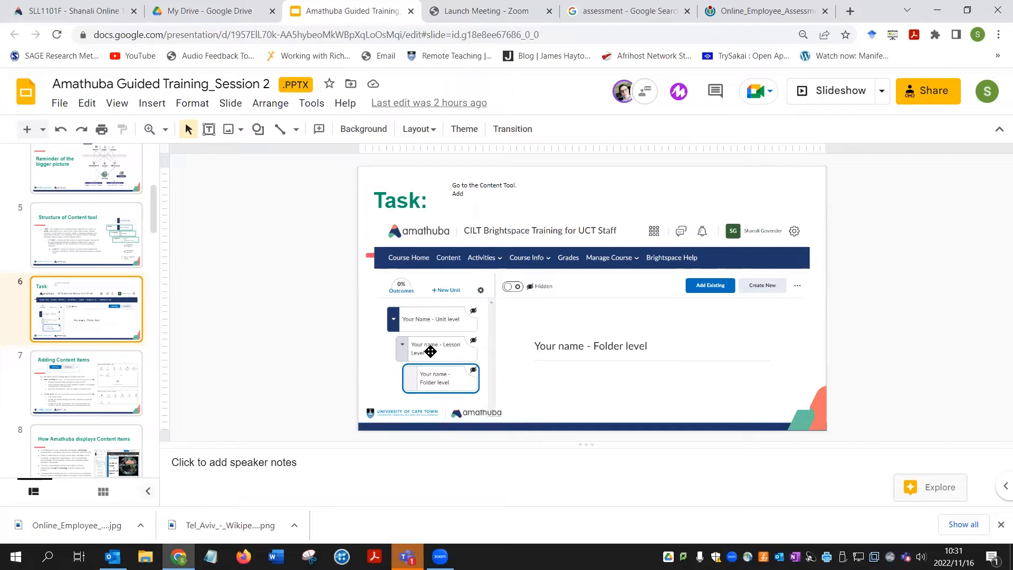
# Step: Return to the online training course, refresh the unit list and expand the first three units to check their lessons
pyautogui.click(87, 10)
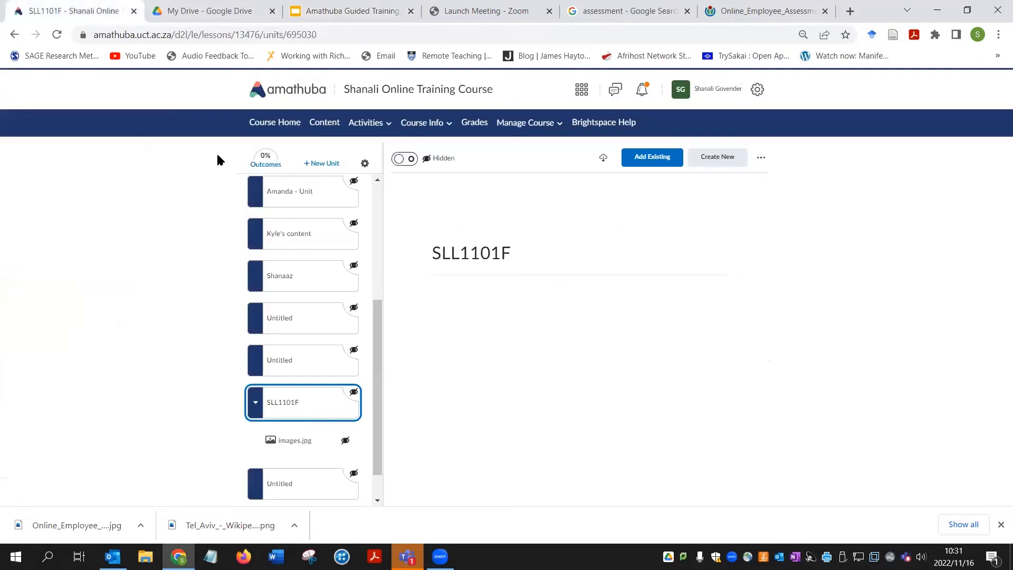
pyautogui.scroll(4, 292, 309)
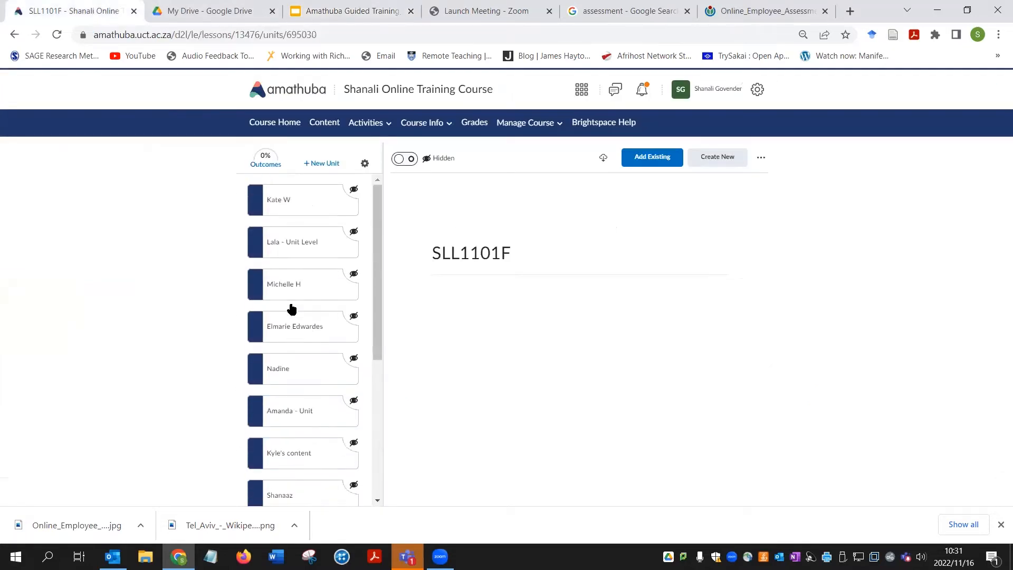
pyautogui.click(57, 35)
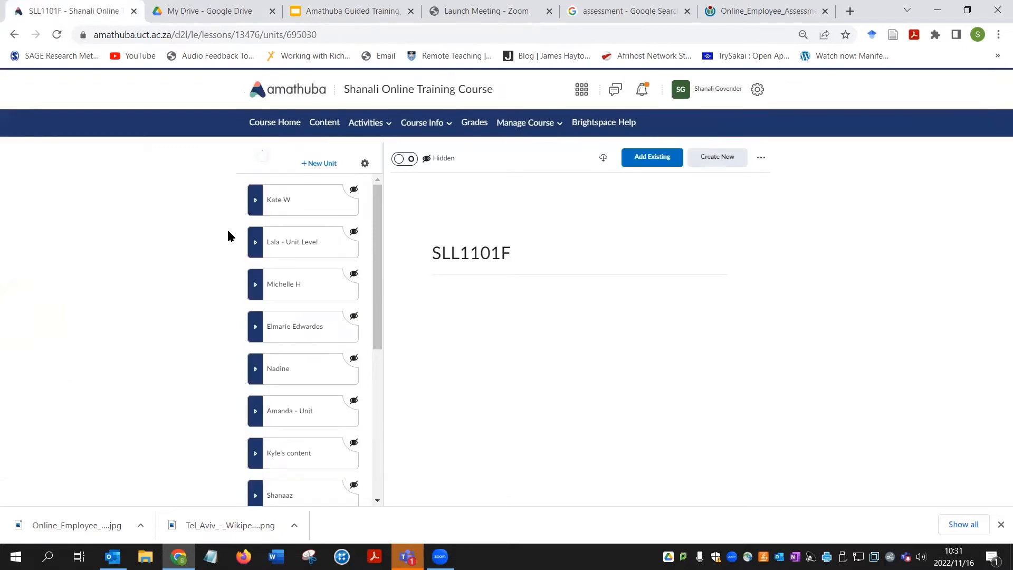
pyautogui.click(251, 211)
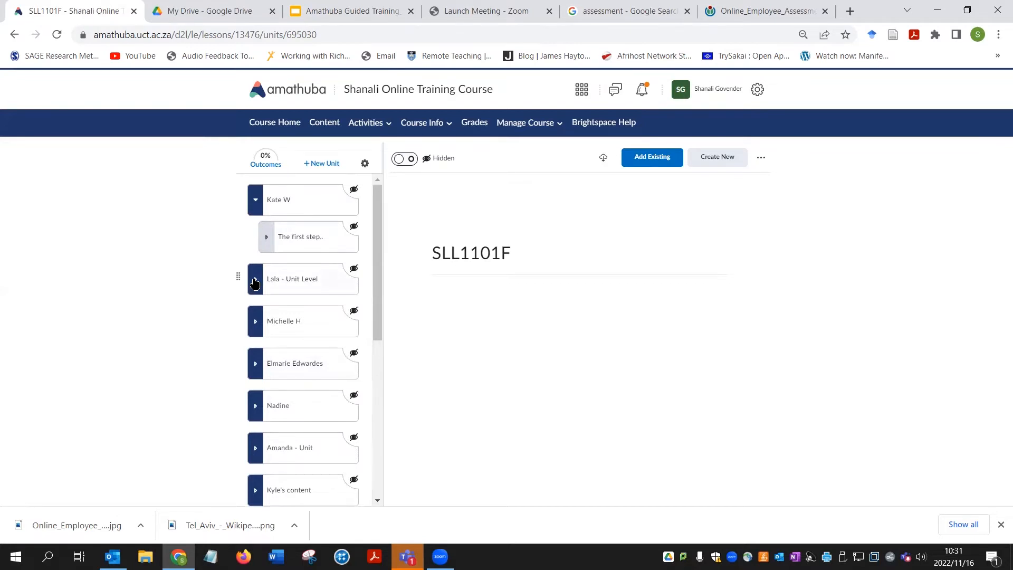
pyautogui.click(254, 284)
pyautogui.click(253, 369)
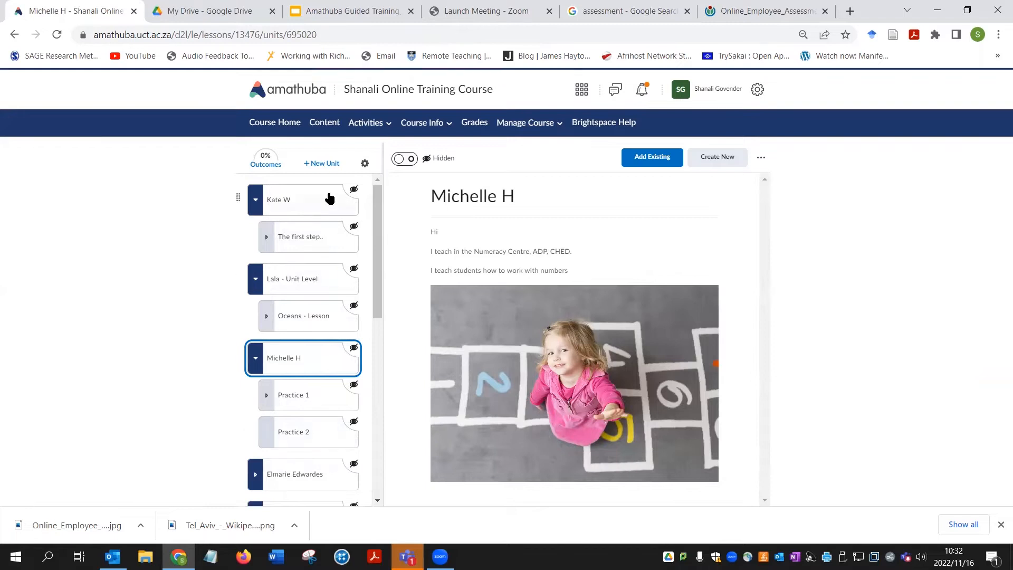
# Step: Open the lesson "The first step.." and examine its content creation options, including New Folder, then close them without creating anything
pyautogui.click(288, 241)
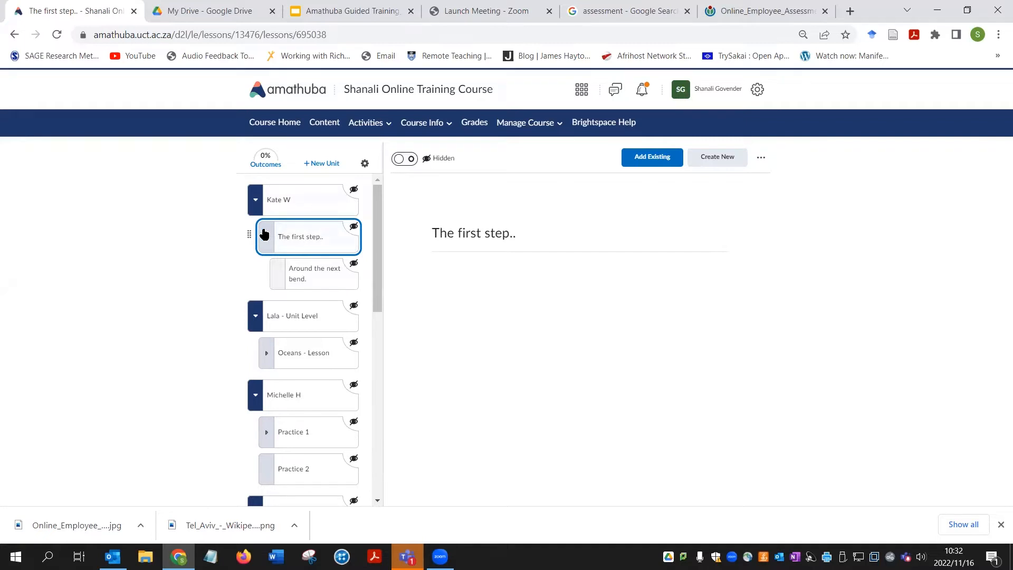
pyautogui.click(722, 158)
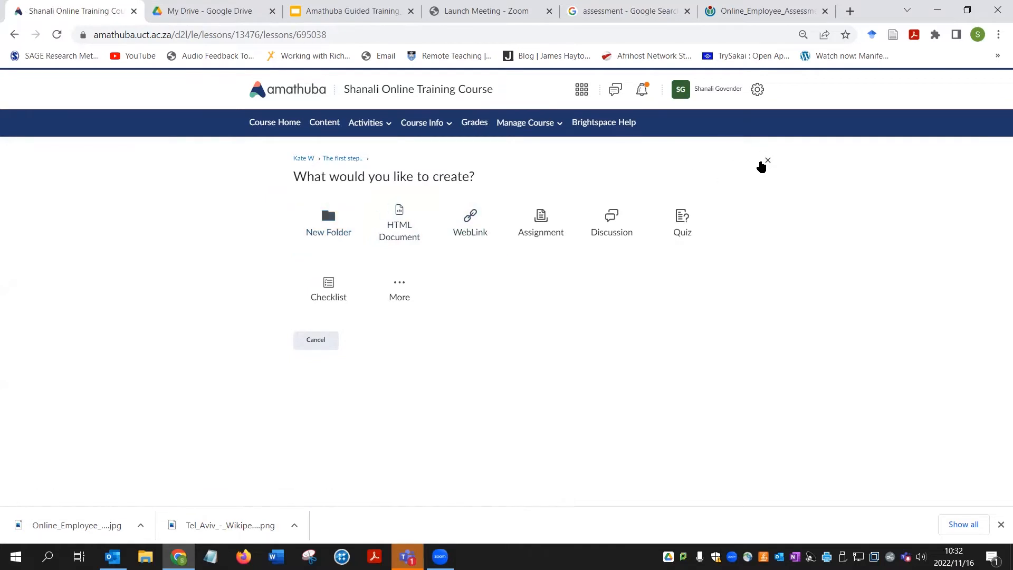
pyautogui.click(767, 161)
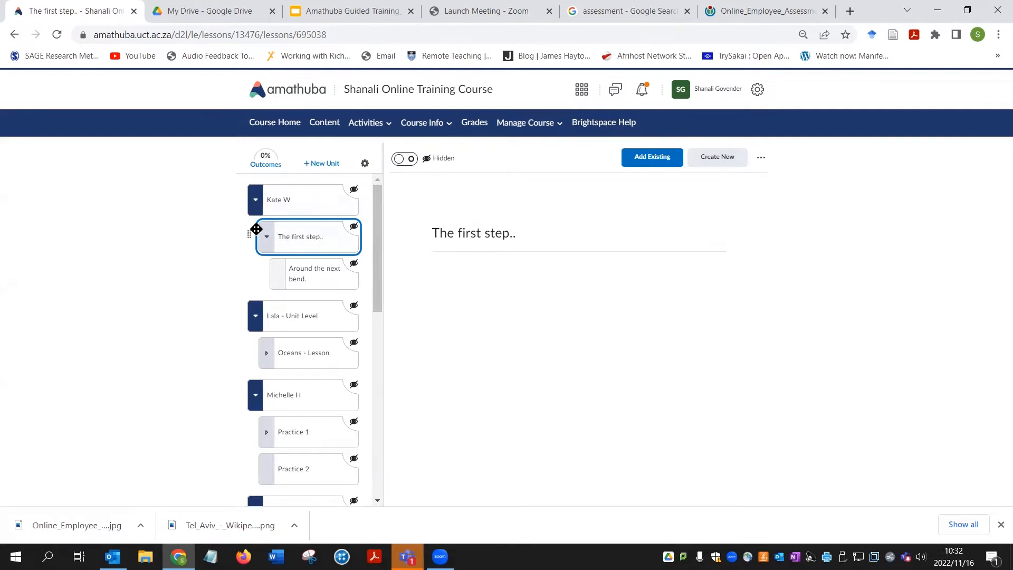
# Step: Show the Task slide's unit, lesson and folder example in Google Slides again, then return to the training course
pyautogui.click(352, 10)
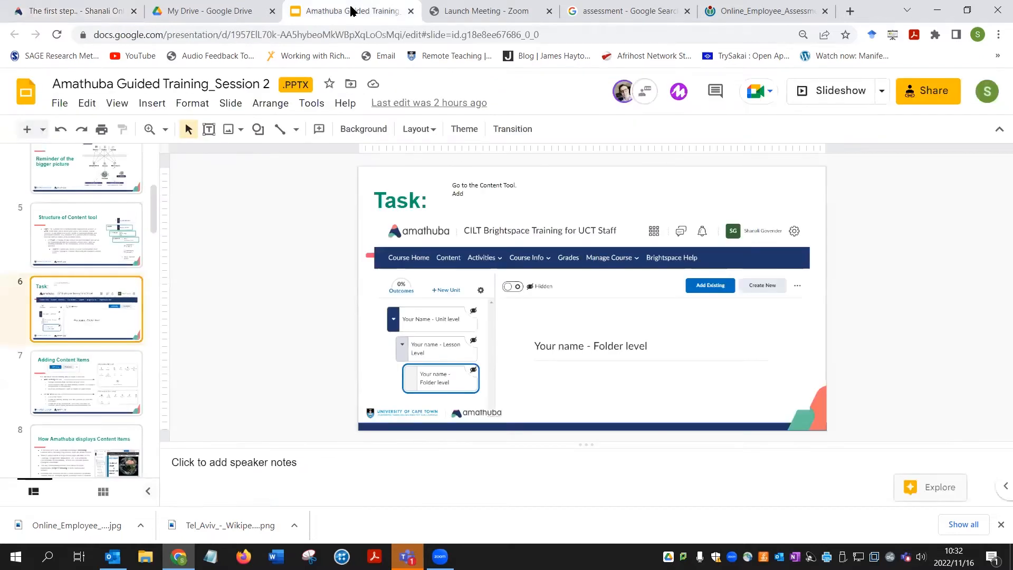
pyautogui.click(95, 12)
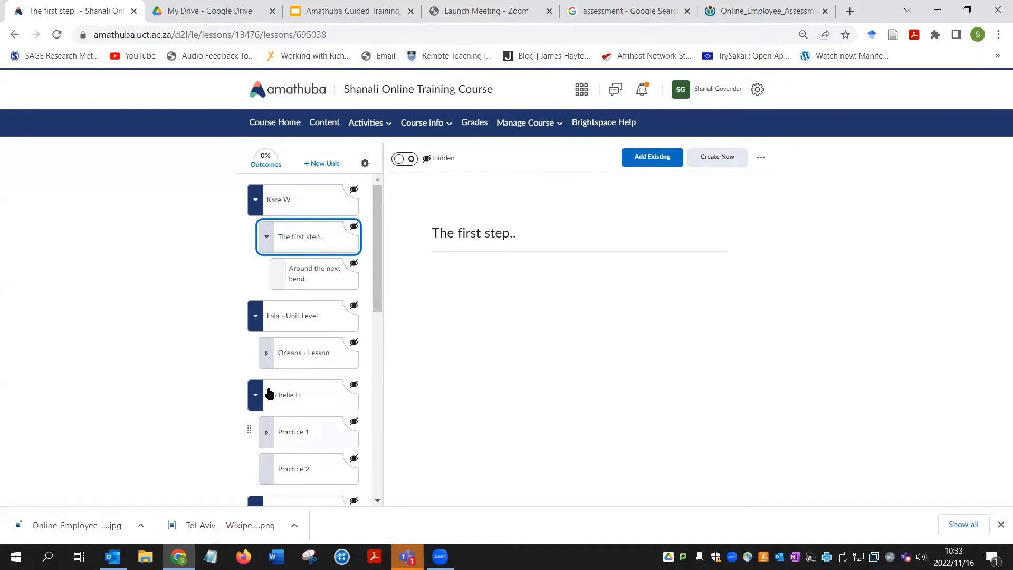
# Step: Expand the Practice 1 lesson and three participants' units further down the list to check the folders and lessons inside
pyautogui.click(265, 438)
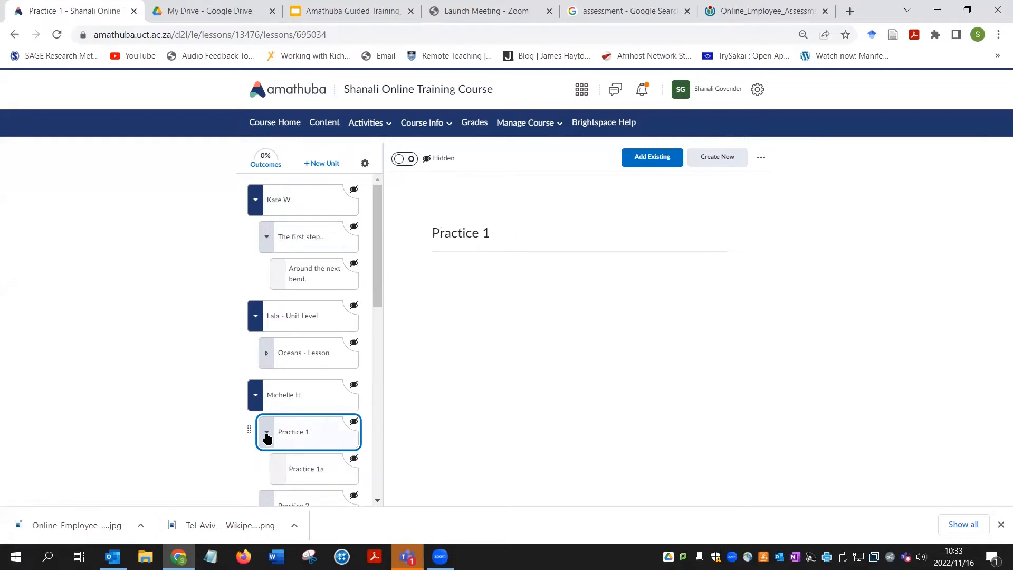
pyautogui.scroll(-6, 266, 438)
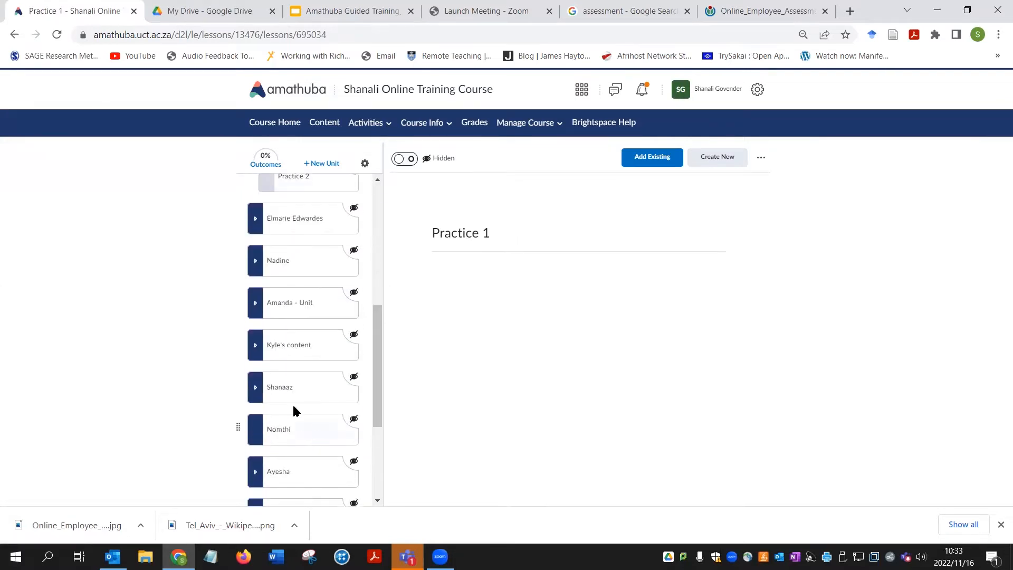
pyautogui.click(258, 391)
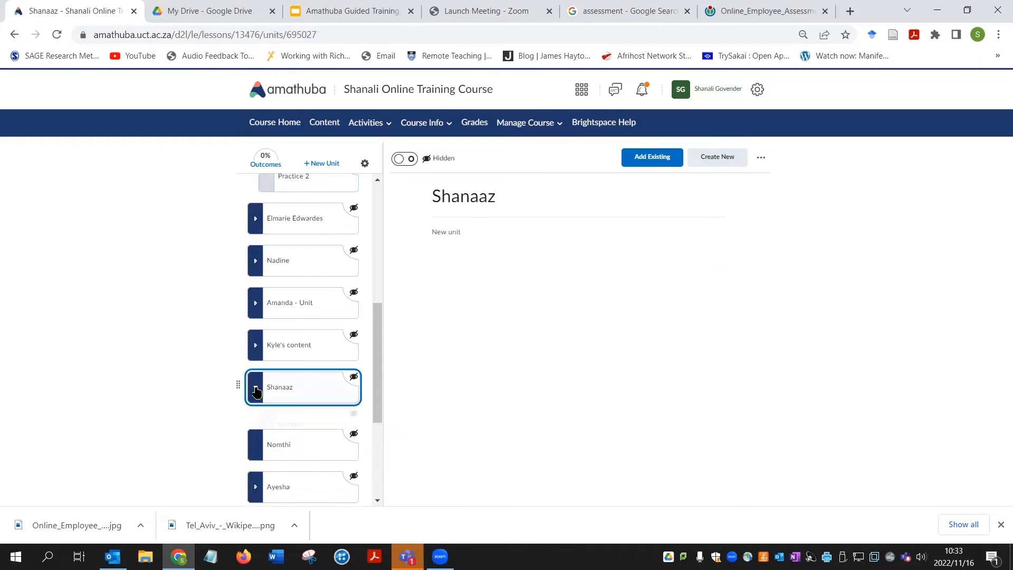
pyautogui.click(256, 347)
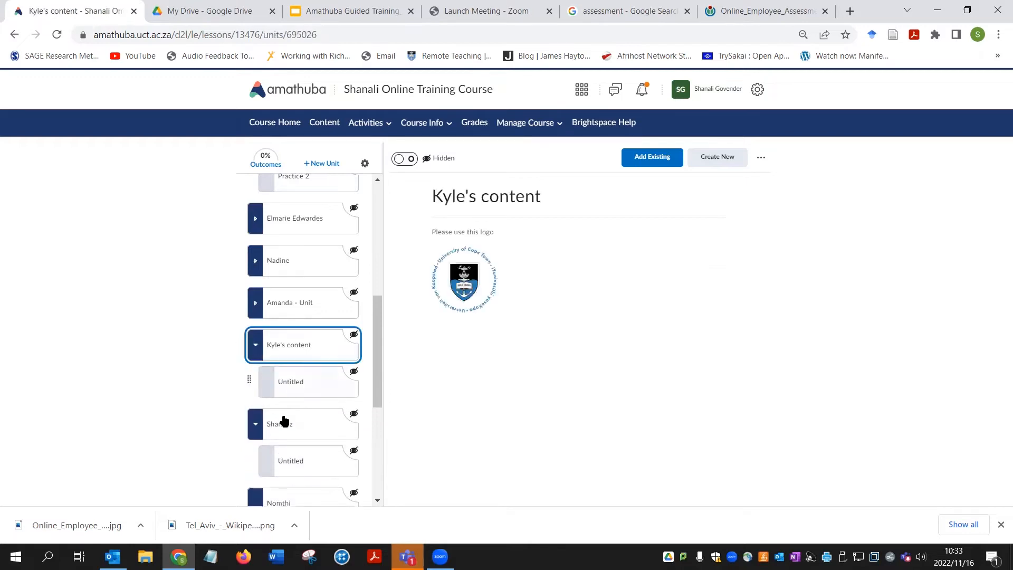
pyautogui.click(256, 306)
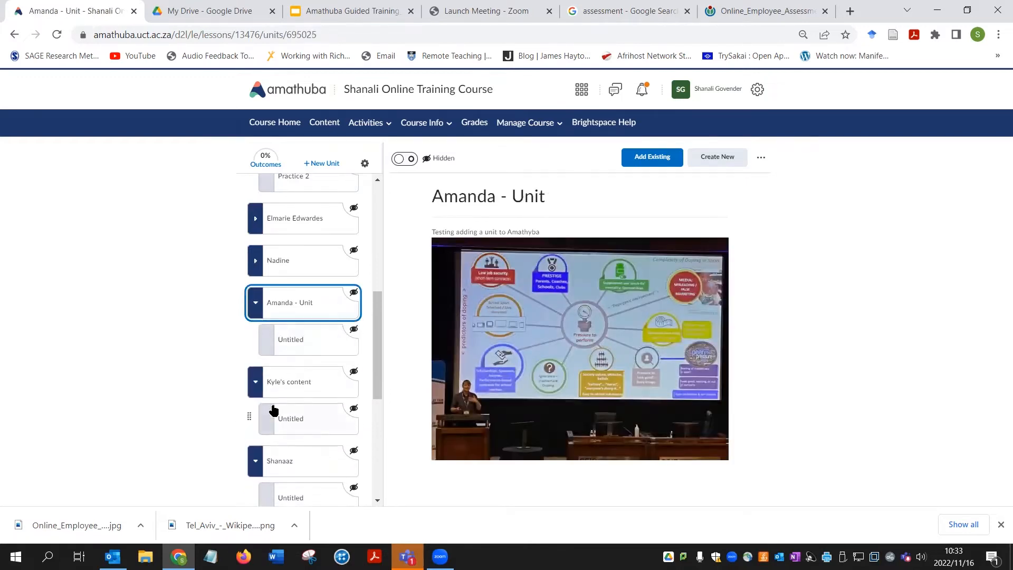
# Step: Expand the two participants' units below Practice 2 to check their lessons, then compare with the Task slide in Google Slides and return to the course
pyautogui.scroll(1, 271, 403)
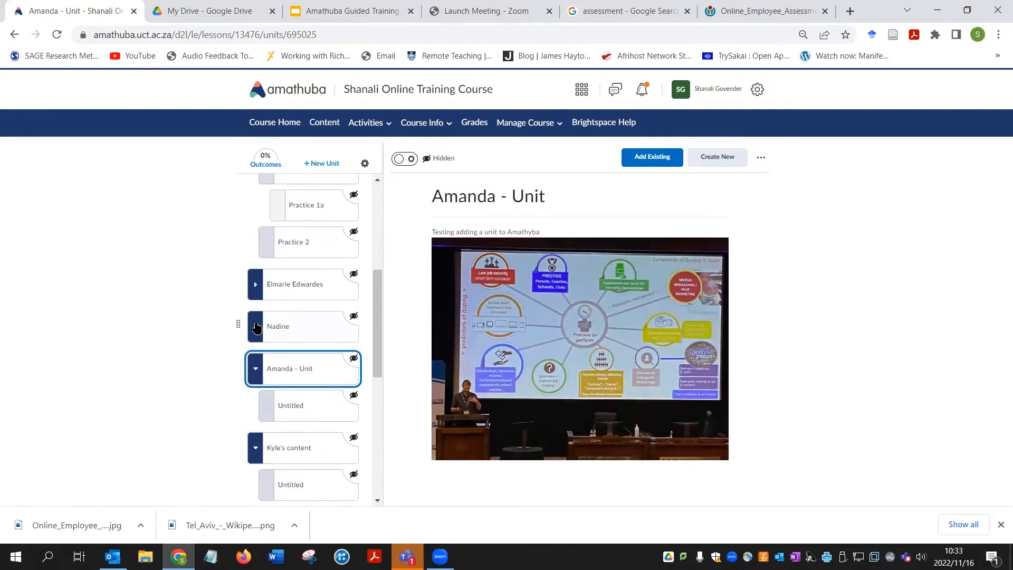
pyautogui.click(257, 330)
pyautogui.click(252, 281)
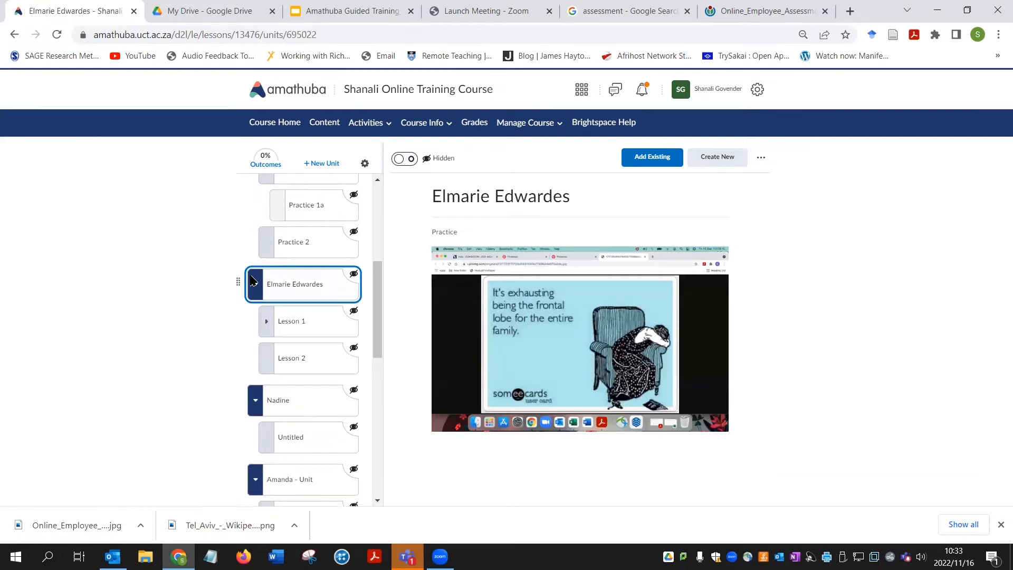
pyautogui.click(364, 9)
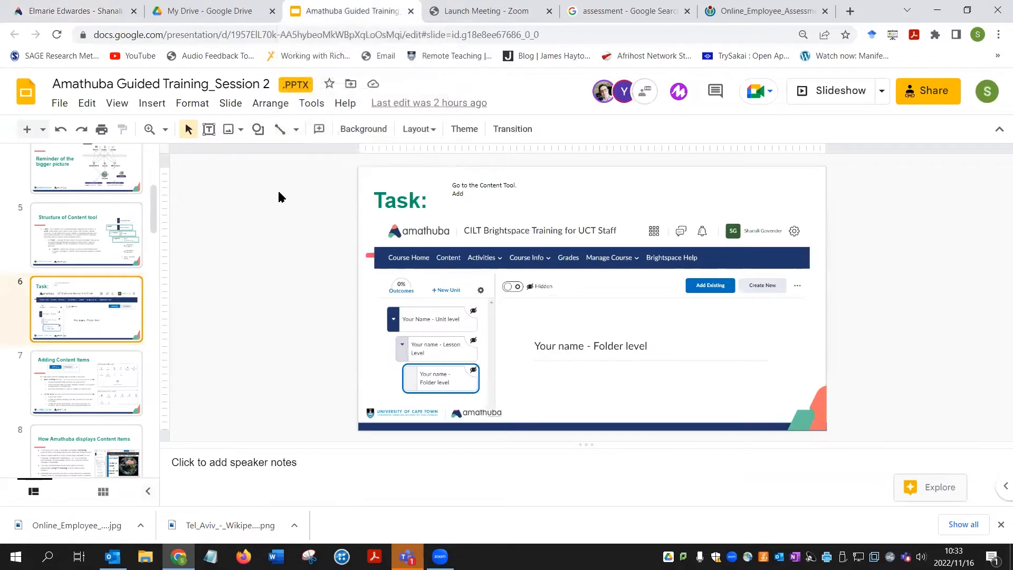
pyautogui.click(103, 10)
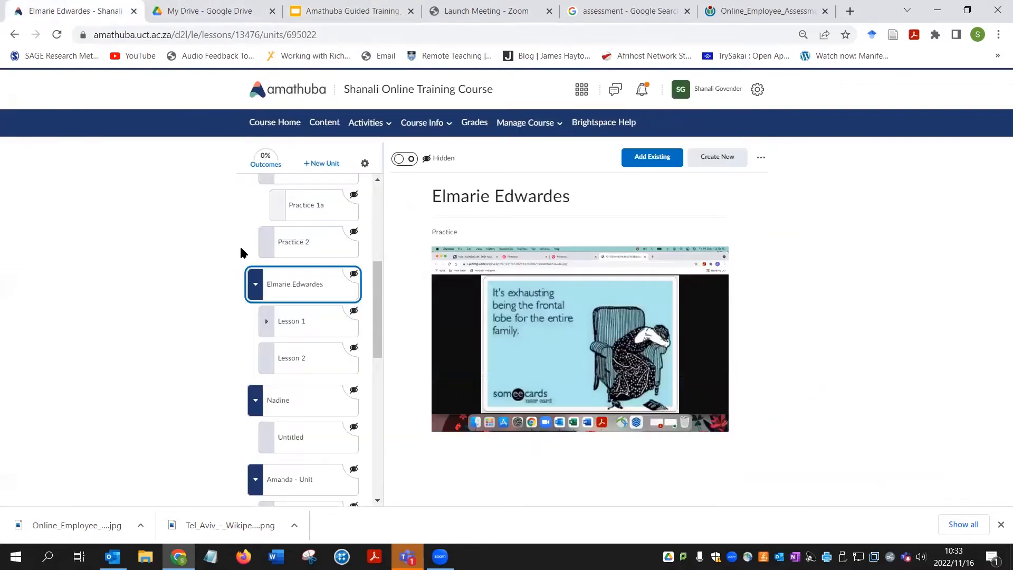
# Step: Collapse the five participants' units that follow Practice 2 in the unit list so their lessons are hidden
pyautogui.click(255, 284)
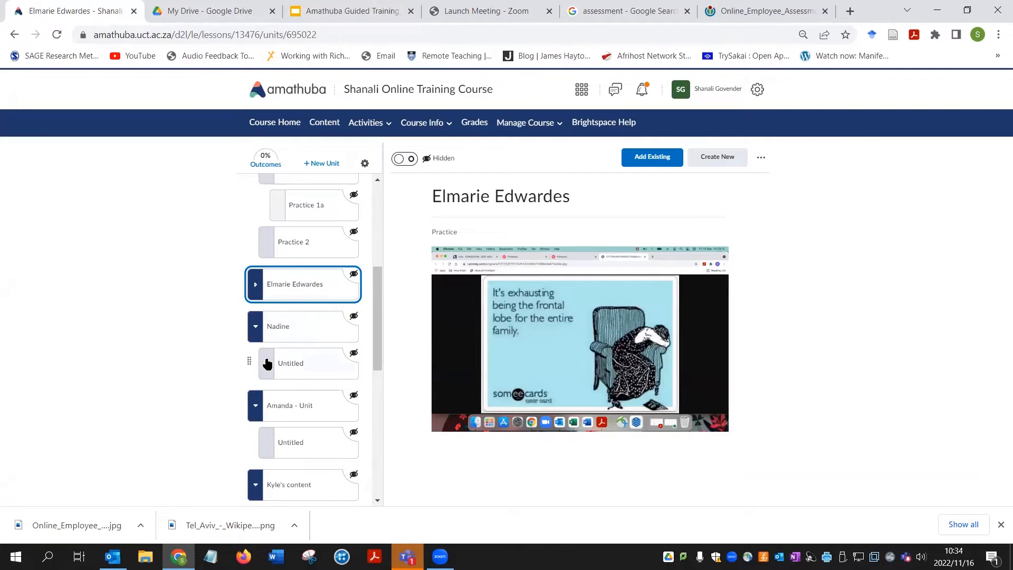
pyautogui.click(258, 330)
pyautogui.click(254, 406)
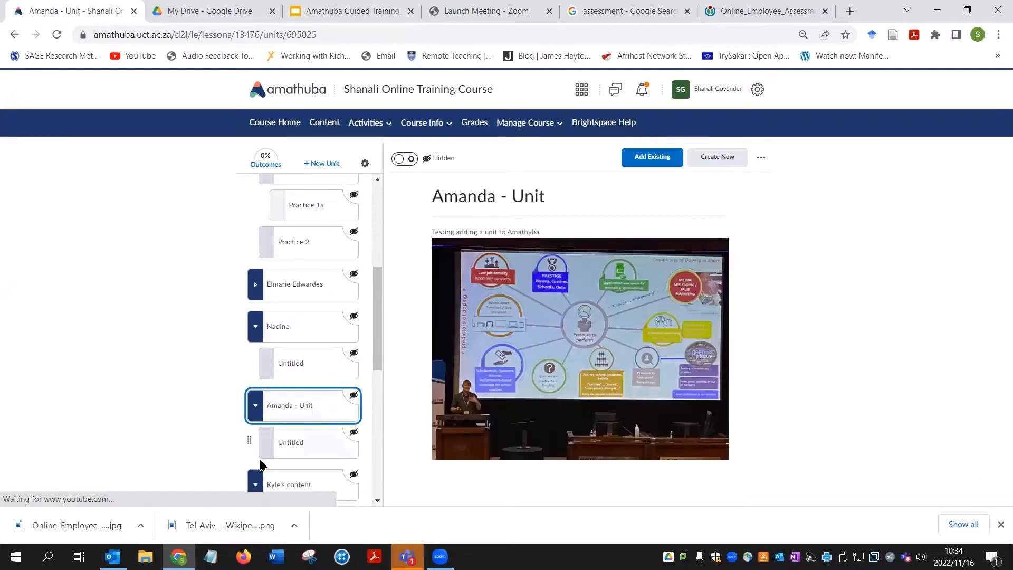
pyautogui.click(255, 406)
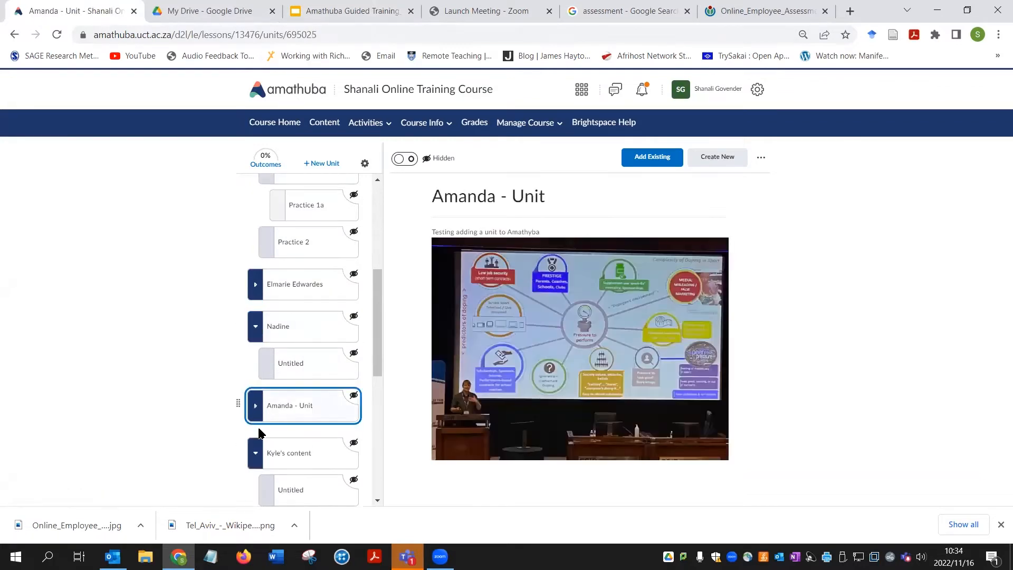
pyautogui.click(258, 330)
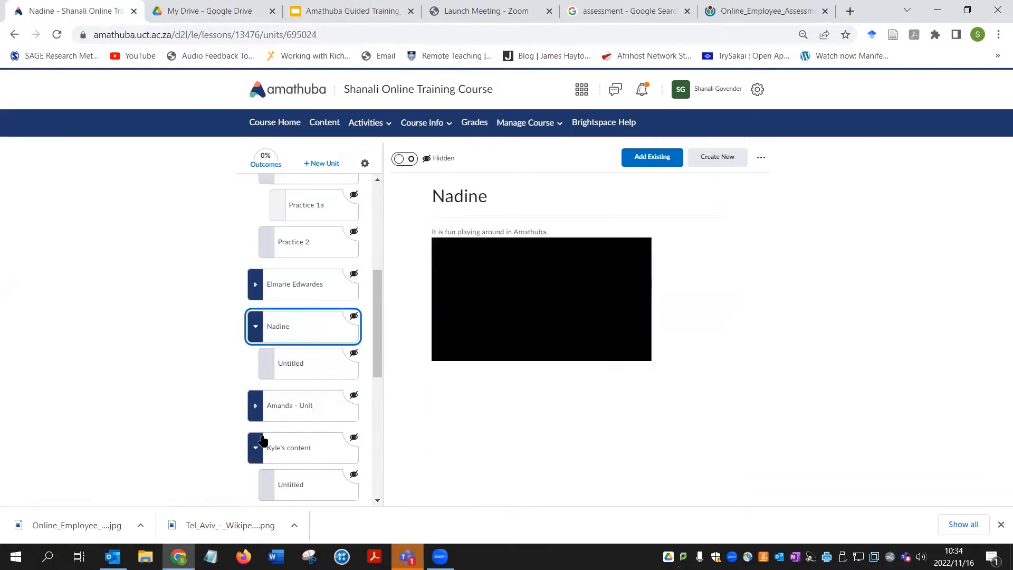
pyautogui.click(255, 333)
pyautogui.click(256, 414)
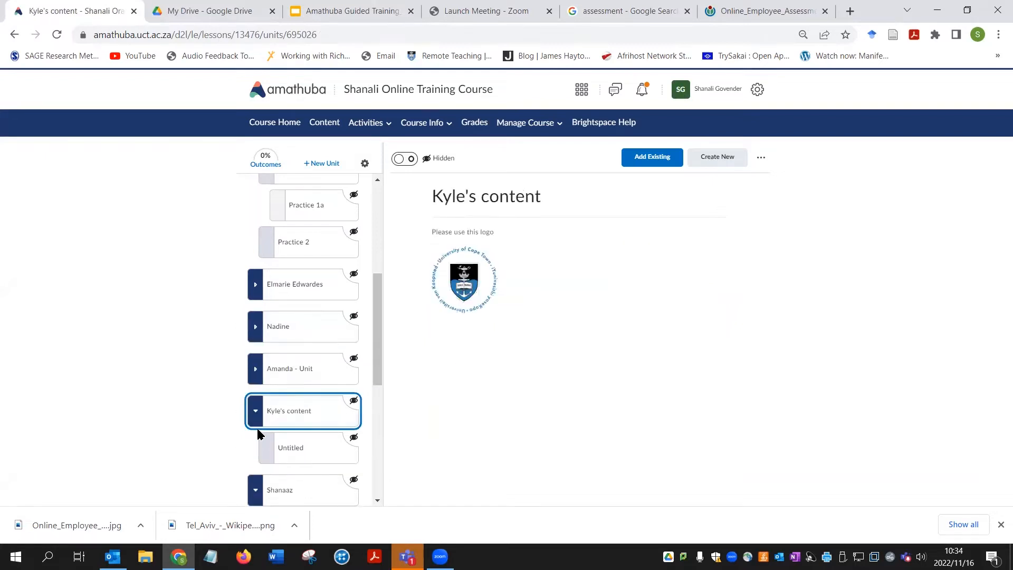
pyautogui.click(255, 411)
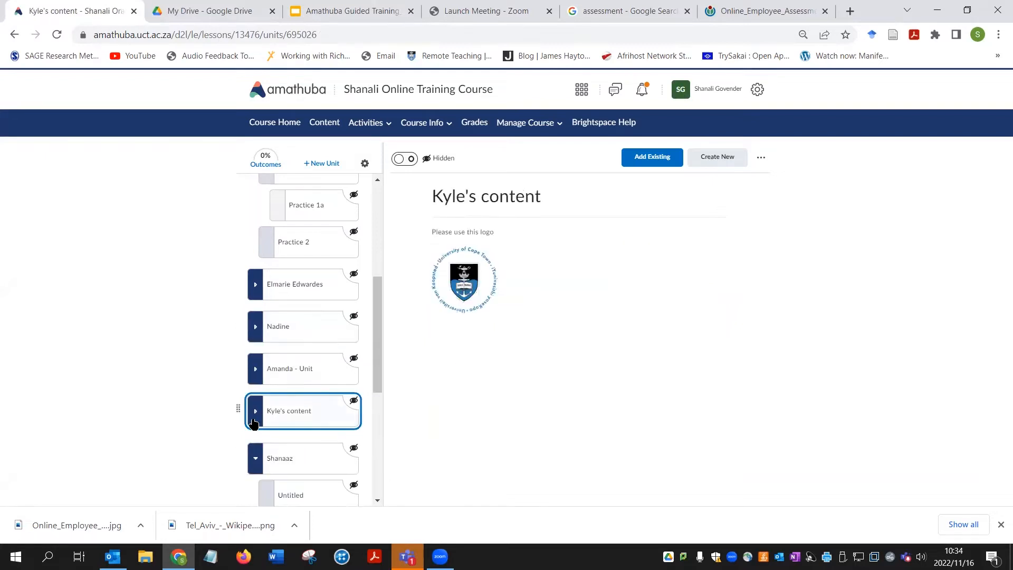
pyautogui.click(254, 454)
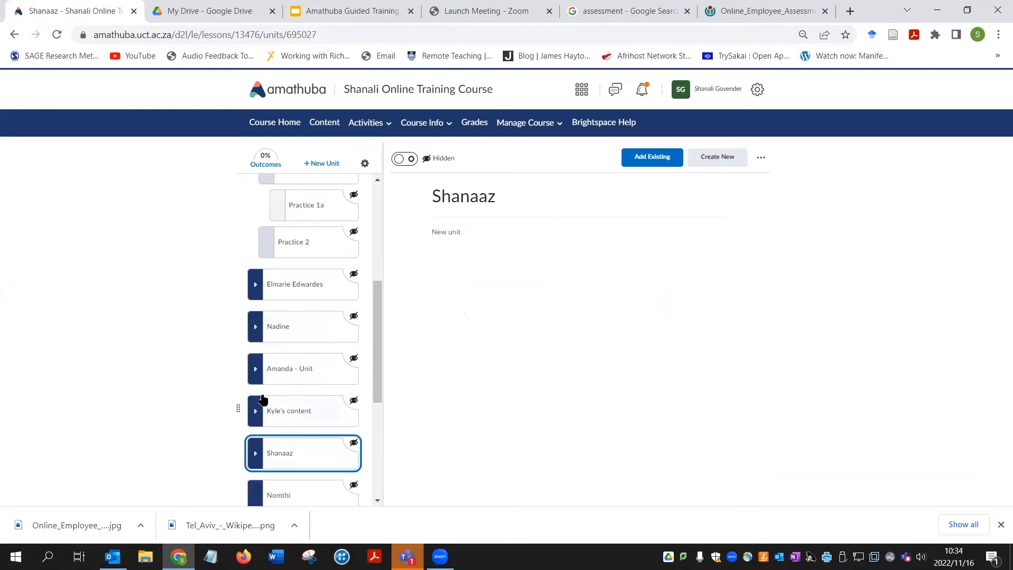
# Step: Collapse the unit containing Practice 1 and the unit containing Oceans - Lesson further up the list
pyautogui.scroll(-1, 254, 380)
pyautogui.scroll(5, 252, 369)
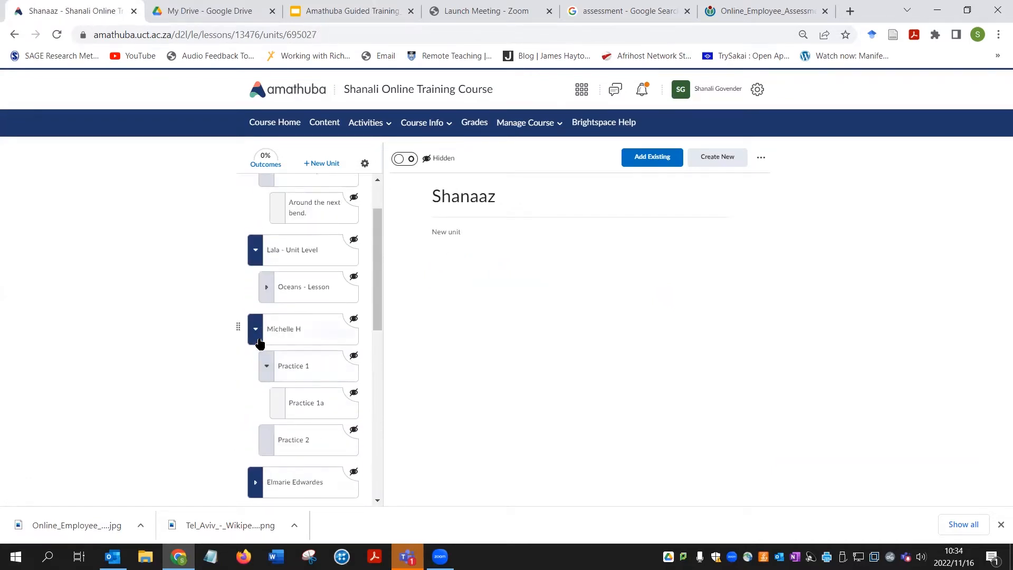
pyautogui.click(267, 369)
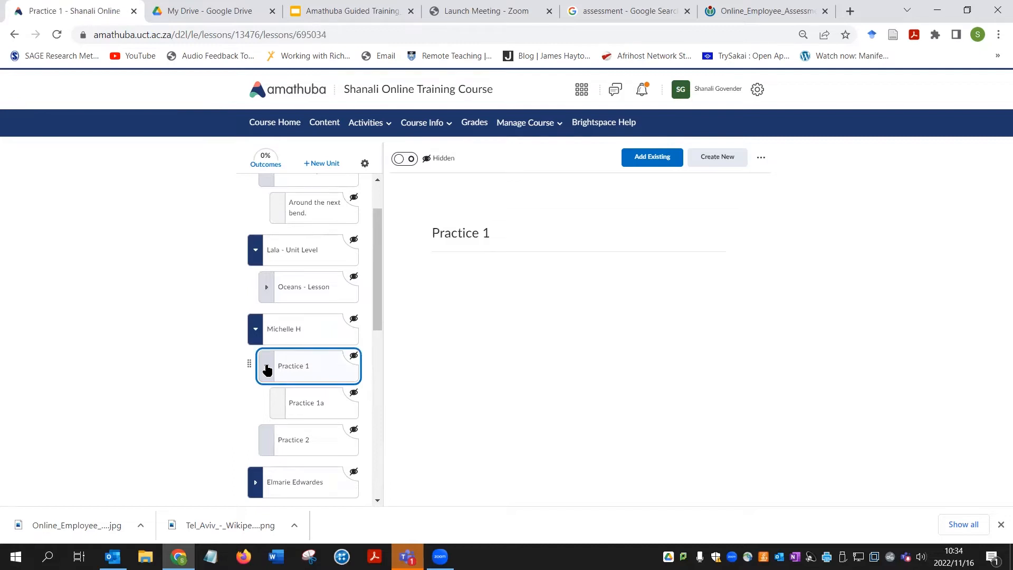
pyautogui.click(257, 331)
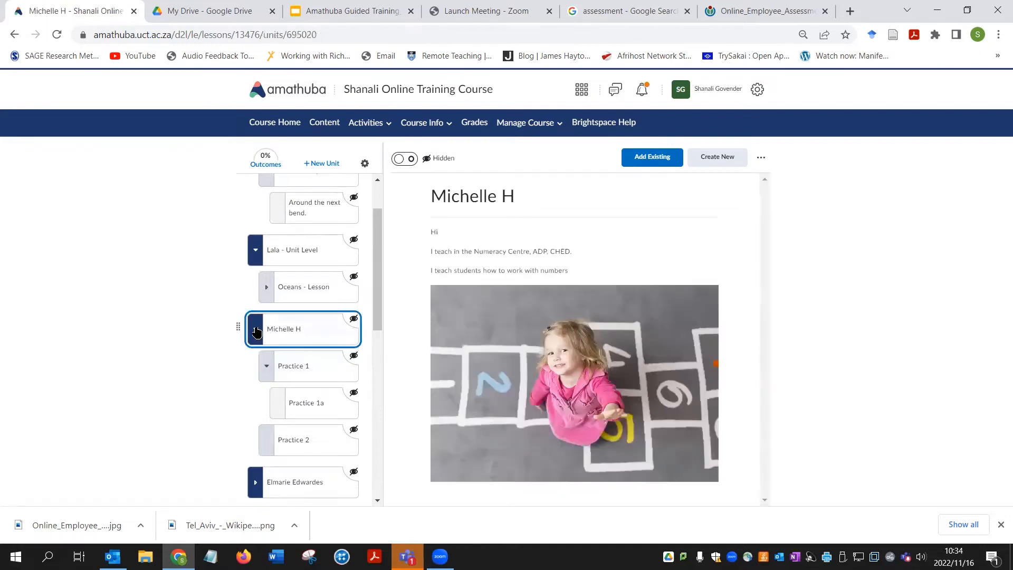
pyautogui.click(256, 331)
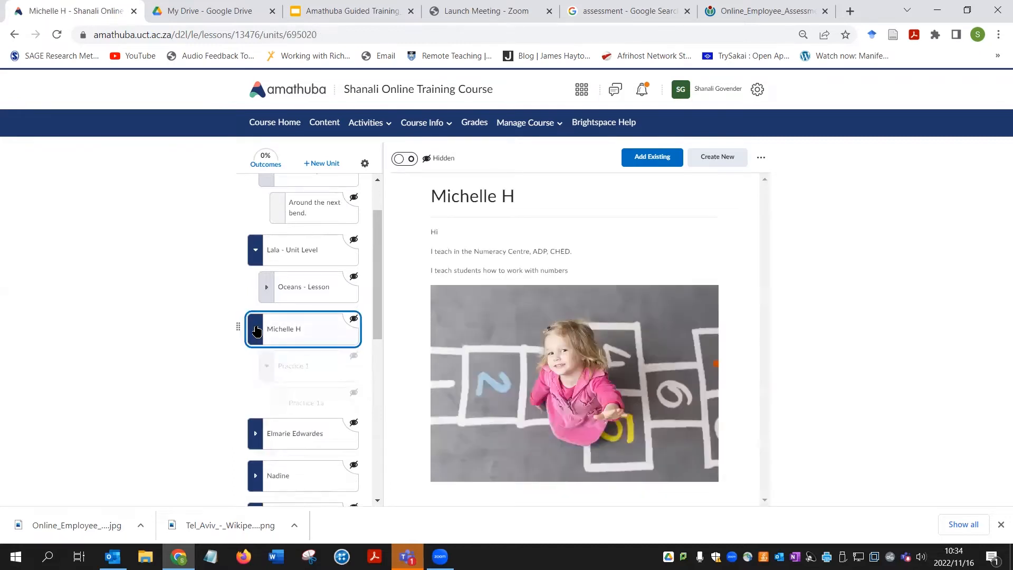
pyautogui.click(257, 253)
pyautogui.click(256, 254)
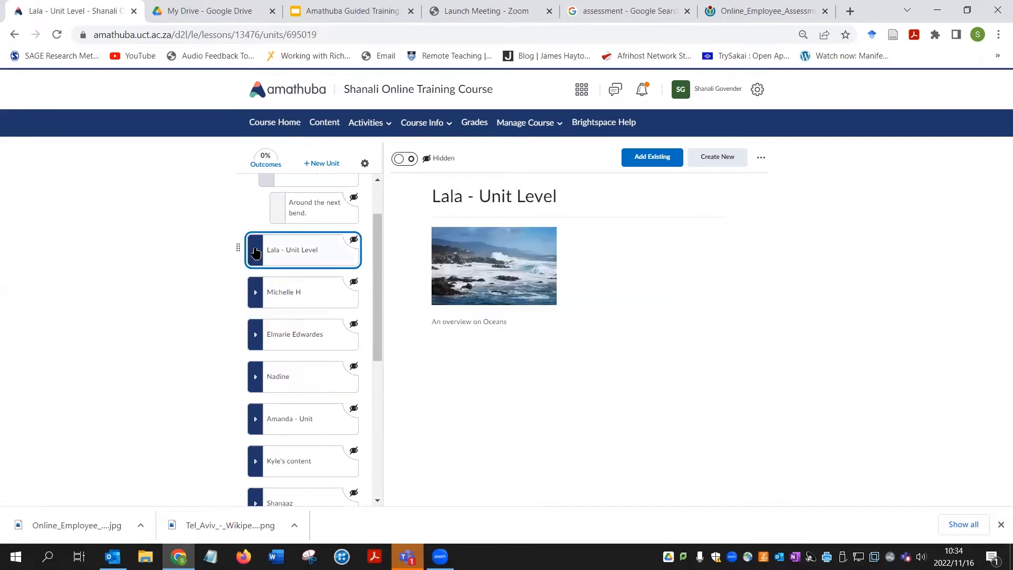
pyautogui.scroll(2, 262, 224)
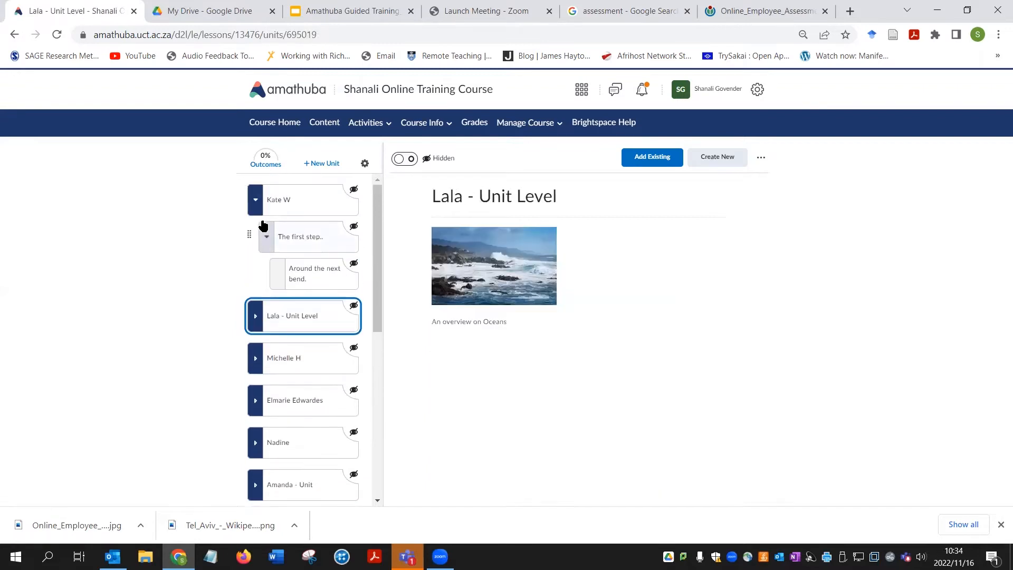
# Step: Show the folder "Around the next bend." and its parent lesson "The first step.." in the first unit, collapsing and re-expanding the lesson
pyautogui.click(275, 274)
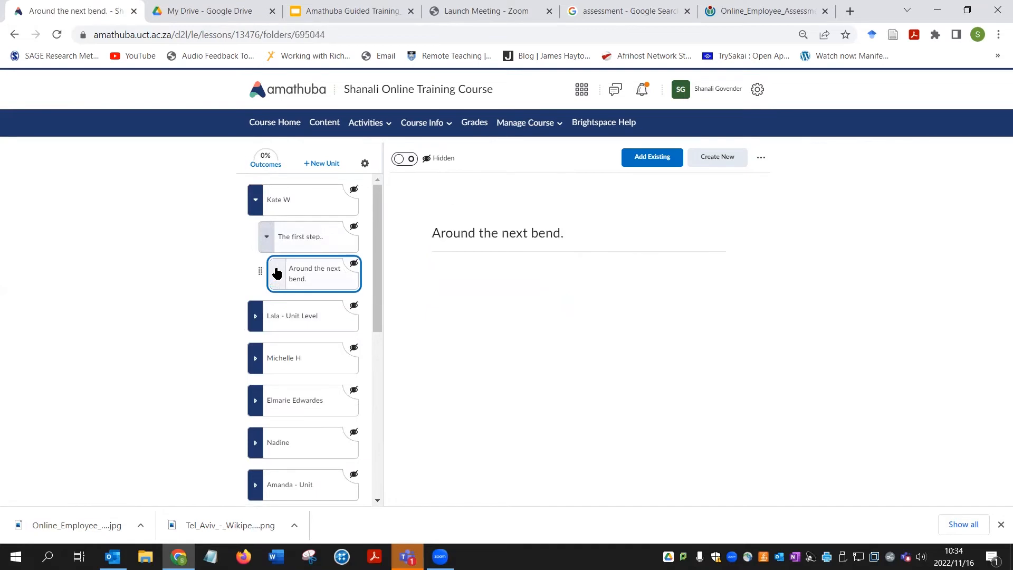
pyautogui.click(267, 241)
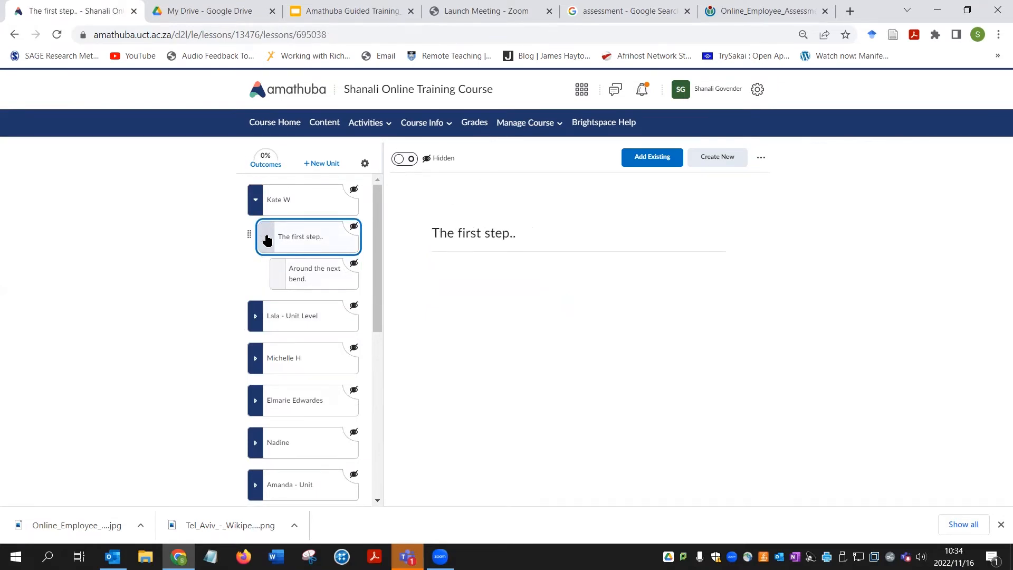
pyautogui.click(267, 241)
pyautogui.click(267, 242)
pyautogui.click(266, 241)
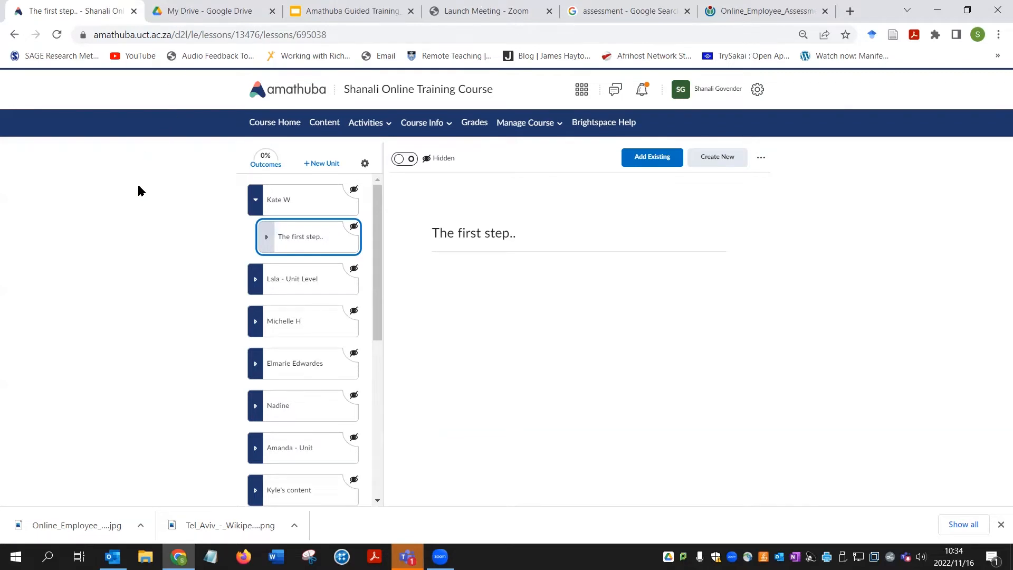
pyautogui.click(265, 241)
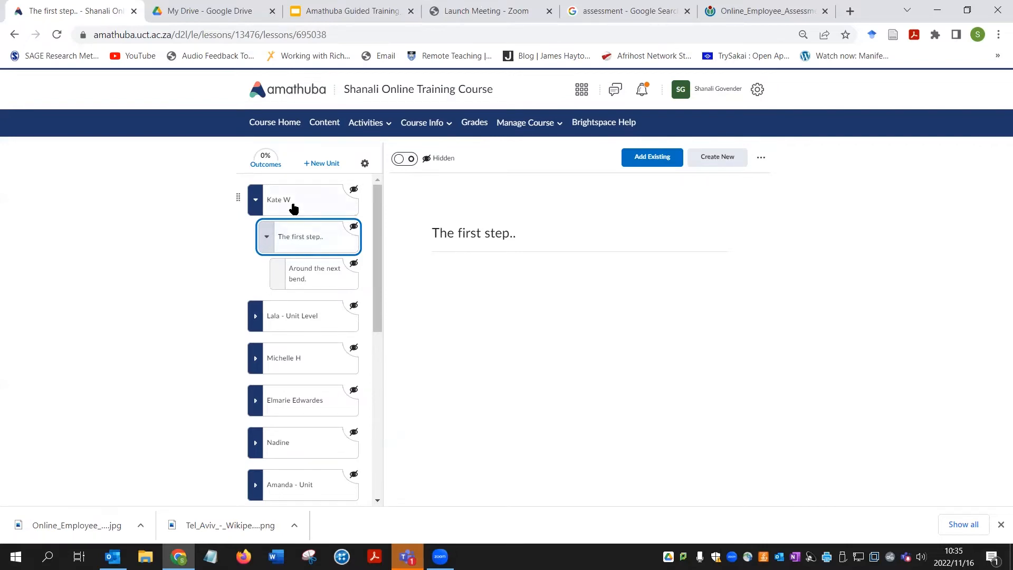
# Step: Compare the first unit's creation options, including New Lesson, with those of its lesson "The first step..", including New Folder, without creating anything
pyautogui.click(294, 209)
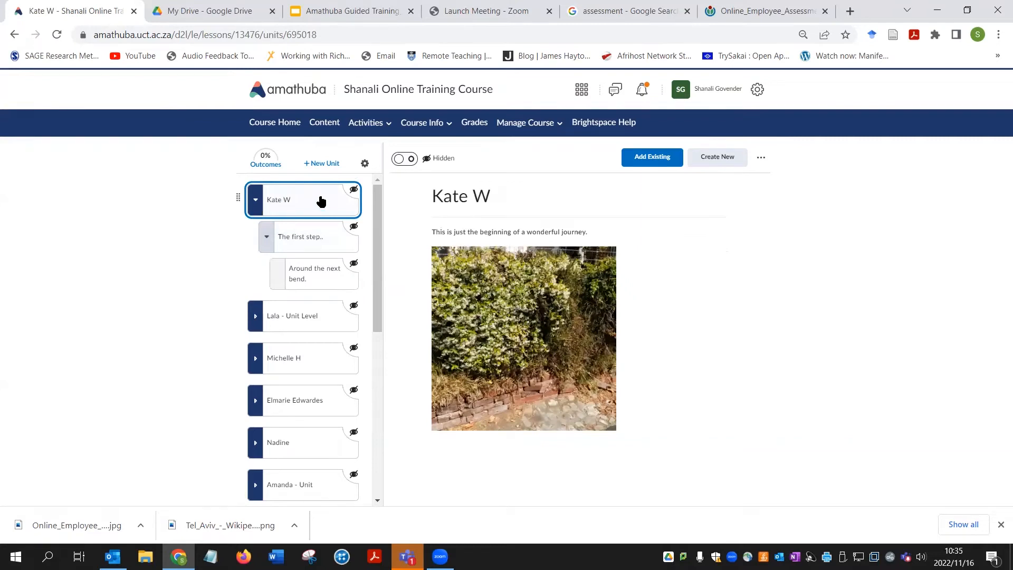
pyautogui.click(716, 158)
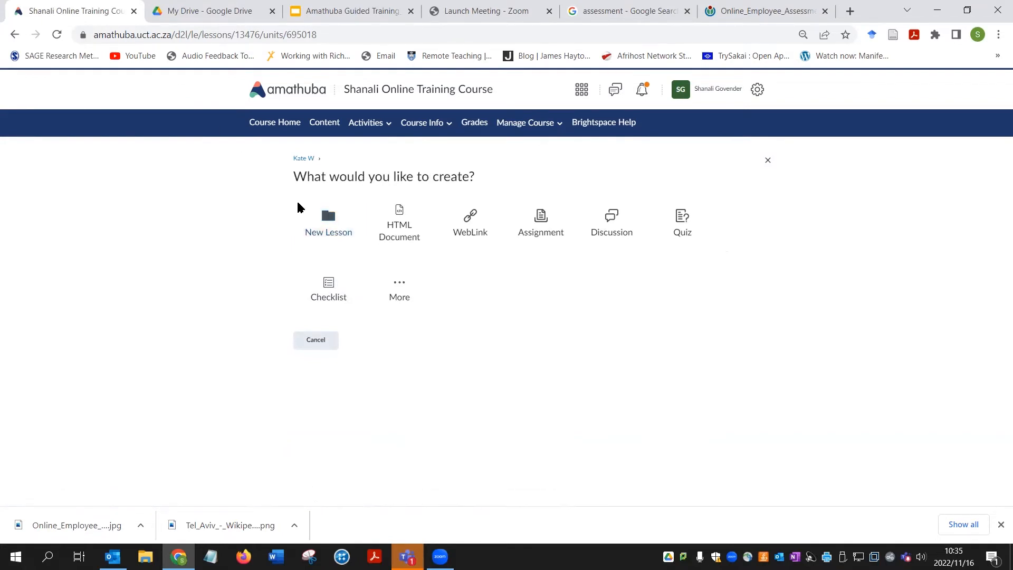
pyautogui.click(14, 35)
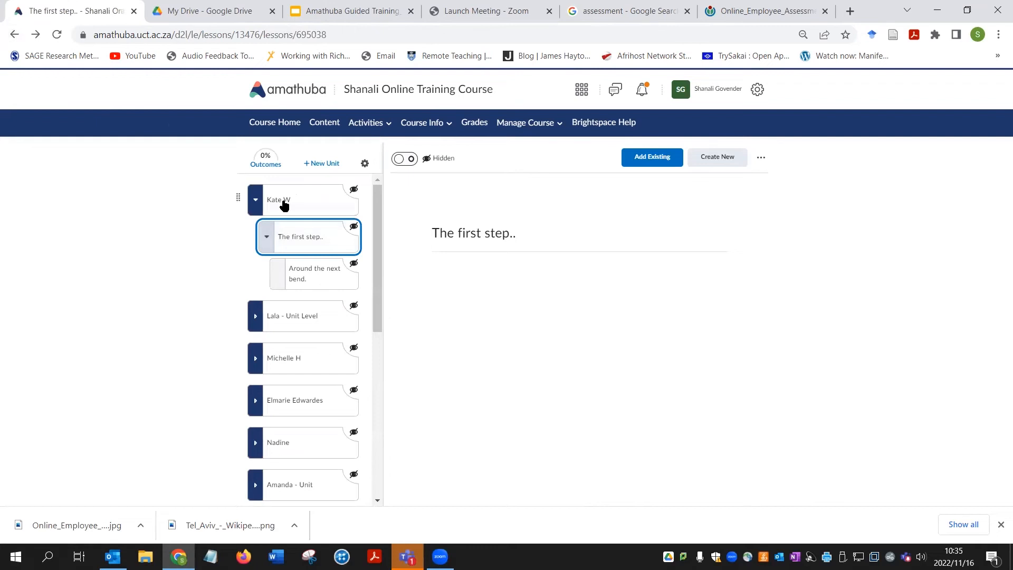
pyautogui.click(284, 204)
pyautogui.click(717, 157)
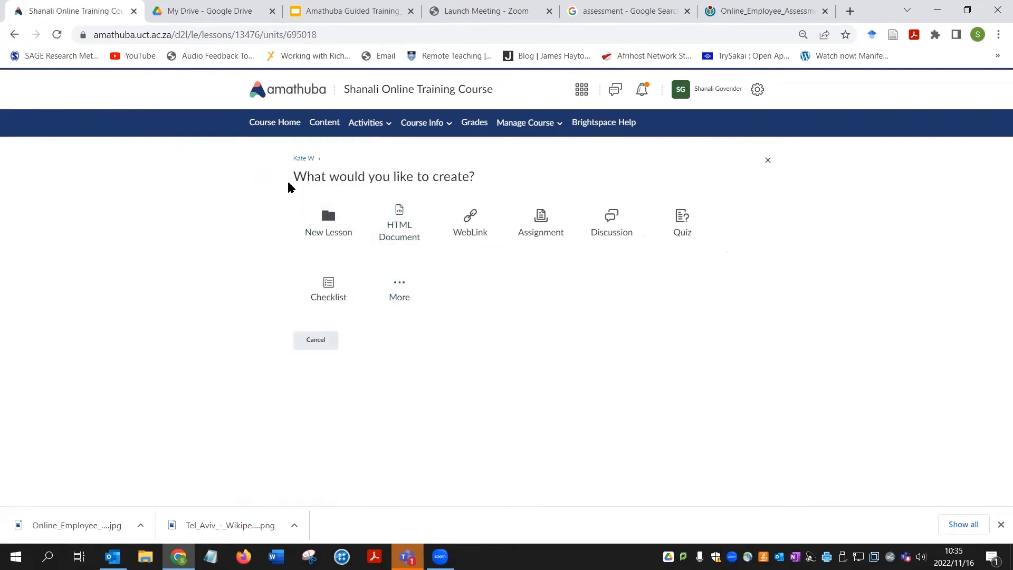
pyautogui.click(15, 34)
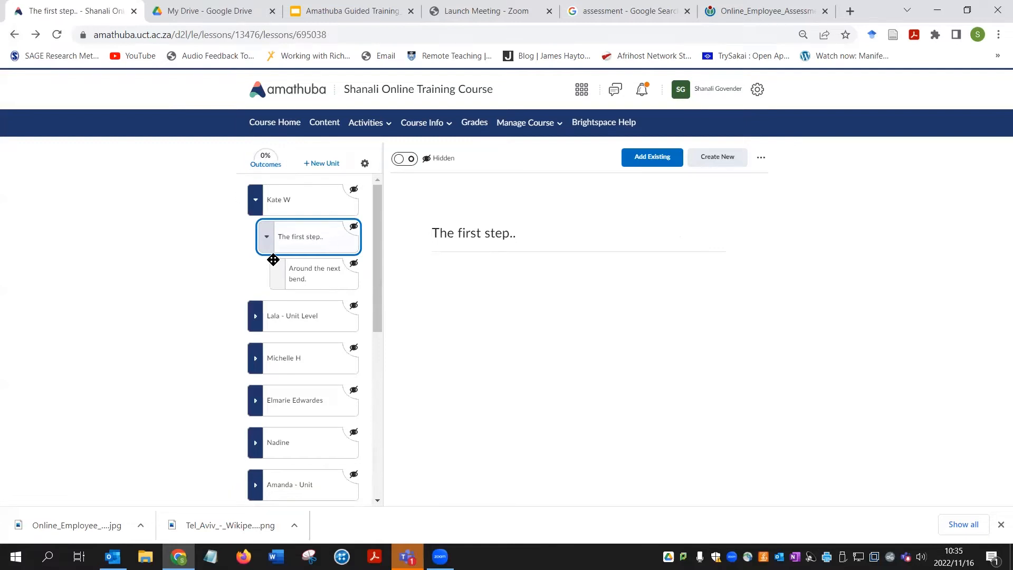
pyautogui.click(722, 159)
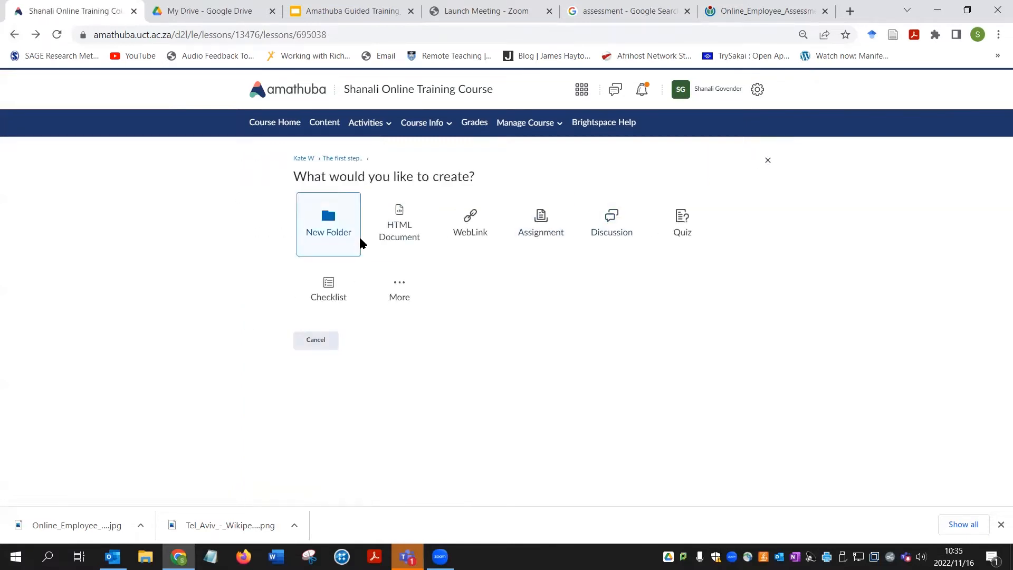
pyautogui.click(12, 35)
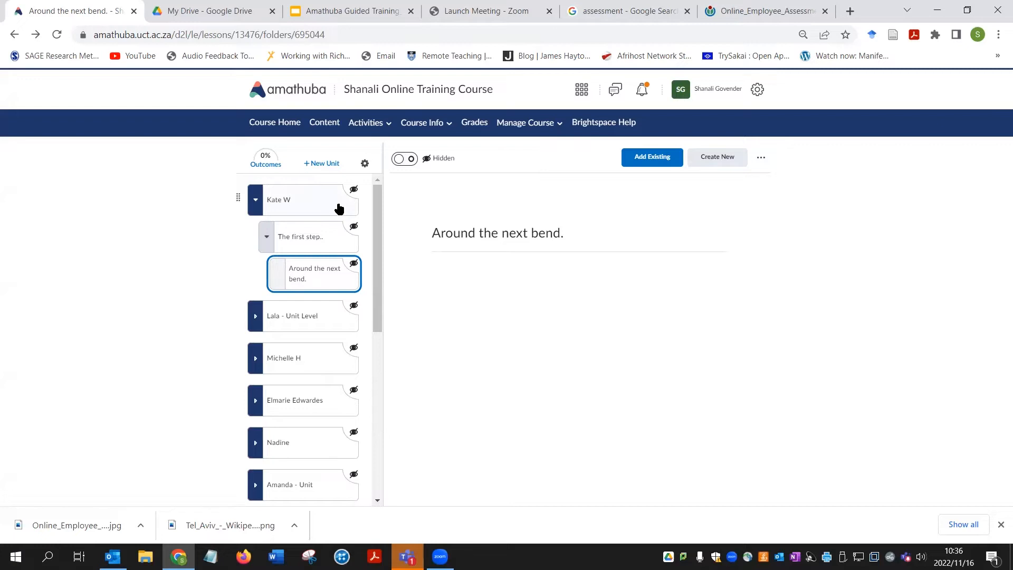
# Step: Switch to Google Slides and present the "Adding Content Items" slide in full screen
pyautogui.click(369, 11)
pyautogui.click(116, 374)
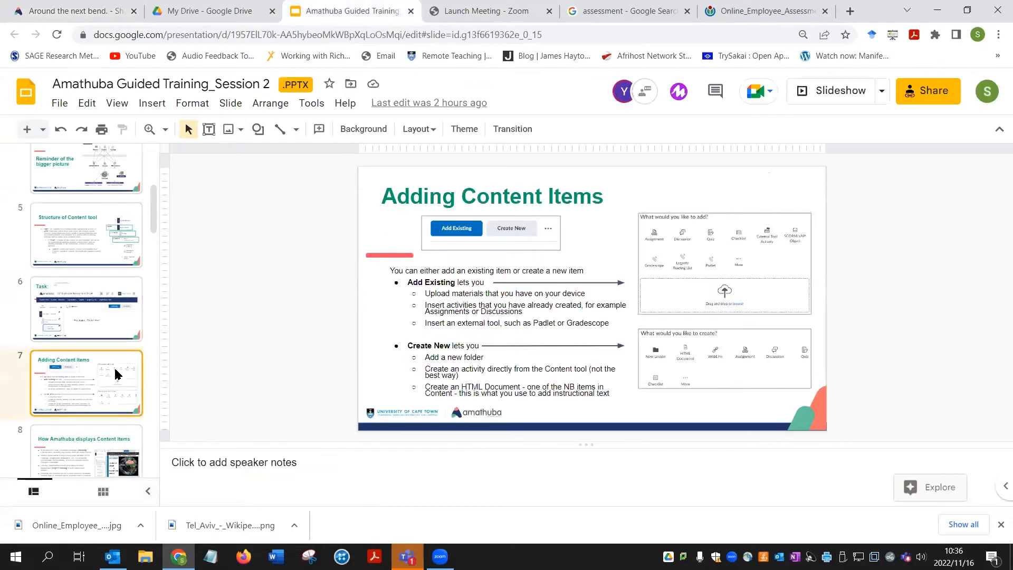
pyautogui.click(832, 95)
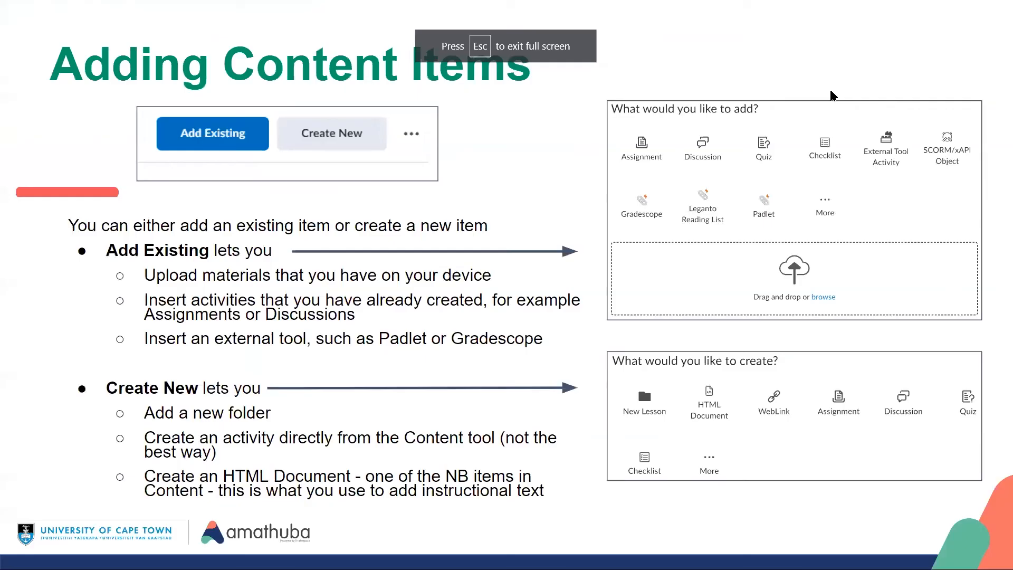
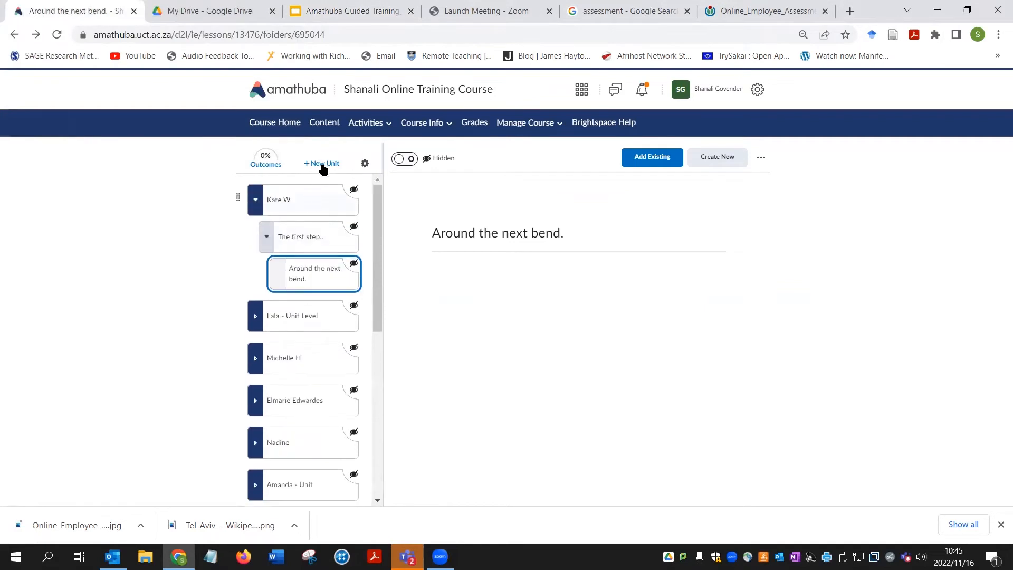
# Step: Create a new unit named with the presenter's first name followed by "- unit", save and close it, and dismiss the browser's downloads bar
pyautogui.click(322, 164)
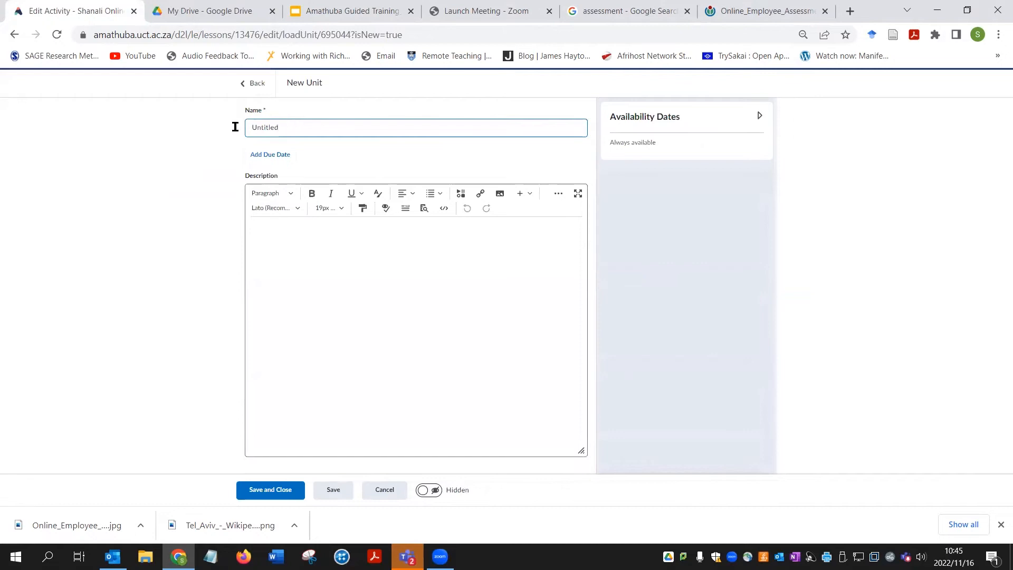
pyautogui.write('Shanali - unit')
pyautogui.click(268, 489)
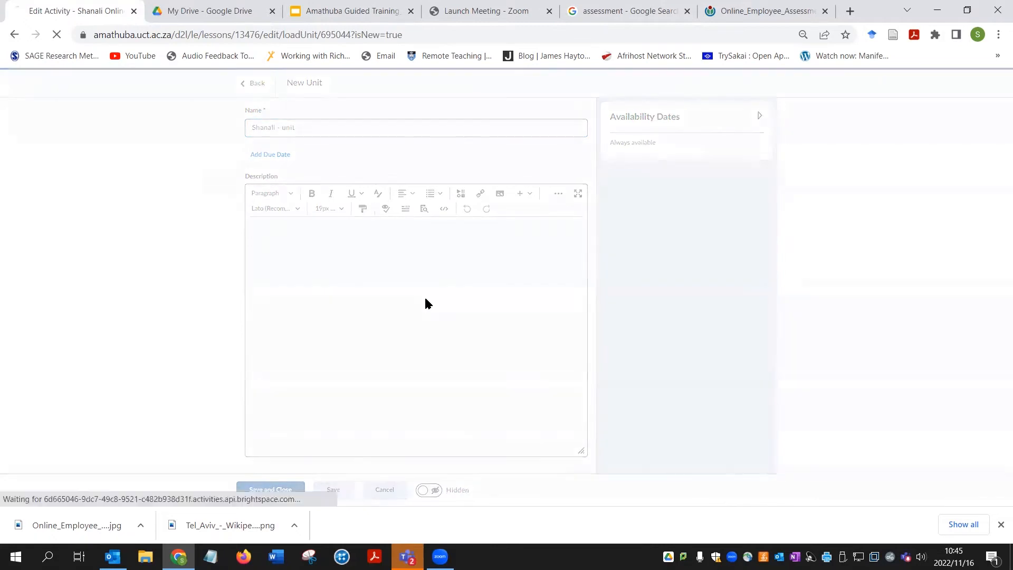
pyautogui.click(1001, 524)
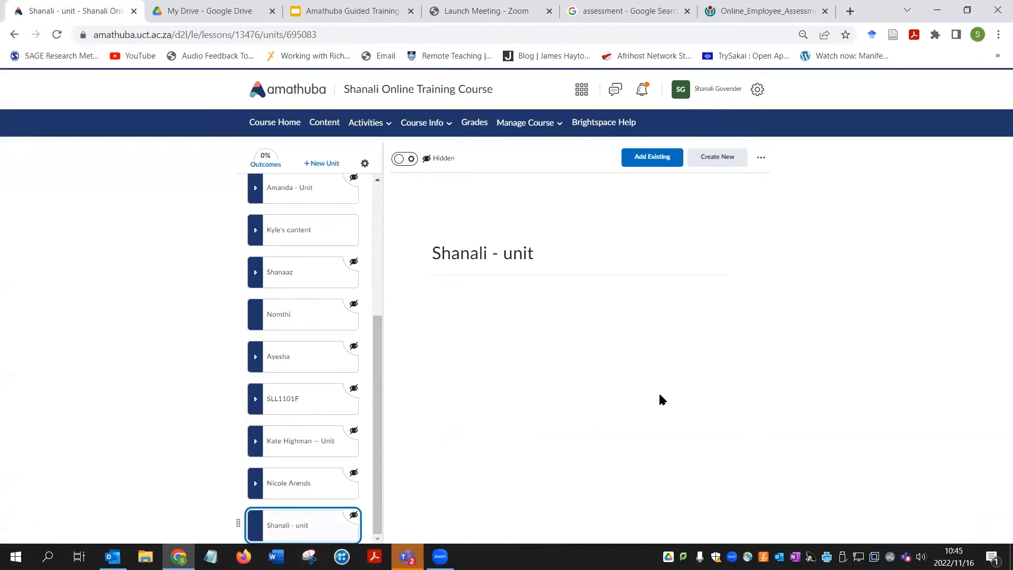
# Step: Create a new lesson in the new unit, named with the presenter's first name followed by "- Lesson", and save and close it
pyautogui.click(713, 163)
pyautogui.click(331, 232)
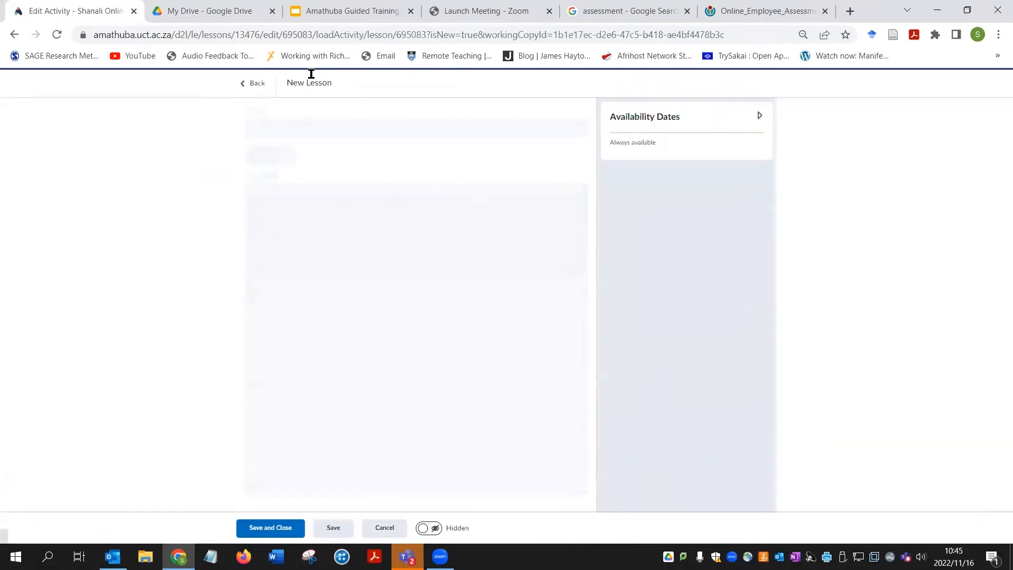
pyautogui.moveTo(282, 129); pyautogui.dragTo(242, 136)
pyautogui.write('Shanali')
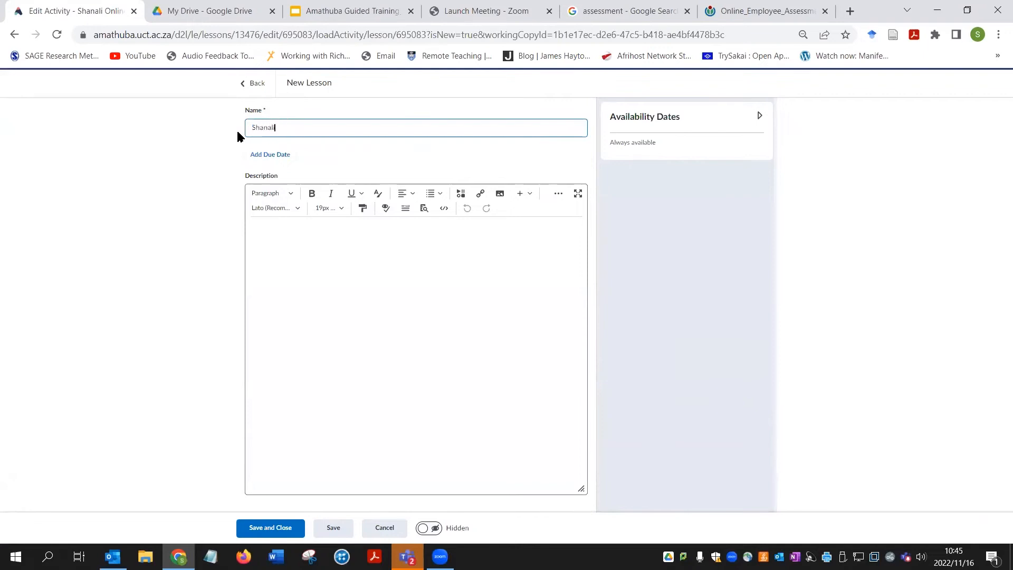
pyautogui.write(' -  Lesson')
pyautogui.click(280, 528)
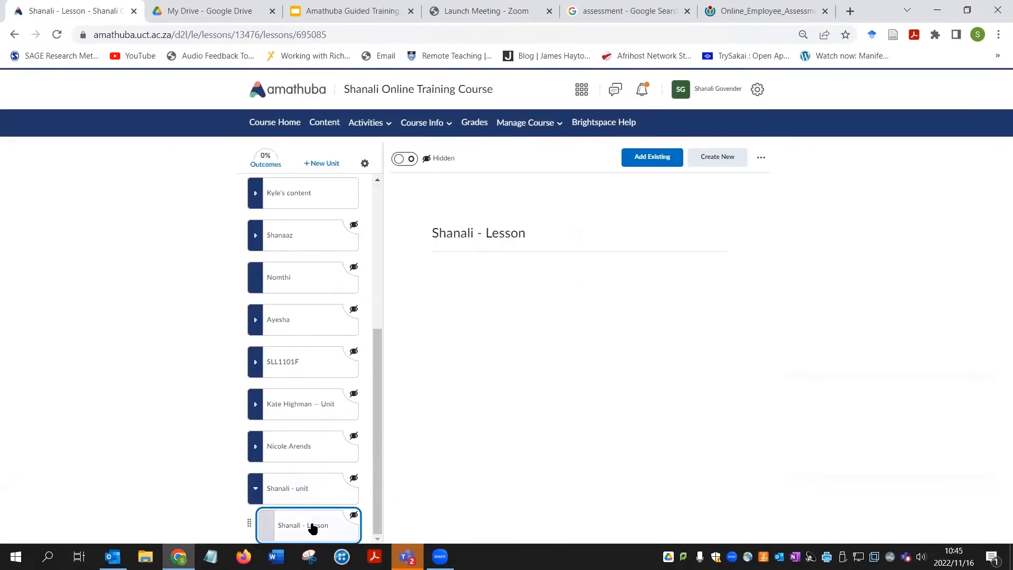
# Step: Create a new folder inside that lesson, named with the presenter's first name followed by "- folder", and save and close it
pyautogui.click(719, 165)
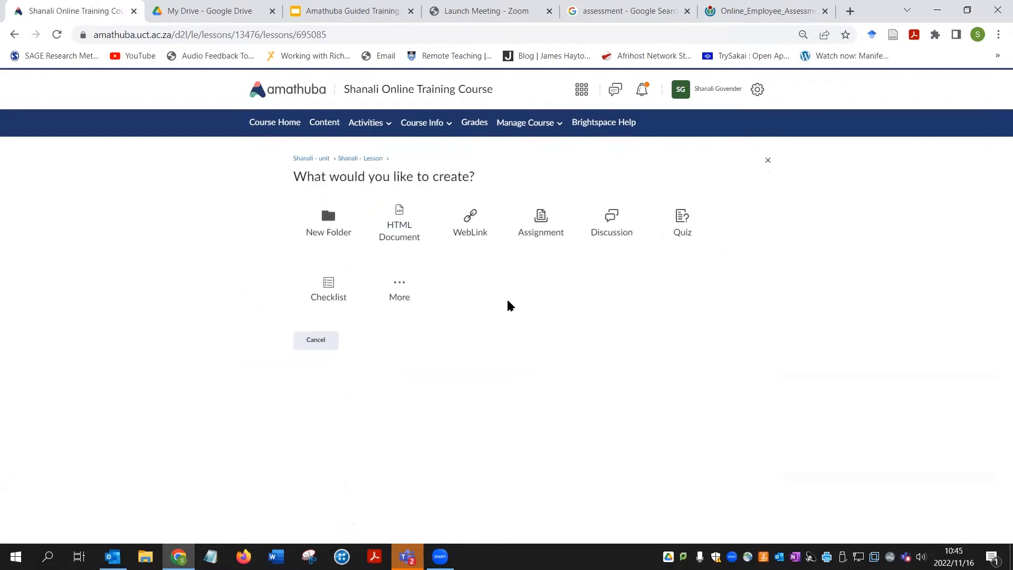
pyautogui.click(328, 226)
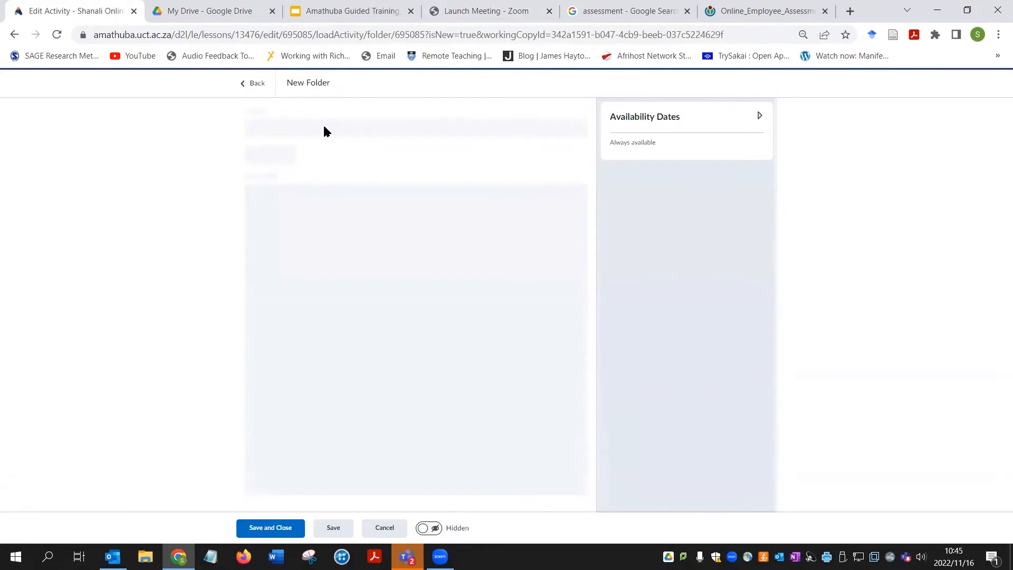
pyautogui.moveTo(324, 126); pyautogui.dragTo(214, 123)
pyautogui.write('Sh')
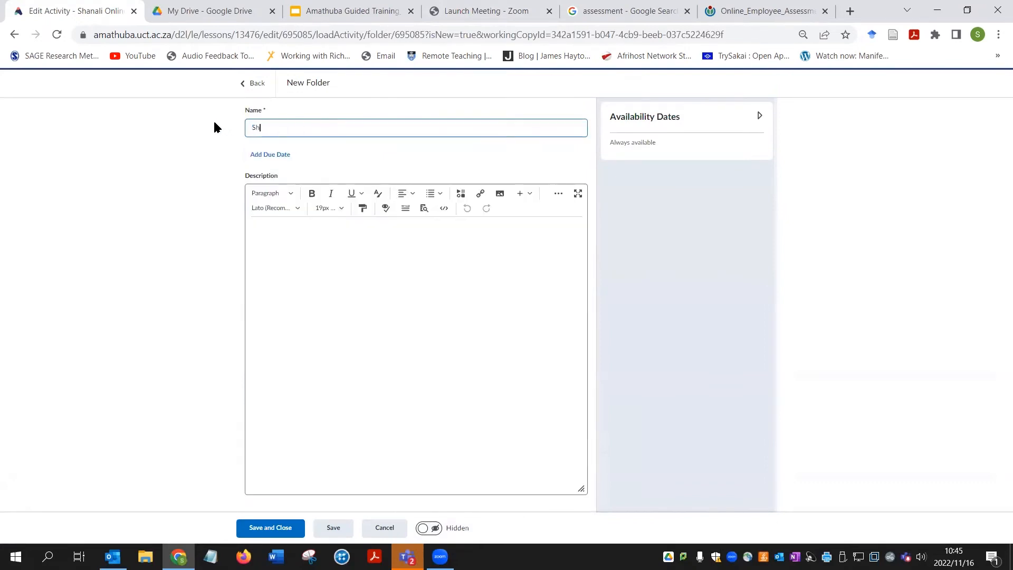
pyautogui.write('anali -  folder')
pyautogui.click(277, 532)
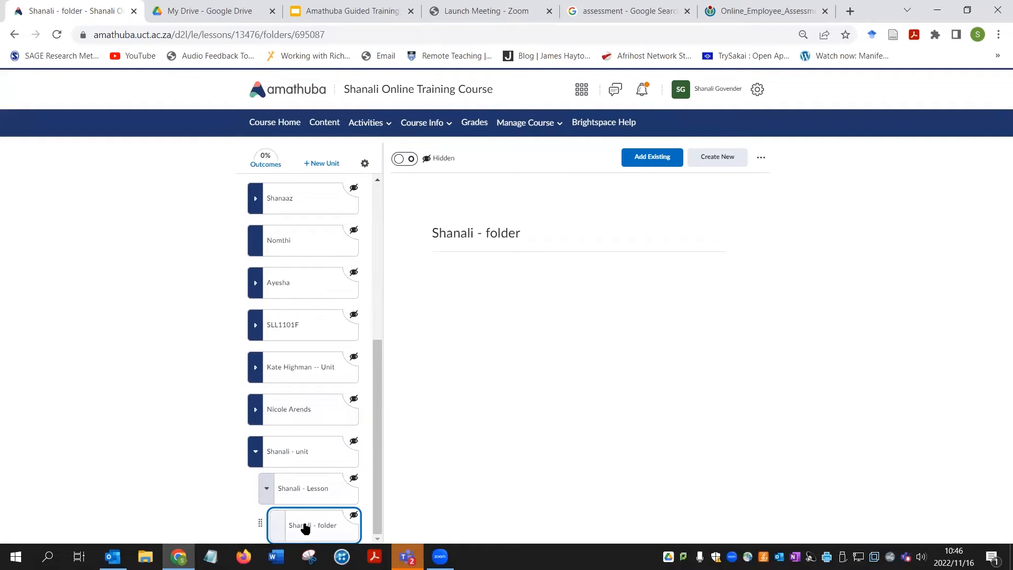
# Step: Start an HTML document in the lesson, named "HTML" plus the presenter's first name, and apply the 07_elements.html template
pyautogui.click(297, 490)
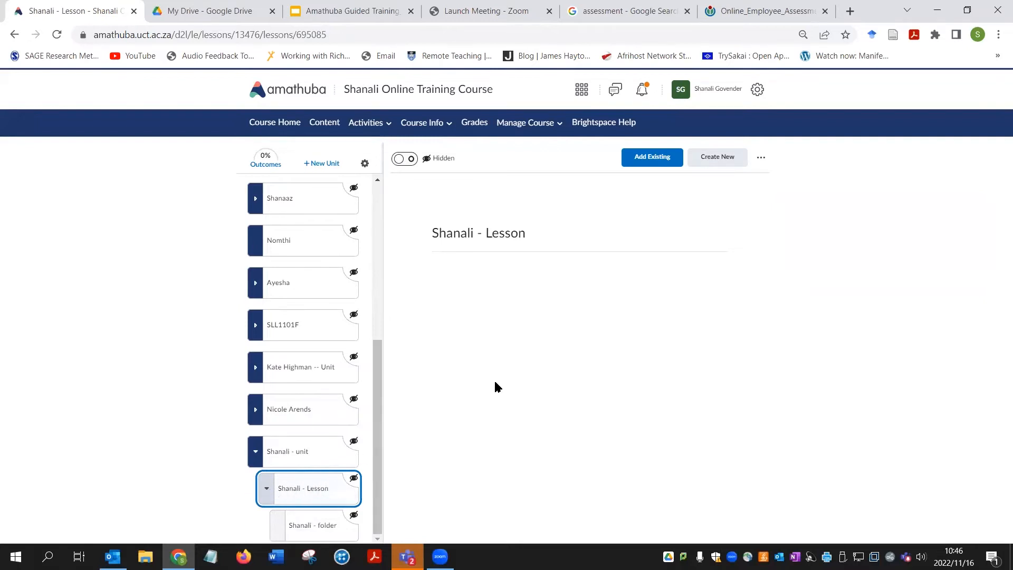
pyautogui.click(702, 158)
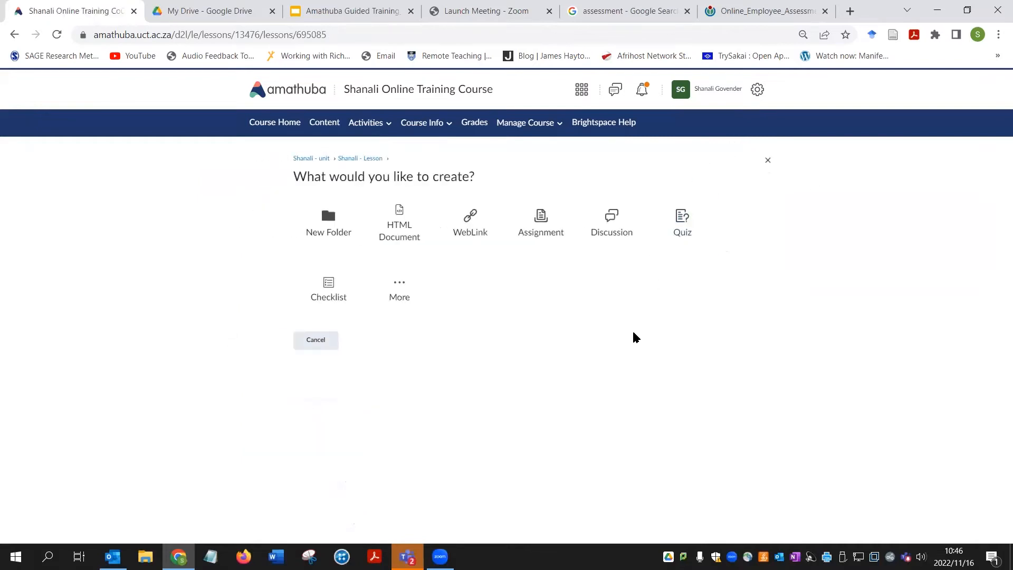
pyautogui.click(409, 239)
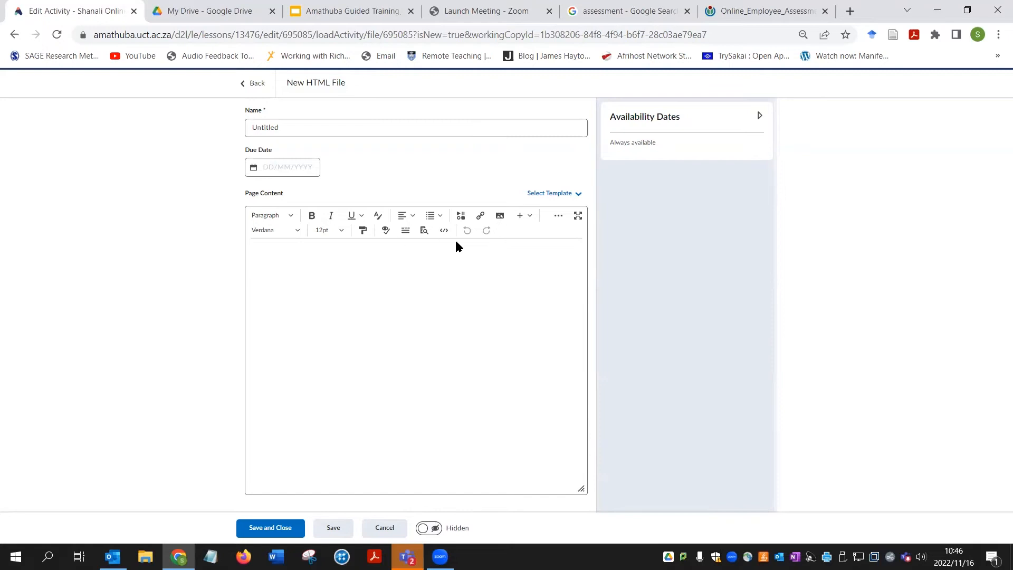
pyautogui.click(270, 127)
pyautogui.hotkey('ctrl', 'a')
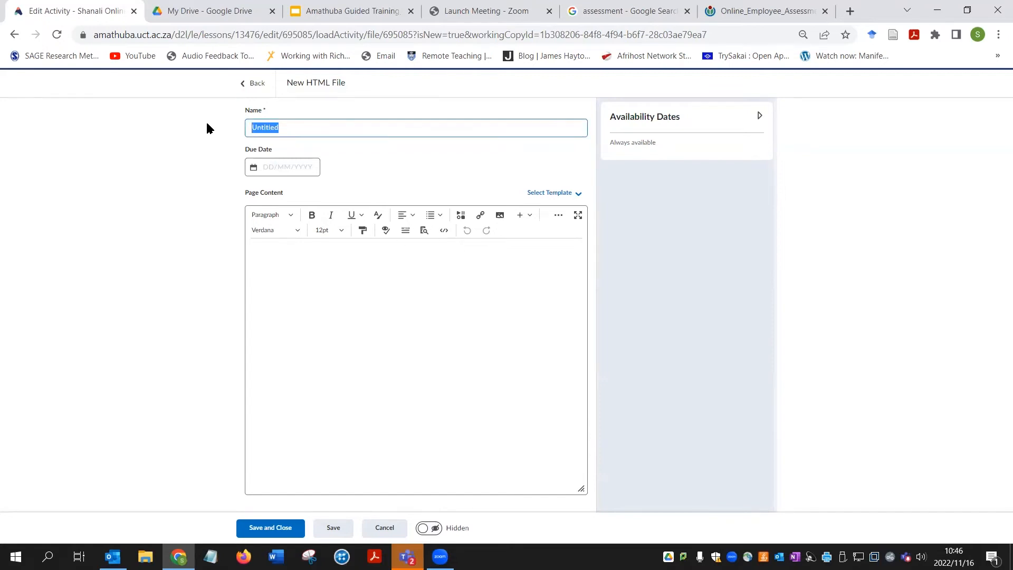
pyautogui.write('HTMLShanali')
pyautogui.click(579, 194)
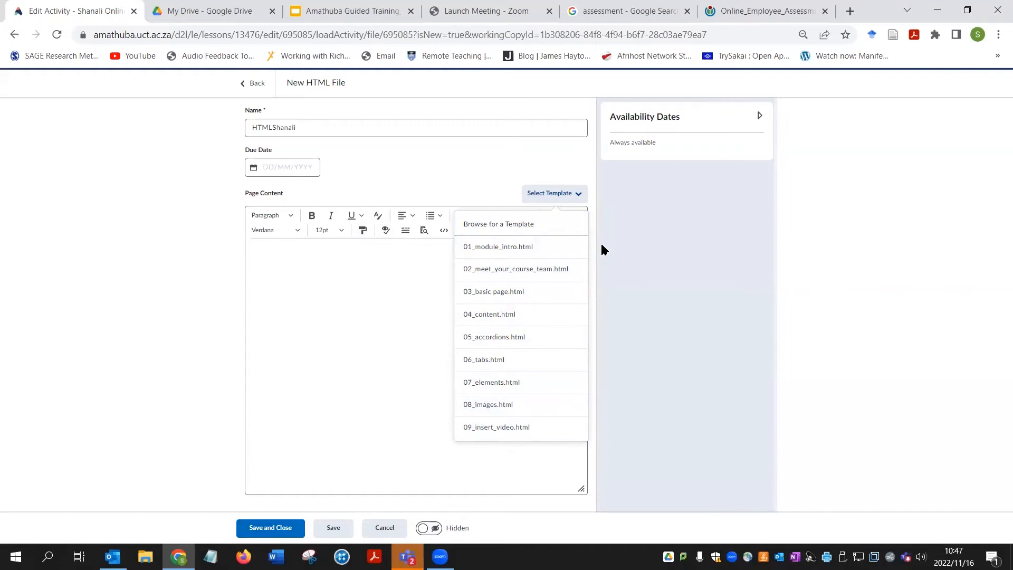
pyautogui.click(491, 381)
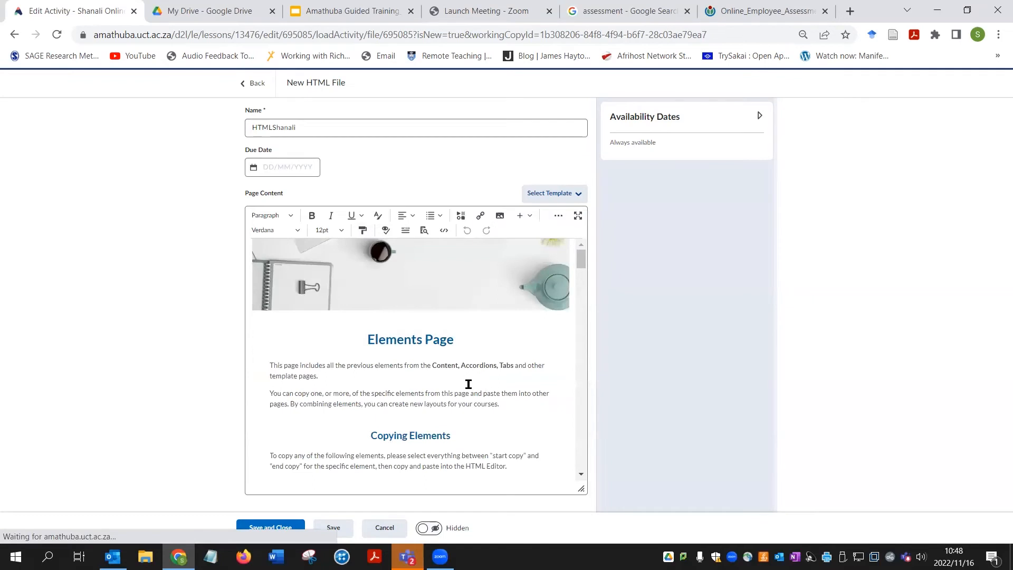
# Step: Review the template's page content, from the banner image and lists through the assignment, video, discussion, callout and table elements to the two-column panels
pyautogui.click(504, 284)
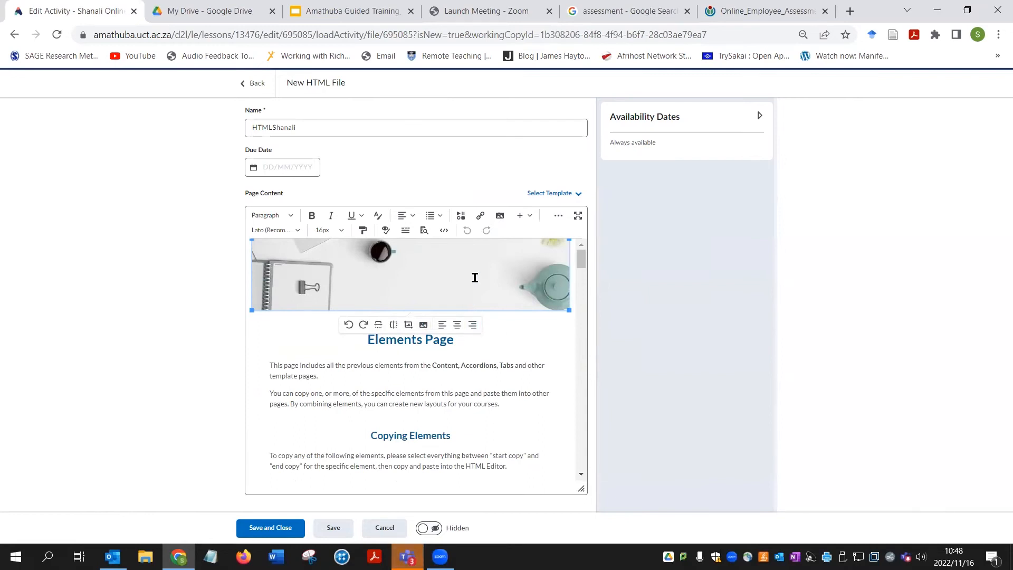
pyautogui.scroll(-1, 505, 310)
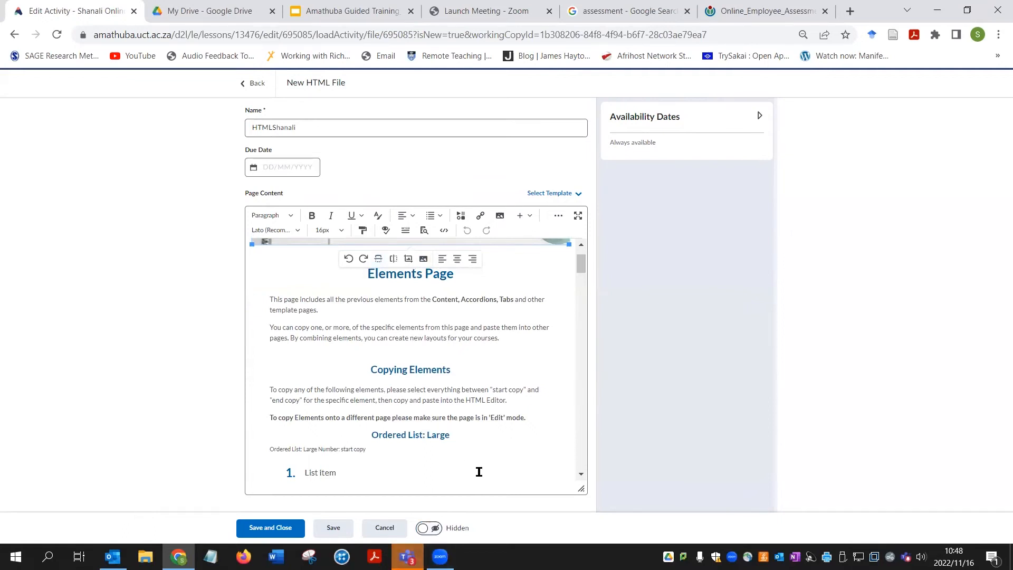
pyautogui.scroll(1, 471, 477)
pyautogui.scroll(-2, 459, 461)
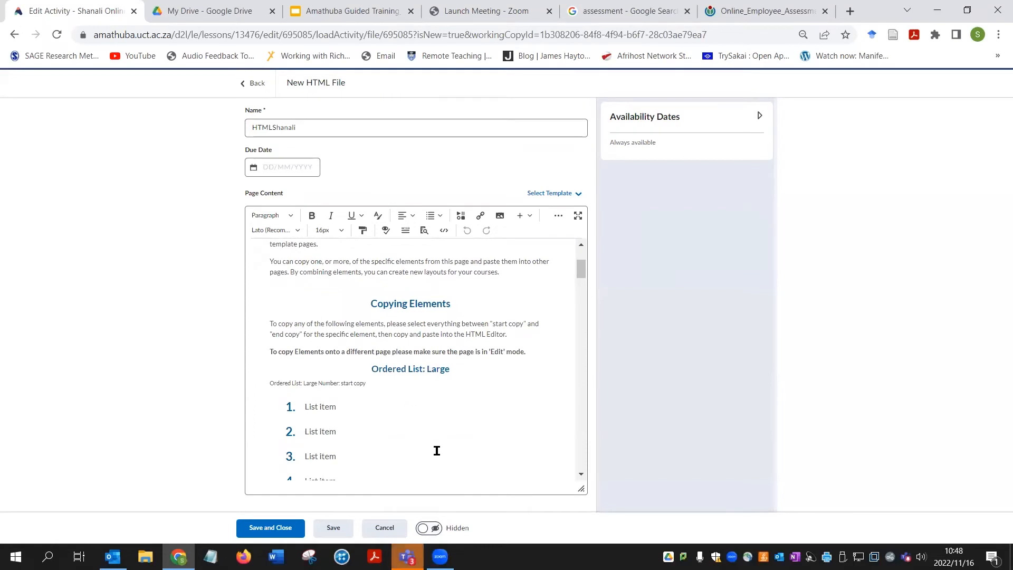
pyautogui.scroll(-4, 437, 451)
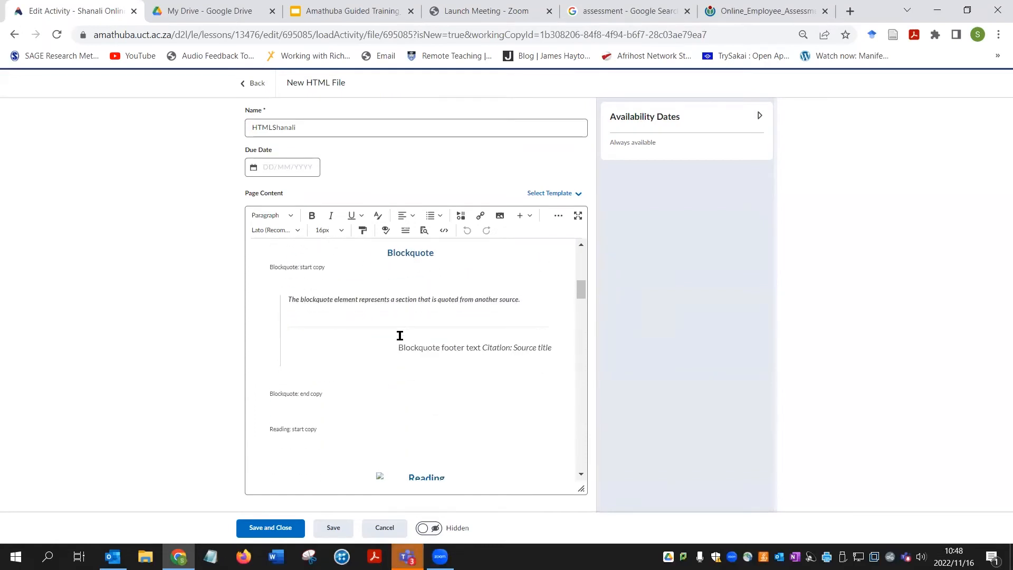
pyautogui.scroll(-8, 400, 348)
pyautogui.scroll(-3, 378, 287)
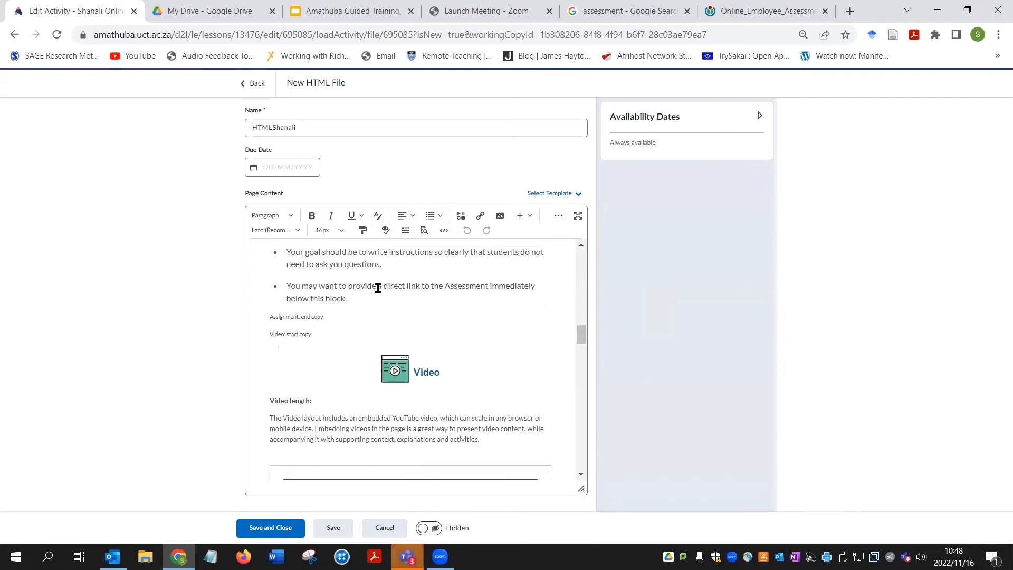
pyautogui.scroll(3, 390, 279)
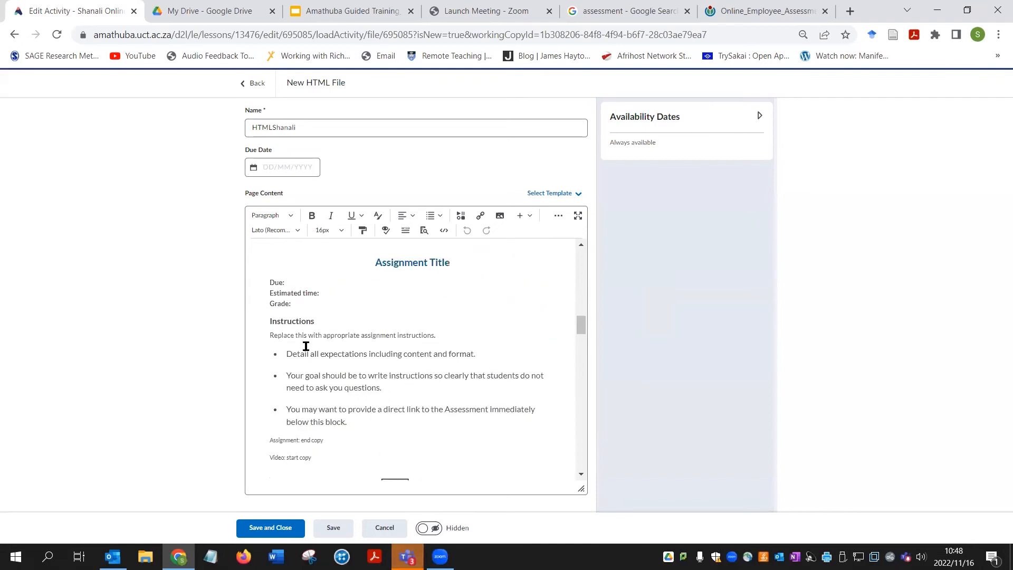
pyautogui.scroll(-4, 399, 409)
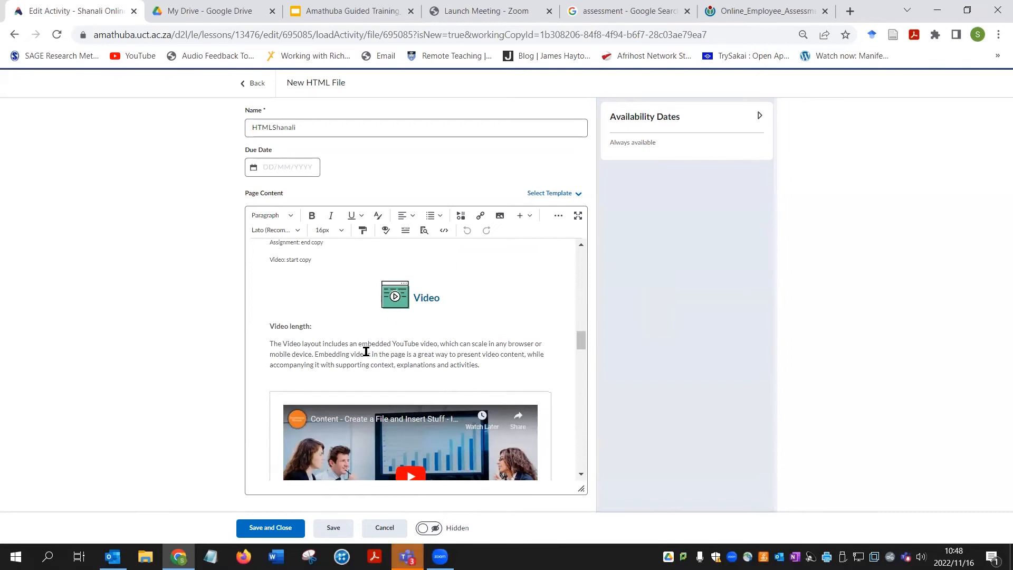
pyautogui.scroll(-3, 362, 373)
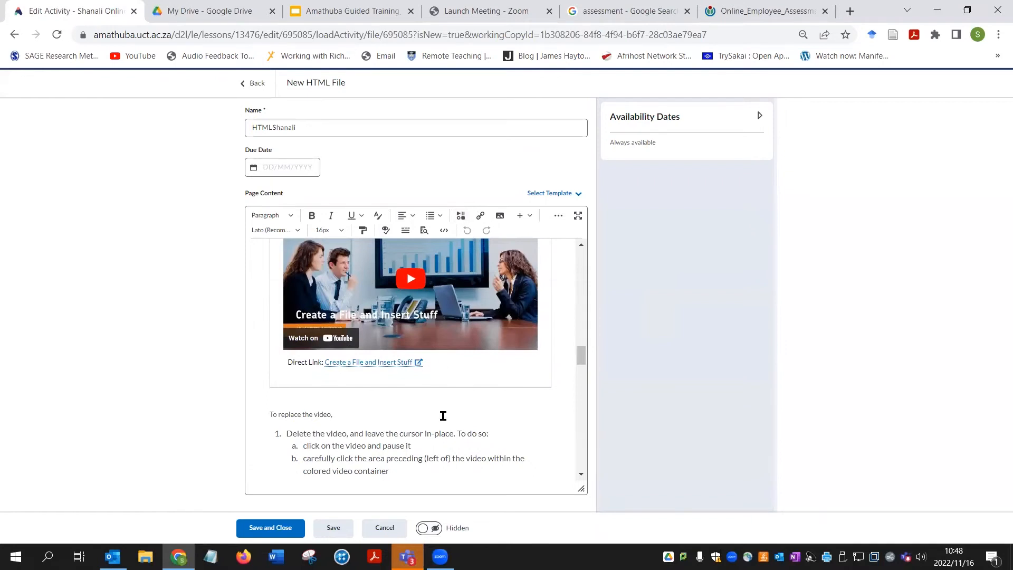
pyautogui.scroll(-3, 443, 401)
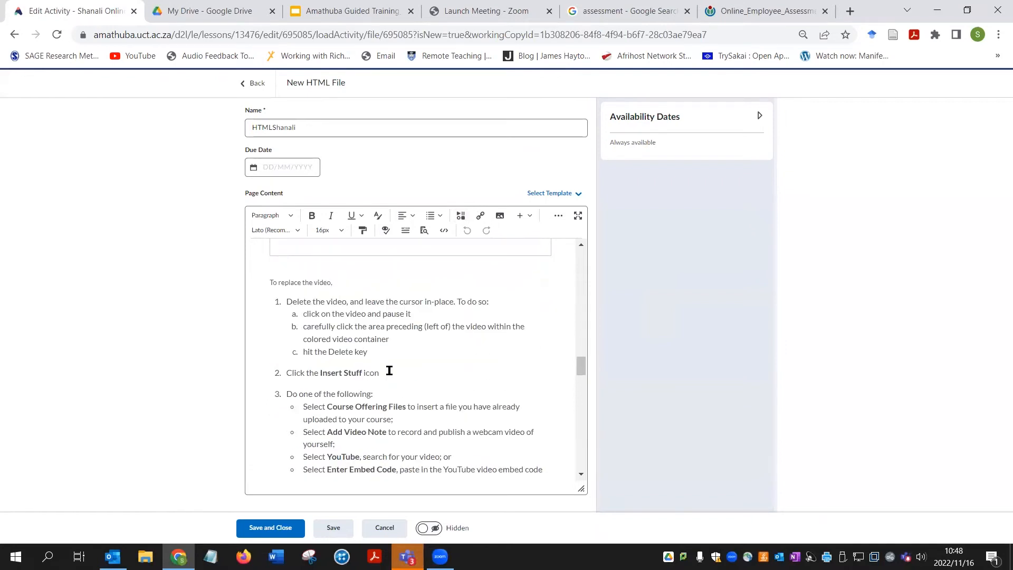
pyautogui.scroll(-4, 381, 428)
pyautogui.scroll(-4, 381, 428)
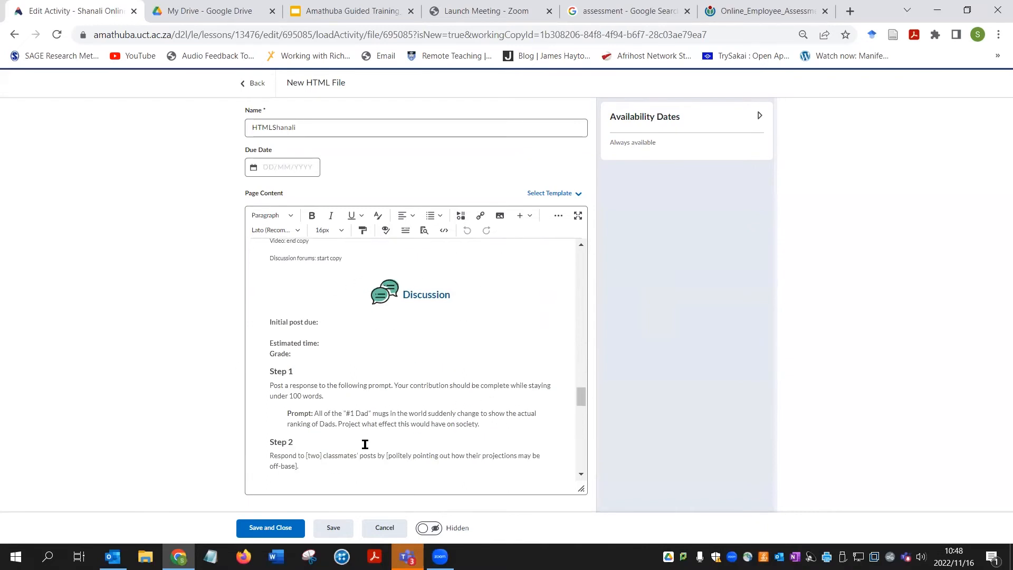
pyautogui.scroll(-4, 364, 448)
pyautogui.scroll(4, 369, 391)
pyautogui.scroll(-1, 398, 436)
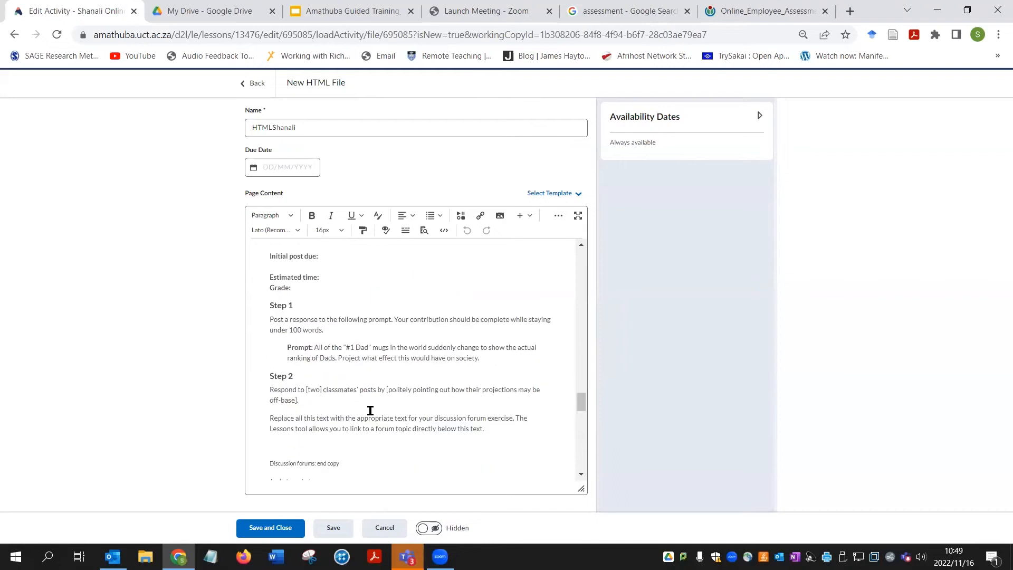
pyautogui.scroll(-1, 370, 423)
pyautogui.scroll(-2, 306, 458)
pyautogui.scroll(1, 364, 333)
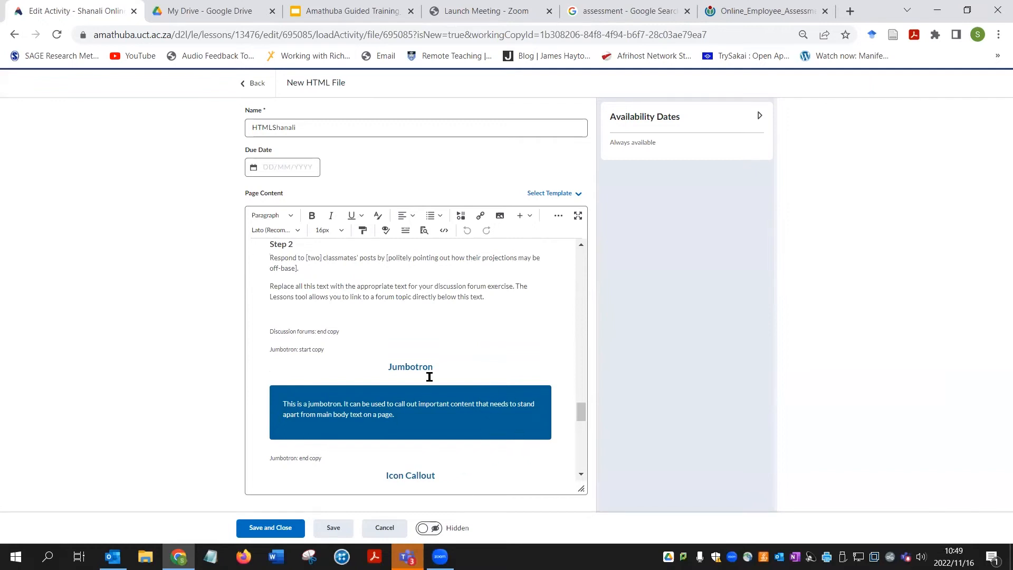
pyautogui.scroll(-3, 445, 387)
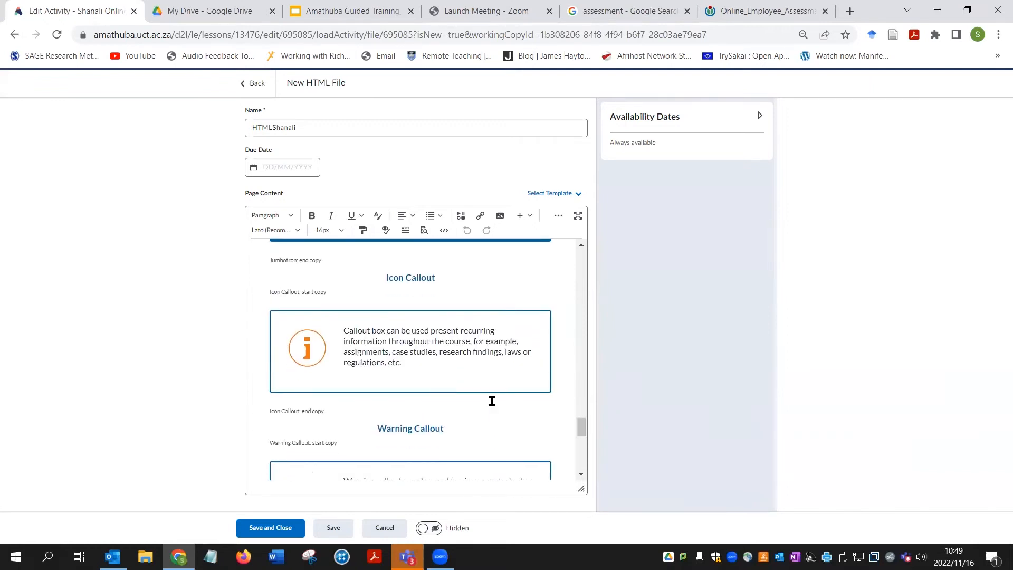
pyautogui.scroll(-4, 444, 399)
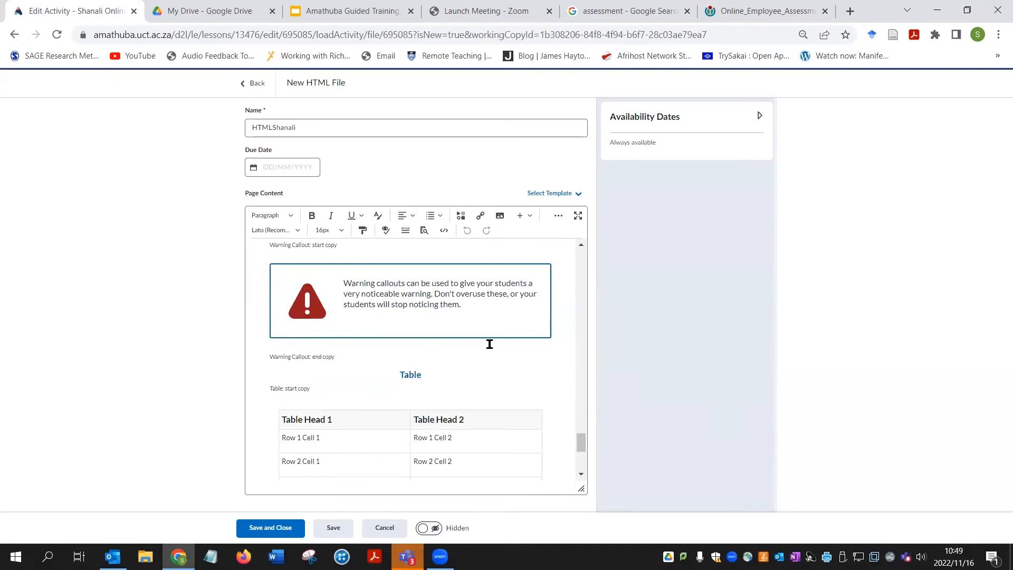
pyautogui.scroll(-1, 490, 358)
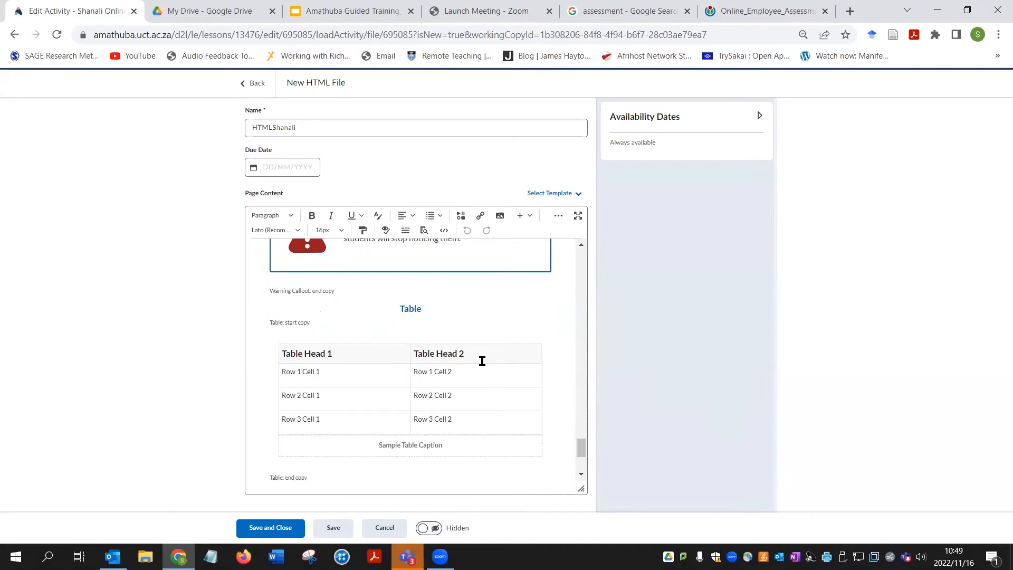
pyautogui.scroll(-2, 481, 359)
pyautogui.scroll(-1, 481, 363)
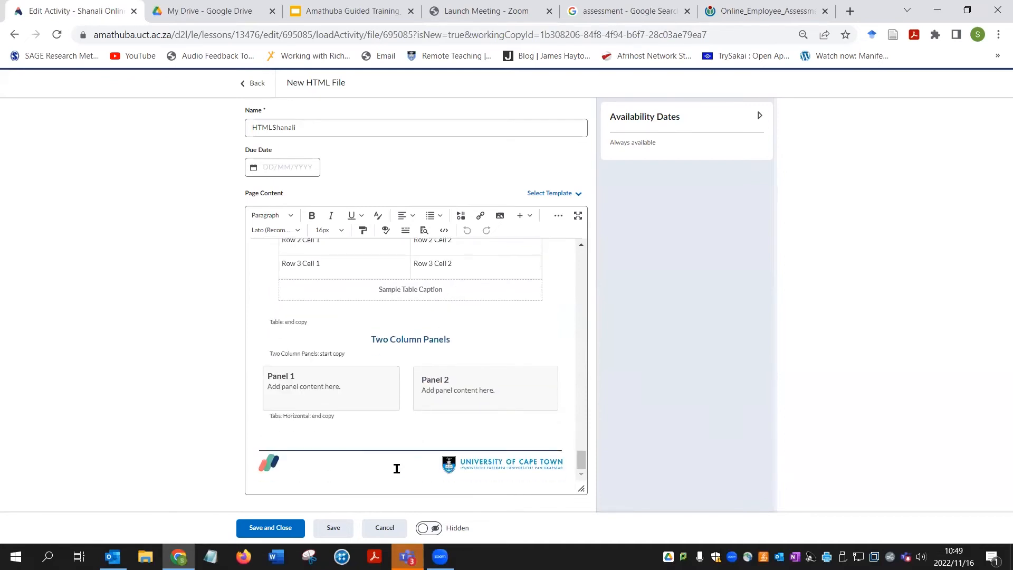
# Step: Save and close the HTML document and move it above the folder within the lesson
pyautogui.click(276, 527)
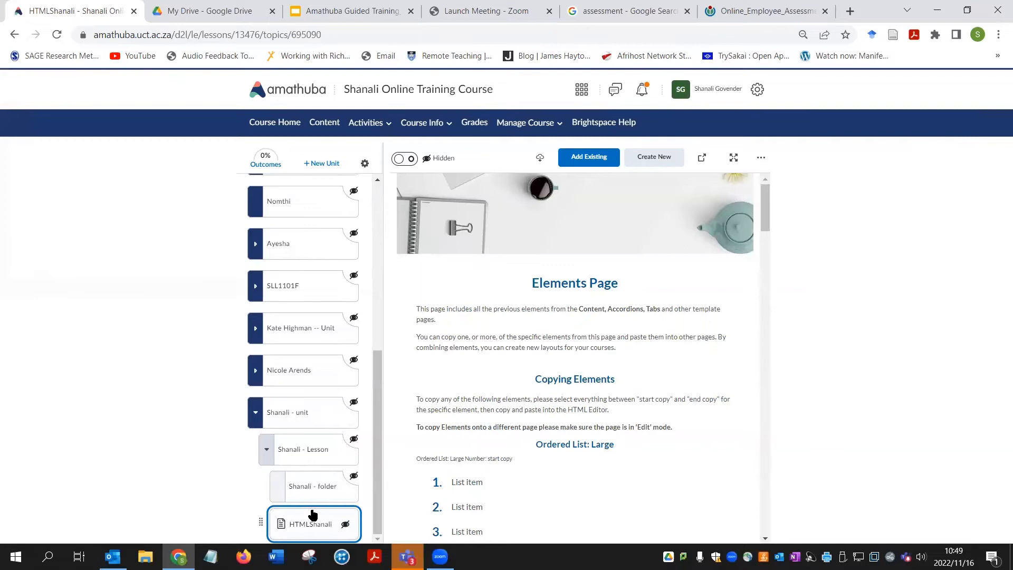
pyautogui.click(267, 451)
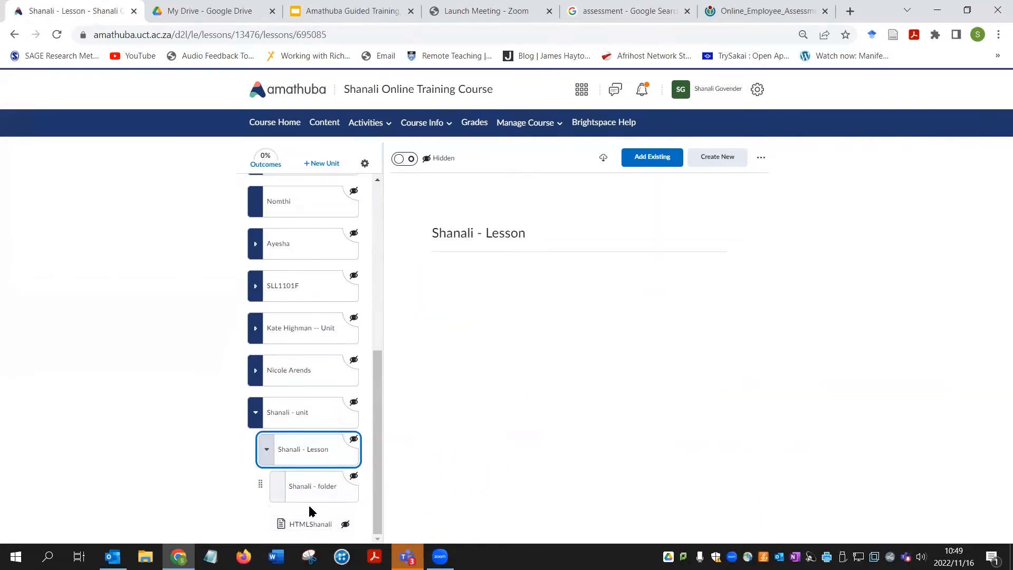
pyautogui.moveTo(294, 527); pyautogui.dragTo(297, 462)
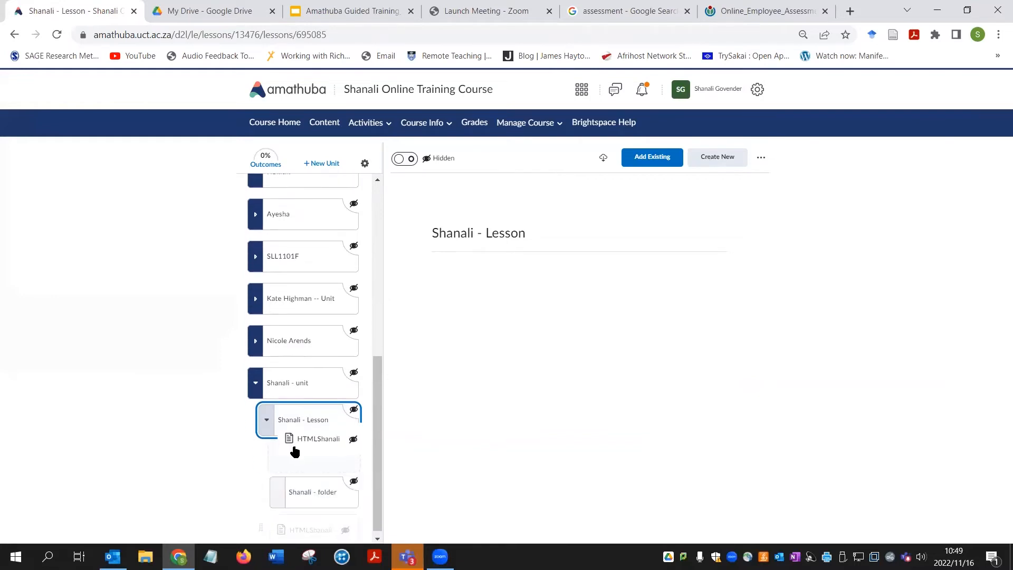
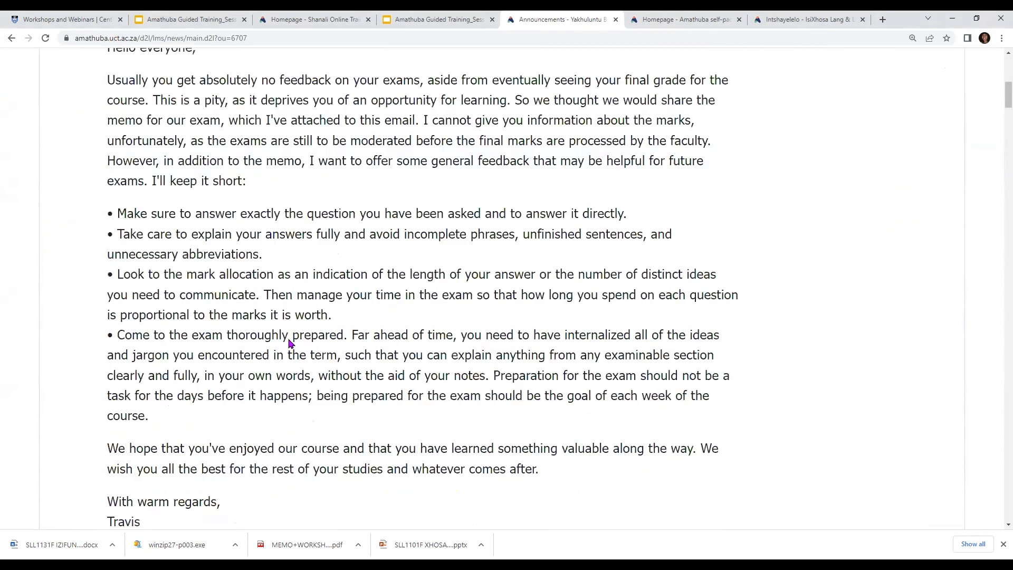
# Step: Show the top of the course's Announcements page, above the "Exam Memo" announcement
pyautogui.scroll(12, 291, 338)
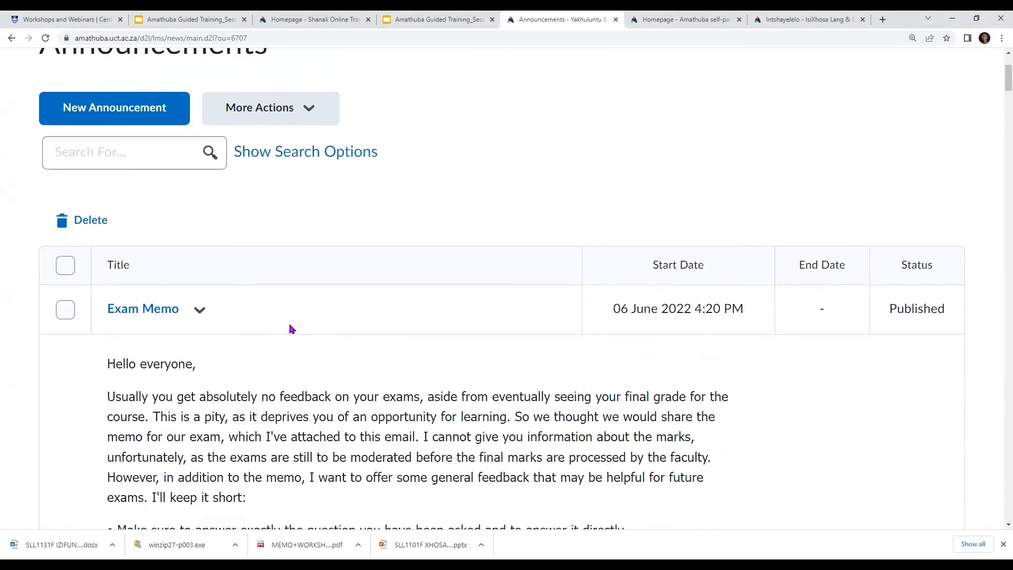
pyautogui.scroll(3, 209, 280)
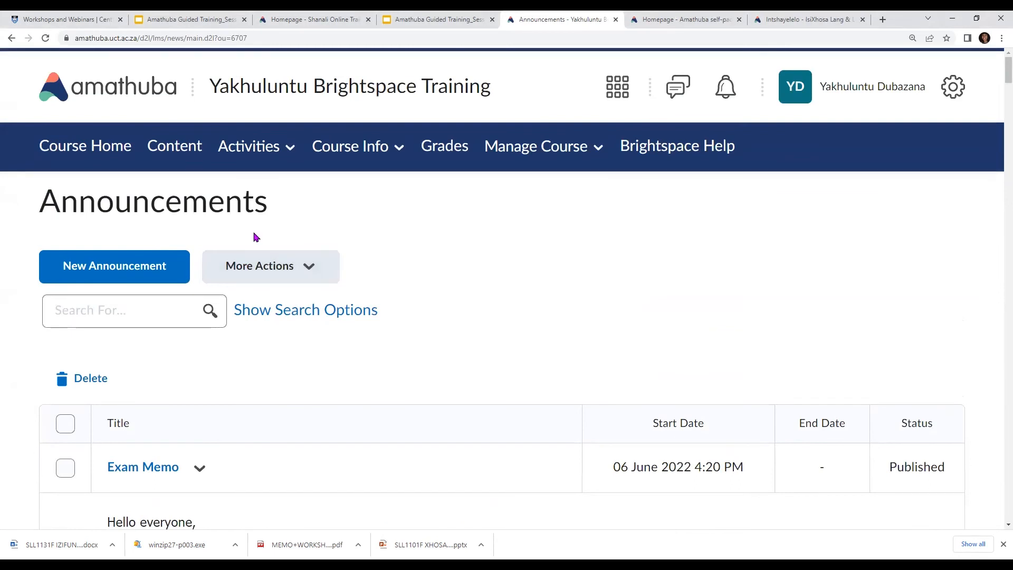
pyautogui.click(103, 274)
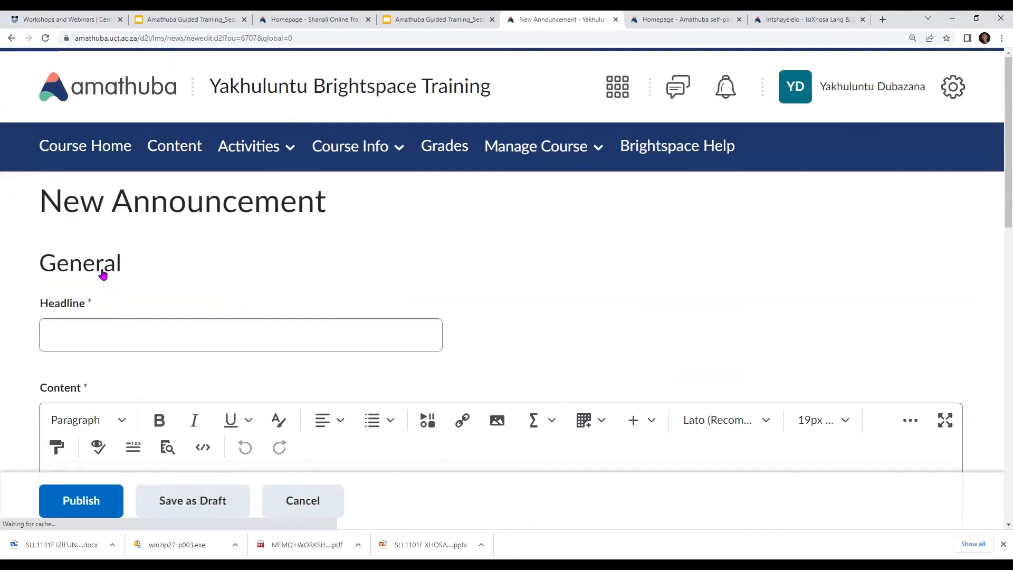
pyautogui.scroll(-3, 169, 301)
pyautogui.scroll(1, 170, 306)
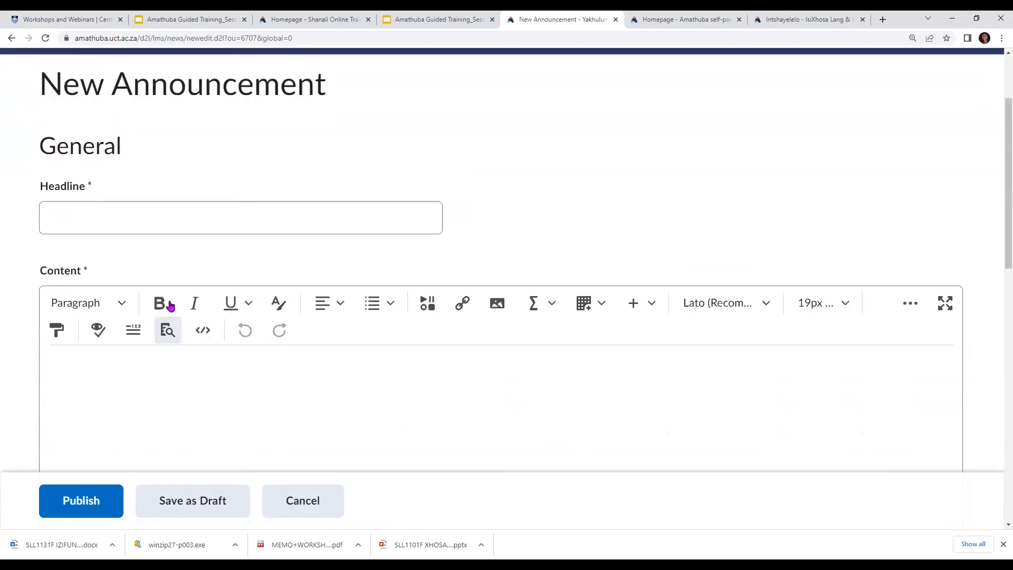
pyautogui.scroll(2, 170, 305)
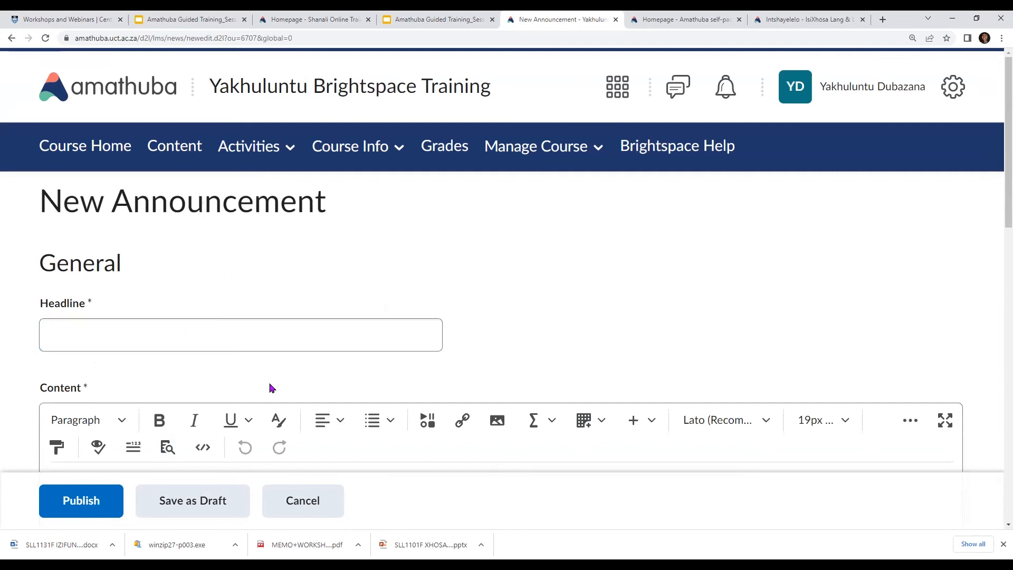
pyautogui.click(301, 498)
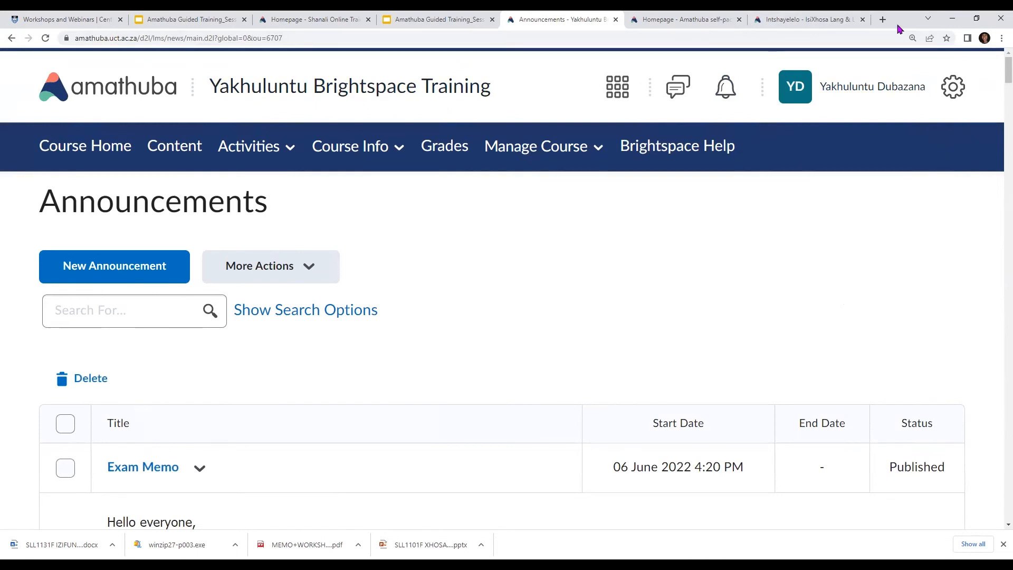
# Step: Switch to the online training course's browser tab and open that course's Announcements page
pyautogui.click(268, 25)
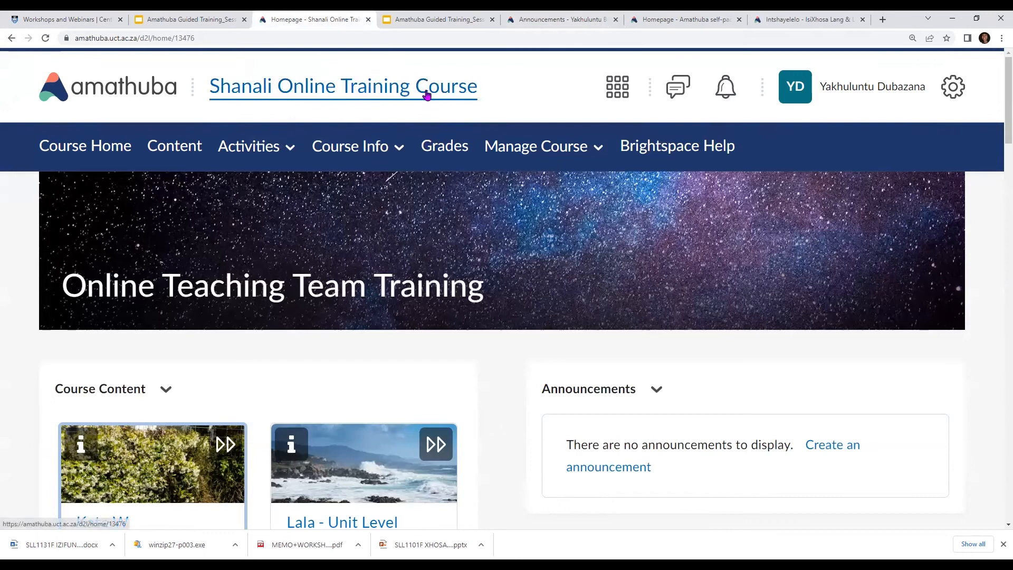
pyautogui.click(532, 150)
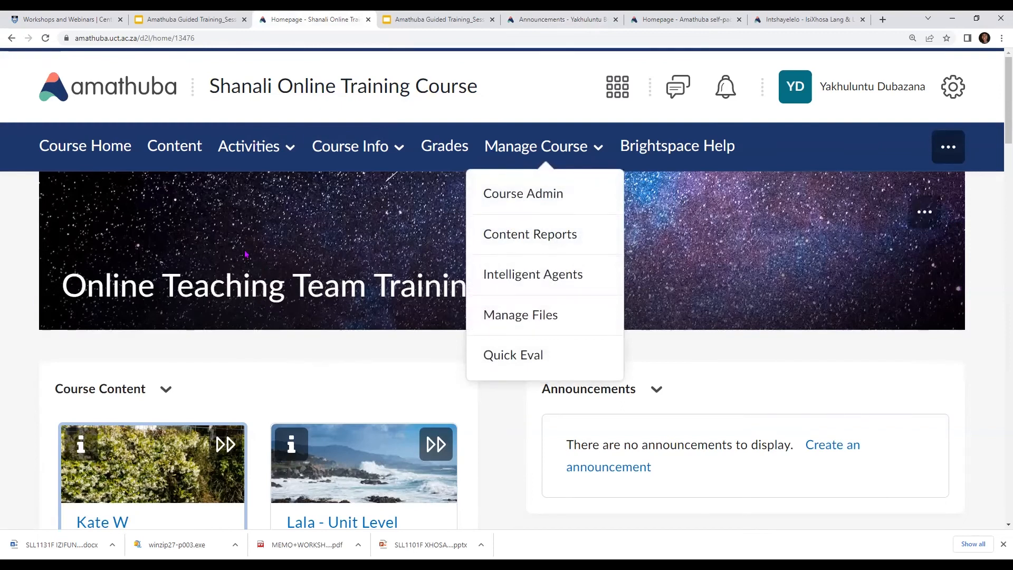
pyautogui.click(401, 149)
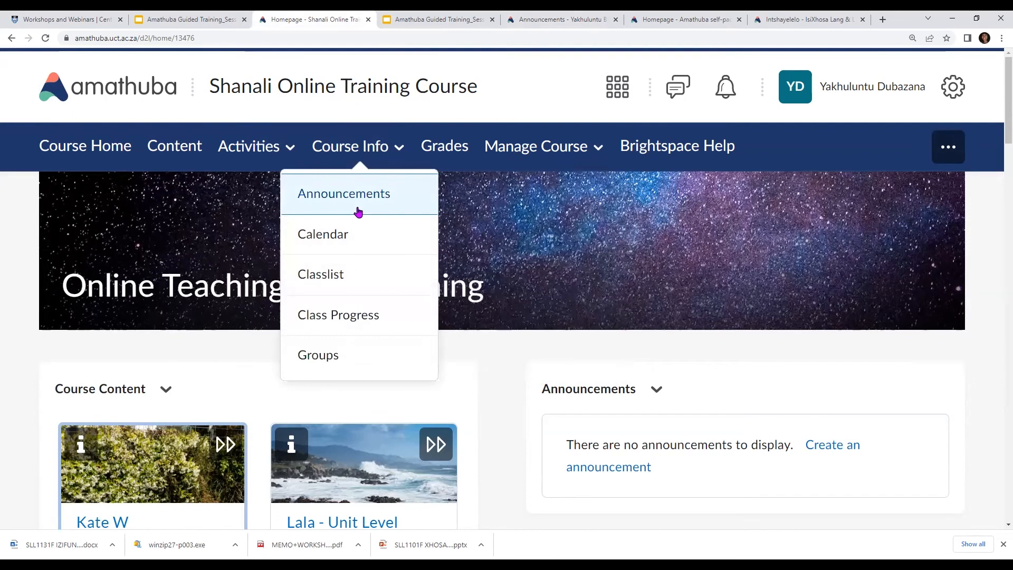
pyautogui.click(388, 204)
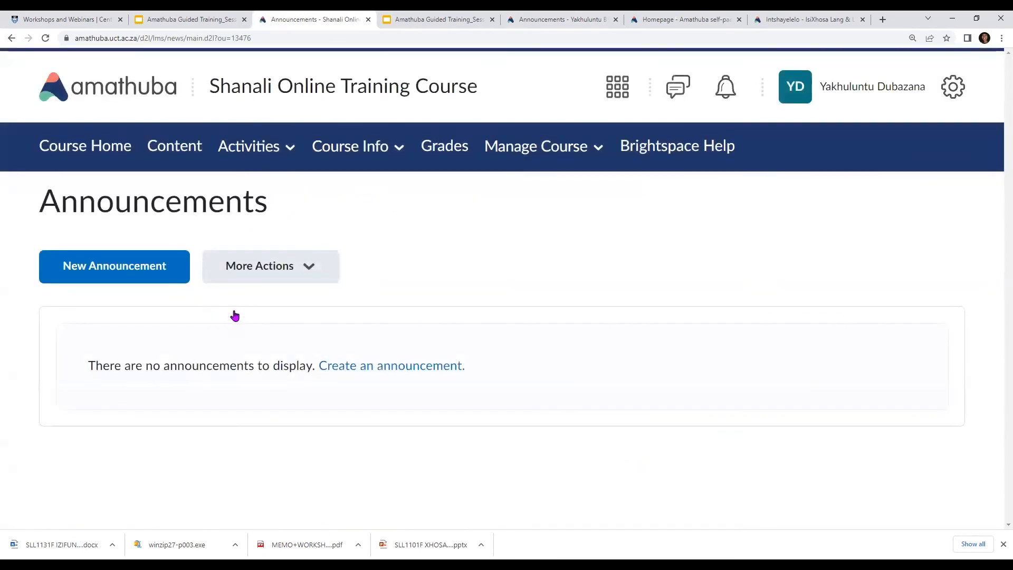
# Step: Start a new announcement with the headline "Exam reminder"
pyautogui.click(116, 270)
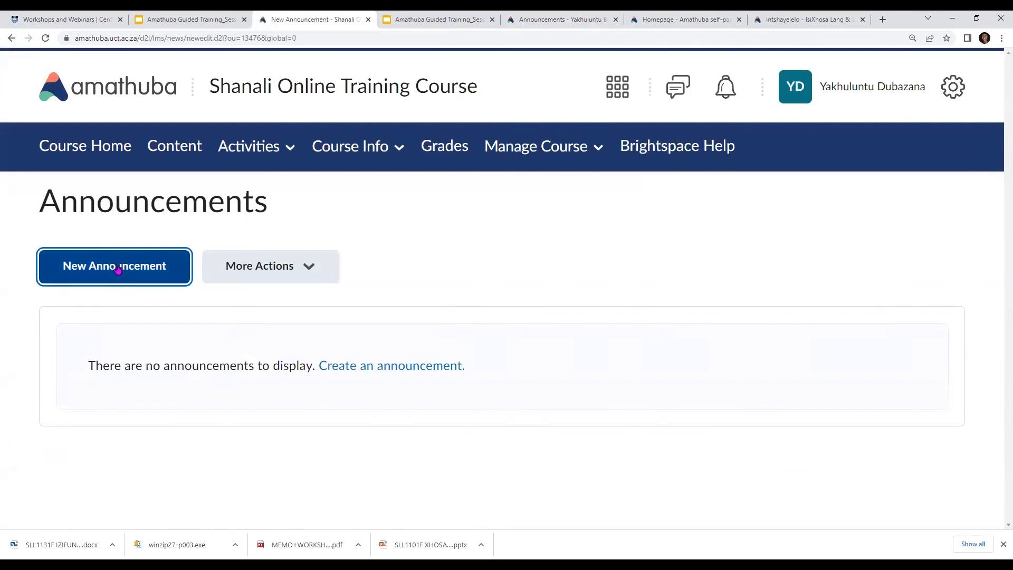
pyautogui.click(82, 336)
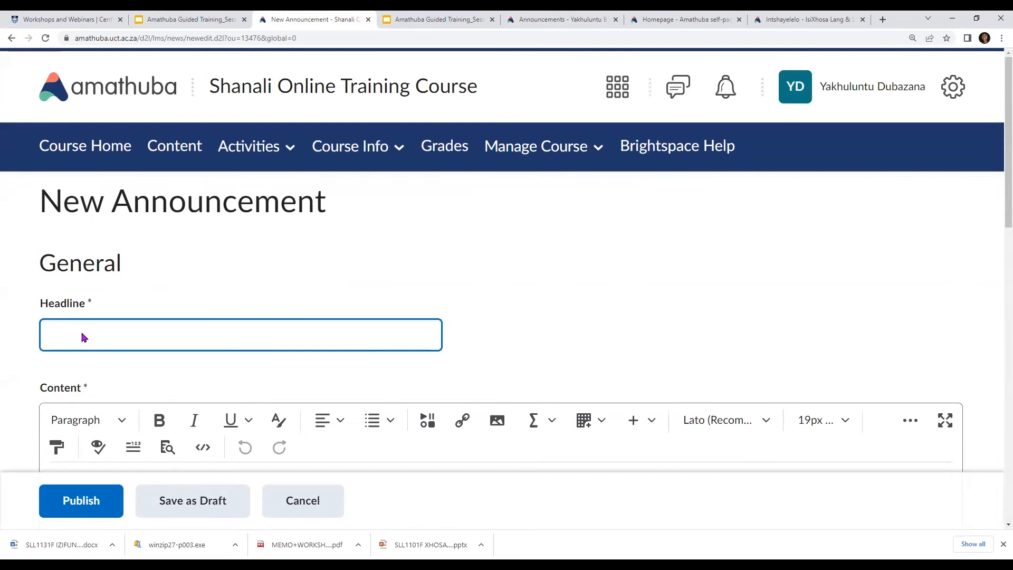
pyautogui.write('Exam reminder')
pyautogui.scroll(-3, 189, 317)
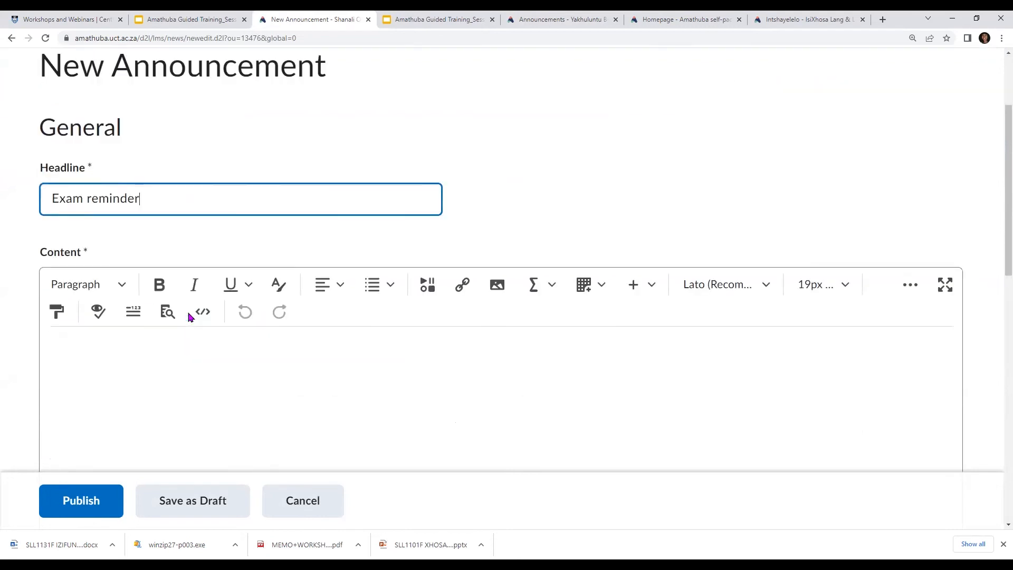
pyautogui.scroll(2, 188, 311)
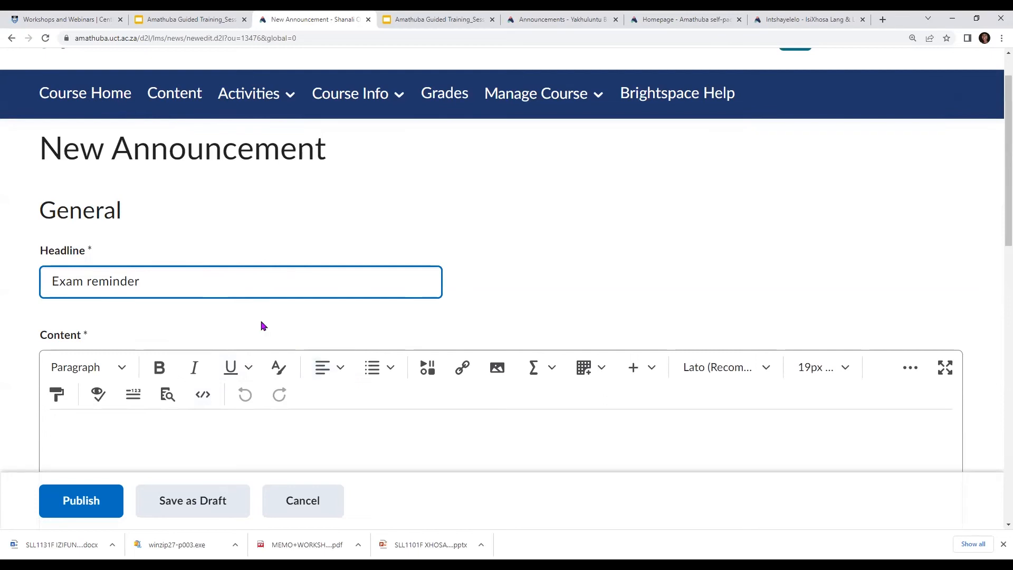
# Step: Begin the announcement's content with the greeting "Hi Students," on its own line
pyautogui.click(119, 422)
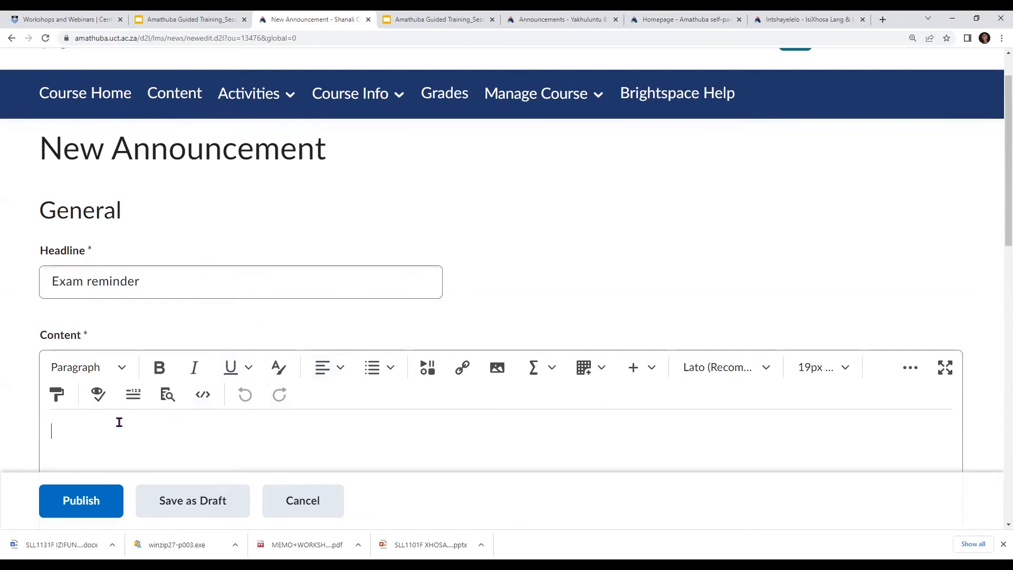
pyautogui.write('Hi Students,')
pyautogui.press('Return')
pyautogui.scroll(-1, 181, 410)
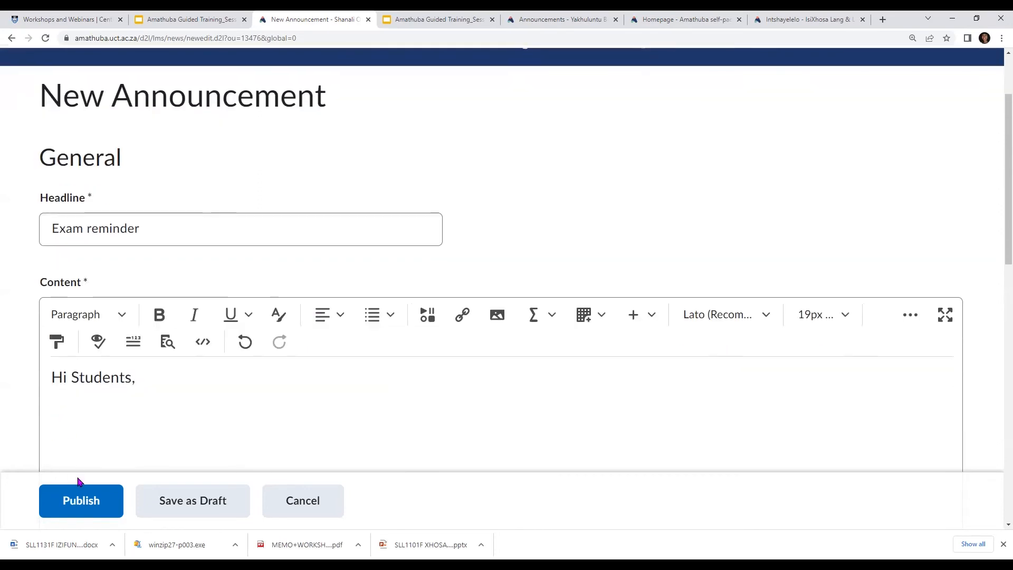
# Step: Add the sentence "This is a reminder that you have your Exam on Friday 18 November." below the greeting
pyautogui.click(57, 432)
pyautogui.write('This is a reminer')
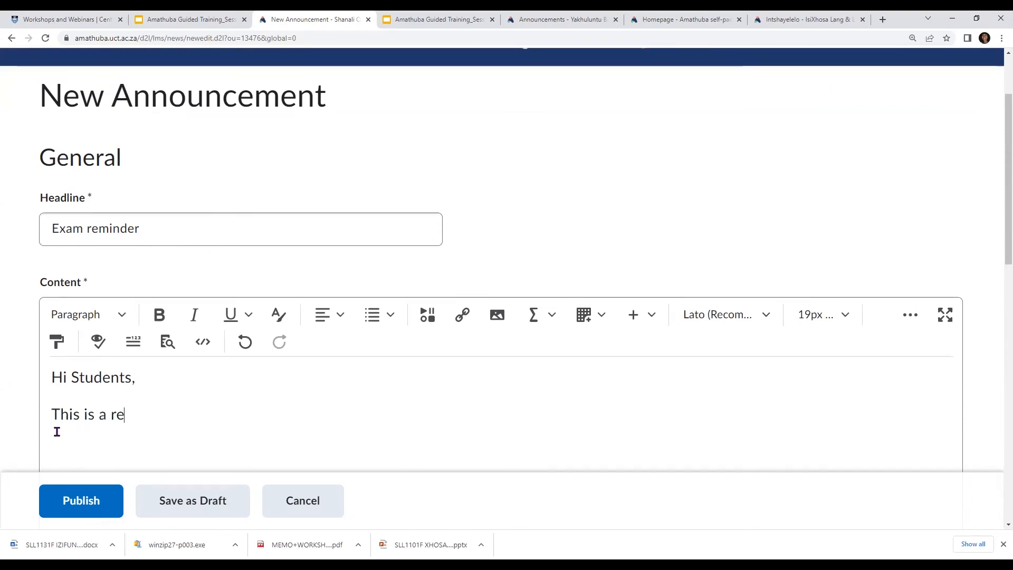
pyautogui.press('BackSpace')
pyautogui.press('BackSpace')
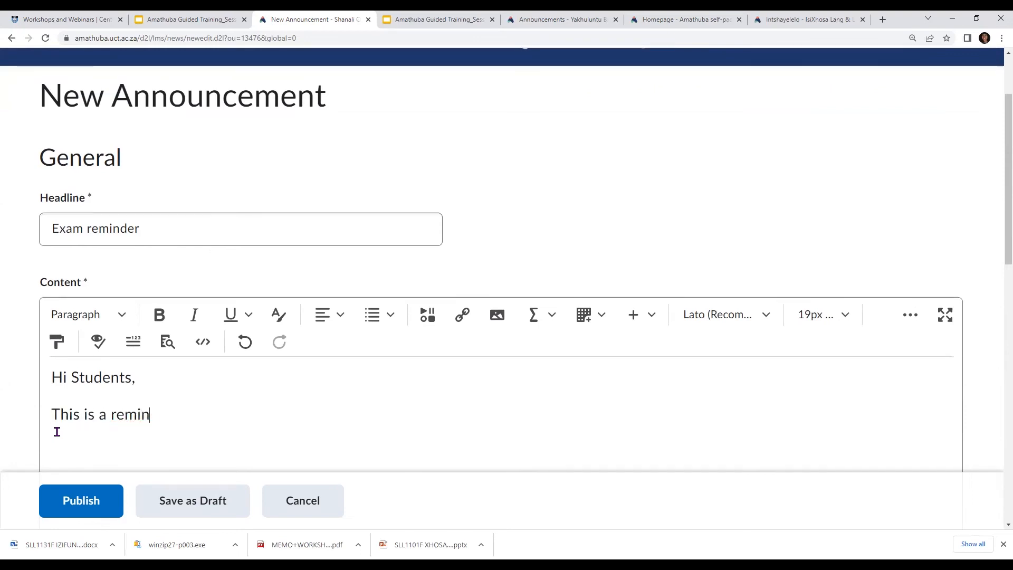
pyautogui.write('der that you ')
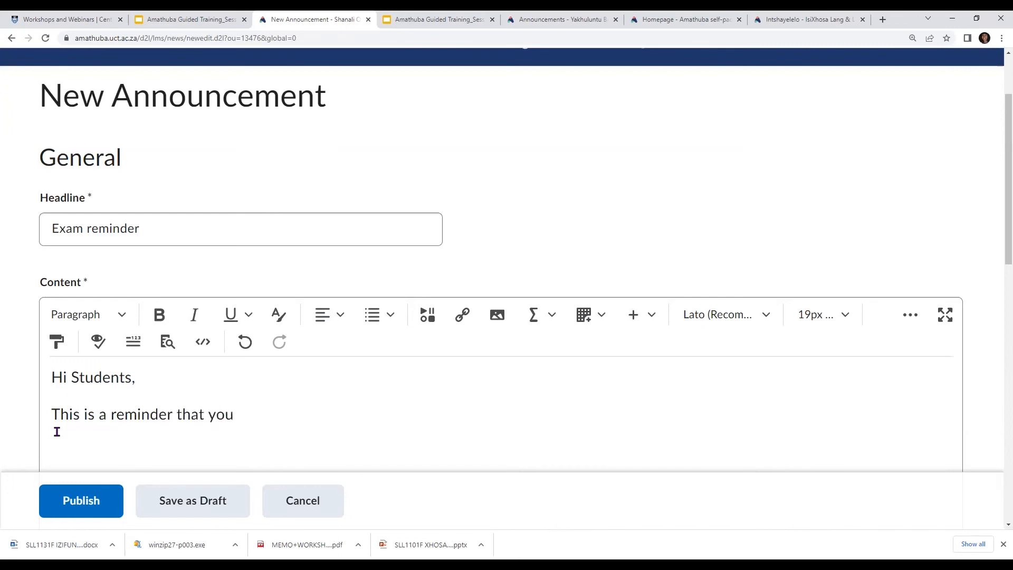
pyautogui.write('have your Ec')
pyautogui.press('BackSpace')
pyautogui.write('xam ')
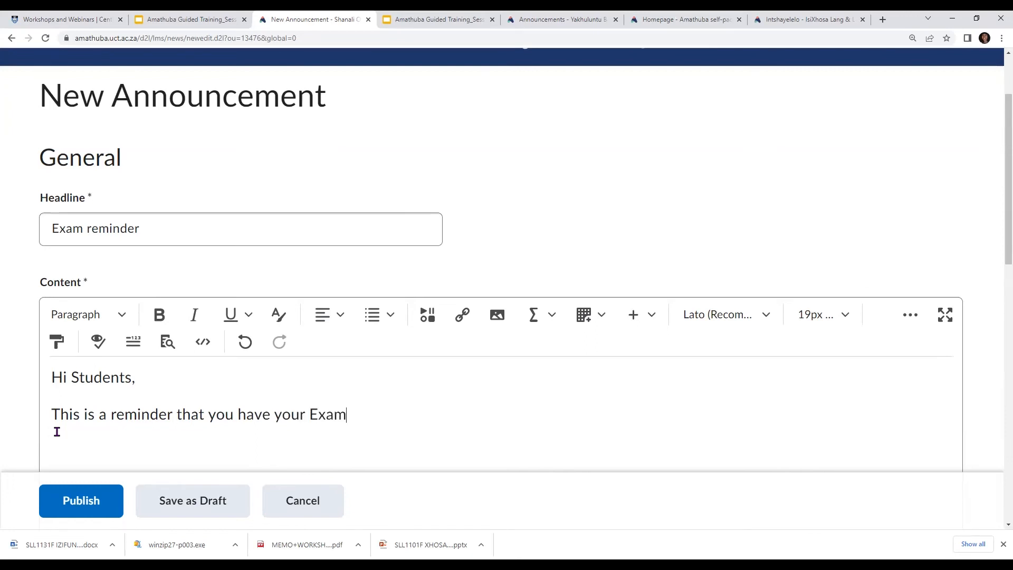
pyautogui.write('on Friday 18 Novemn')
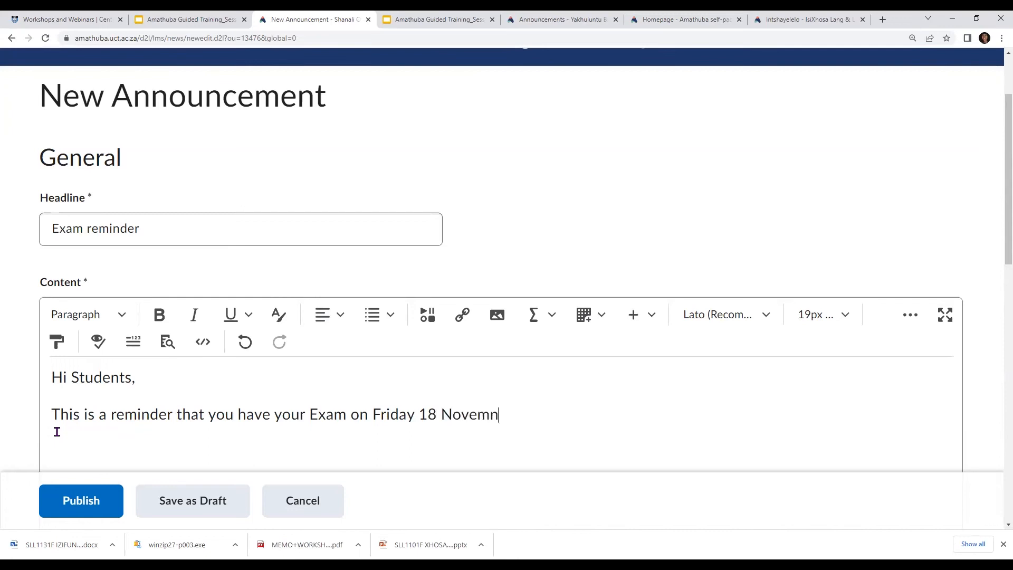
pyautogui.press('BackSpace')
pyautogui.write('ber.')
pyautogui.scroll(2, 201, 219)
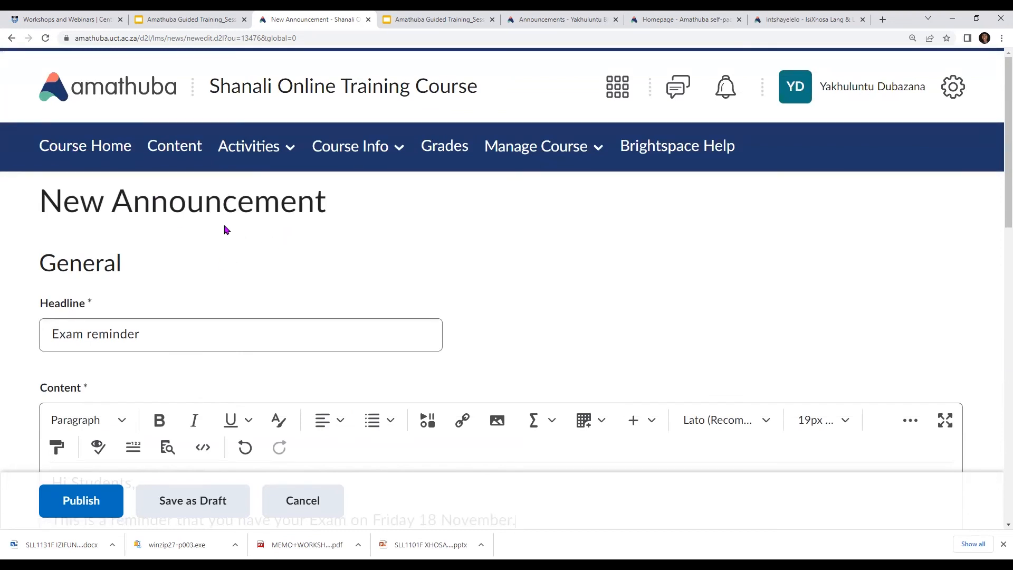
# Step: End the announcement's content with "Kind regards" and the presenter's first name on separate lines
pyautogui.scroll(-3, 233, 280)
pyautogui.click(548, 371)
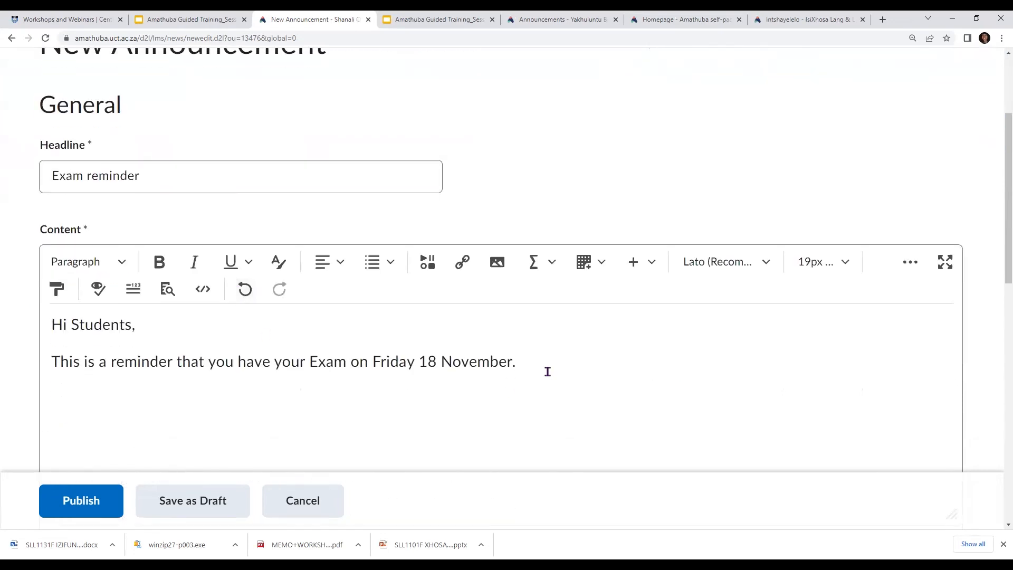
pyautogui.write('Kind')
pyautogui.write(' regards ')
pyautogui.write('Yakhuluntu')
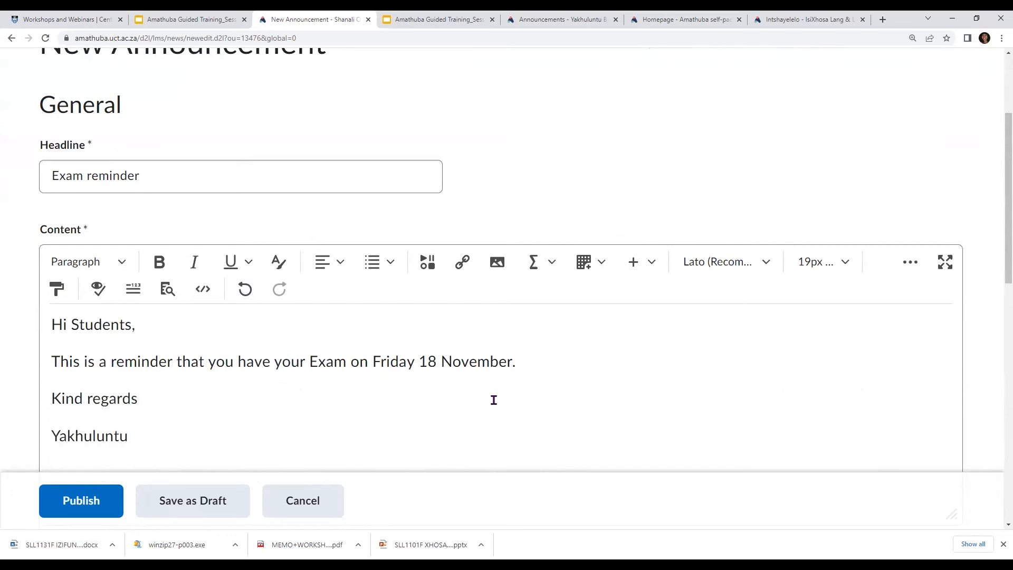
# Step: Review the written message and the Availability settings, including the calendar for choosing the announcement's start date
pyautogui.scroll(-4, 315, 351)
pyautogui.scroll(1, 317, 331)
pyautogui.scroll(1, 317, 331)
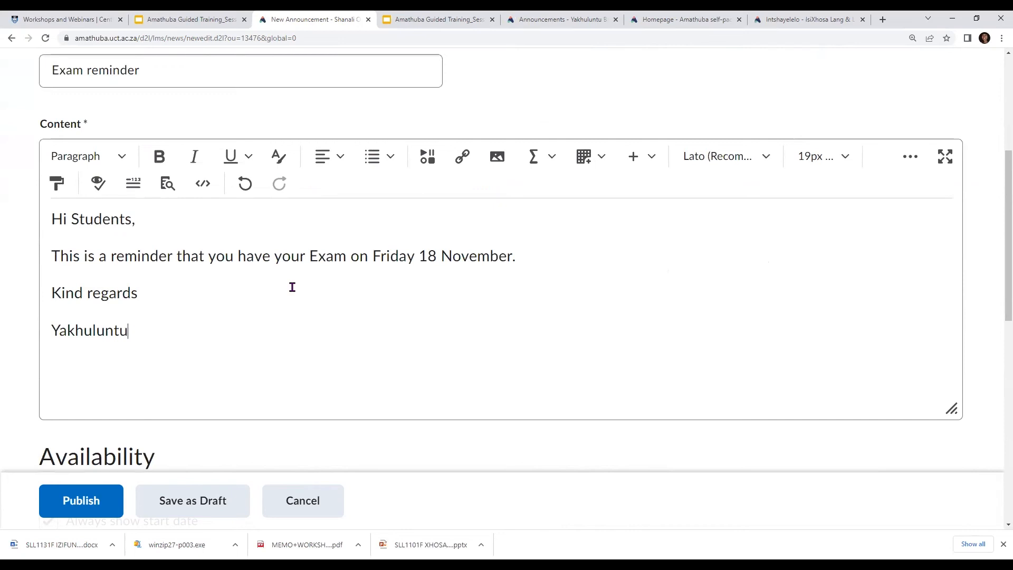
pyautogui.scroll(-2, 290, 285)
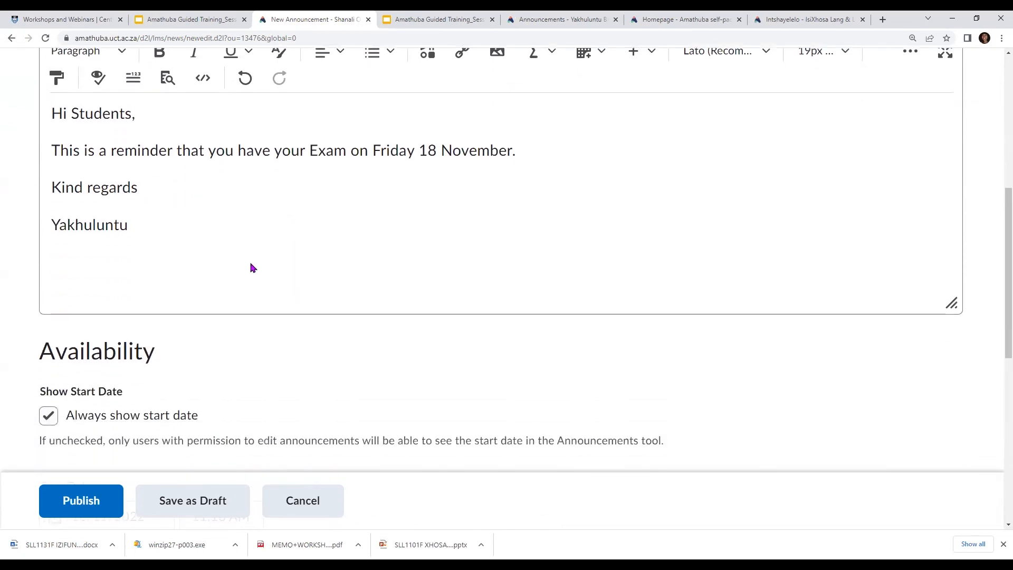
pyautogui.scroll(3, 251, 267)
pyautogui.scroll(-4, 252, 267)
pyautogui.scroll(2, 249, 265)
pyautogui.scroll(-3, 251, 201)
pyautogui.scroll(3, 221, 205)
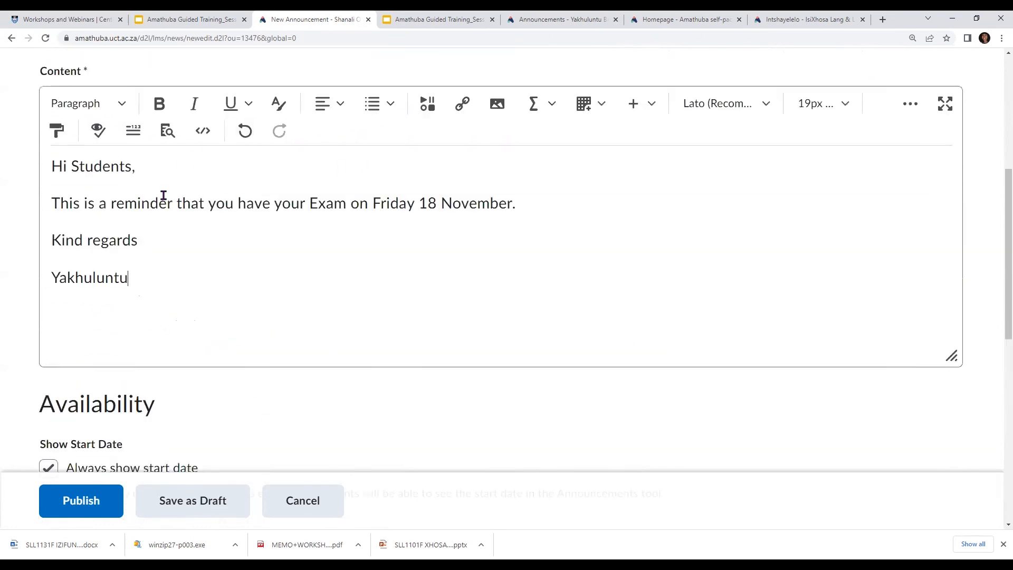
pyautogui.scroll(-1, 110, 386)
pyautogui.scroll(-2, 109, 386)
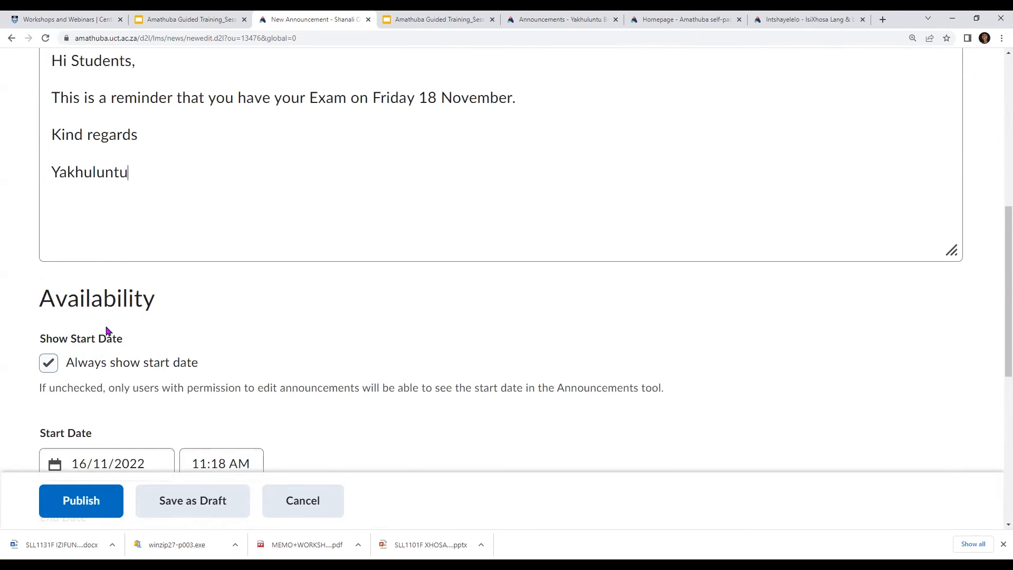
pyautogui.scroll(-3, 158, 369)
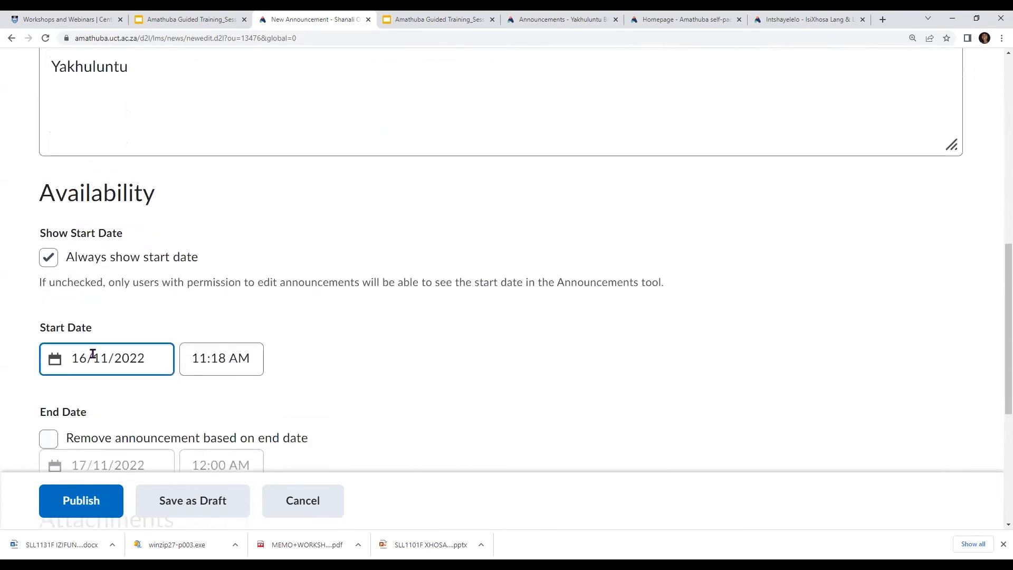
pyautogui.click(109, 357)
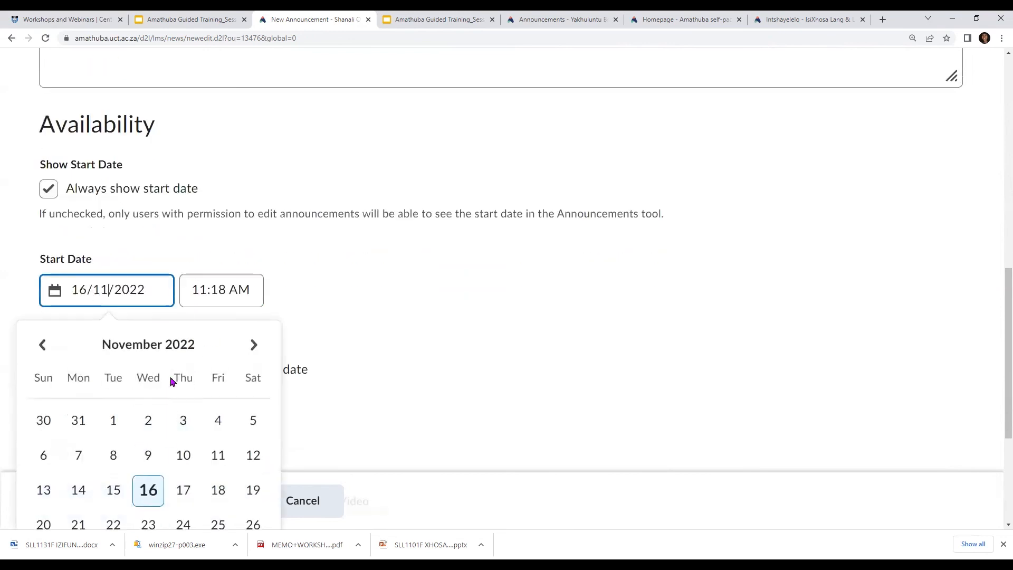
pyautogui.click(323, 302)
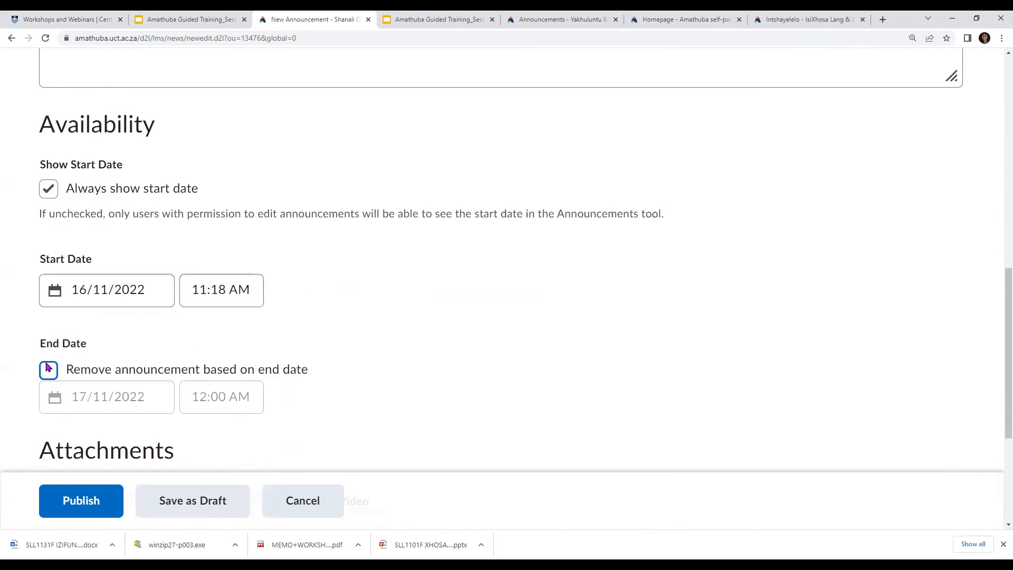
# Step: Look over the content editor's insert tools and the announcement's attachment options for files, audio and video
pyautogui.scroll(1, 218, 255)
pyautogui.scroll(6, 218, 255)
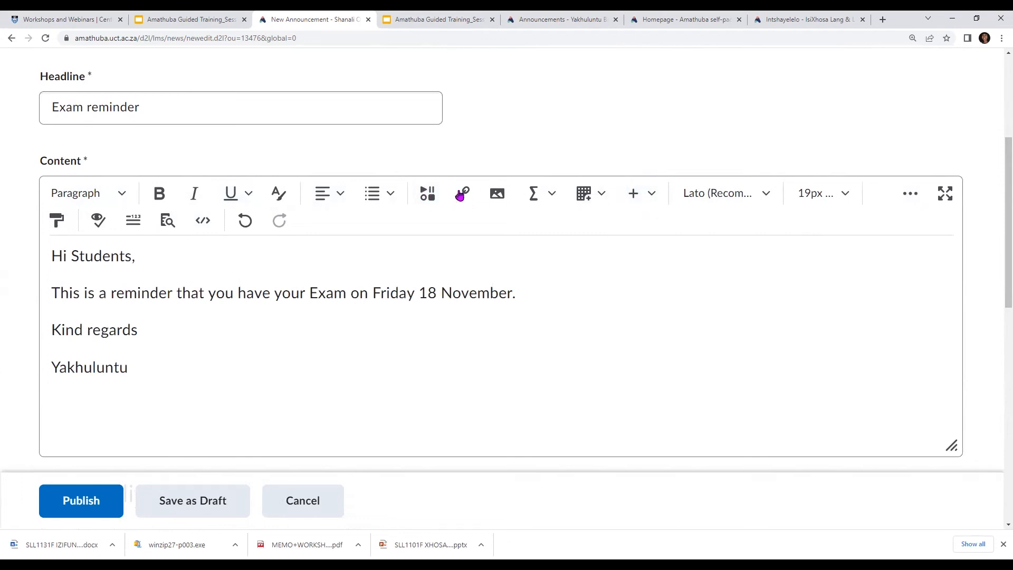
pyautogui.scroll(-6, 753, 208)
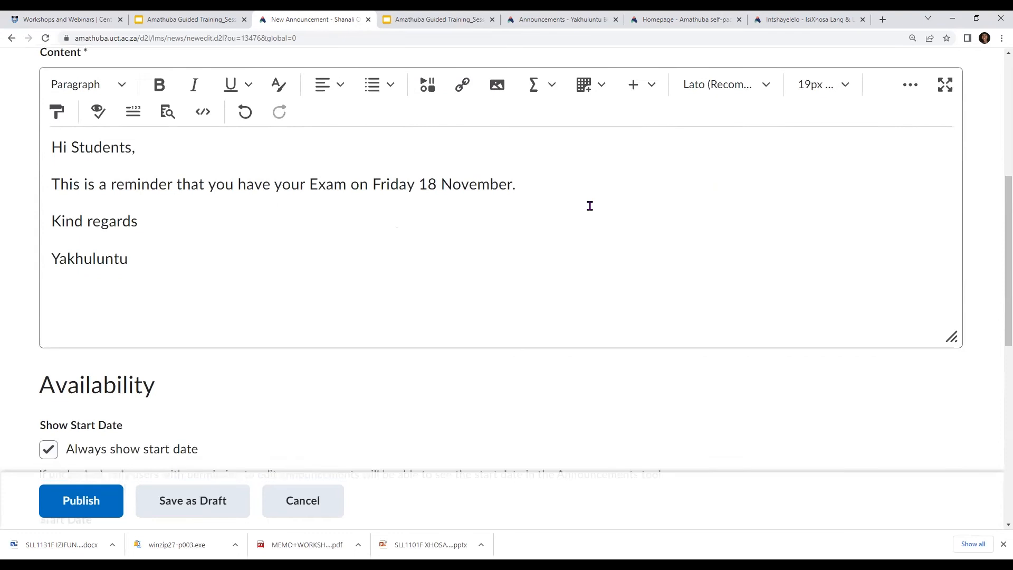
pyautogui.scroll(-2, 407, 288)
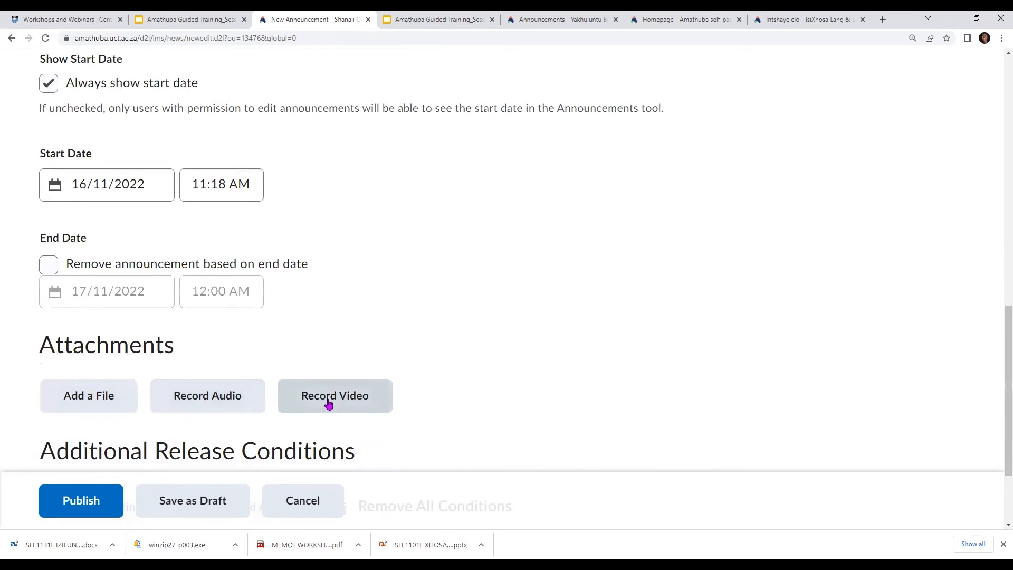
# Step: Examine which tools can supply existing release conditions for the announcement, and leave without attaching any
pyautogui.scroll(-2, 329, 401)
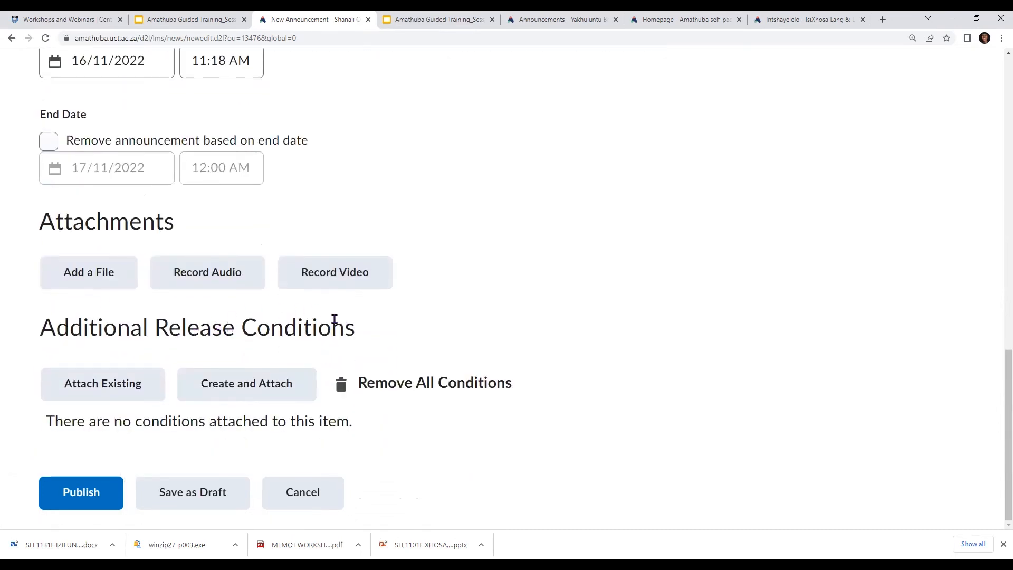
pyautogui.click(109, 386)
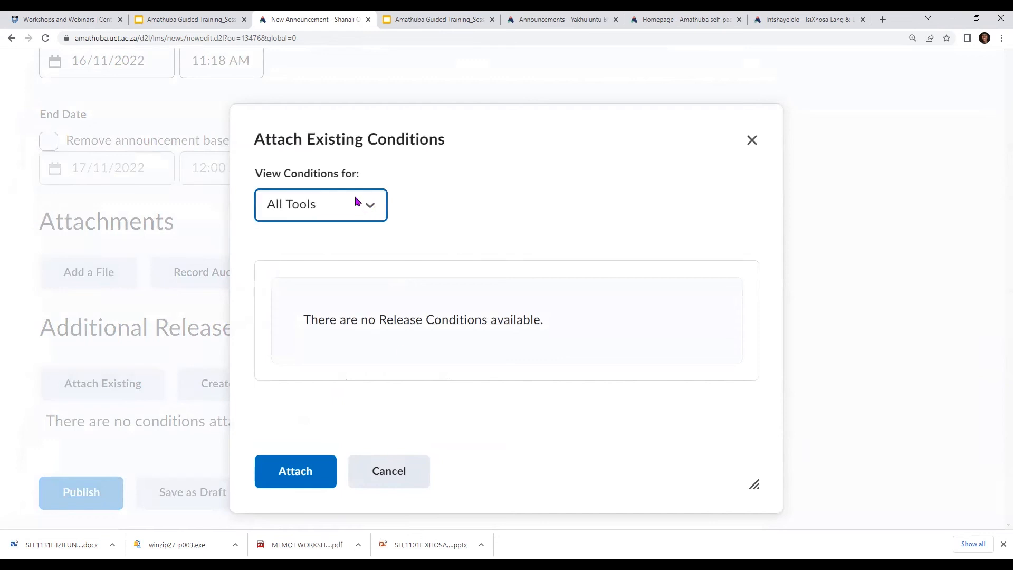
pyautogui.click(356, 201)
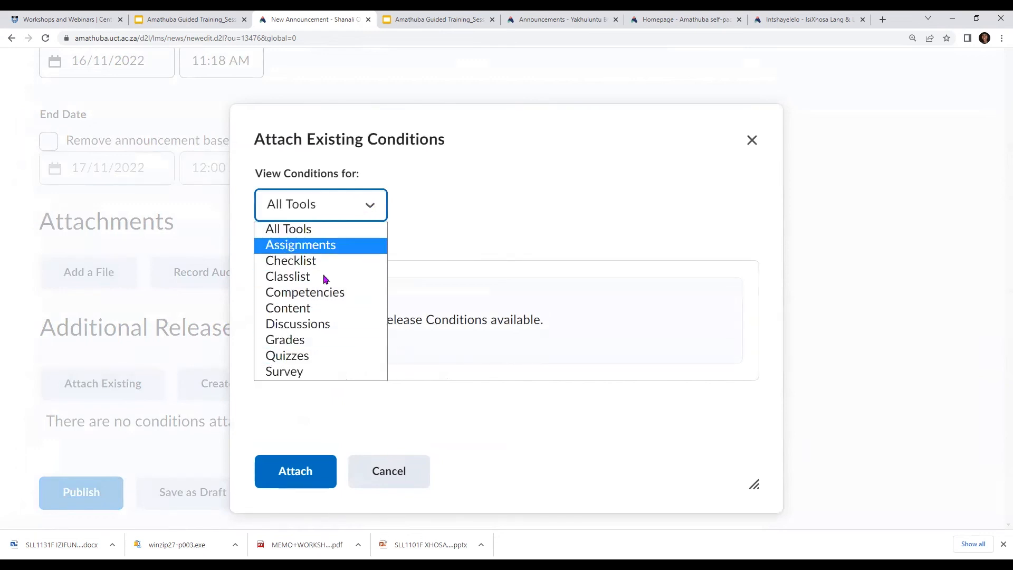
pyautogui.click(393, 474)
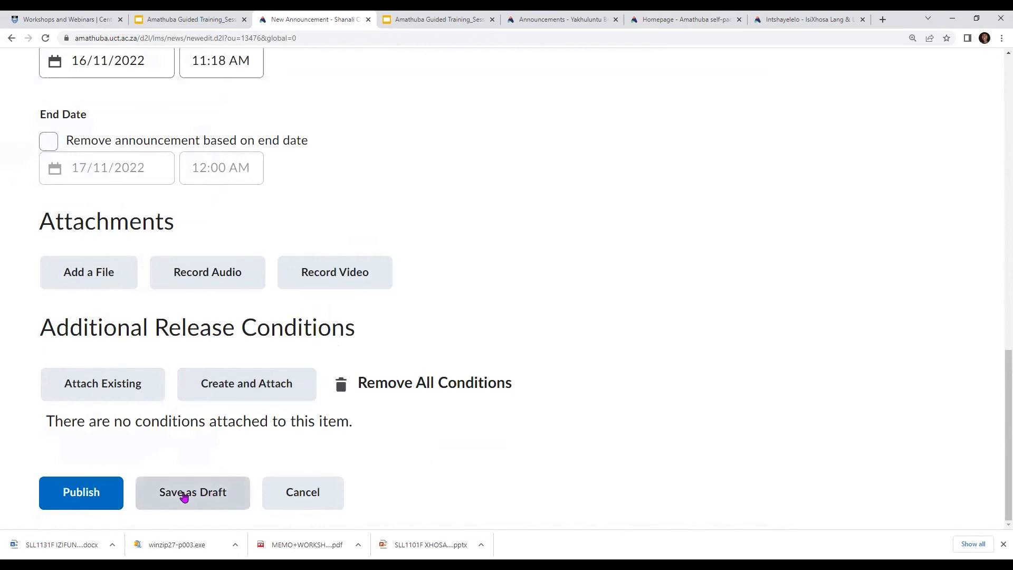
# Step: Publish the exam reminder announcement and go to the course's home page
pyautogui.click(79, 495)
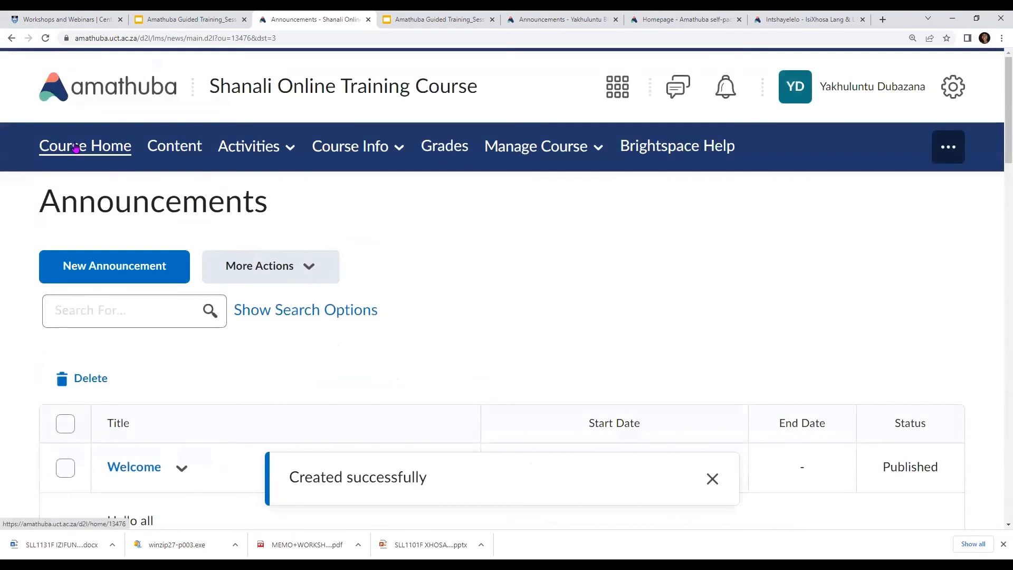
pyautogui.click(76, 148)
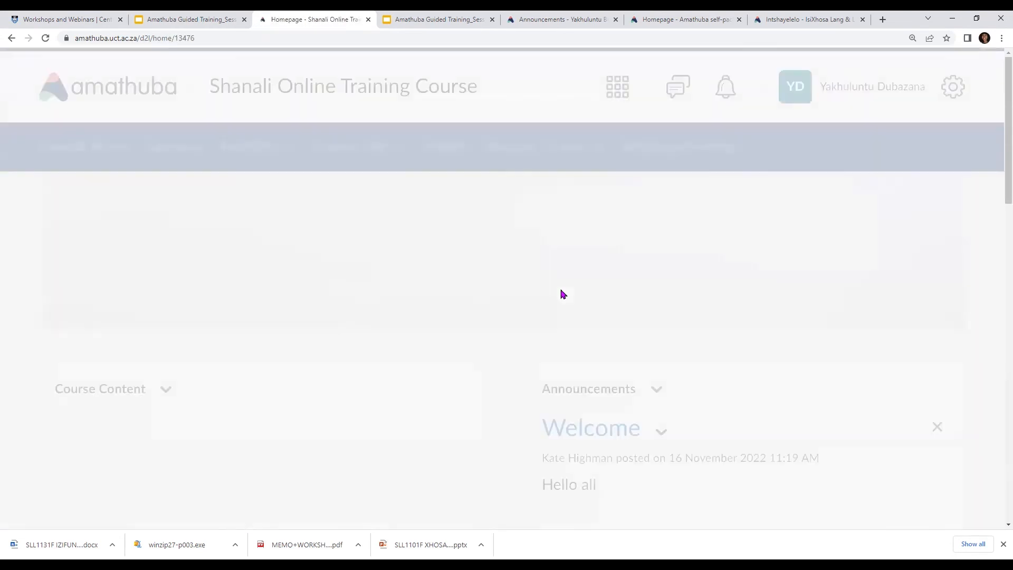
# Step: Review the announcements shown on the course homepage, including their authors, posting times and attachments
pyautogui.scroll(-2, 686, 355)
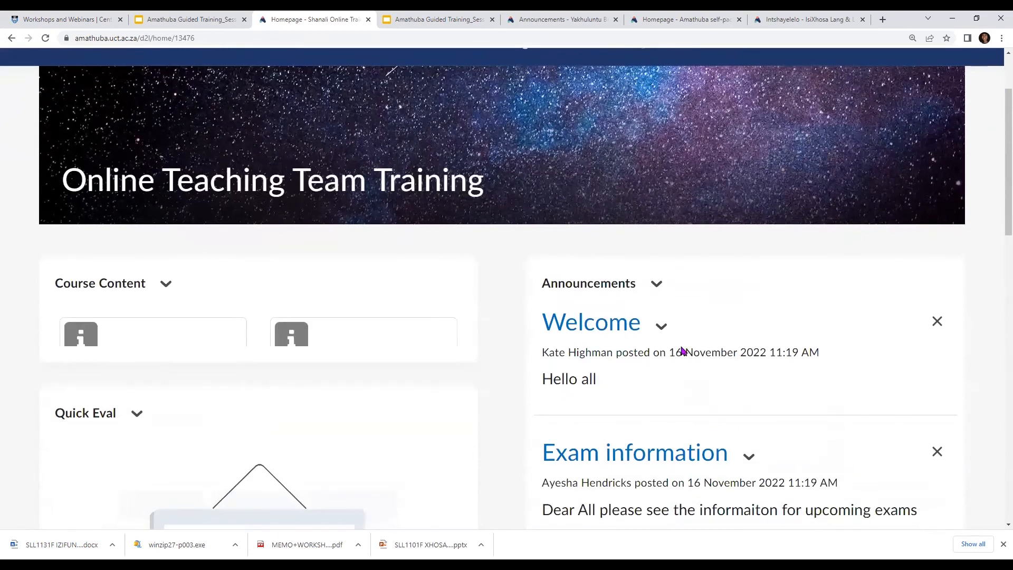
pyautogui.scroll(-2, 680, 351)
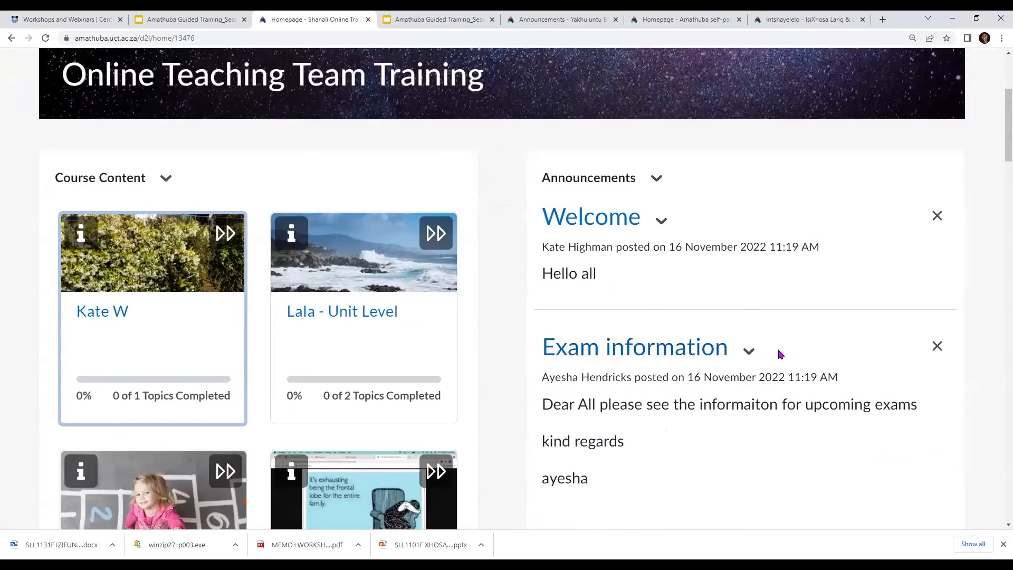
pyautogui.scroll(-2, 778, 353)
pyautogui.scroll(-2, 778, 353)
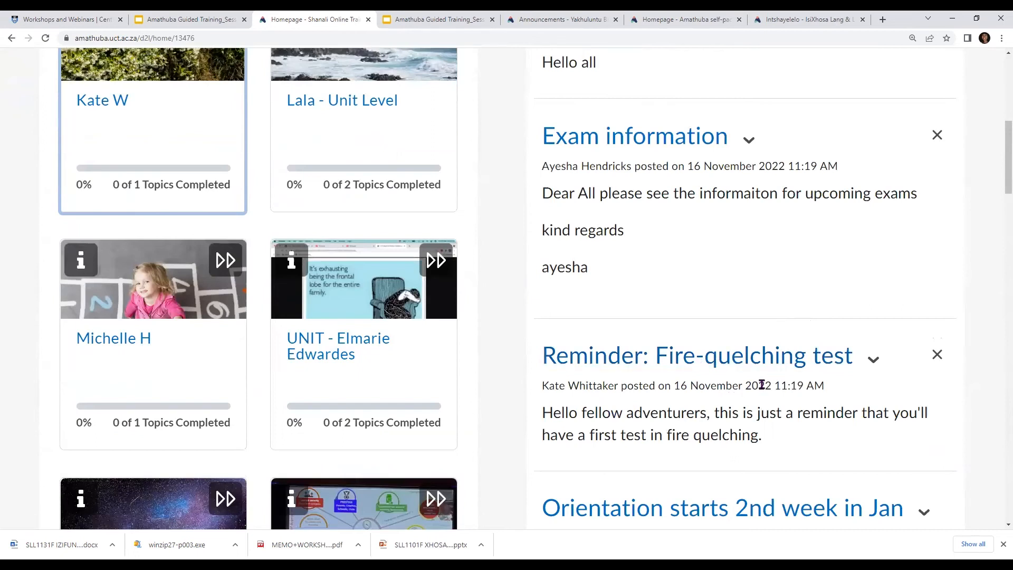
pyautogui.scroll(-4, 762, 384)
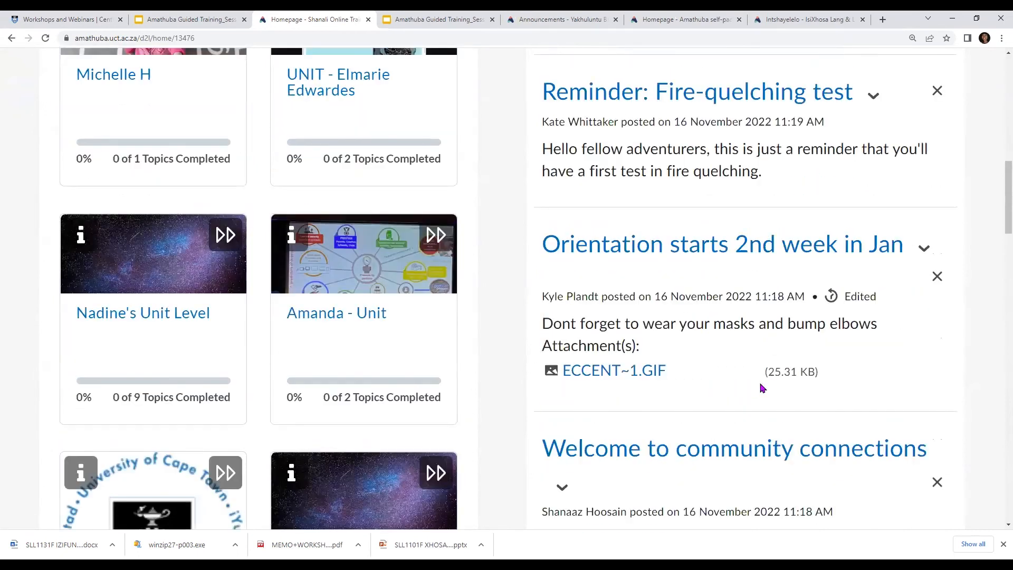
pyautogui.scroll(-5, 762, 388)
pyautogui.scroll(4, 760, 387)
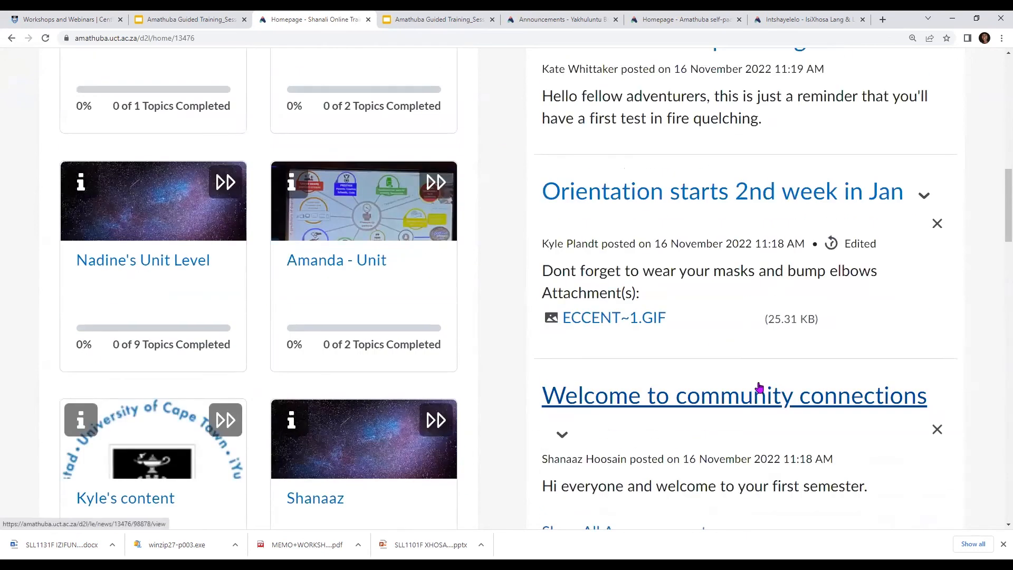
pyautogui.scroll(5, 759, 388)
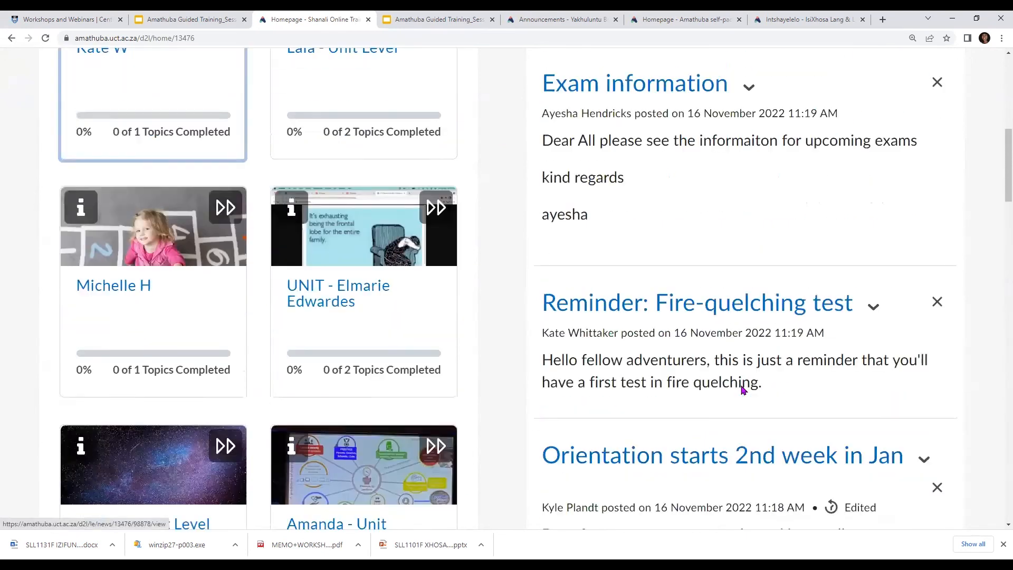
pyautogui.scroll(6, 742, 389)
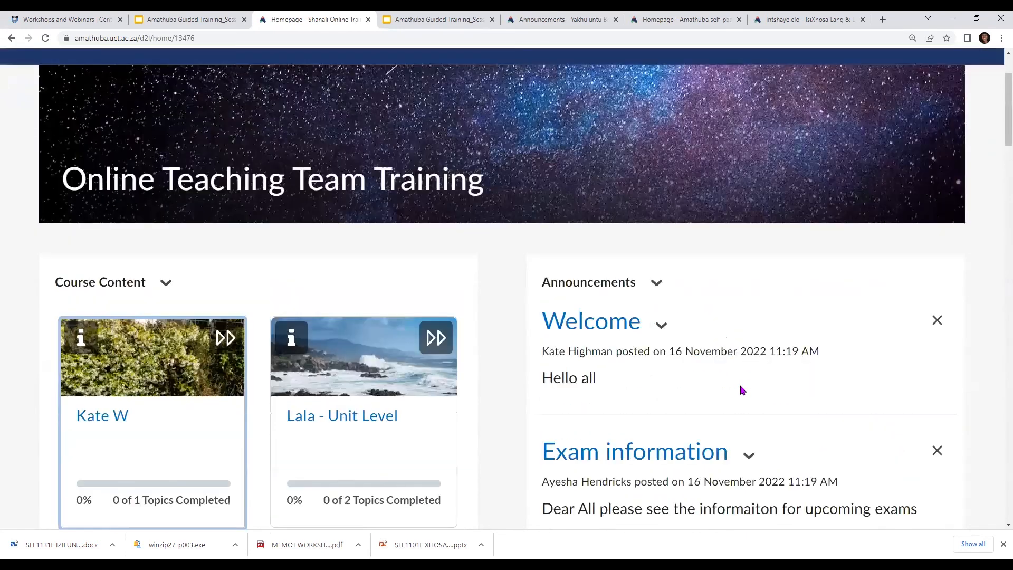
pyautogui.scroll(2, 742, 390)
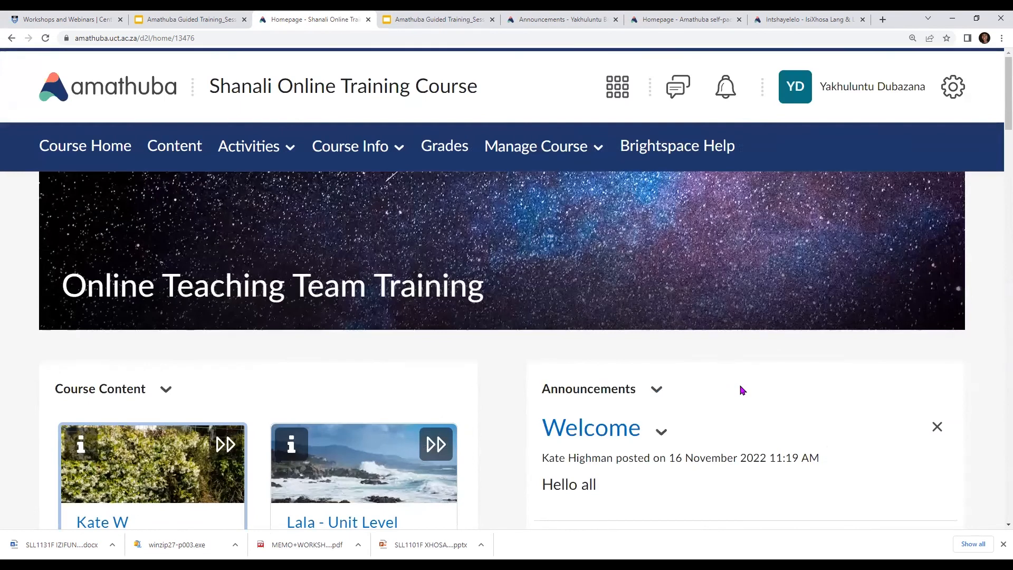
pyautogui.scroll(-2, 794, 391)
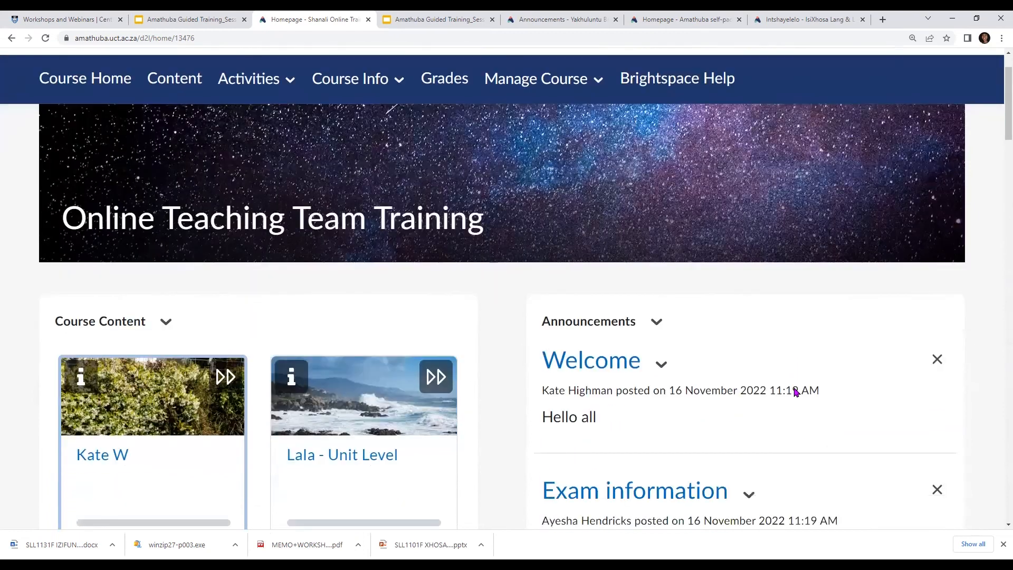
pyautogui.scroll(-1, 796, 392)
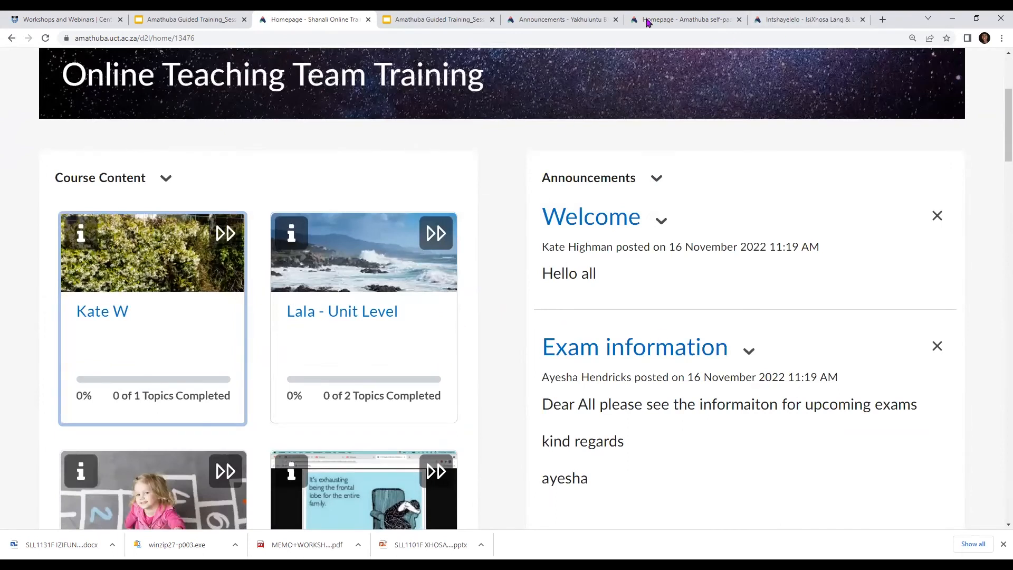
# Step: Switch to the other Brightspace training course's Announcements page and look over its list
pyautogui.click(555, 25)
pyautogui.scroll(-1, 333, 255)
pyautogui.scroll(-2, 332, 255)
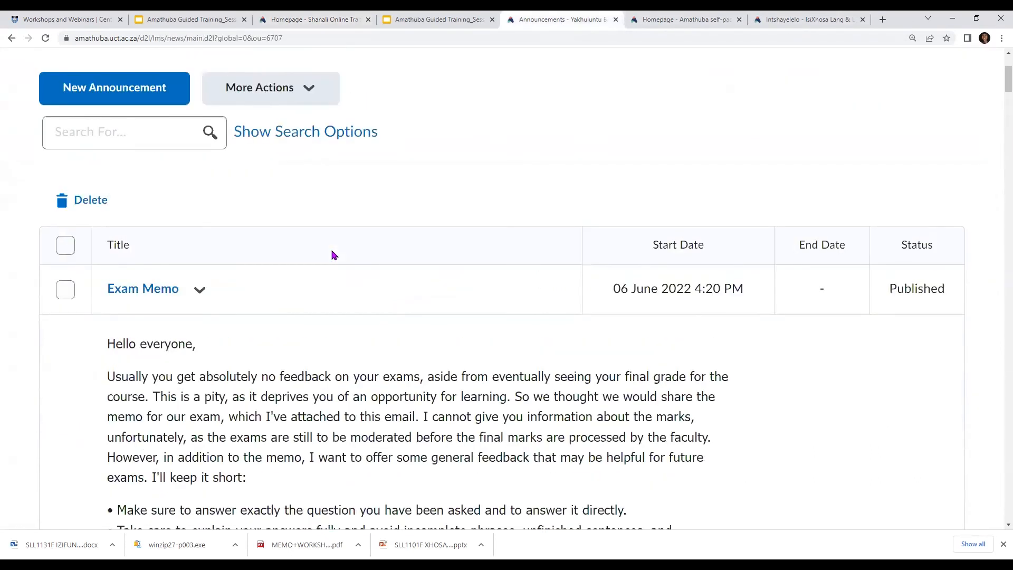
pyautogui.scroll(2, 331, 254)
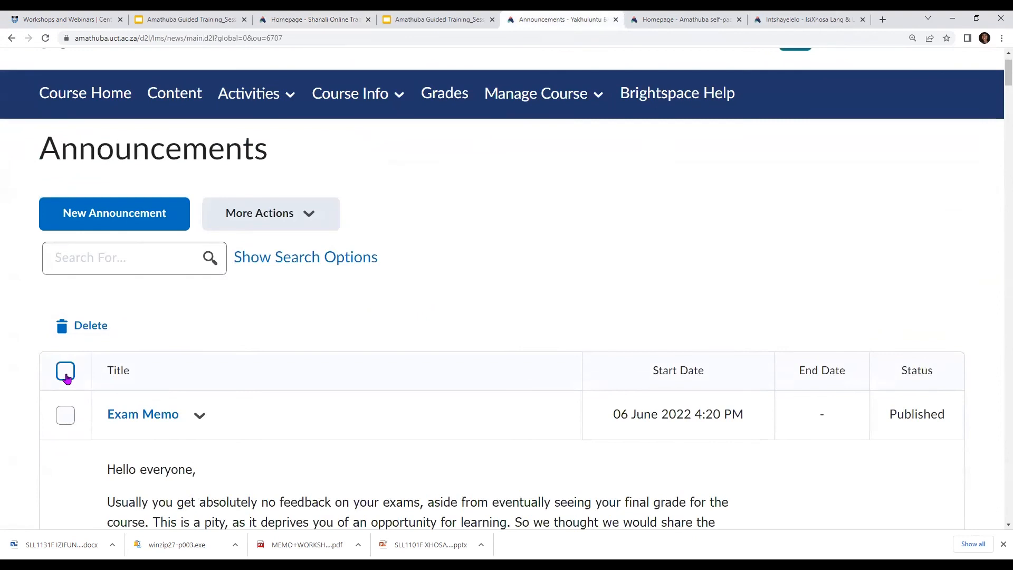
# Step: Select all announcements in the list at once, look through them and clear the selection
pyautogui.click(66, 372)
pyautogui.scroll(-4, 87, 375)
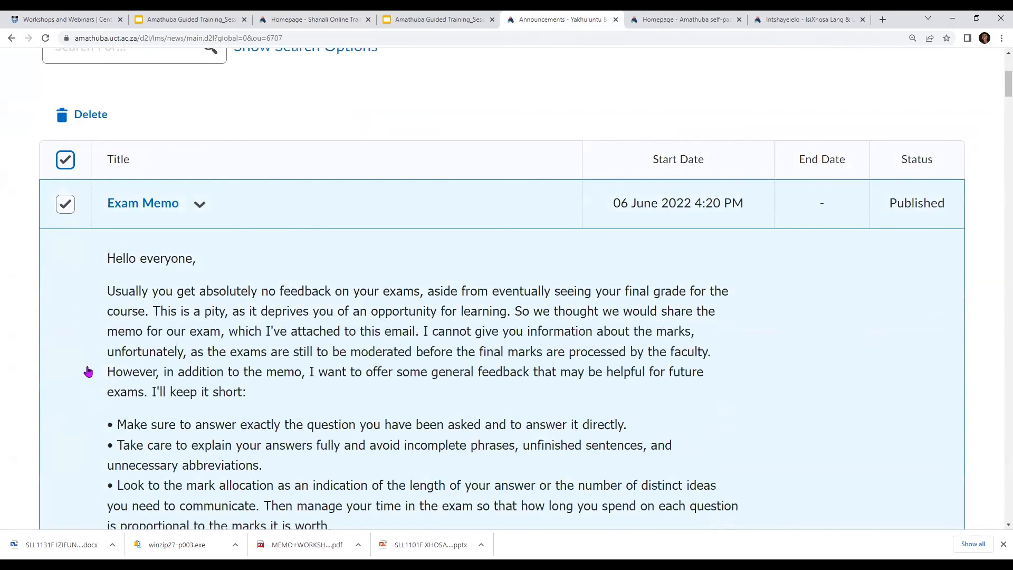
pyautogui.scroll(-3, 88, 372)
pyautogui.scroll(2, 88, 371)
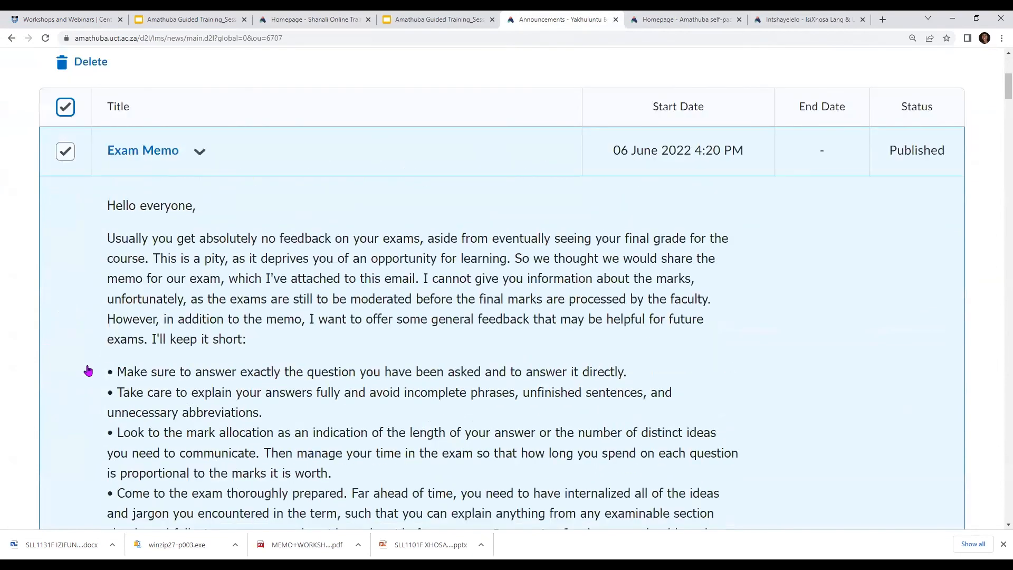
pyautogui.scroll(5, 88, 372)
pyautogui.click(66, 376)
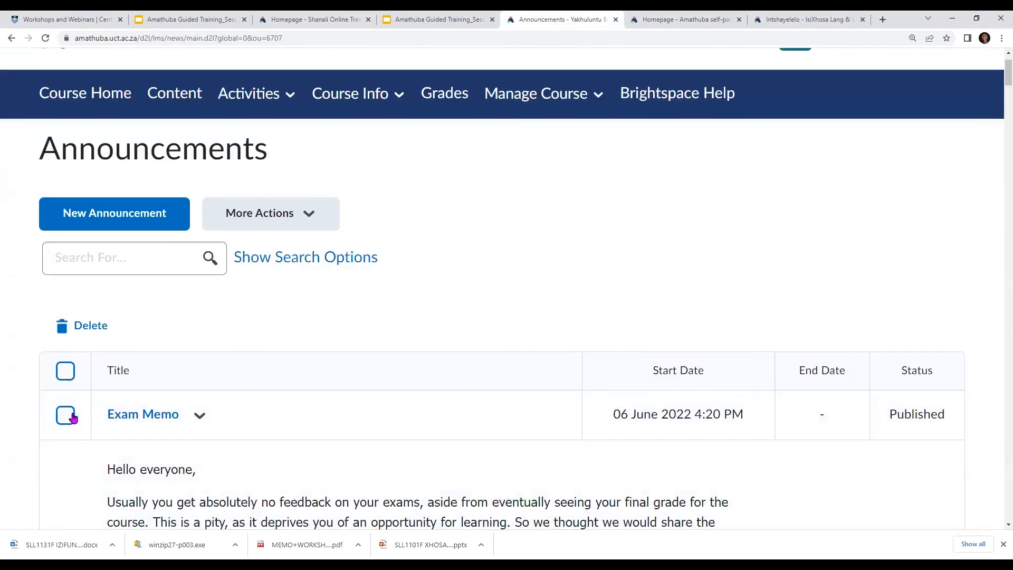
# Step: Review the actions available for the "Exam Memo" announcement without applying any
pyautogui.click(204, 417)
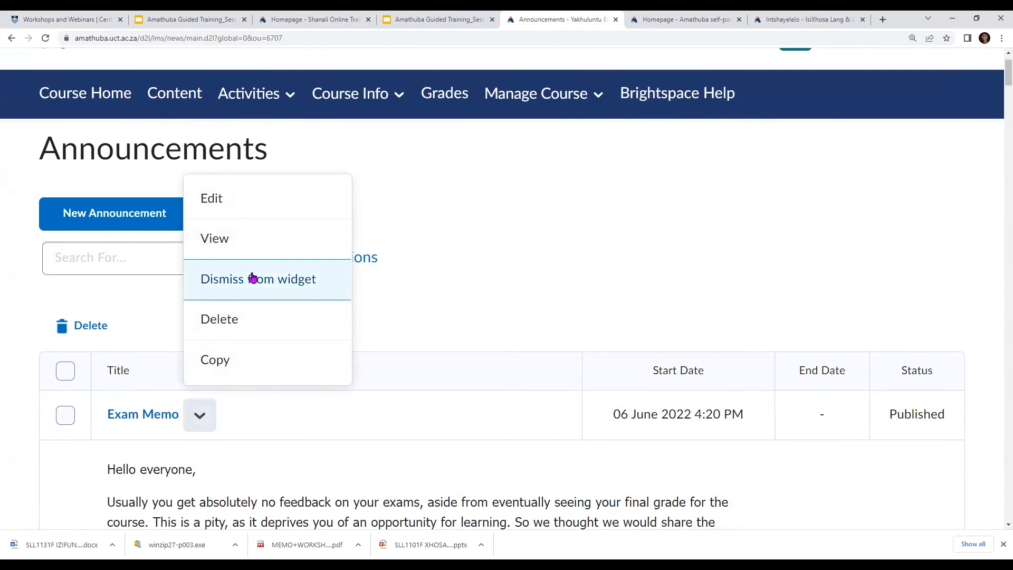
pyautogui.click(573, 276)
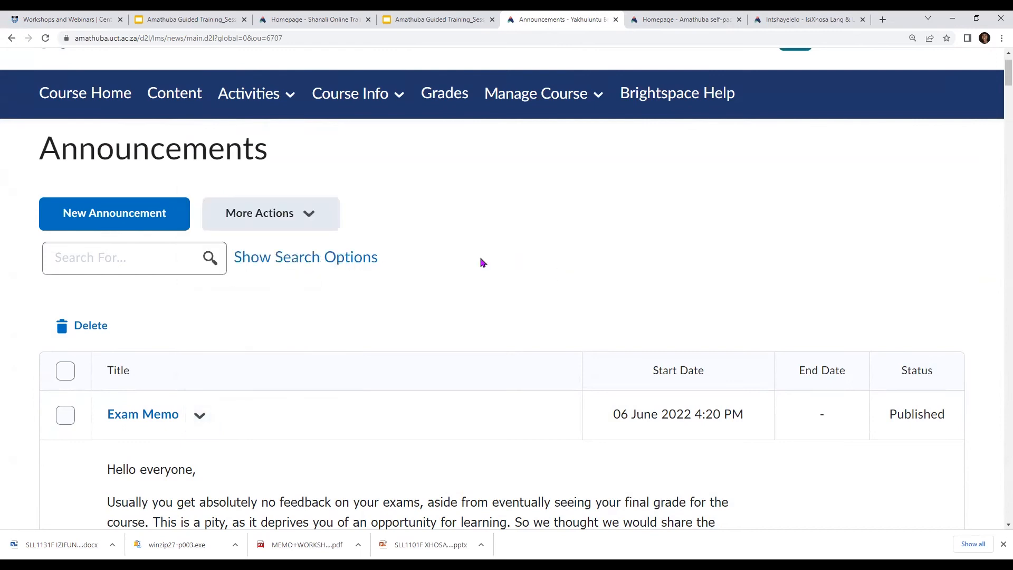
pyautogui.scroll(1, 482, 262)
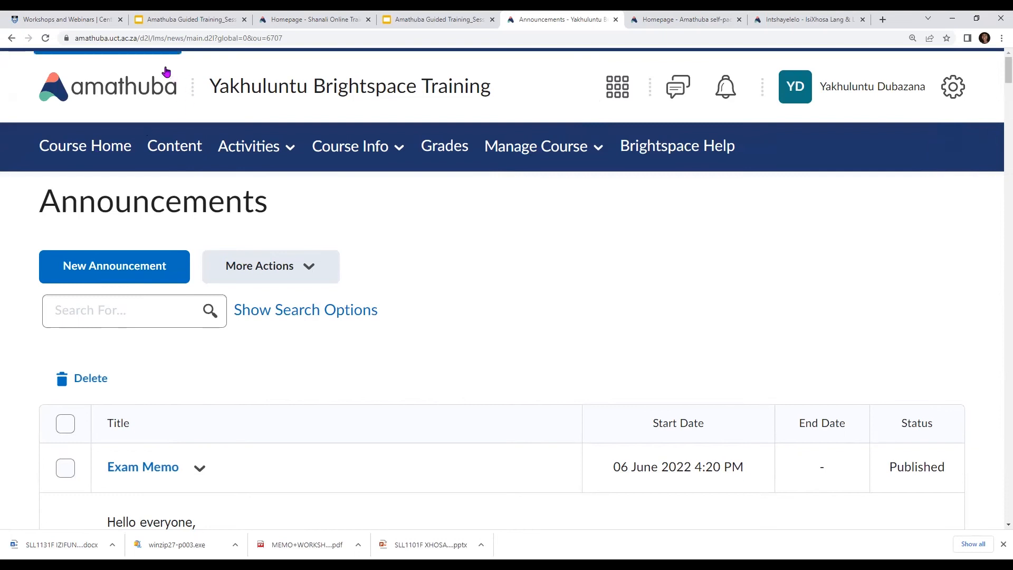
# Step: Return to the online training course's homepage and view its Course Info options
pyautogui.click(308, 20)
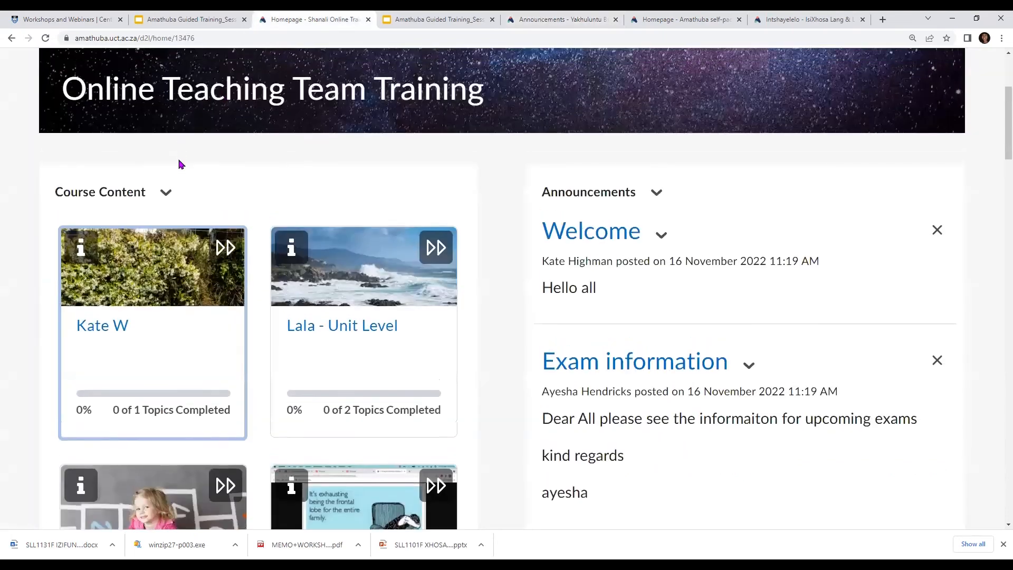
pyautogui.scroll(2, 179, 158)
pyautogui.scroll(2, 153, 165)
pyautogui.click(325, 151)
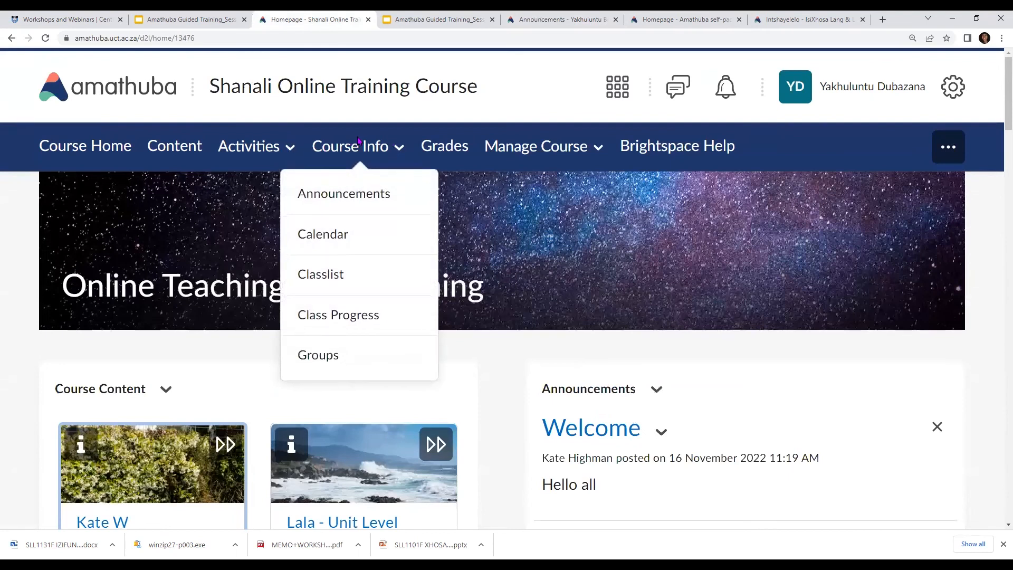
# Step: Switch to the Amathuba self-paced training course and look over its Manage Groups page
pyautogui.click(687, 20)
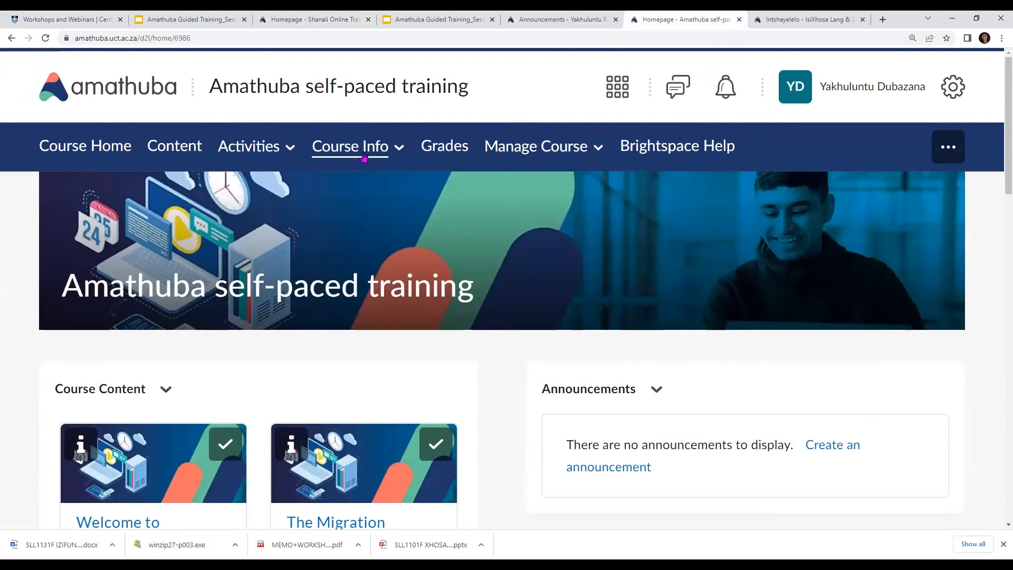
pyautogui.click(367, 155)
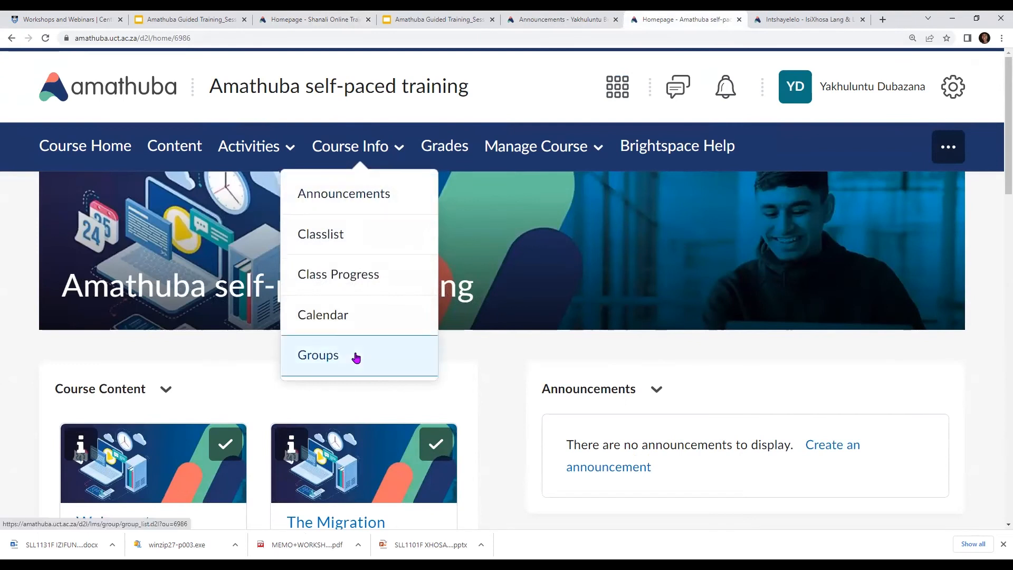
pyautogui.click(356, 357)
pyautogui.scroll(-3, 271, 351)
pyautogui.scroll(3, 270, 350)
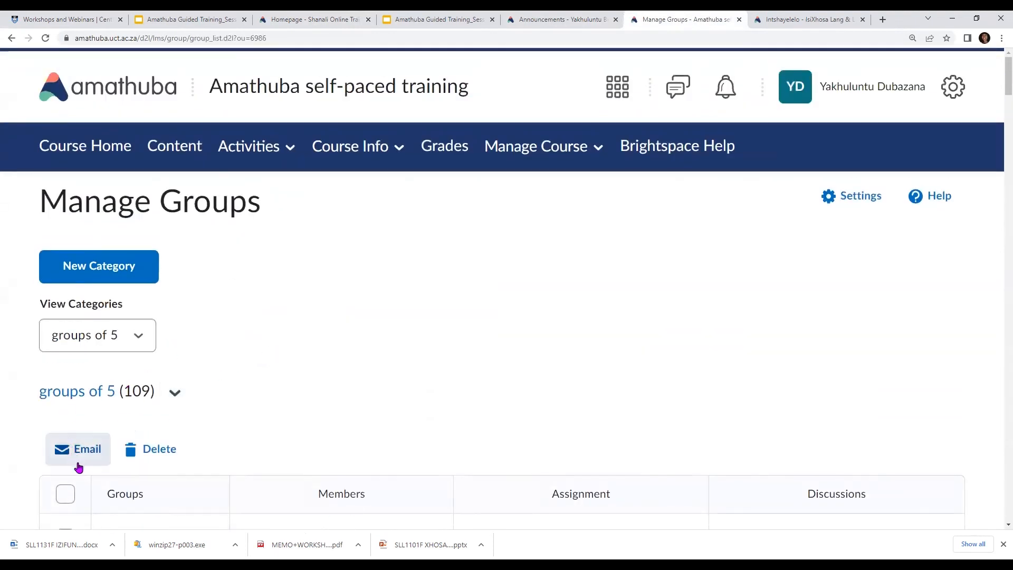
# Step: Select Group 233 in the "groups of 5" category to show how a group is chosen for emailing or deletion
pyautogui.scroll(-2, 78, 466)
pyautogui.click(66, 437)
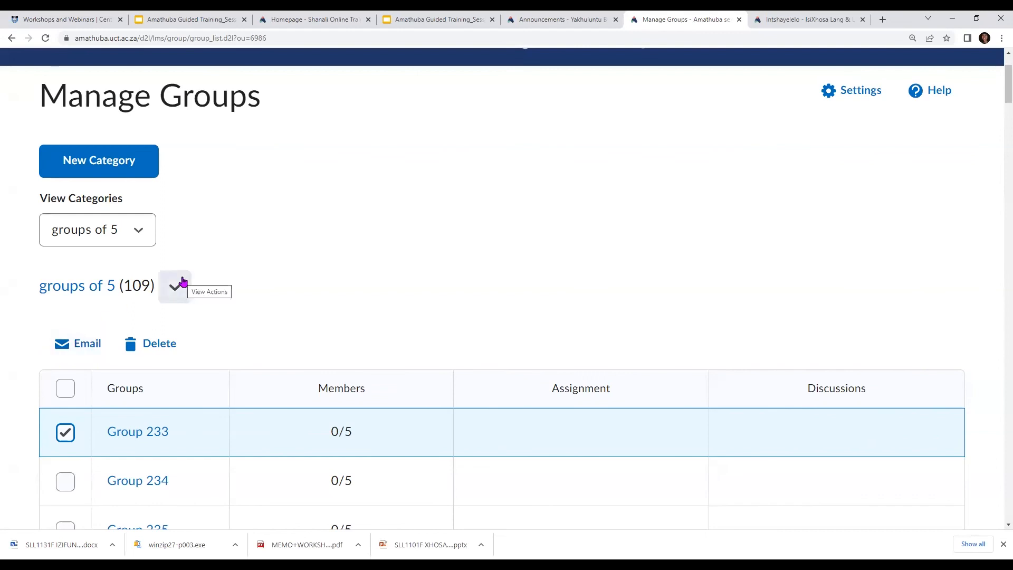
pyautogui.scroll(2, 316, 241)
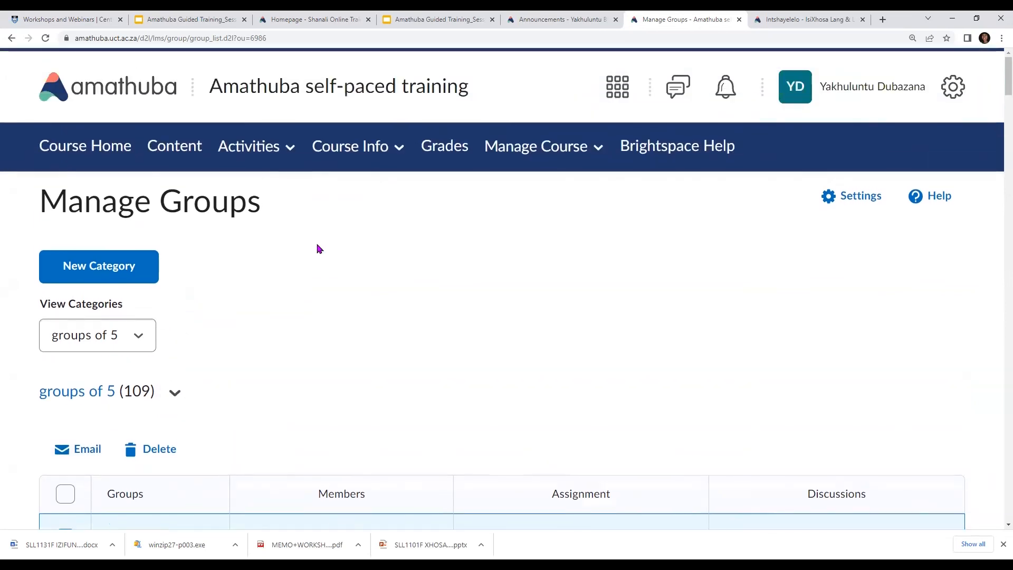
# Step: View the self-paced course's Classlist and open its Assignments page
pyautogui.click(357, 156)
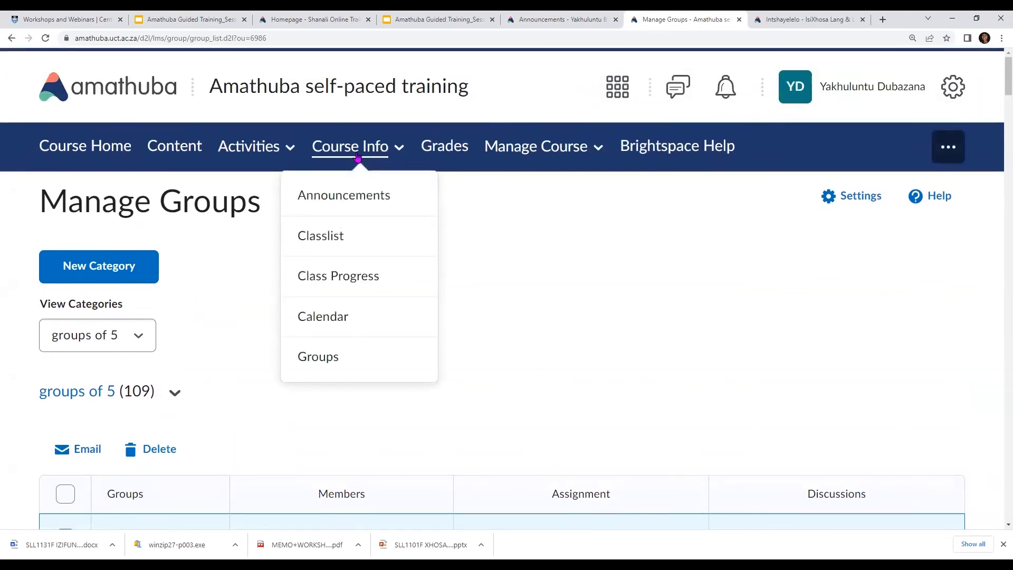
pyautogui.click(357, 238)
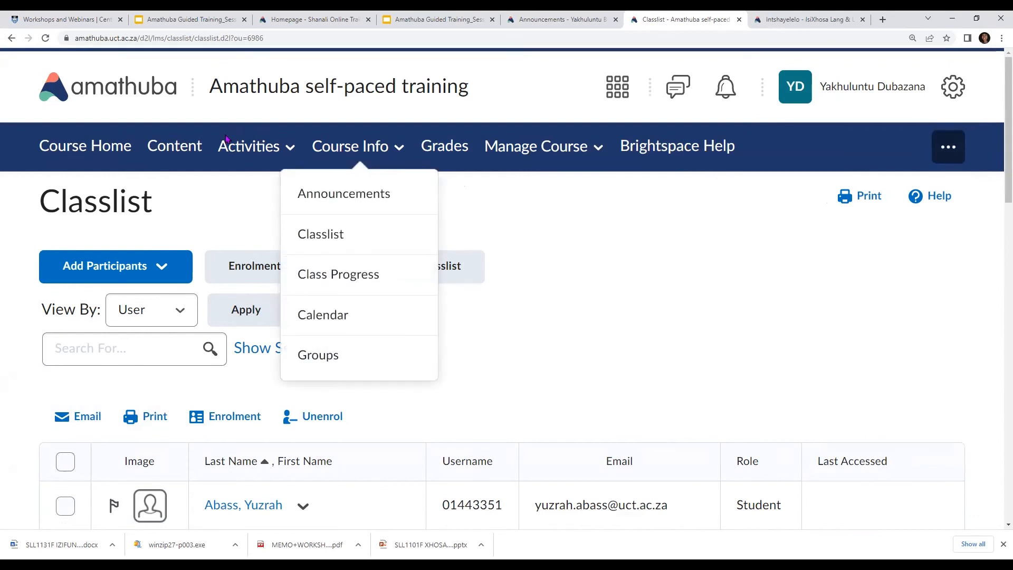
pyautogui.click(246, 152)
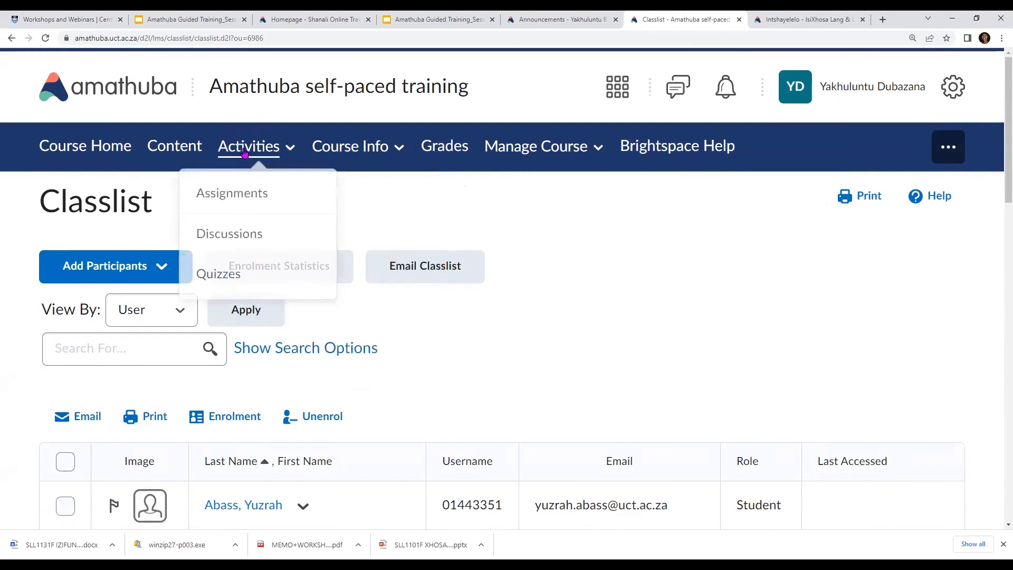
pyautogui.click(270, 201)
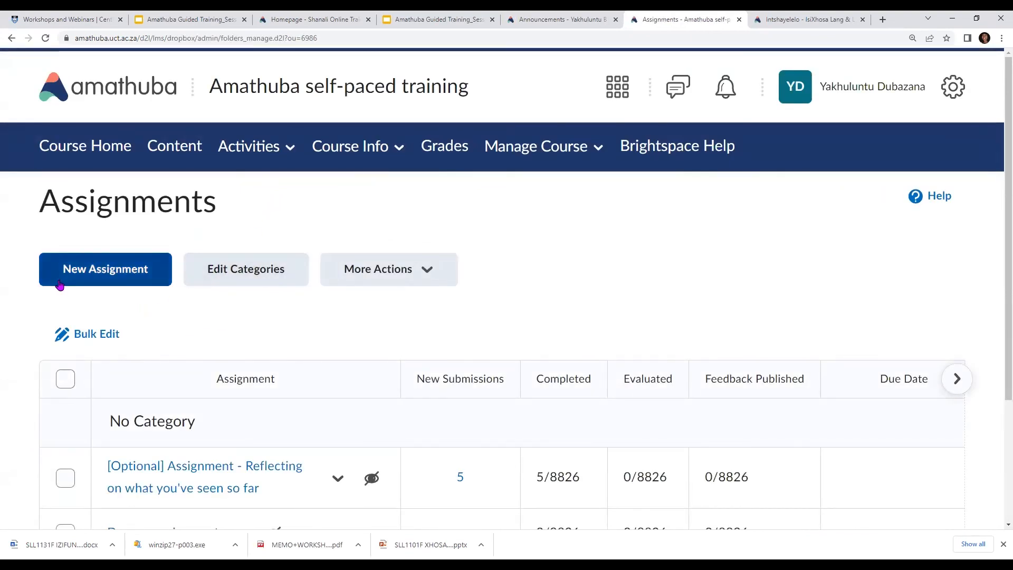
# Step: View the submissions page of the optional reflection assignment, and switch to the Google Slides training deck to show its Calendar slide
pyautogui.click(204, 468)
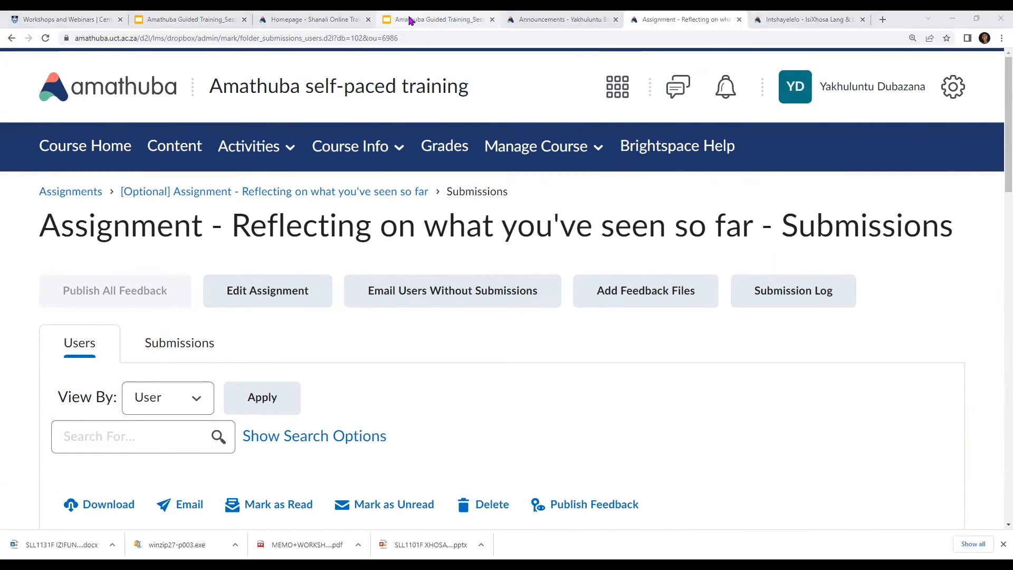
pyautogui.click(407, 24)
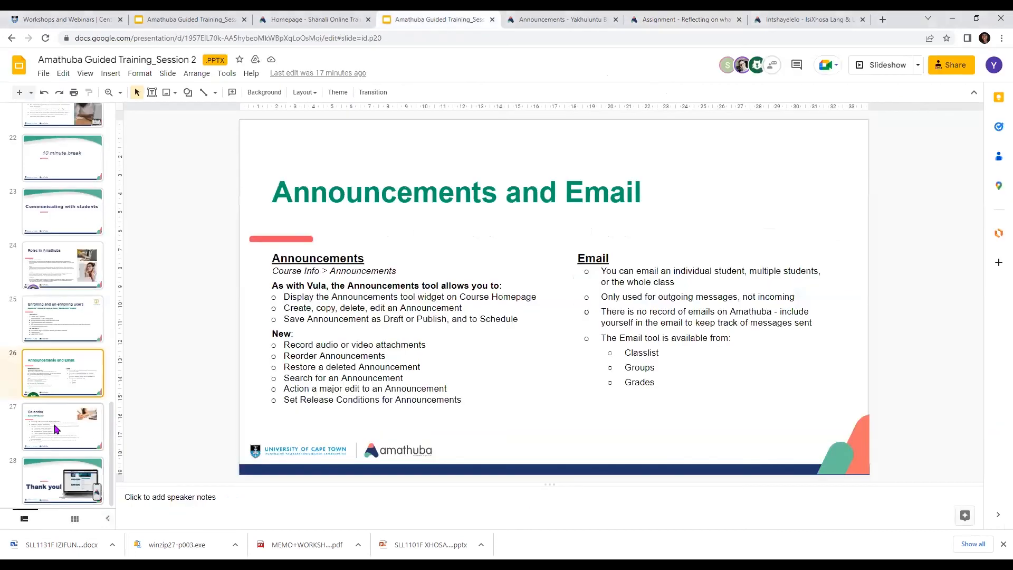
pyautogui.click(55, 429)
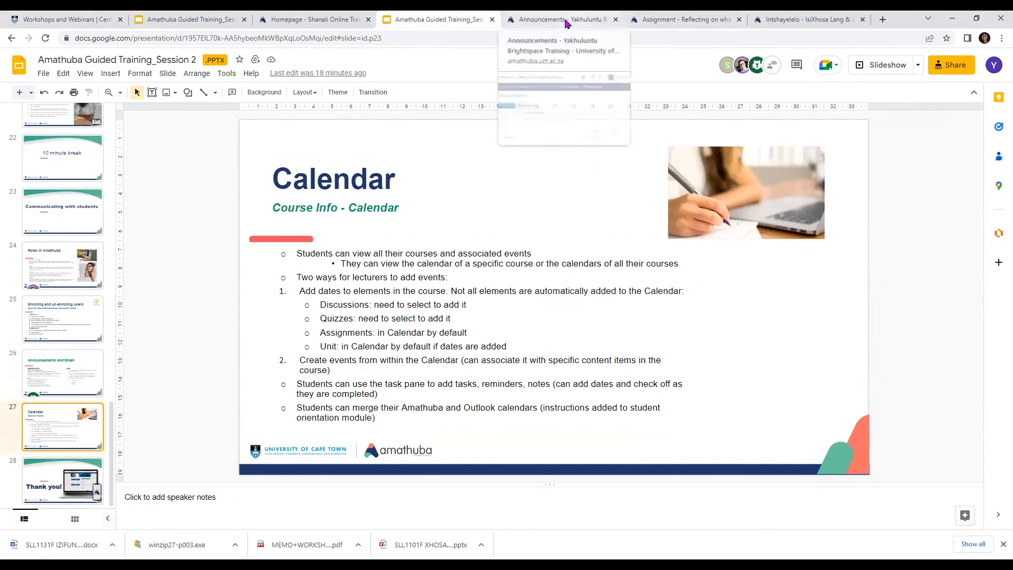
# Step: Return to the online training course's homepage in Amathuba and look over its Calendar widget and the remaining homepage content
pyautogui.click(305, 17)
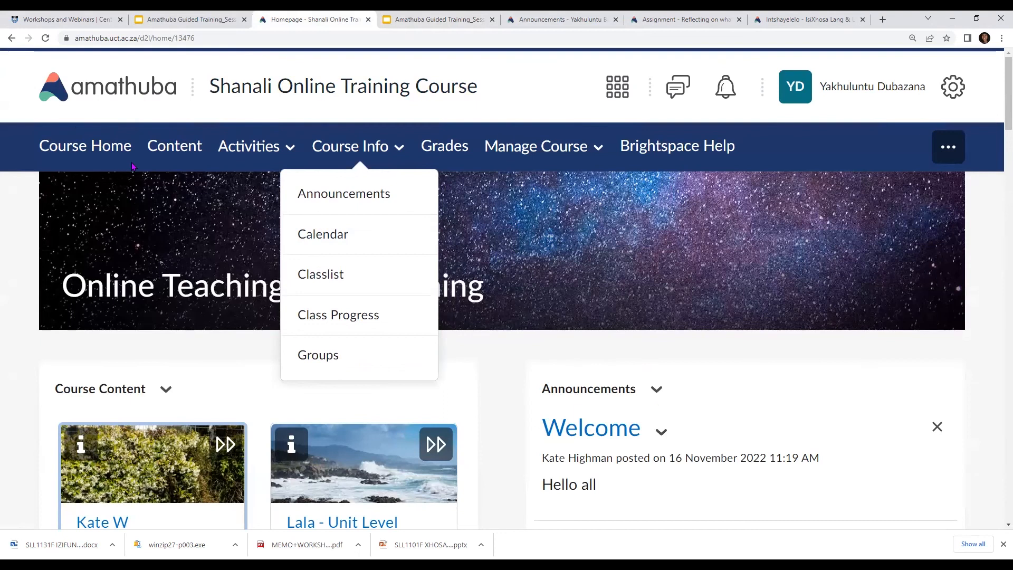
pyautogui.scroll(-15, 398, 240)
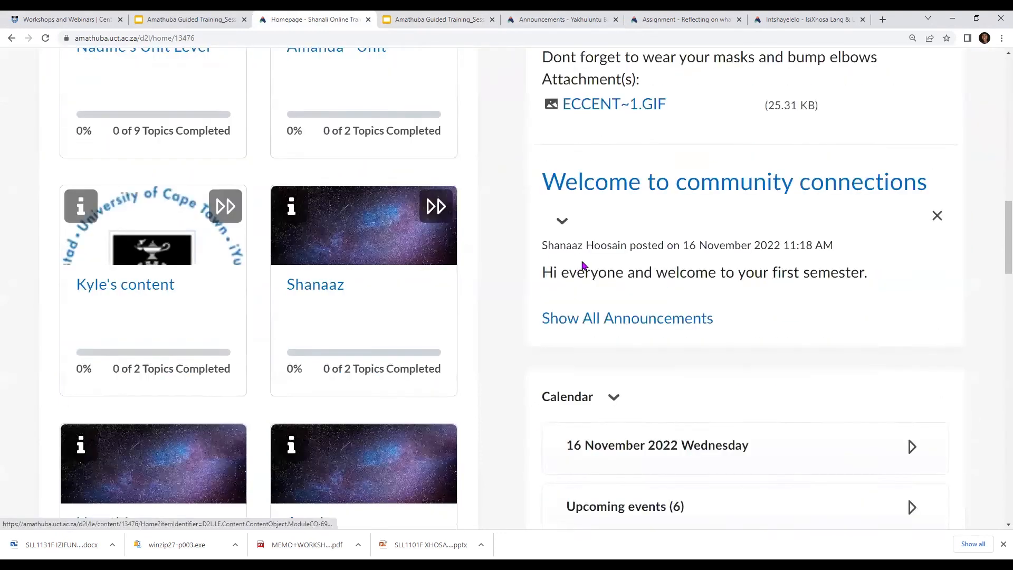
pyautogui.scroll(-10, 581, 264)
pyautogui.scroll(6, 668, 222)
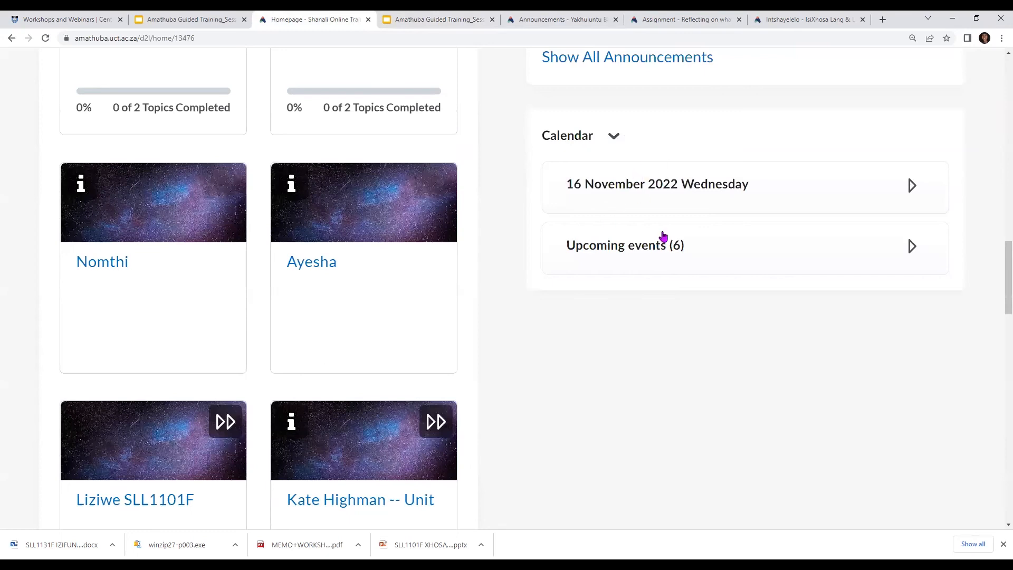
pyautogui.scroll(-2, 665, 236)
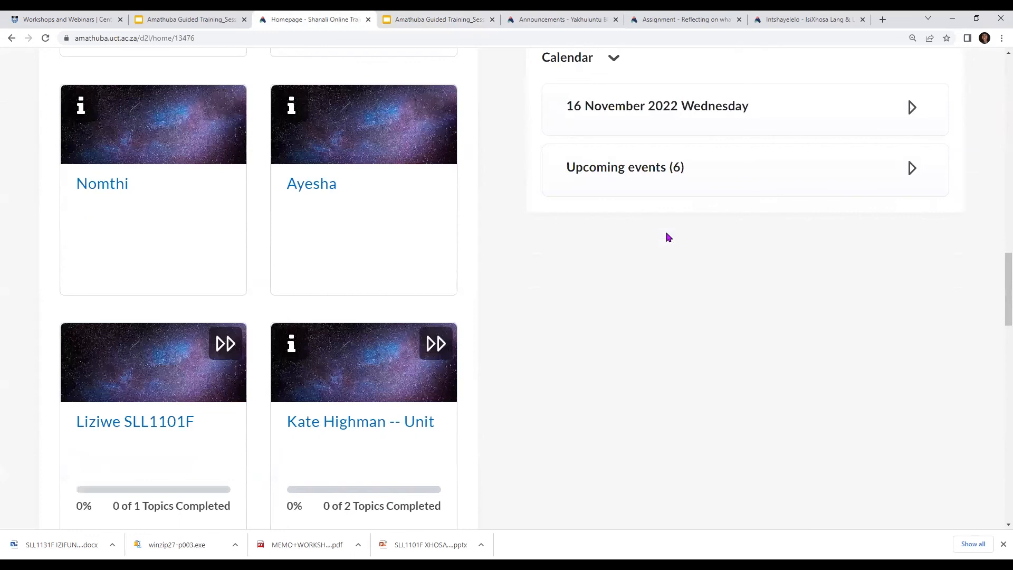
pyautogui.scroll(-3, 907, 398)
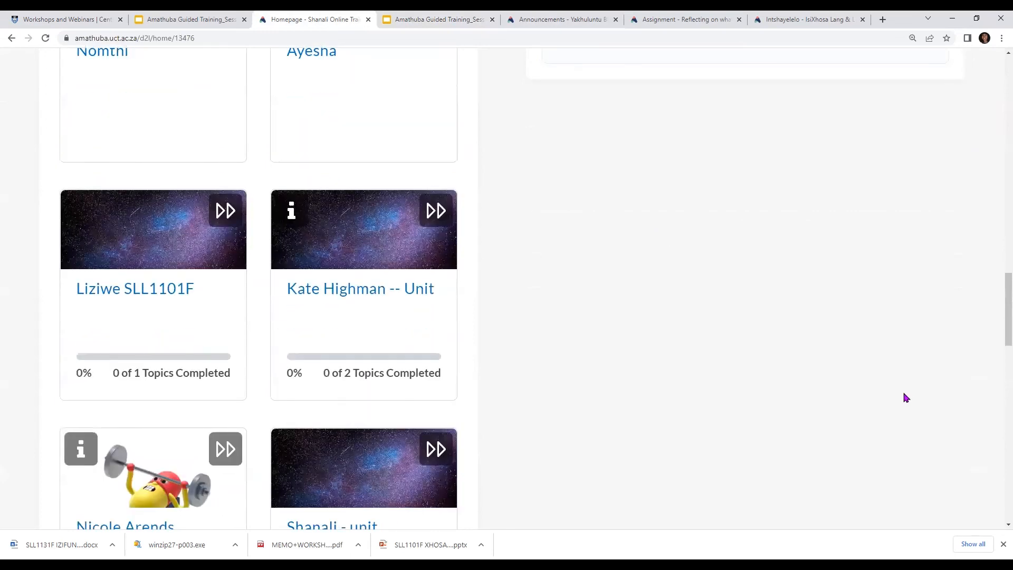
pyautogui.scroll(-3, 906, 398)
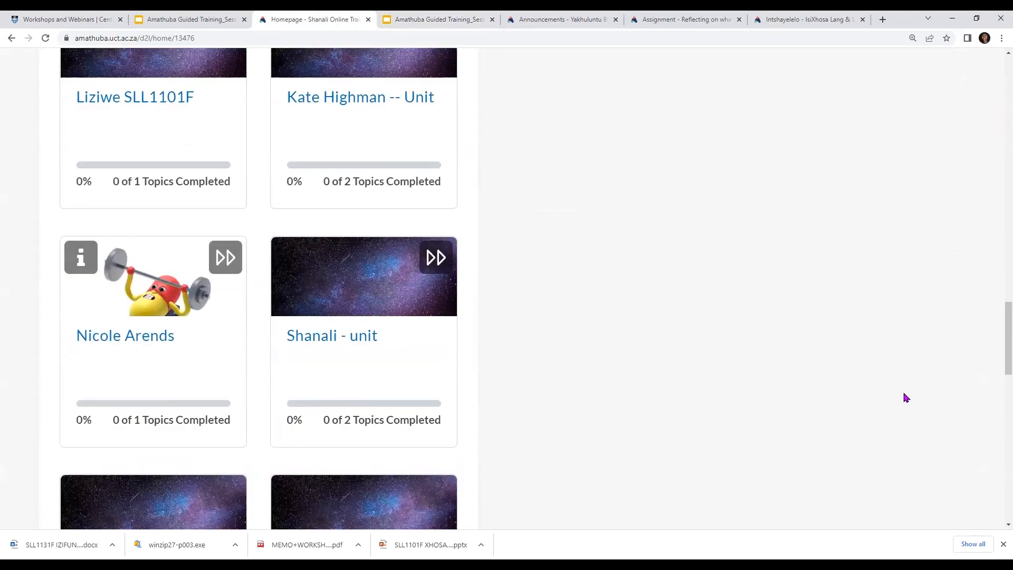
pyautogui.scroll(-12, 518, 251)
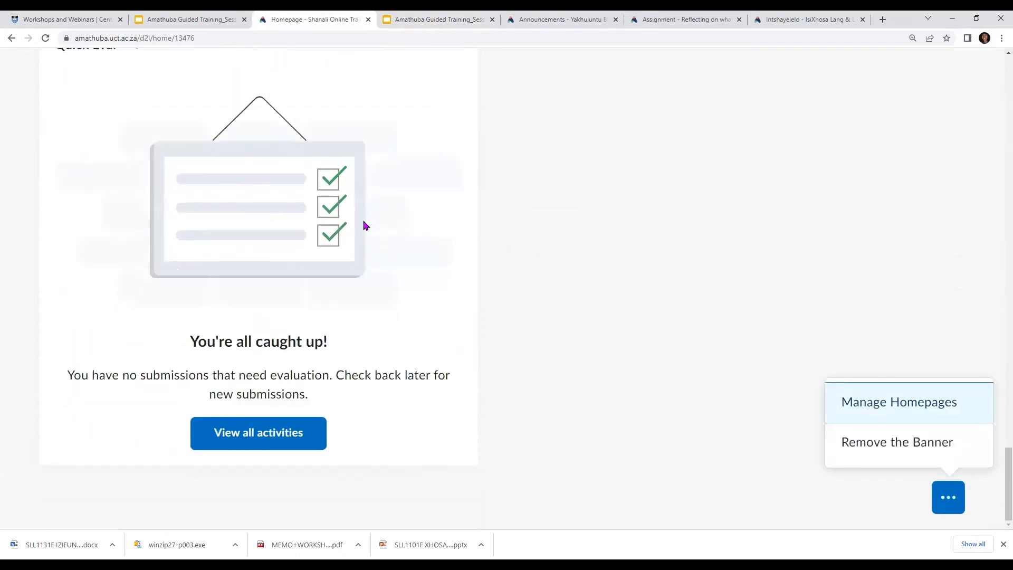
pyautogui.scroll(15, 418, 163)
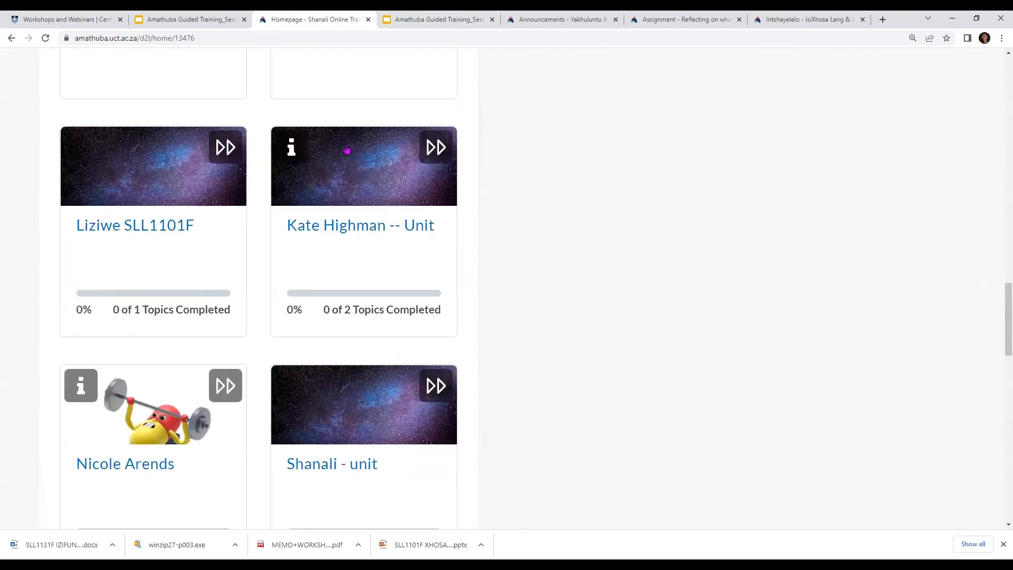
pyautogui.scroll(12, 347, 149)
pyautogui.scroll(8, 347, 150)
# Step: Open the online training course's calendar and view it in the Agenda, Day, Week and Month layouts
pyautogui.click(348, 149)
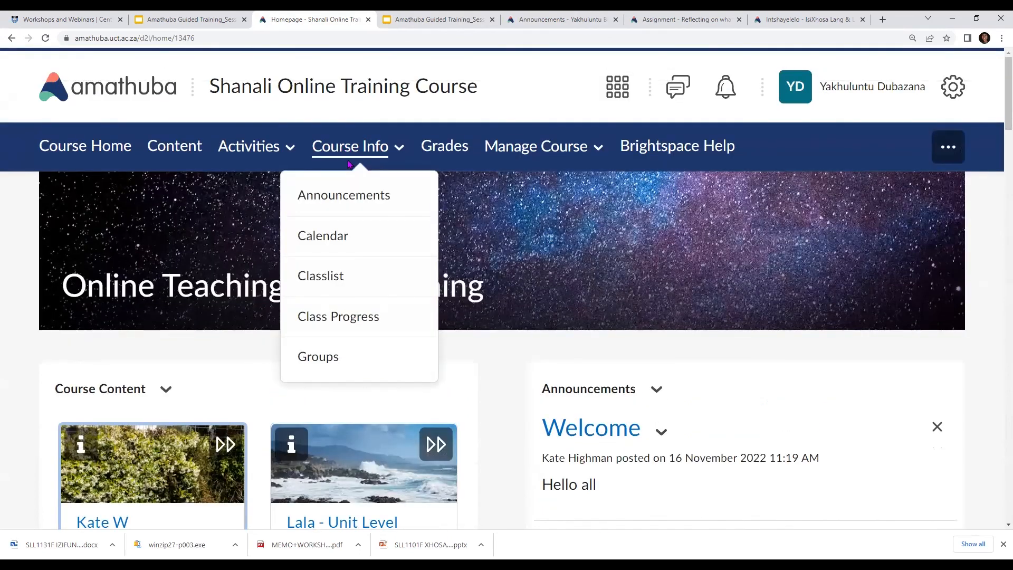
pyautogui.click(357, 240)
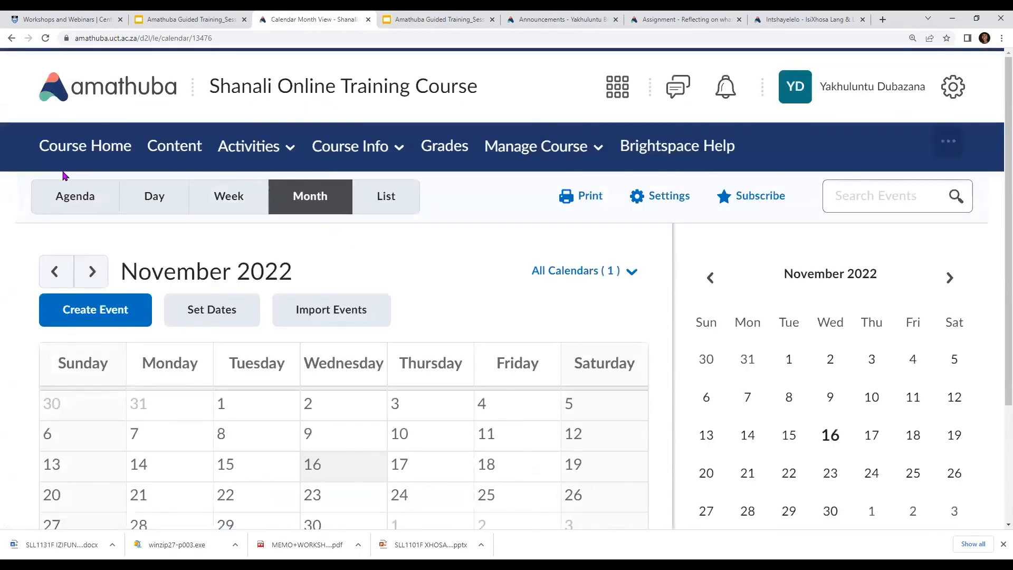
pyautogui.click(63, 199)
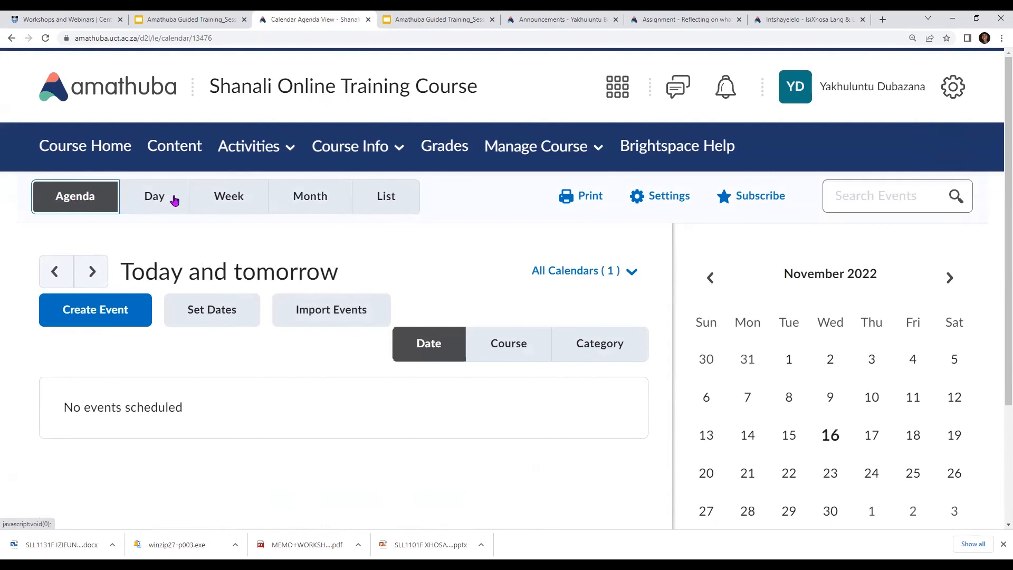
pyautogui.click(159, 196)
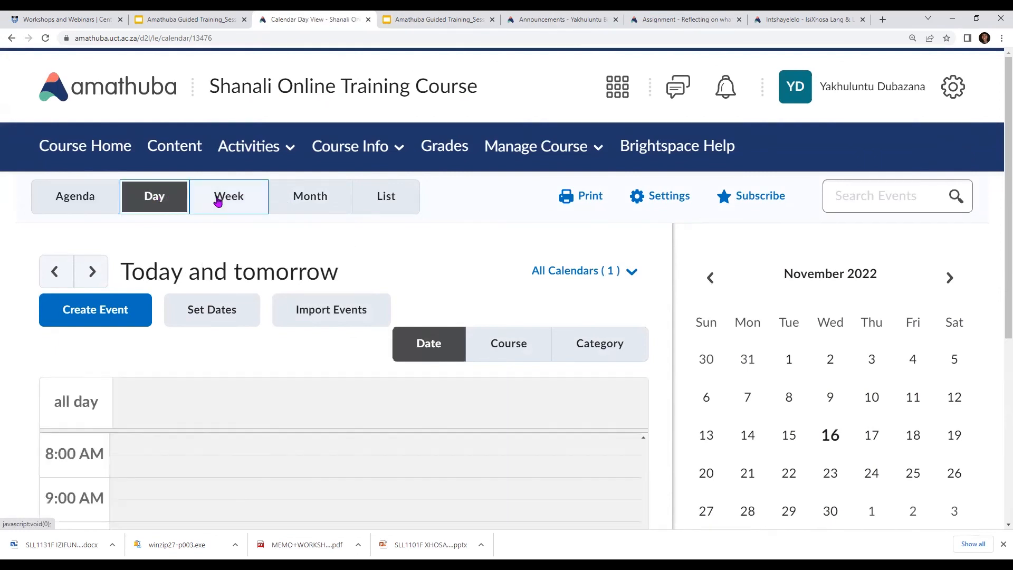
pyautogui.click(229, 200)
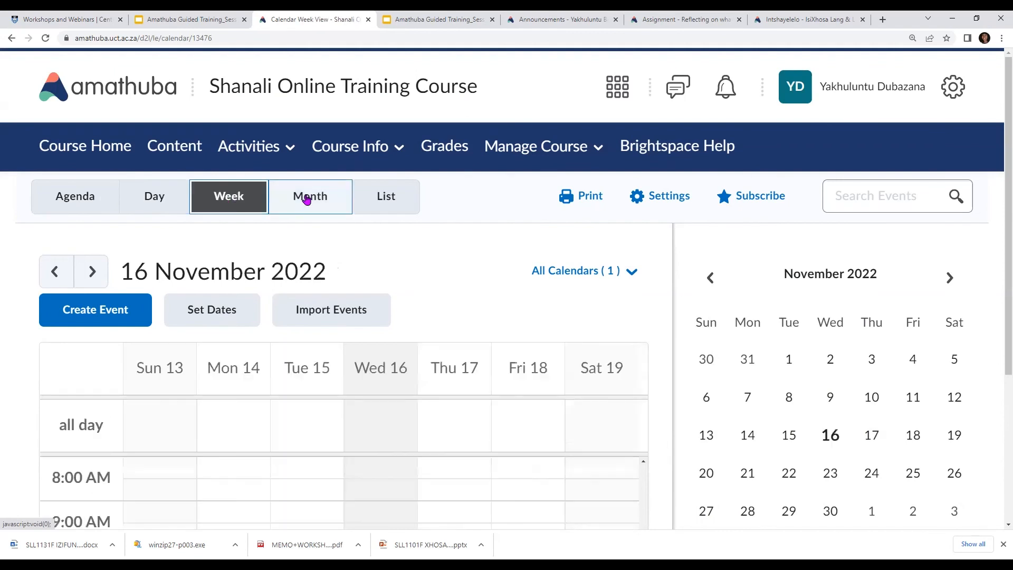
pyautogui.click(299, 195)
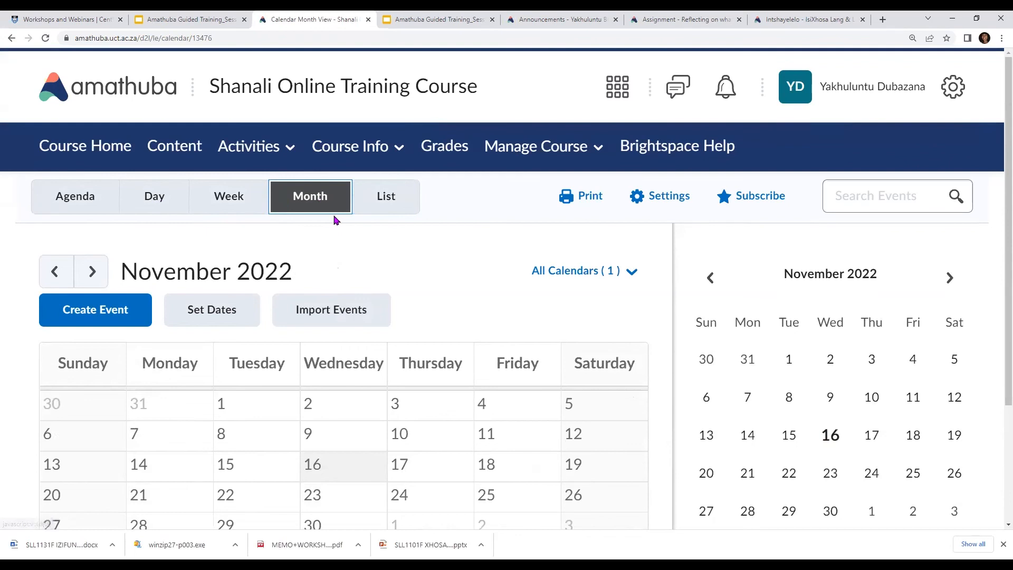
pyautogui.scroll(-1, 336, 220)
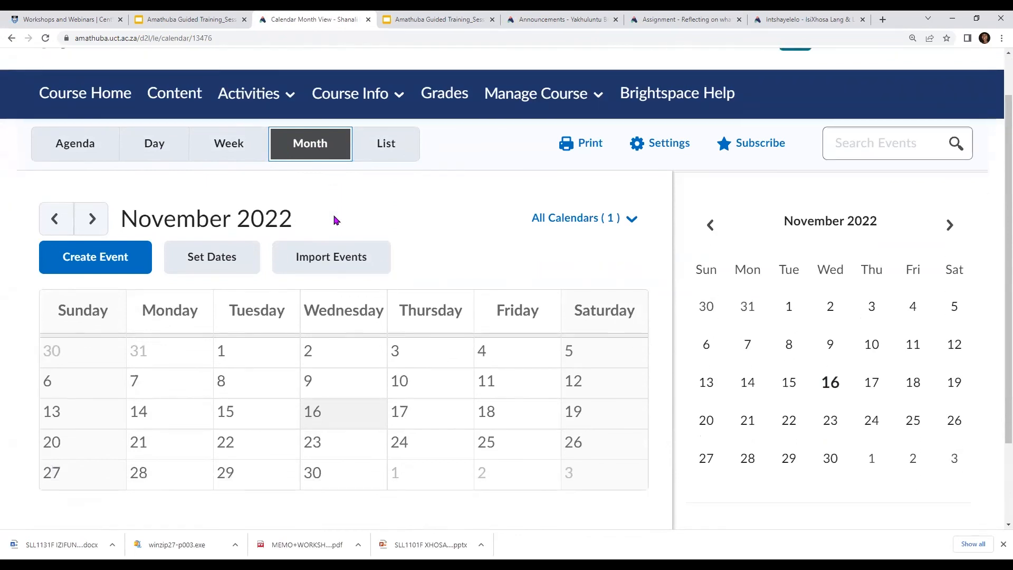
pyautogui.scroll(1, 274, 190)
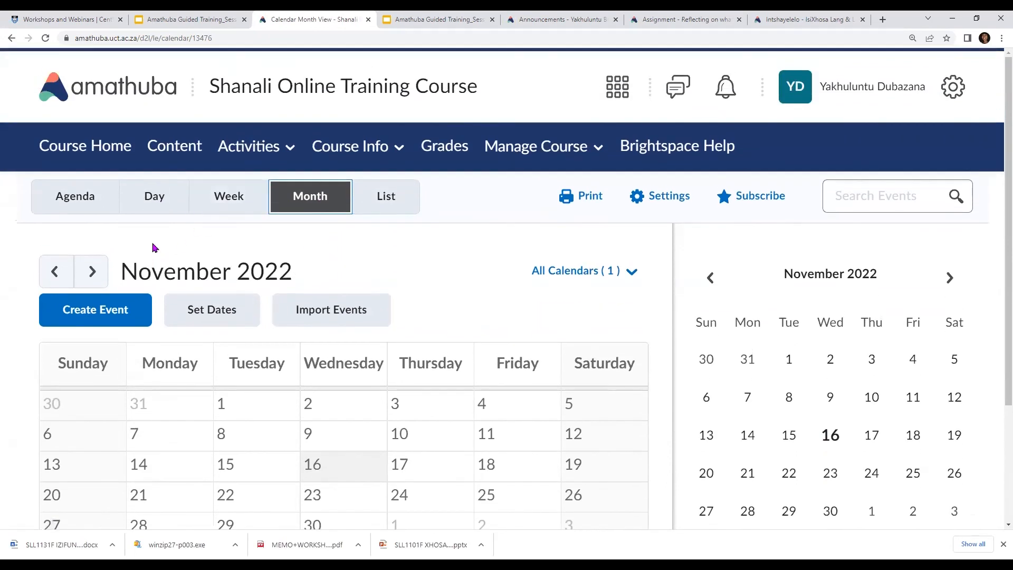
# Step: Start a new calendar event in the online training course and title it "Quiz 1"
pyautogui.click(94, 310)
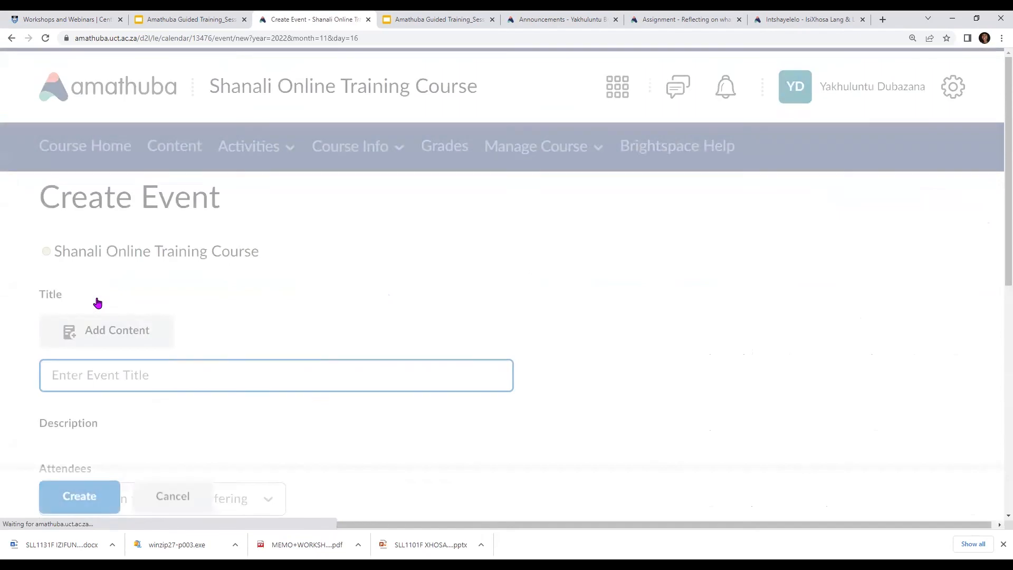
pyautogui.scroll(-2, 196, 262)
pyautogui.scroll(2, 165, 265)
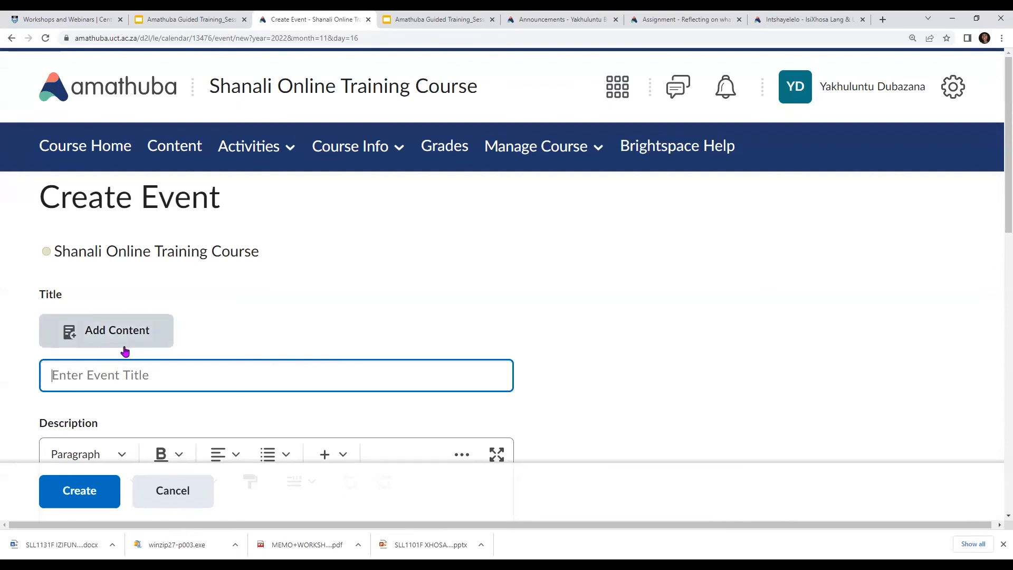
pyautogui.write('Test')
pyautogui.press('BackSpace')
pyautogui.press('BackSpace')
pyautogui.press('BackSpace')
pyautogui.press('BackSpace')
pyautogui.write('Quiz 1')
# Step: Look over the event's Description field and browse the course modules offered under Add Content, without adding any
pyautogui.scroll(-2, 124, 349)
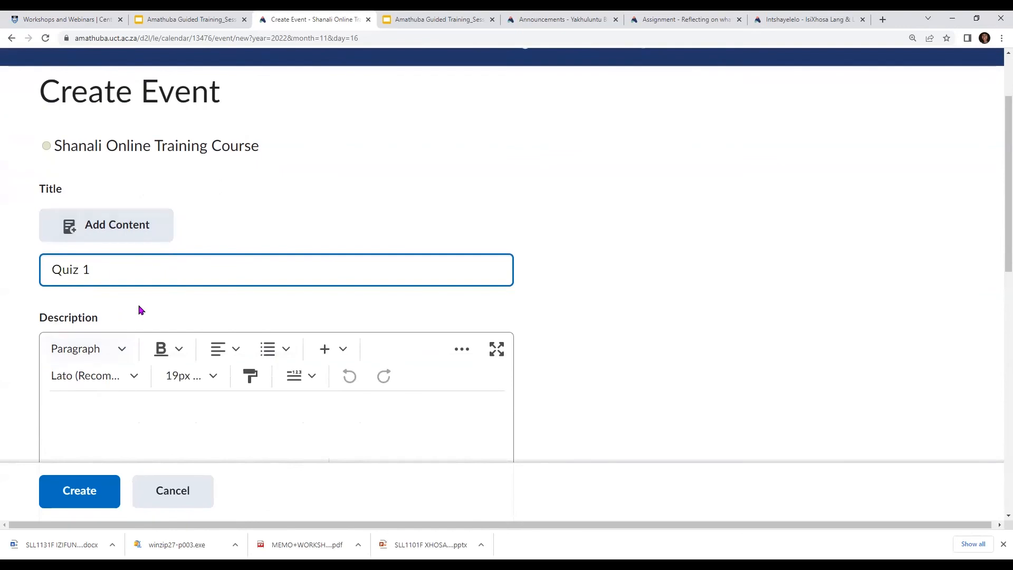
pyautogui.click(104, 408)
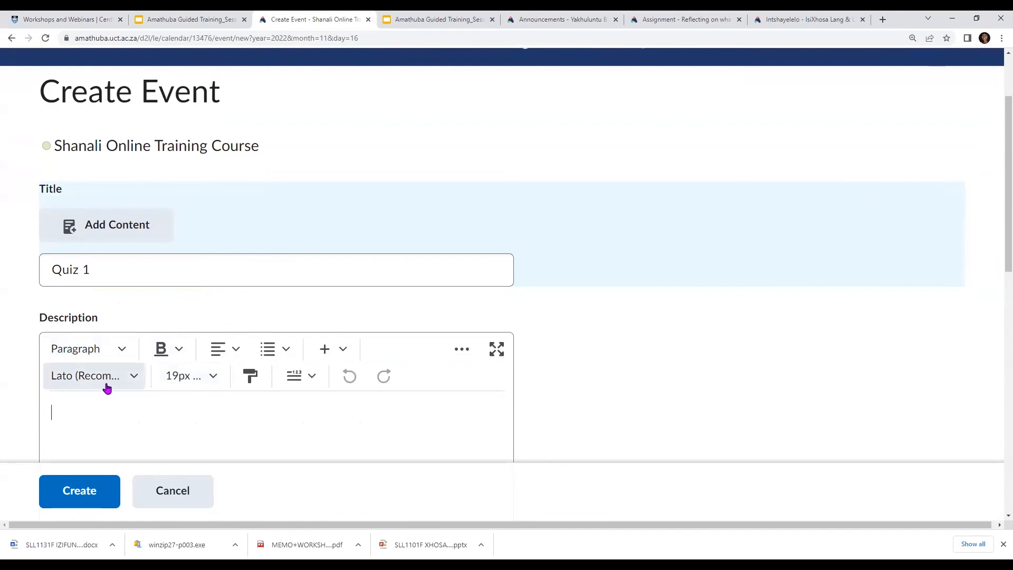
pyautogui.scroll(-1, 108, 369)
pyautogui.scroll(-1, 106, 358)
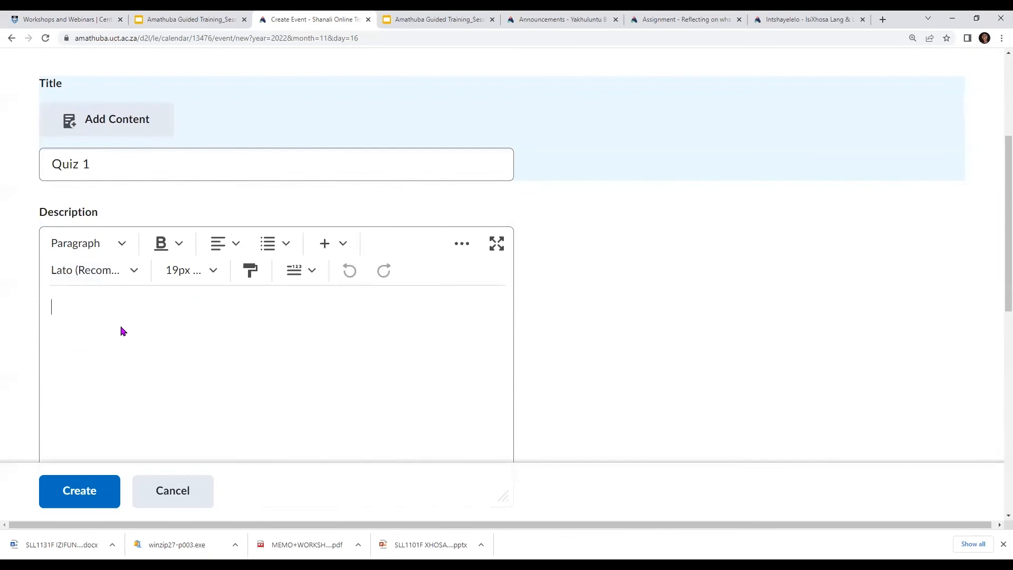
pyautogui.click(110, 123)
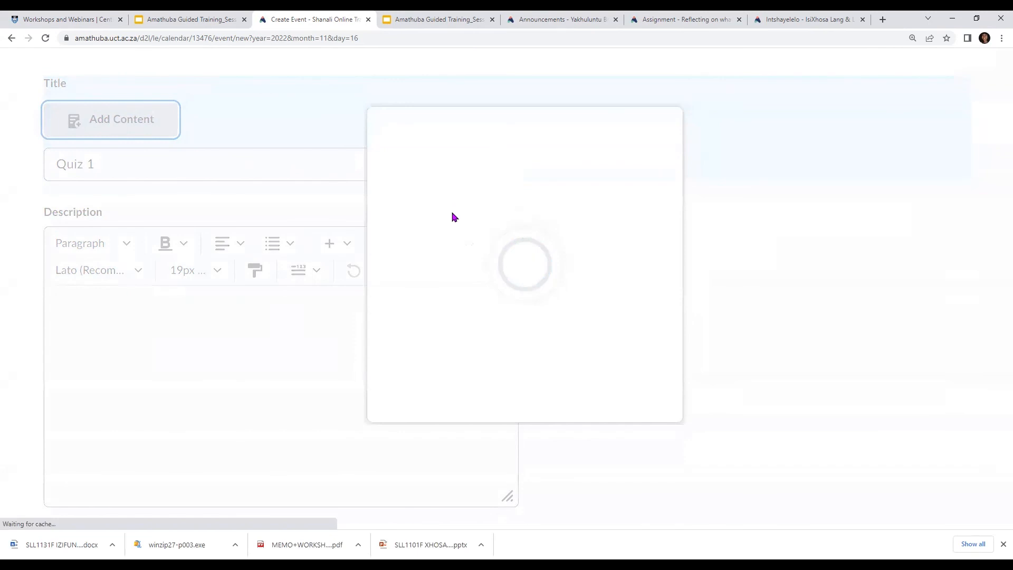
pyautogui.scroll(-2, 444, 246)
pyautogui.scroll(-4, 445, 246)
pyautogui.scroll(4, 445, 244)
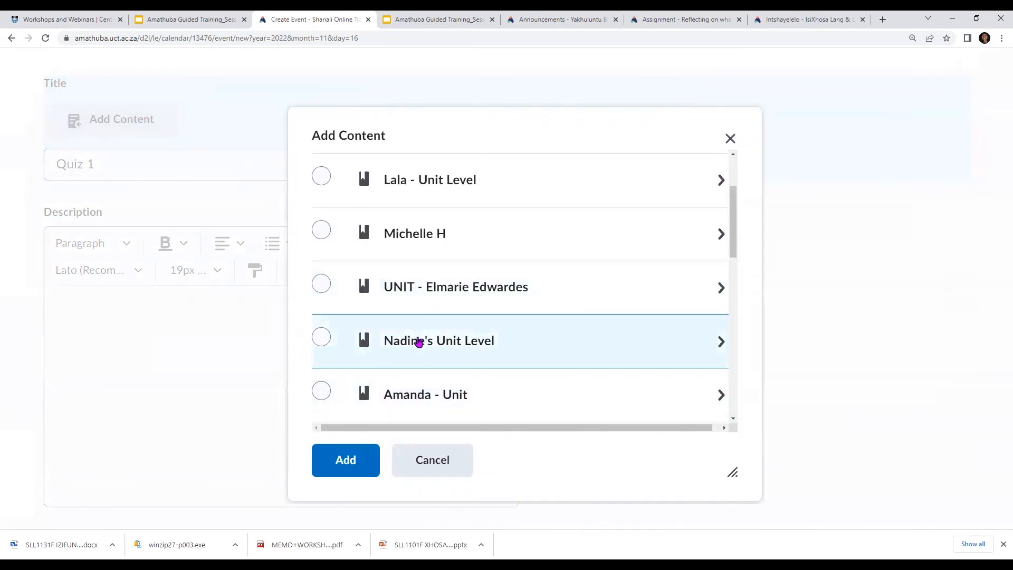
pyautogui.scroll(-3, 387, 224)
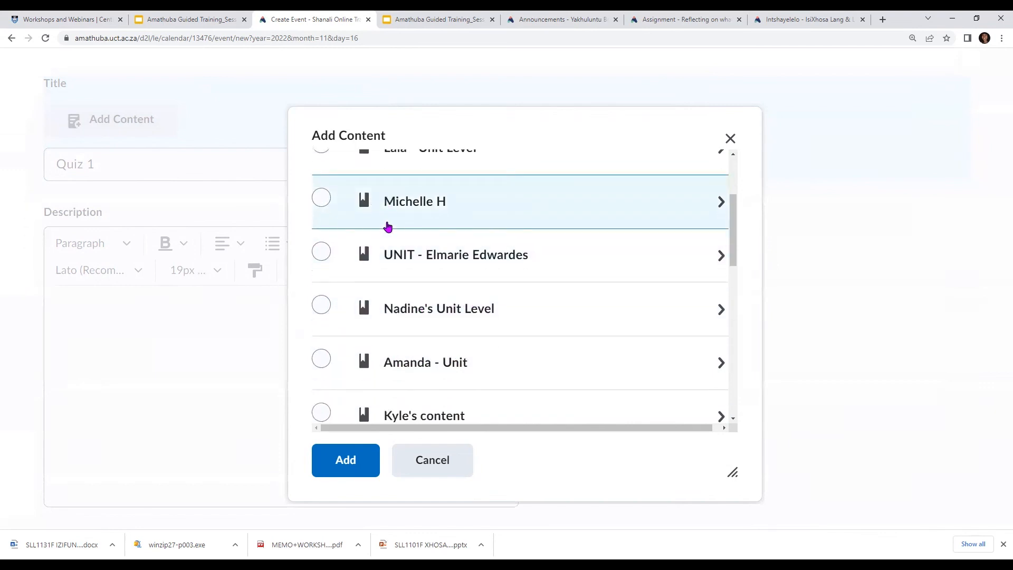
pyautogui.scroll(5, 386, 230)
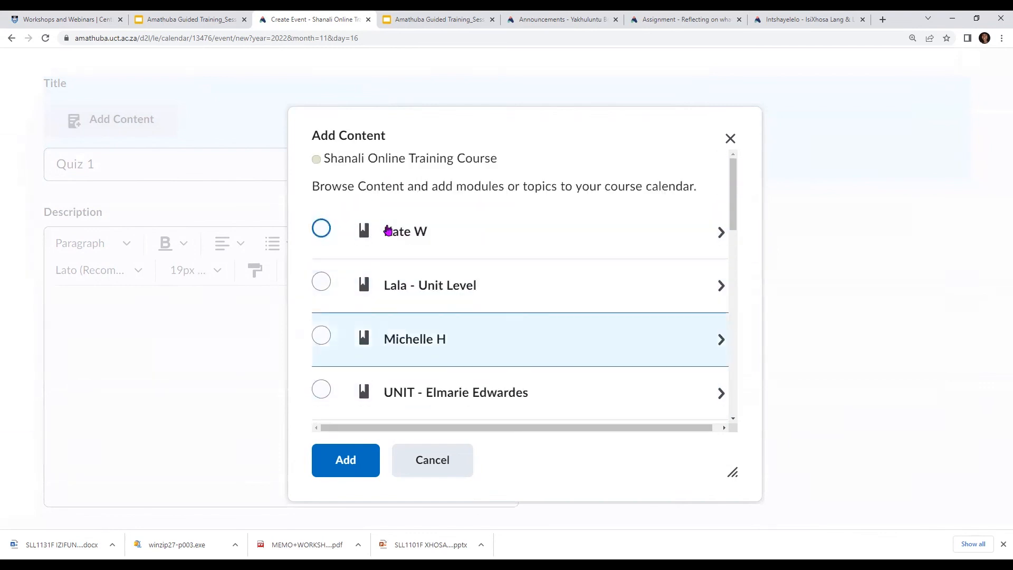
pyautogui.scroll(-8, 387, 228)
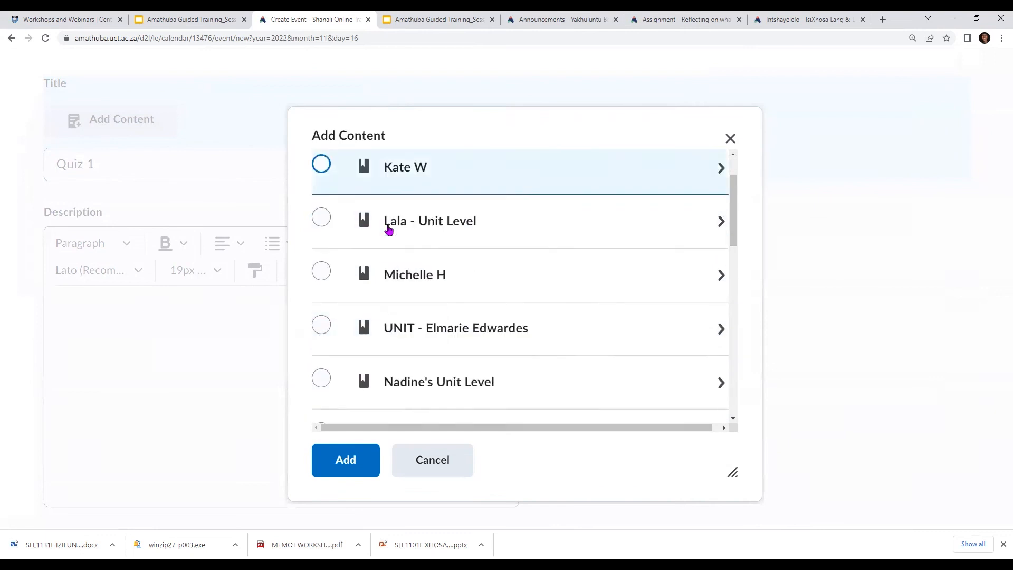
pyautogui.click(425, 463)
# Step: View the attendee choices available for the Quiz 1 event
pyautogui.click(136, 303)
pyautogui.scroll(-3, 99, 296)
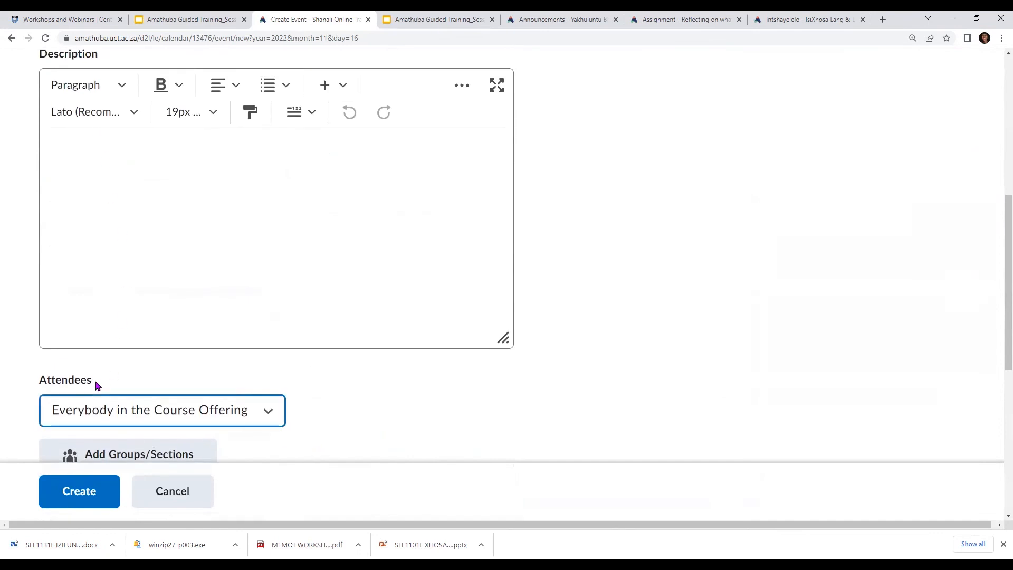
pyautogui.click(207, 417)
pyautogui.scroll(-2, 201, 308)
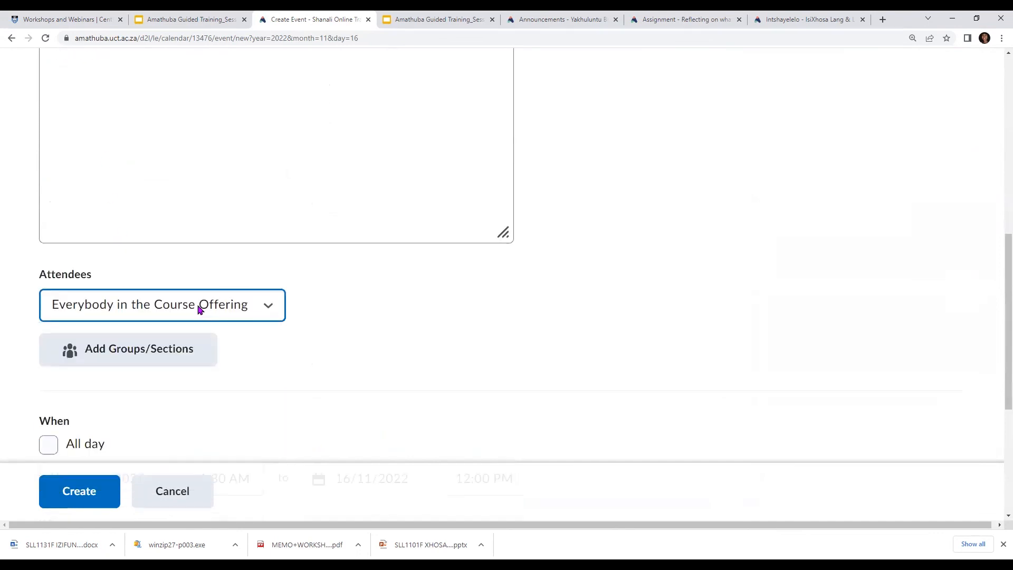
pyautogui.click(200, 309)
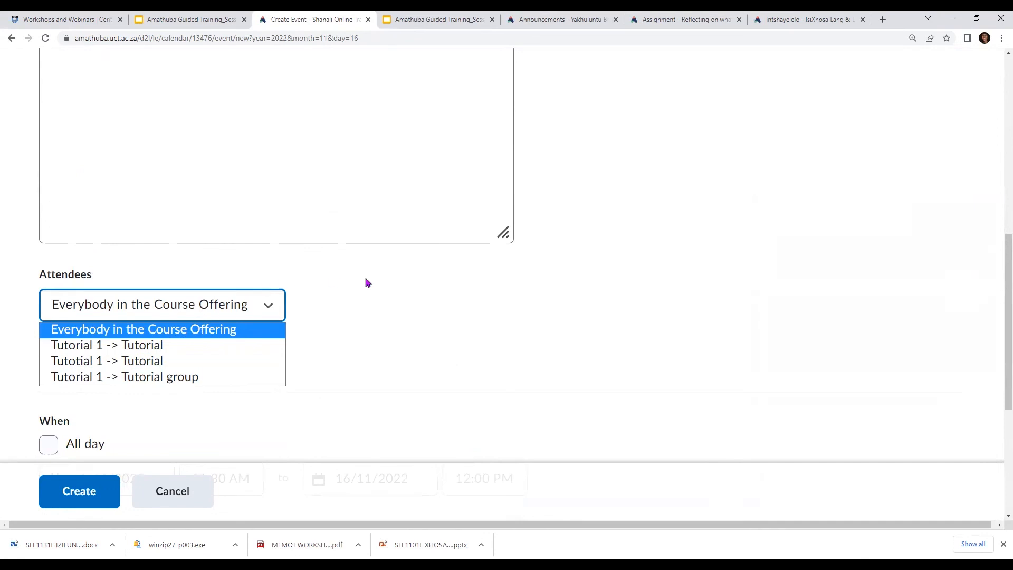
# Step: View the start time choices available for the Quiz 1 event
pyautogui.scroll(-3, 258, 315)
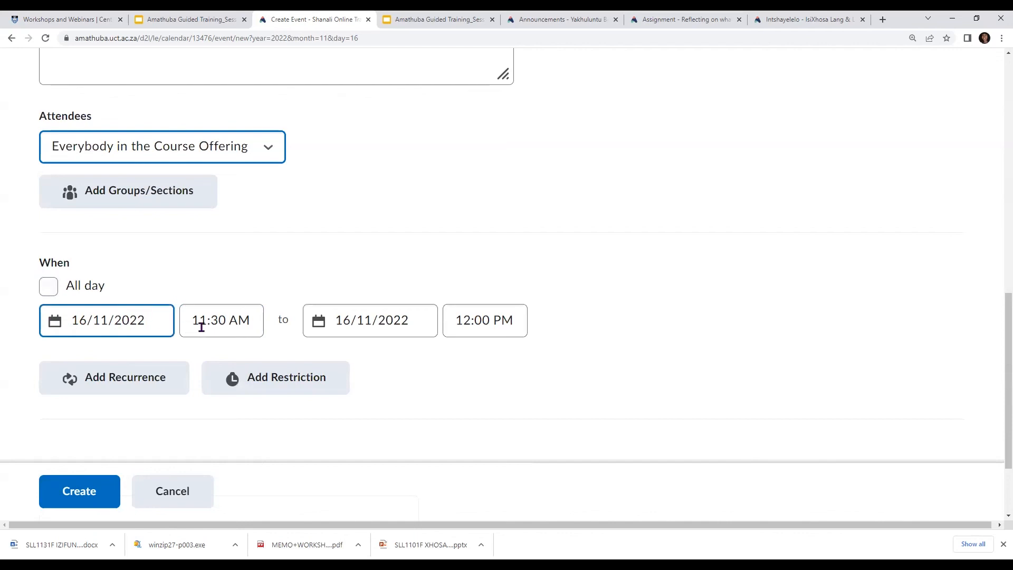
pyautogui.click(225, 328)
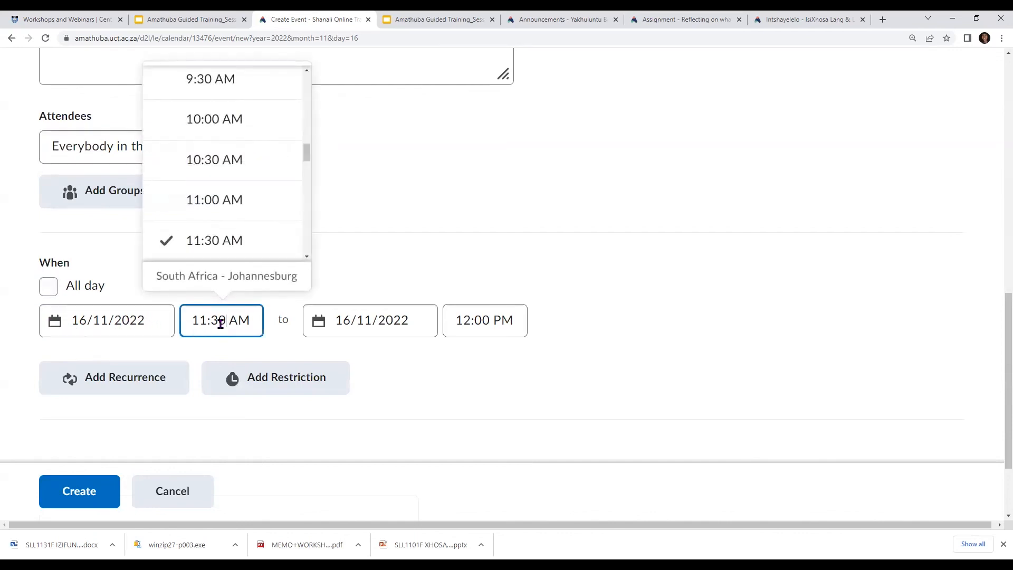
pyautogui.click(220, 324)
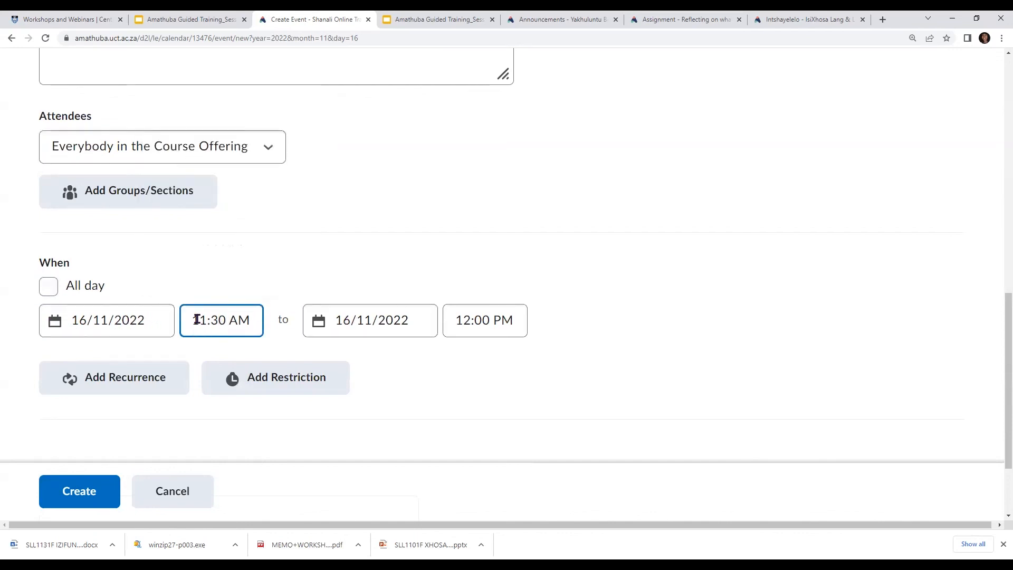
# Step: Add a recurrence to the Quiz 1 event that repeats weekly on Mondays
pyautogui.scroll(-2, 326, 304)
pyautogui.scroll(2, 328, 300)
pyautogui.click(105, 383)
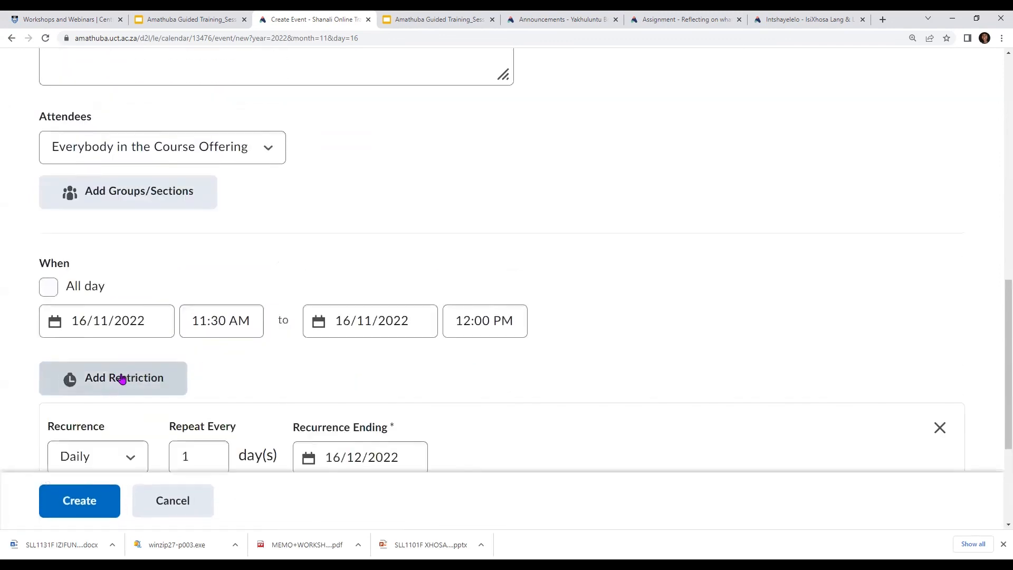
pyautogui.scroll(-1, 126, 370)
pyautogui.click(104, 386)
pyautogui.scroll(-2, 104, 387)
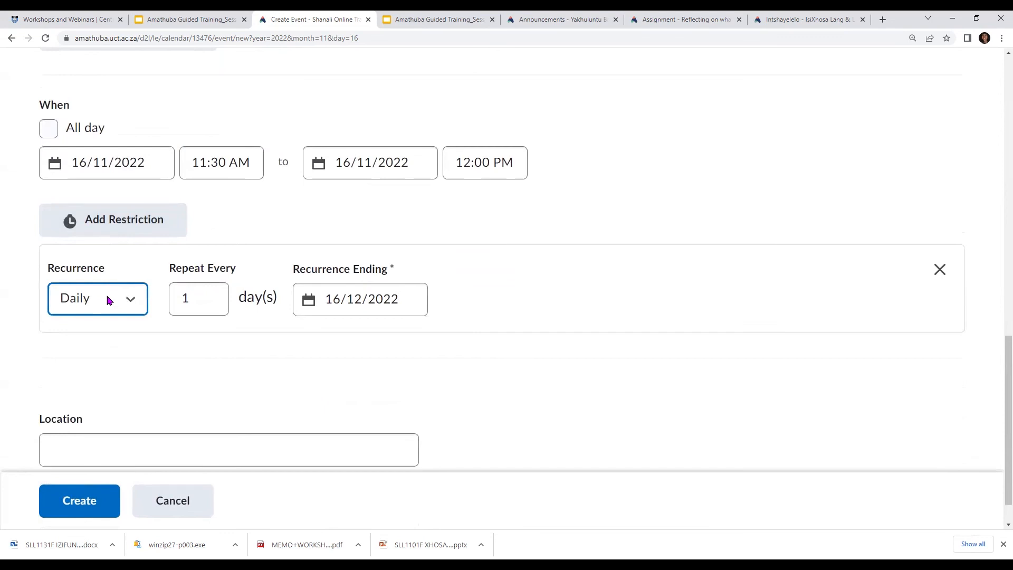
pyautogui.click(107, 300)
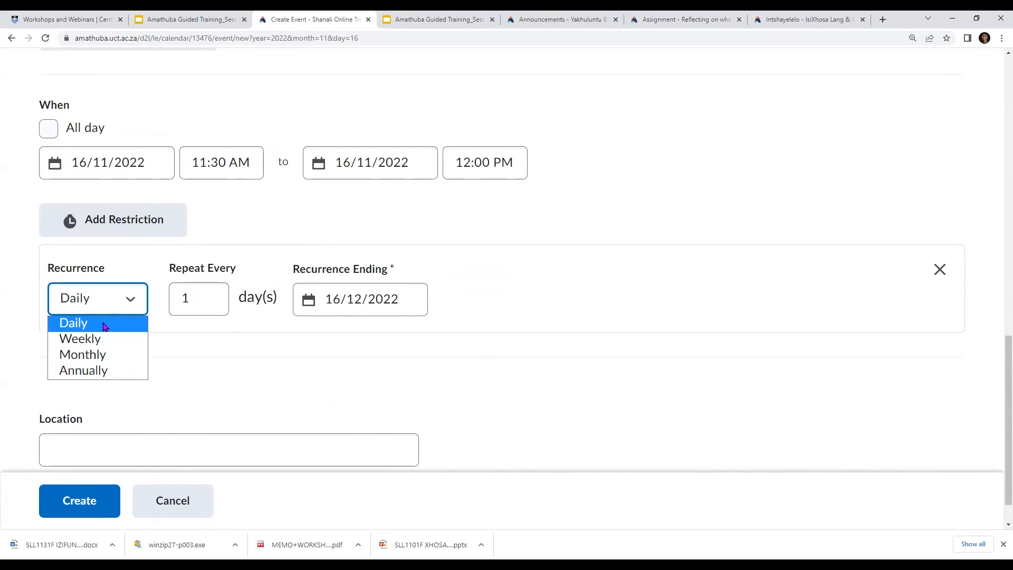
pyautogui.click(103, 341)
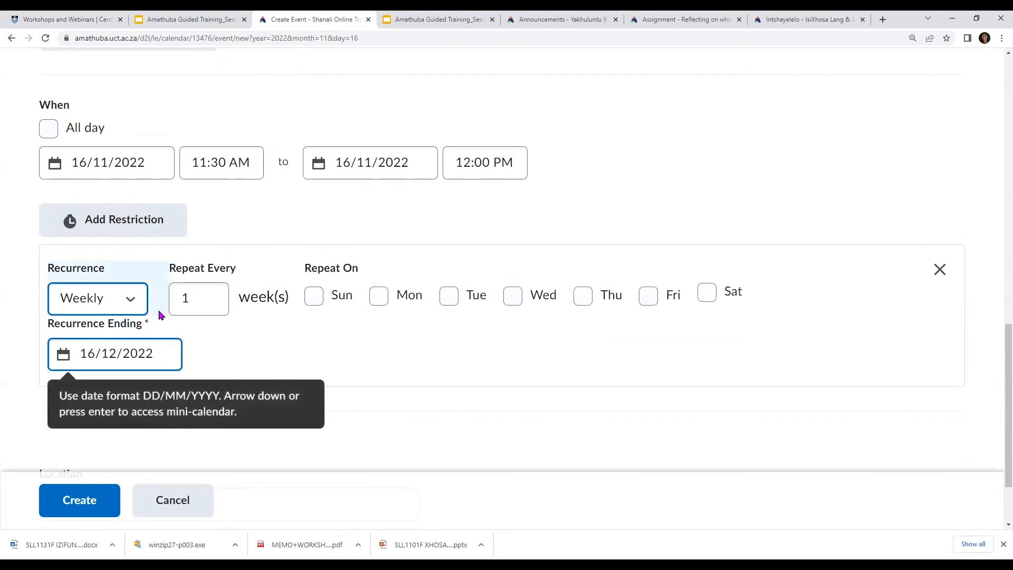
pyautogui.click(196, 293)
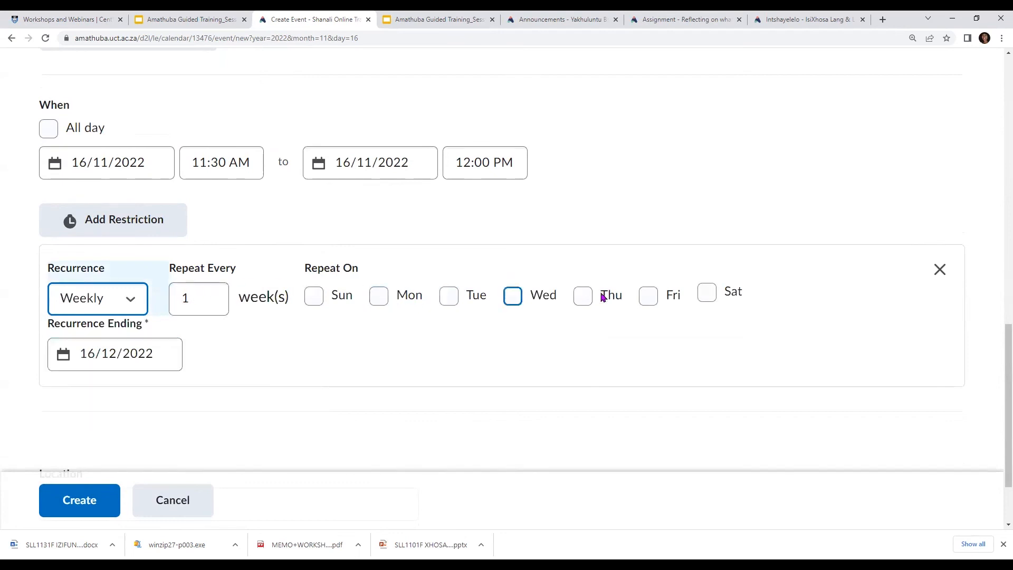
pyautogui.click(378, 299)
pyautogui.scroll(-2, 237, 343)
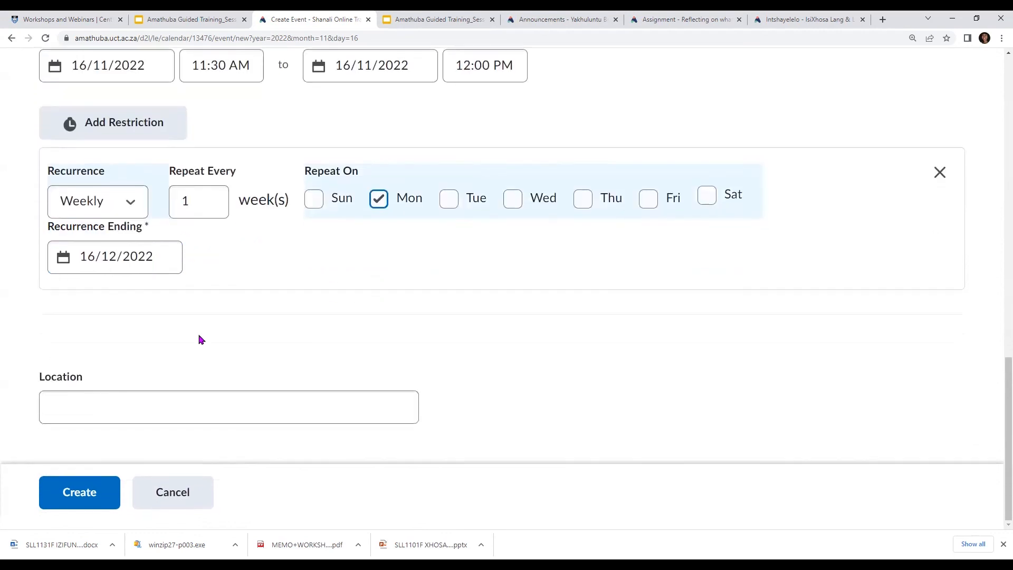
# Step: Look over the Location field and the rest of the event form, then create the Quiz 1 event
pyautogui.click(145, 400)
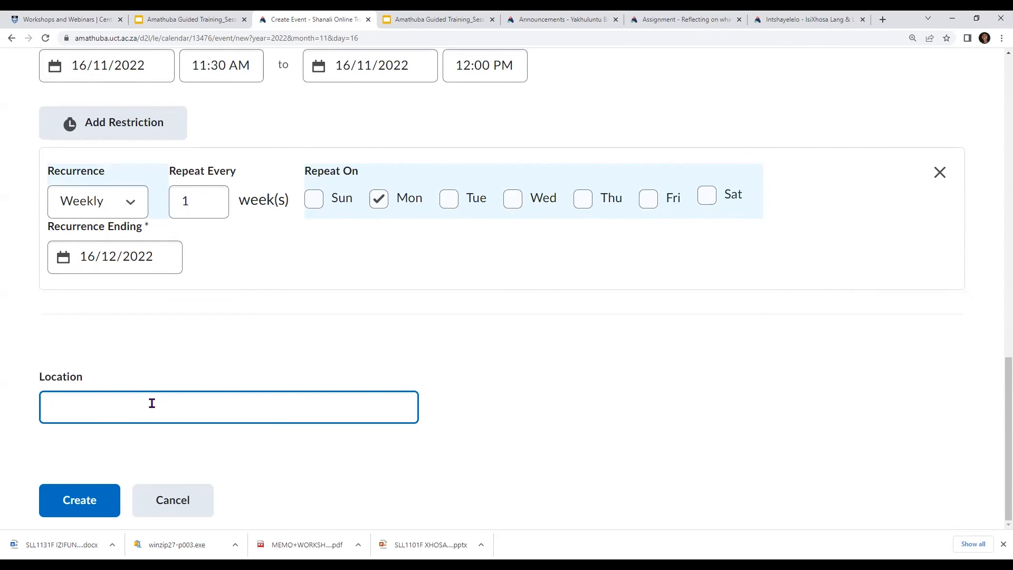
pyautogui.scroll(3, 152, 404)
pyautogui.scroll(3, 153, 410)
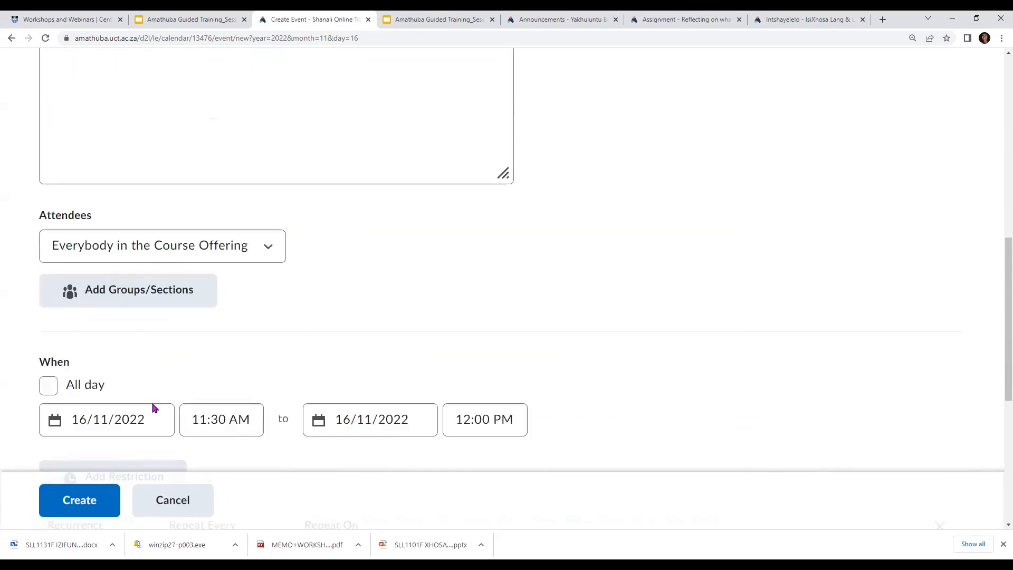
pyautogui.scroll(10, 153, 408)
pyautogui.scroll(-5, 153, 408)
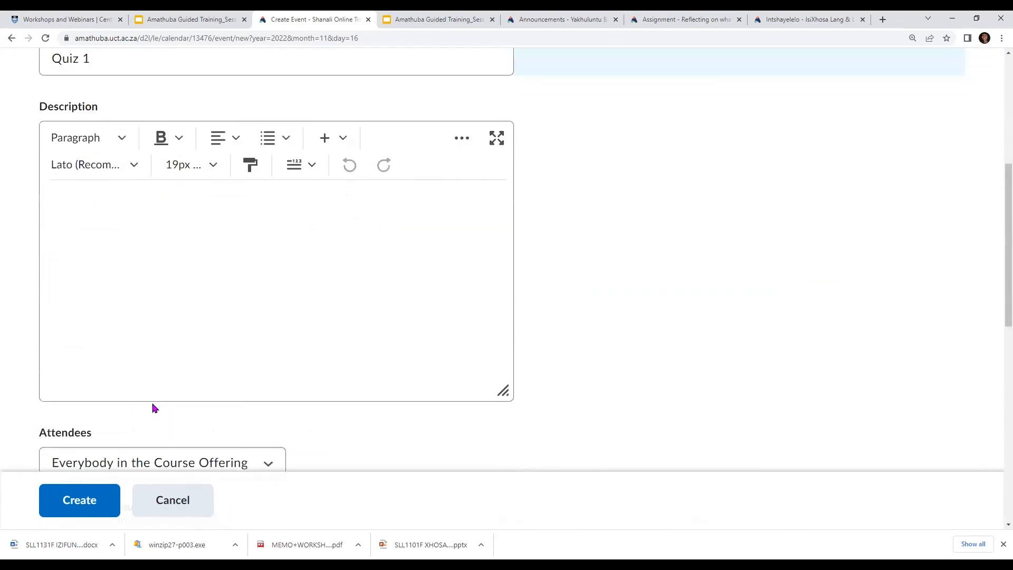
pyautogui.scroll(-10, 154, 408)
pyautogui.click(99, 502)
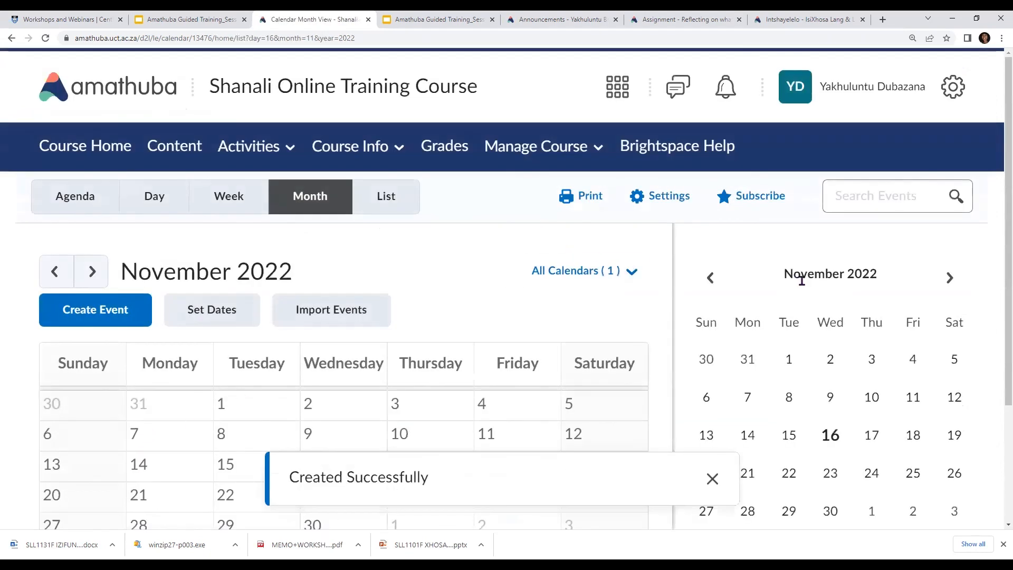
# Step: Check the November 2022 month calendar for the newly created Quiz 1 event
pyautogui.scroll(-3, 486, 343)
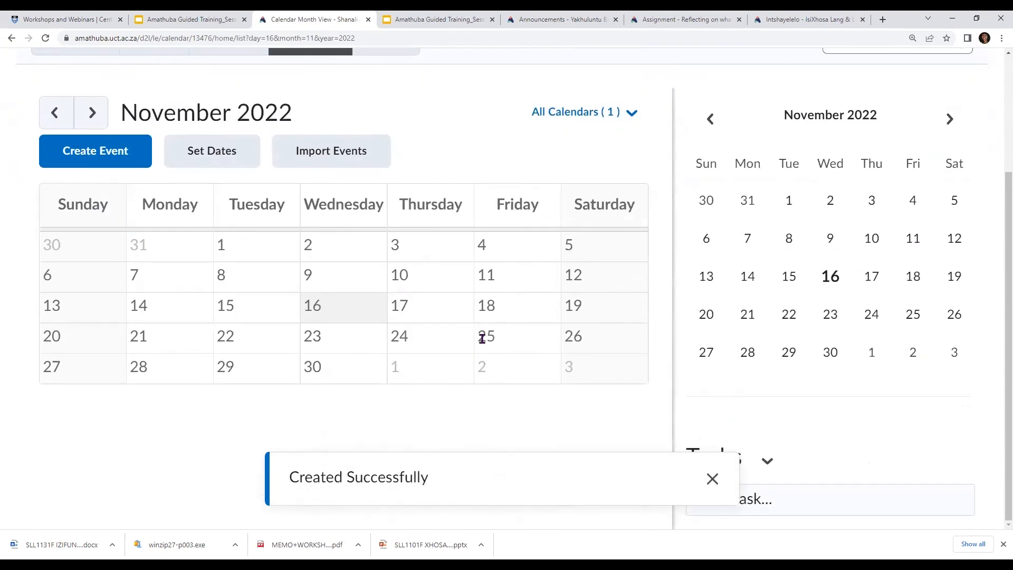
pyautogui.scroll(3, 268, 333)
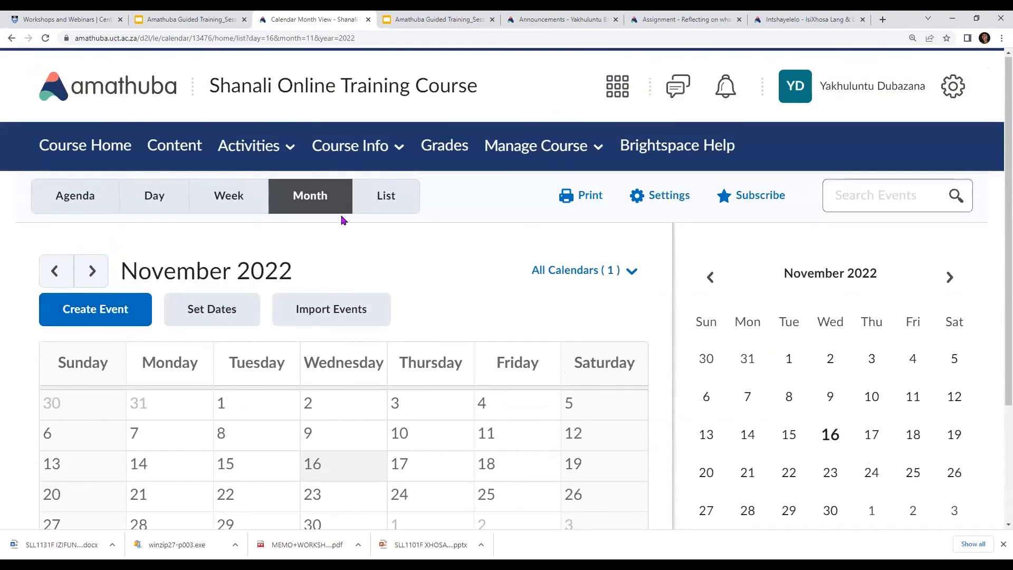
pyautogui.scroll(-2, 876, 271)
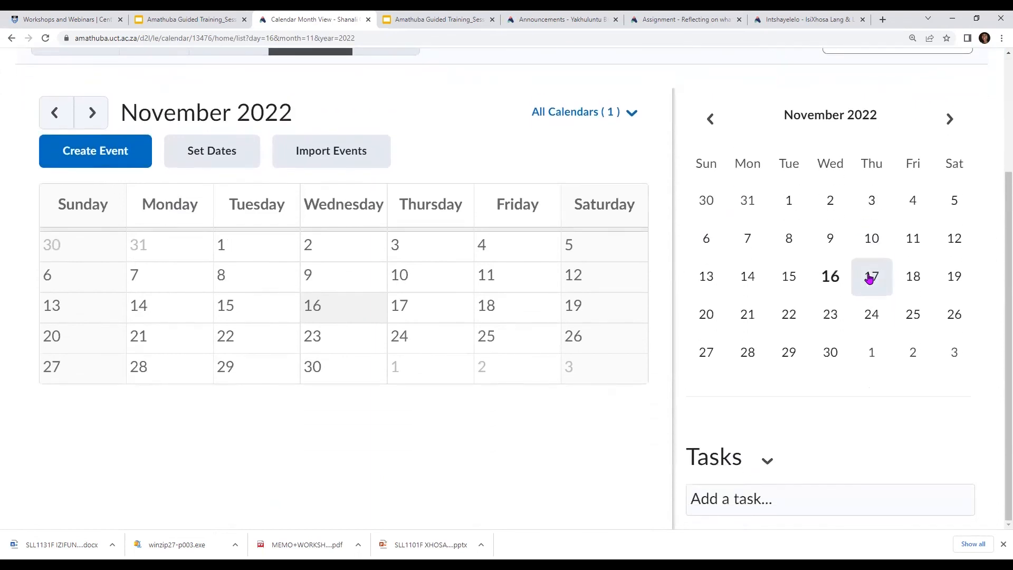
pyautogui.scroll(3, 533, 349)
pyautogui.scroll(-3, 538, 344)
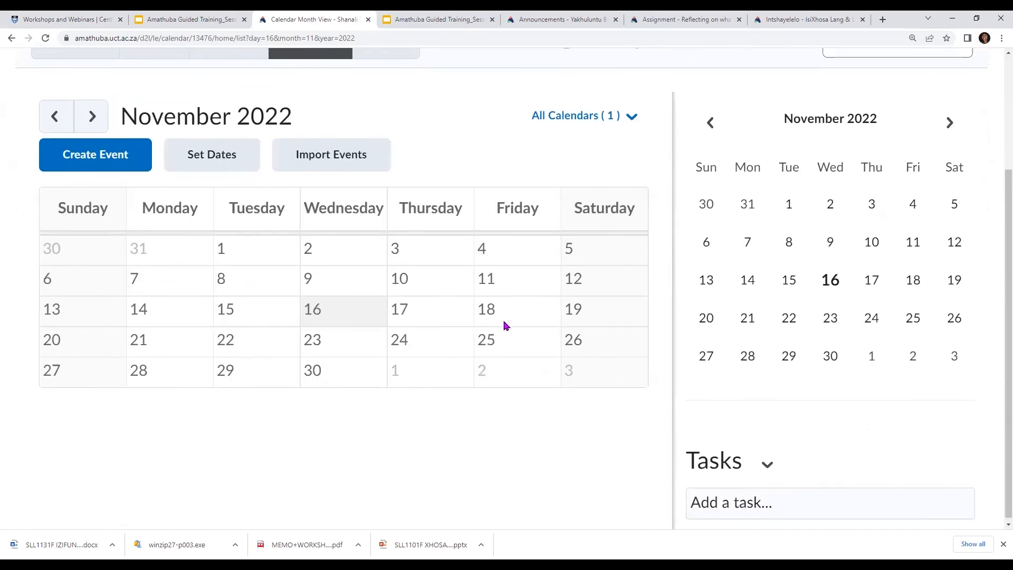
pyautogui.scroll(3, 503, 324)
# Step: Start another calendar event titled "Quiz 1" and set its date to 18/11/2022
pyautogui.click(110, 317)
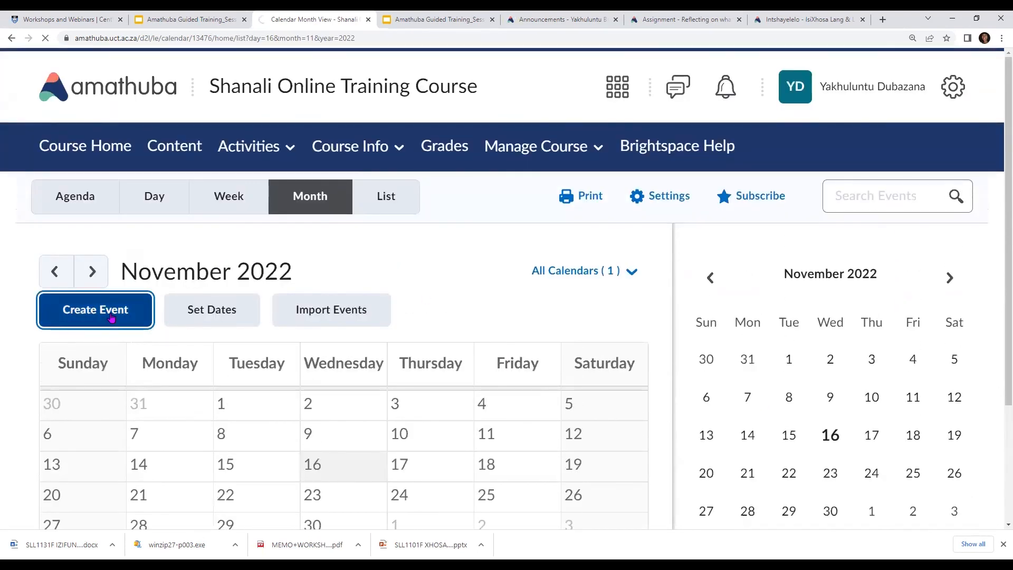
pyautogui.scroll(-4, 192, 306)
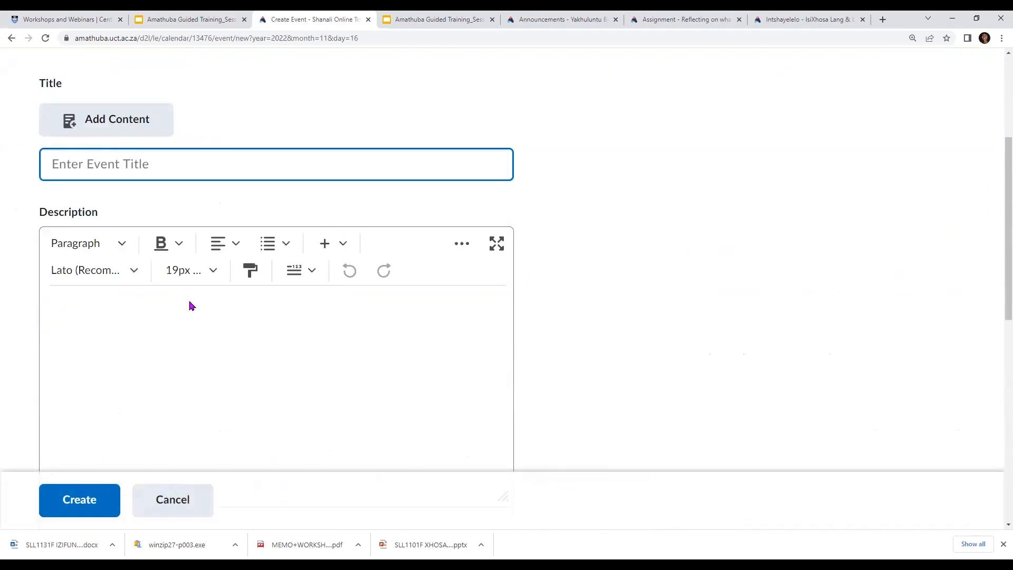
pyautogui.click(108, 167)
pyautogui.write('Quiz 1')
pyautogui.scroll(-8, 207, 234)
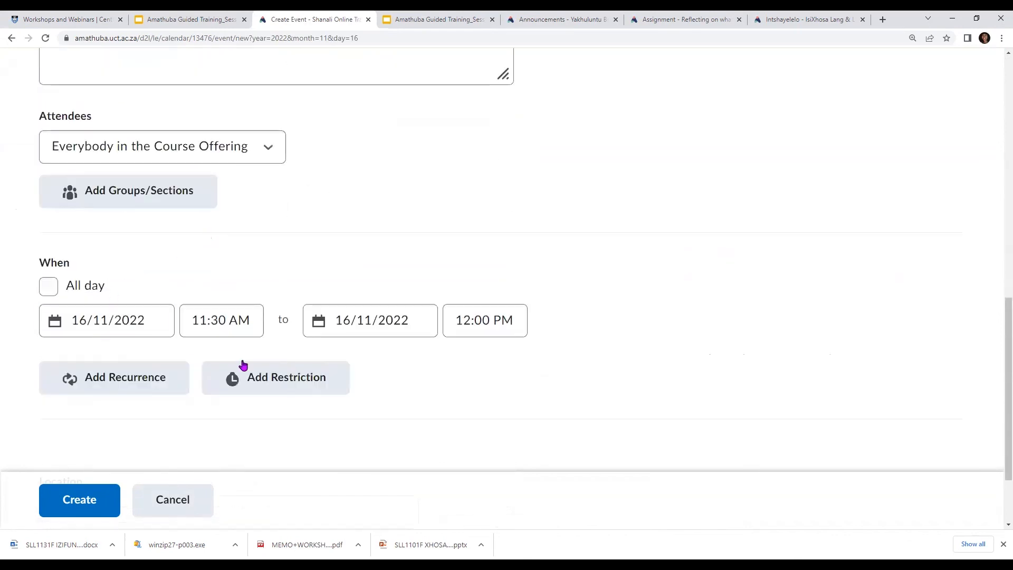
pyautogui.click(117, 324)
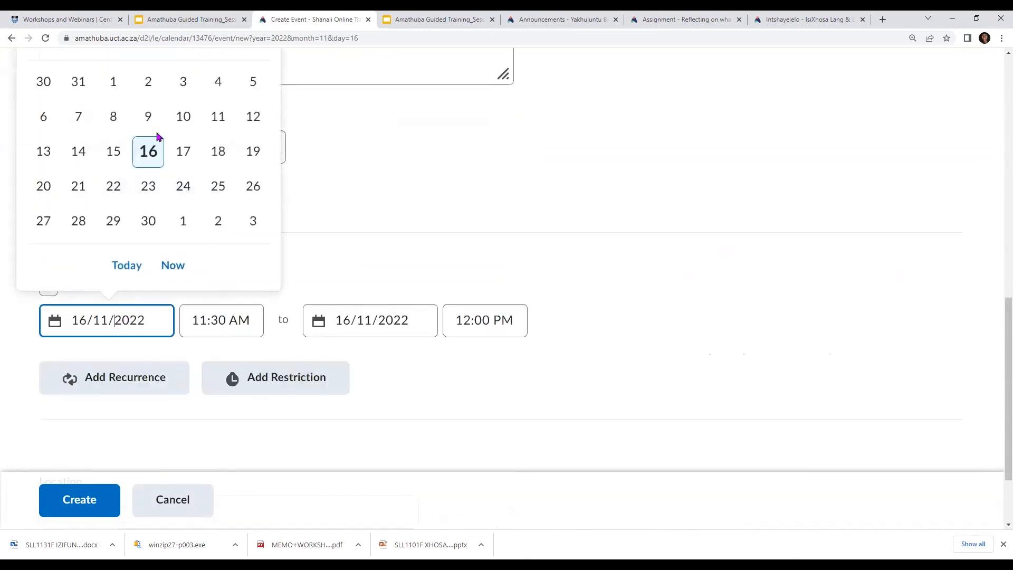
pyautogui.click(218, 153)
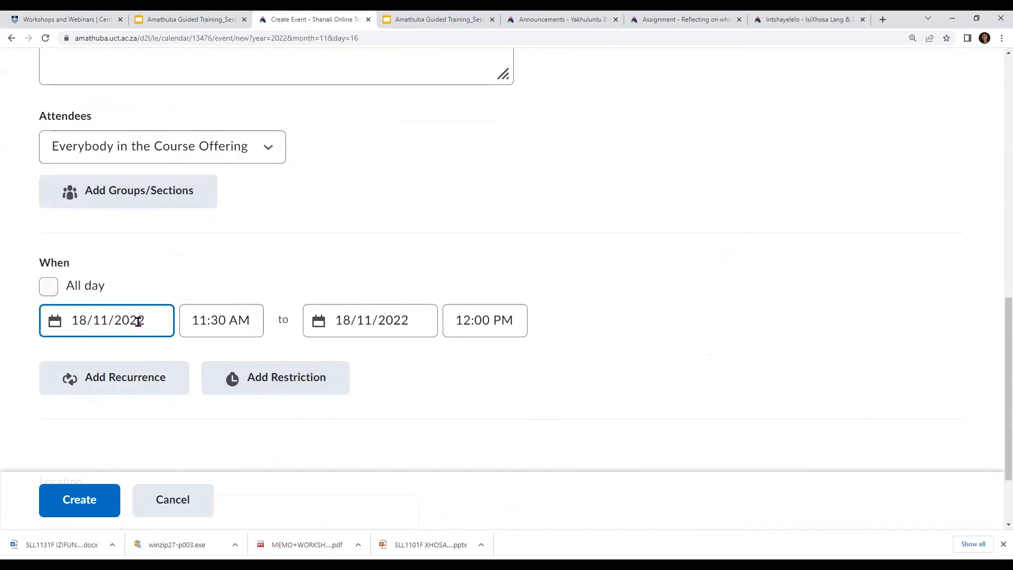
# Step: Add a daily recurrence to the 18/11/2022 Quiz 1 event and create the event
pyautogui.click(127, 376)
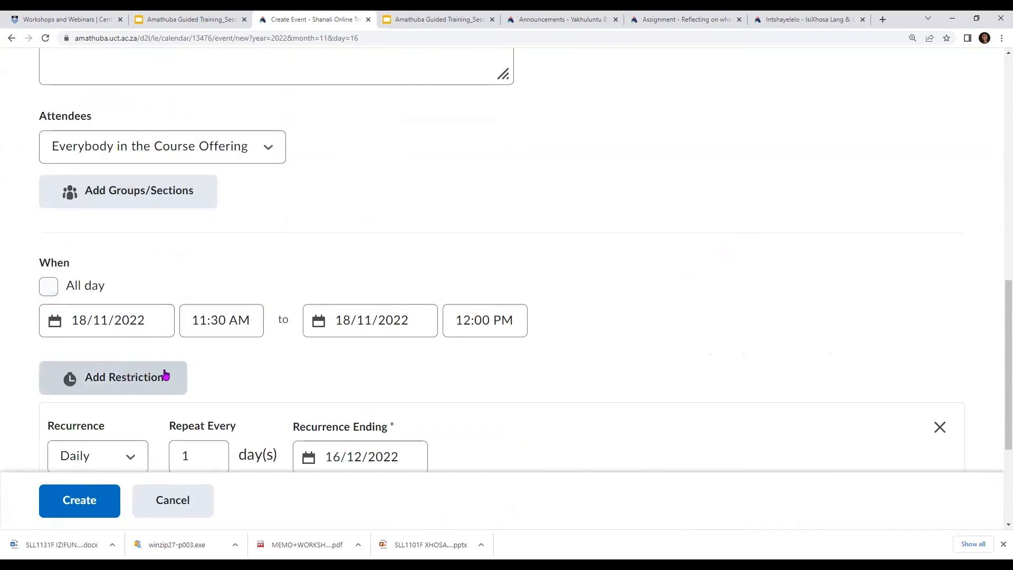
pyautogui.scroll(-4, 175, 349)
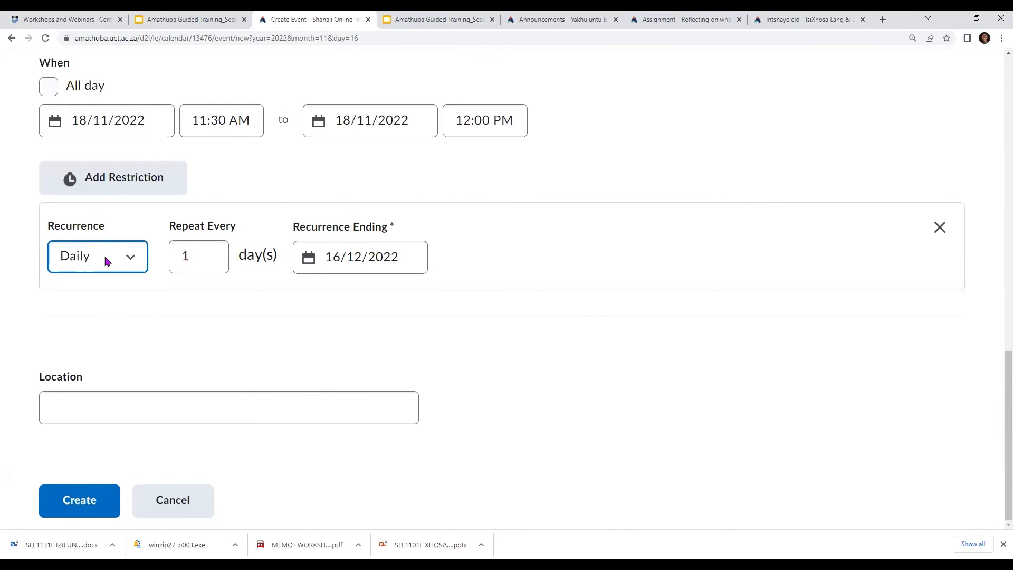
pyautogui.click(113, 260)
pyautogui.click(116, 262)
pyautogui.click(85, 497)
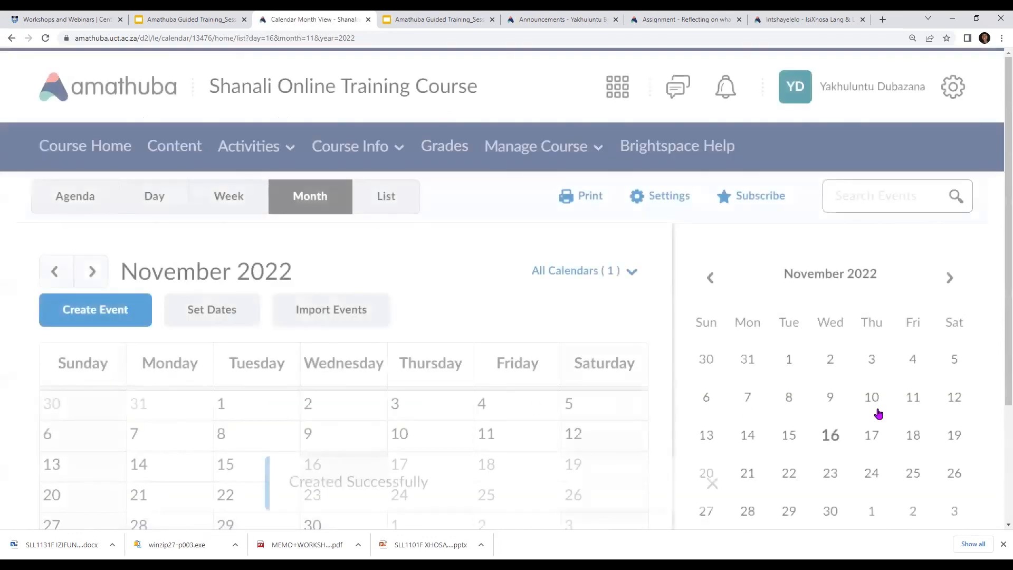
# Step: Look for the Quiz 1 events in the calendar's Month, Week, Agenda and List layouts
pyautogui.scroll(-2, 835, 445)
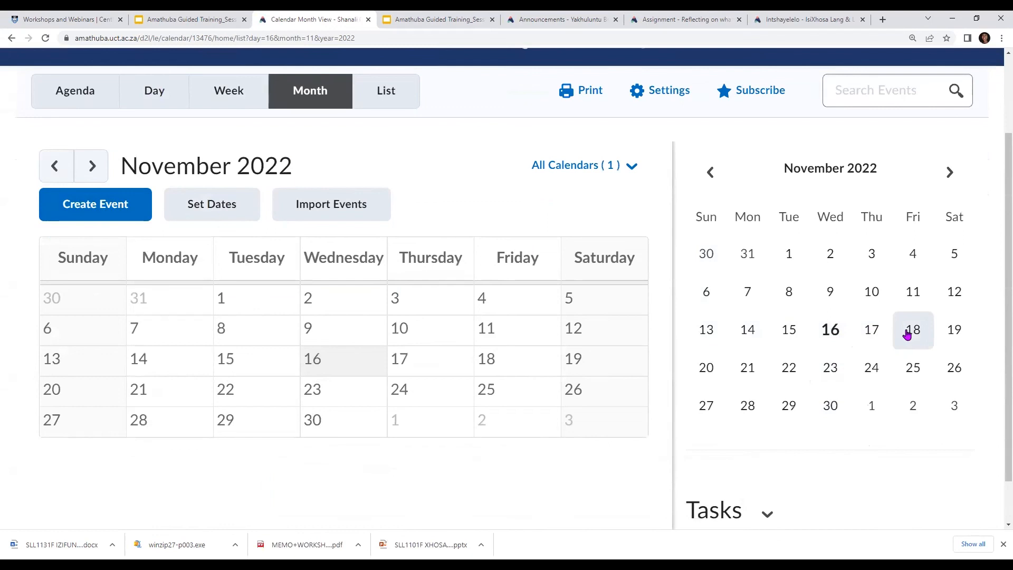
pyautogui.scroll(-1, 907, 334)
pyautogui.scroll(3, 612, 301)
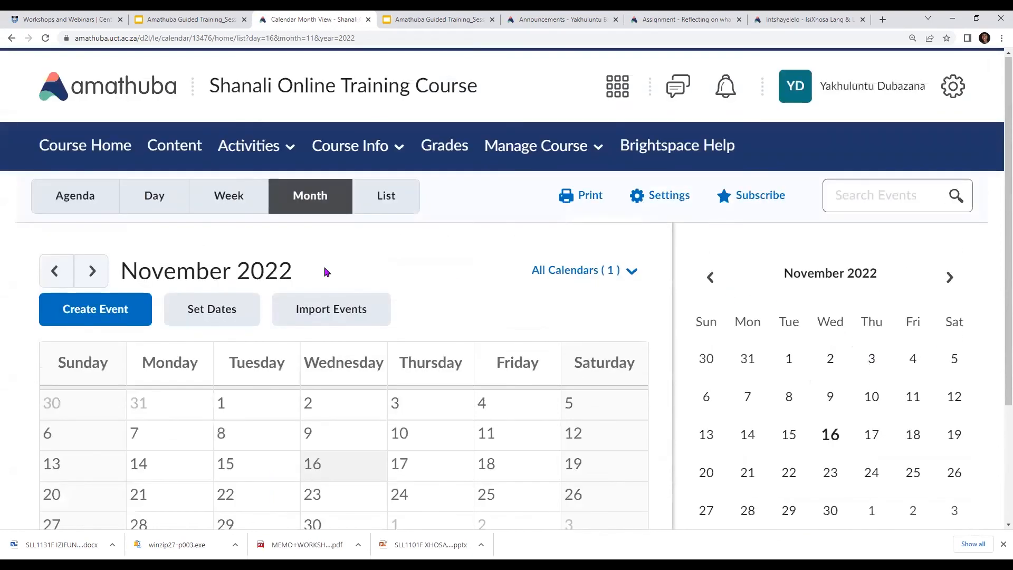
pyautogui.click(232, 207)
pyautogui.scroll(-4, 232, 343)
pyautogui.scroll(8, 132, 222)
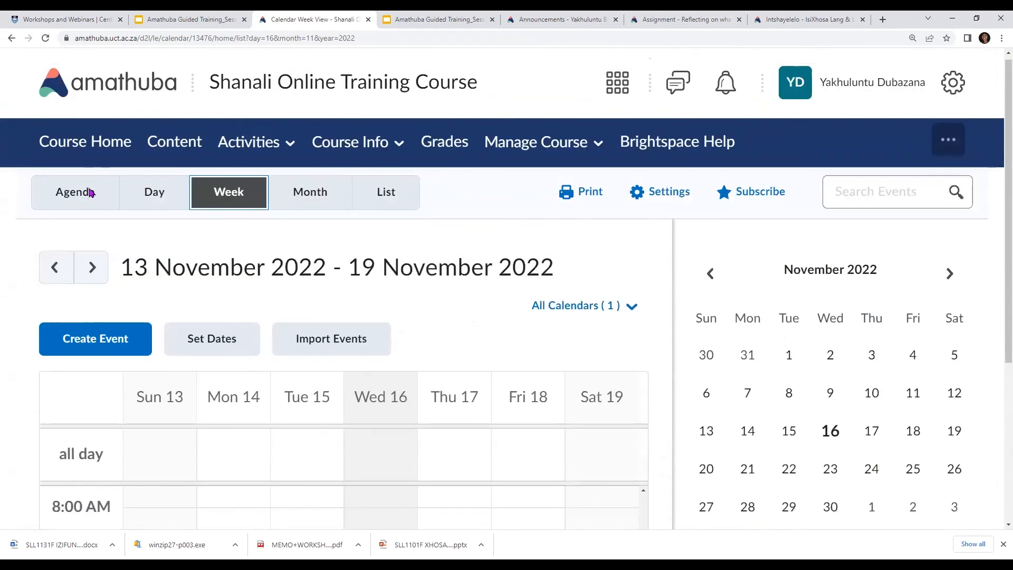
pyautogui.click(90, 198)
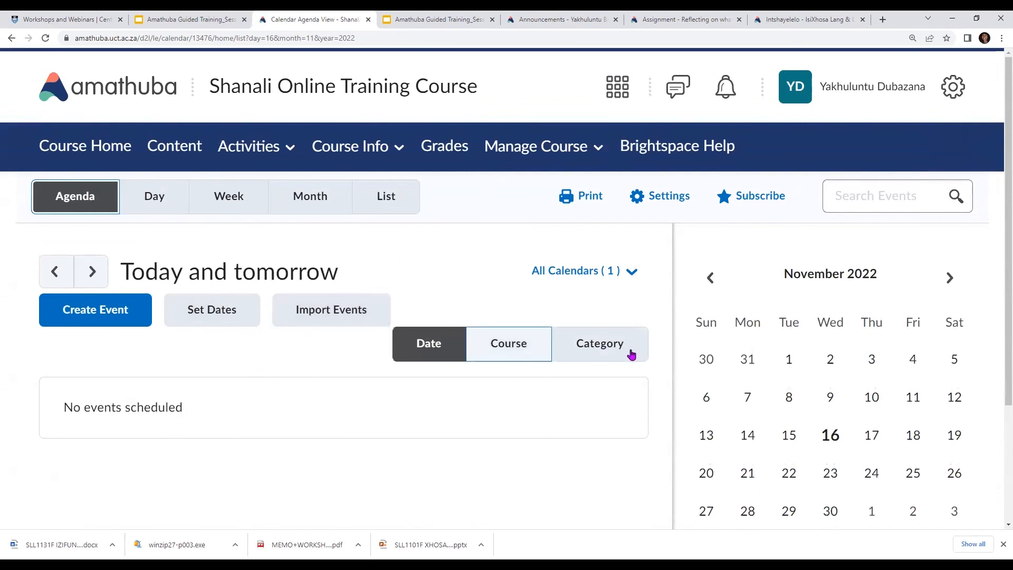
pyautogui.scroll(-3, 819, 362)
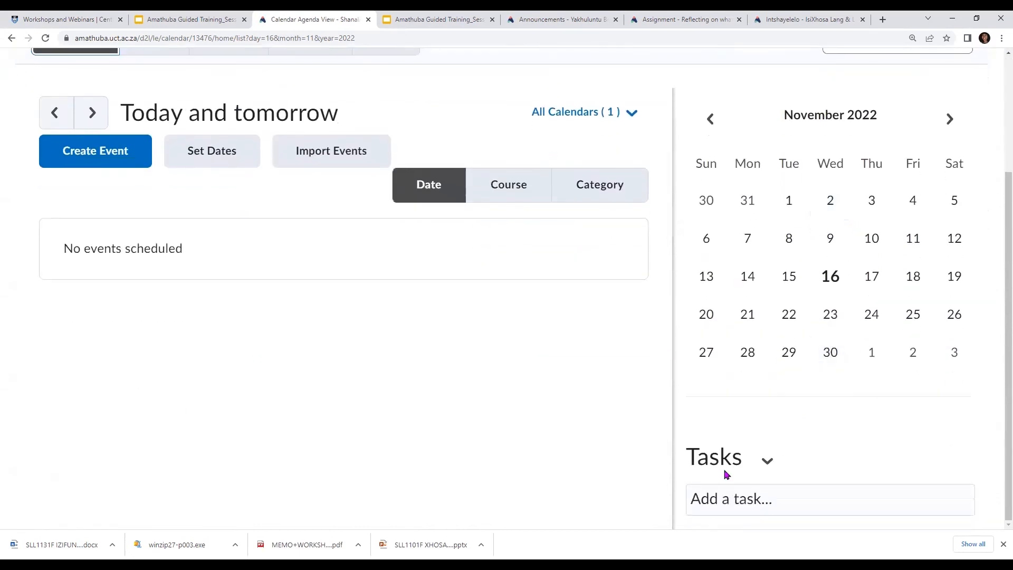
pyautogui.scroll(3, 445, 308)
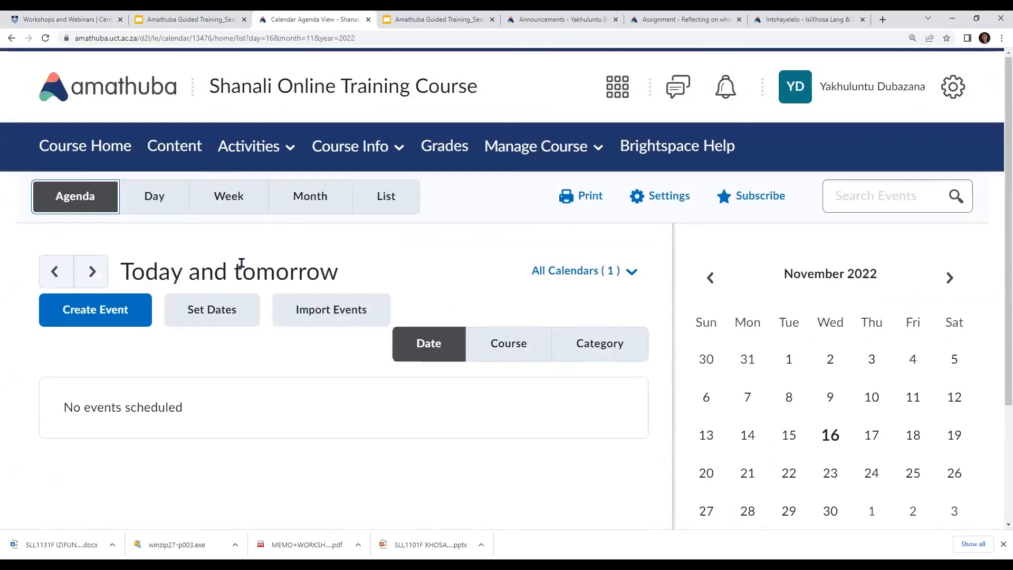
pyautogui.click(294, 210)
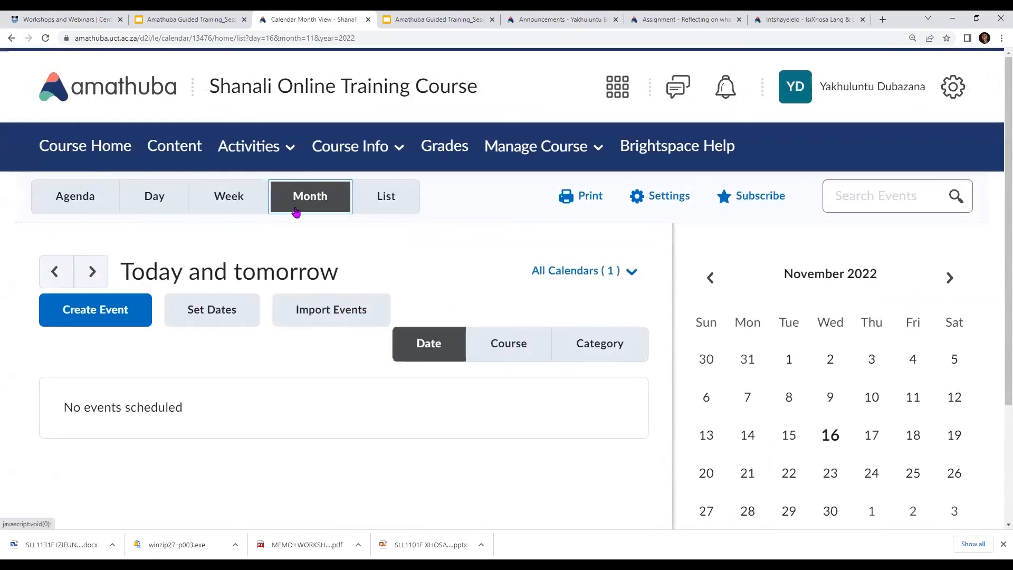
pyautogui.click(381, 196)
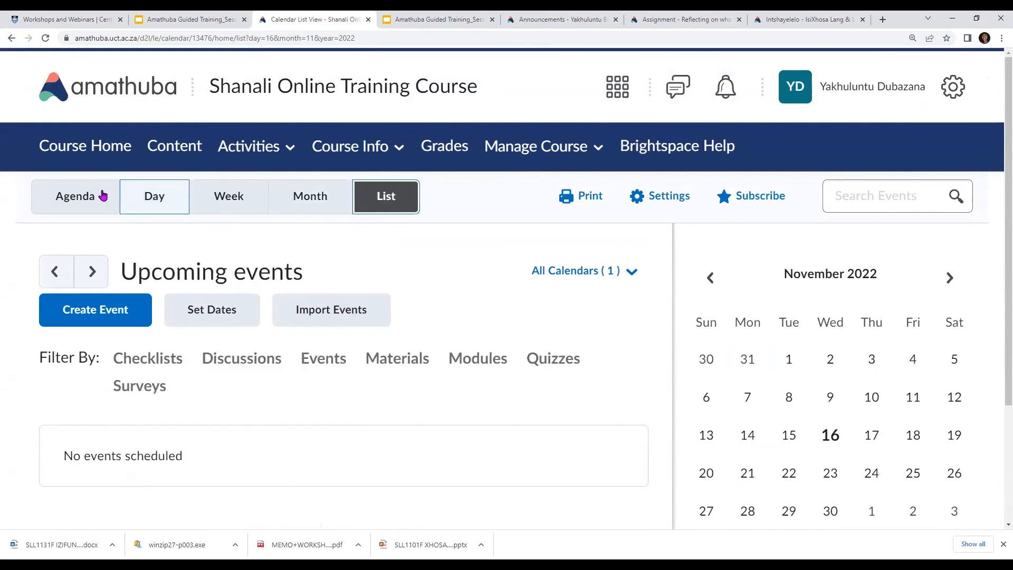
pyautogui.click(88, 323)
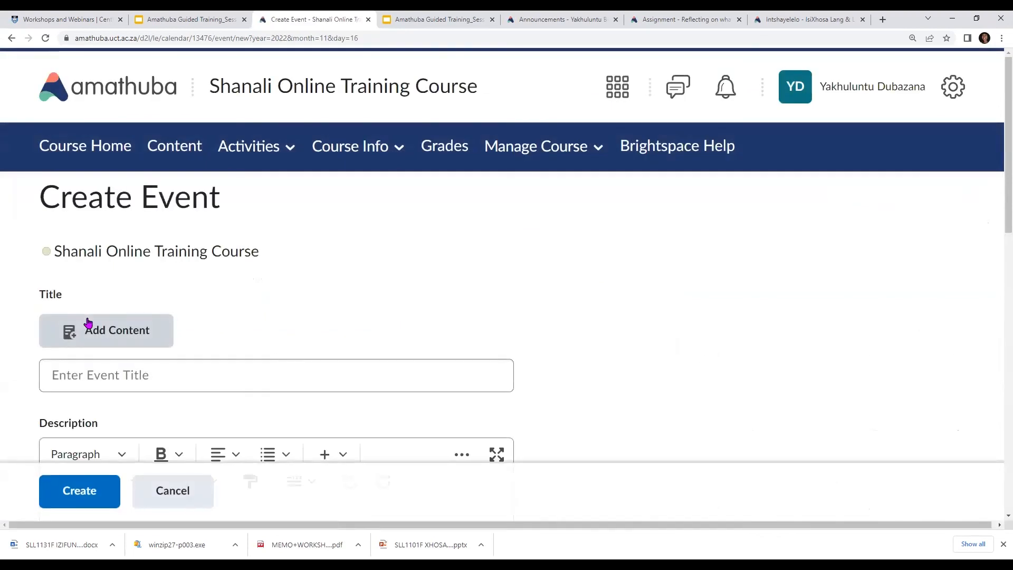
pyautogui.scroll(-3, 88, 323)
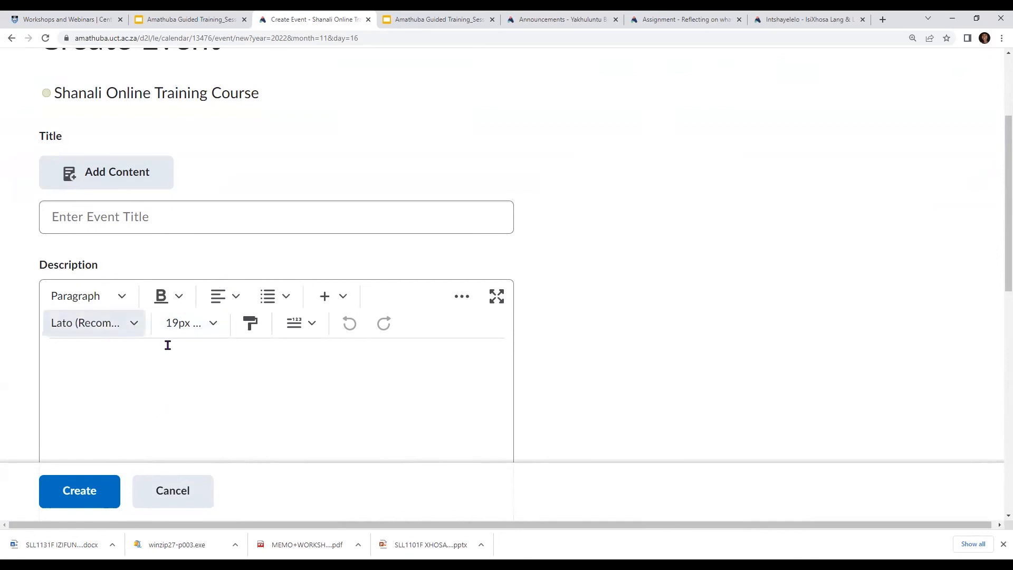
pyautogui.scroll(3, 158, 335)
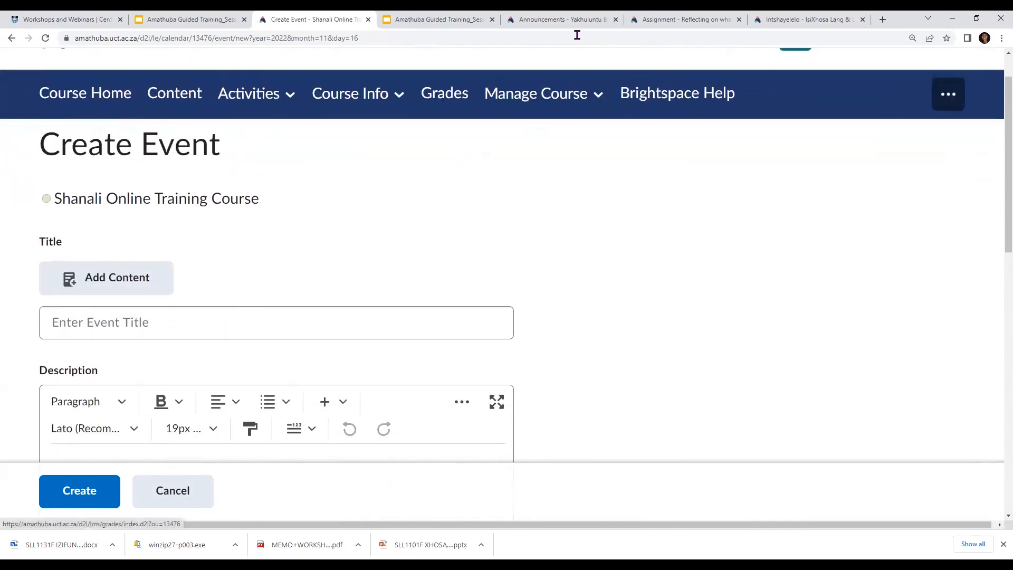
# Step: In the other open Brightspace Training course, go to its calendar and start a new event titled "Quiz 1"
pyautogui.click(544, 18)
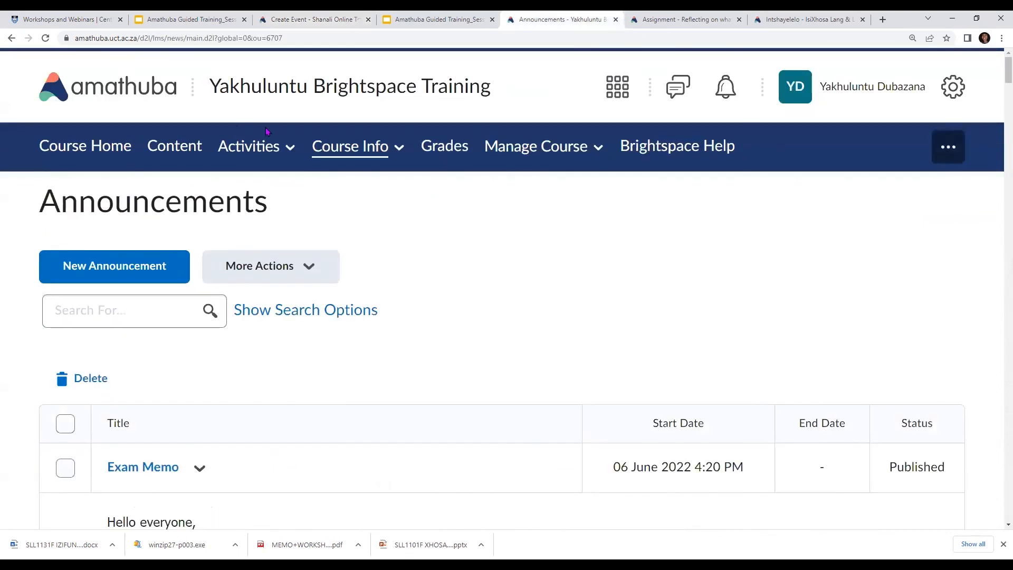
pyautogui.click(360, 152)
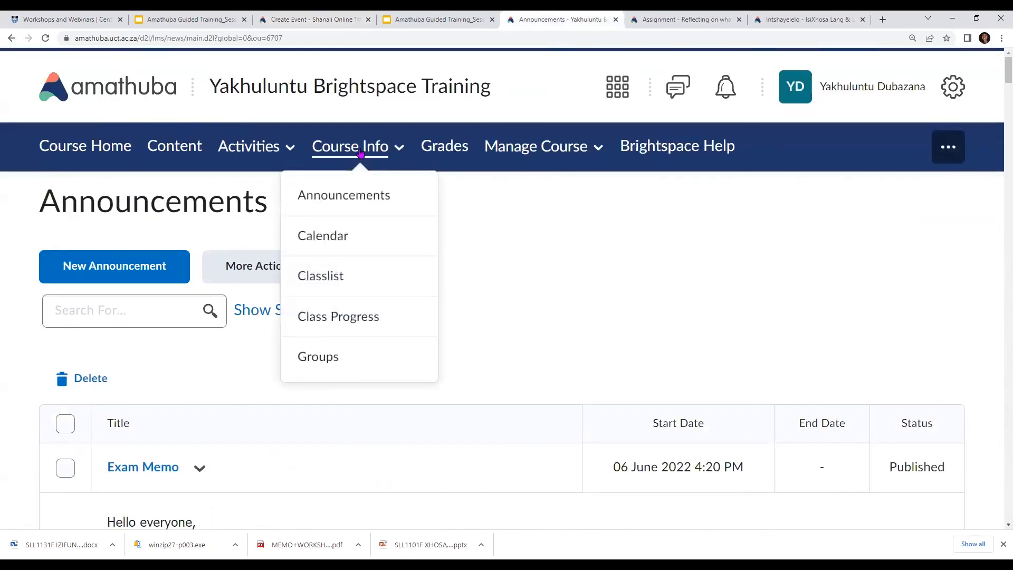
pyautogui.click(347, 236)
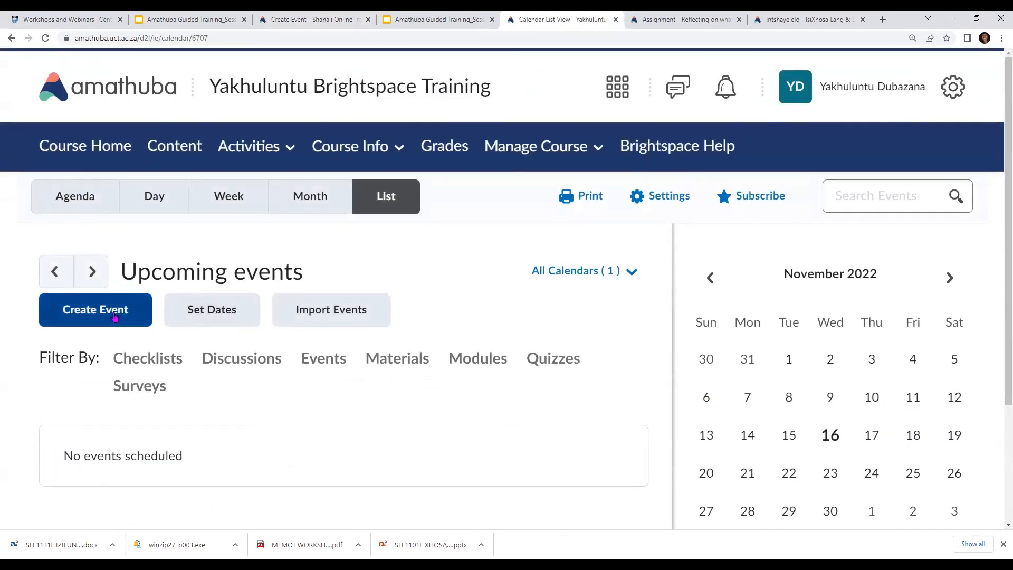
pyautogui.click(114, 316)
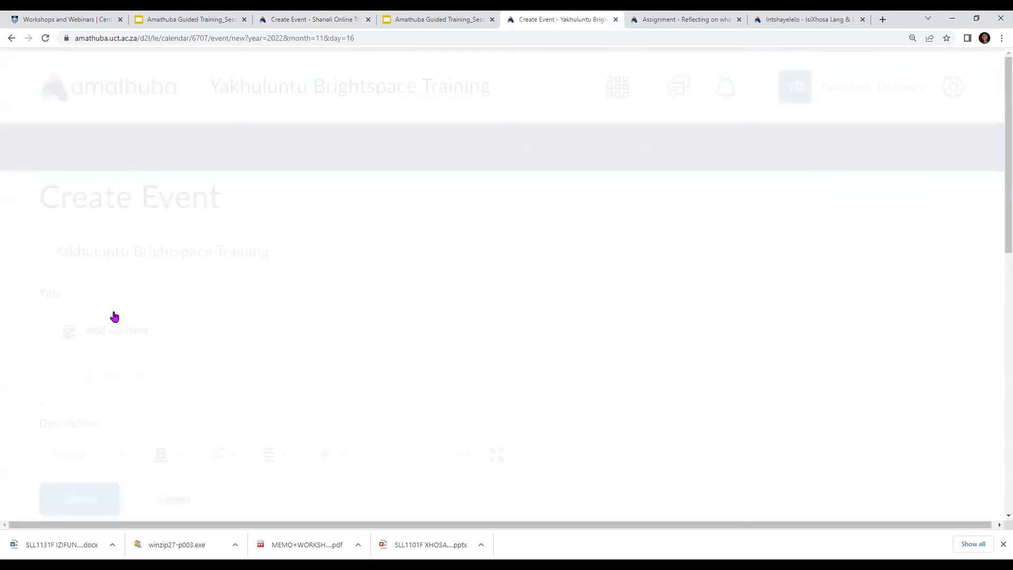
pyautogui.scroll(-3, 130, 333)
pyautogui.click(160, 220)
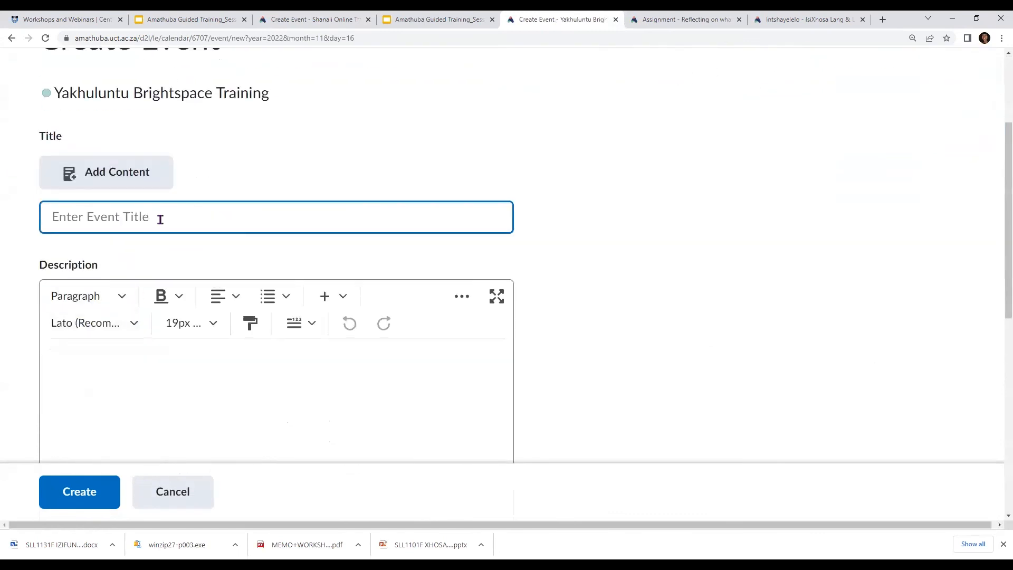
pyautogui.write('Quiz 1')
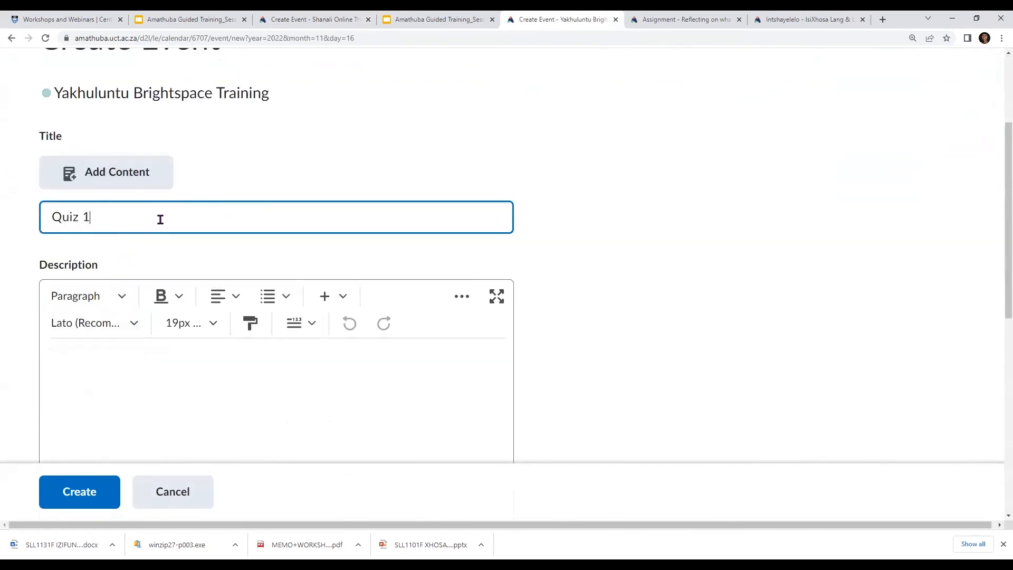
# Step: Set the Quiz 1 event's date to 17/11/2022 and create the event
pyautogui.scroll(-7, 161, 222)
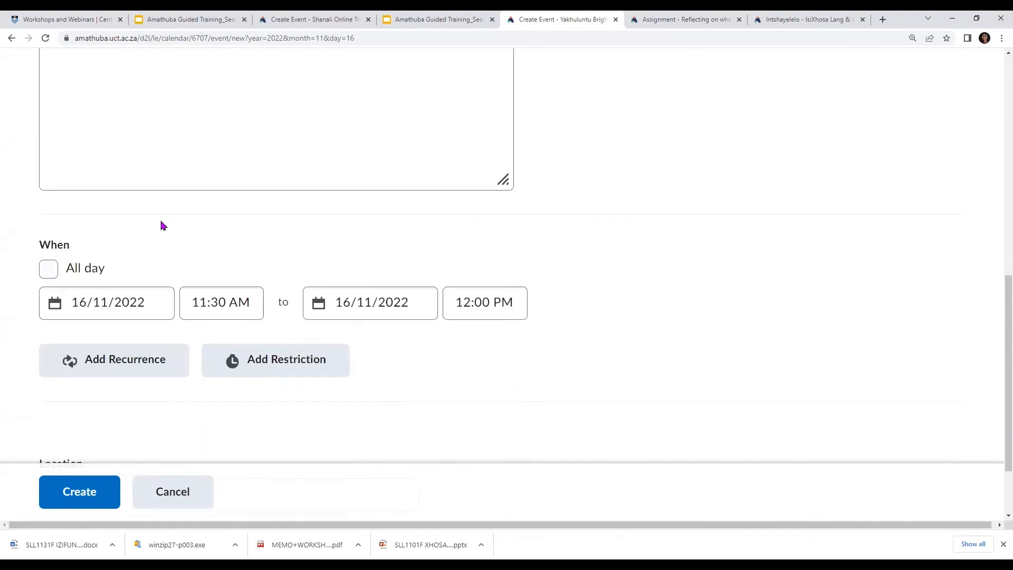
pyautogui.click(54, 306)
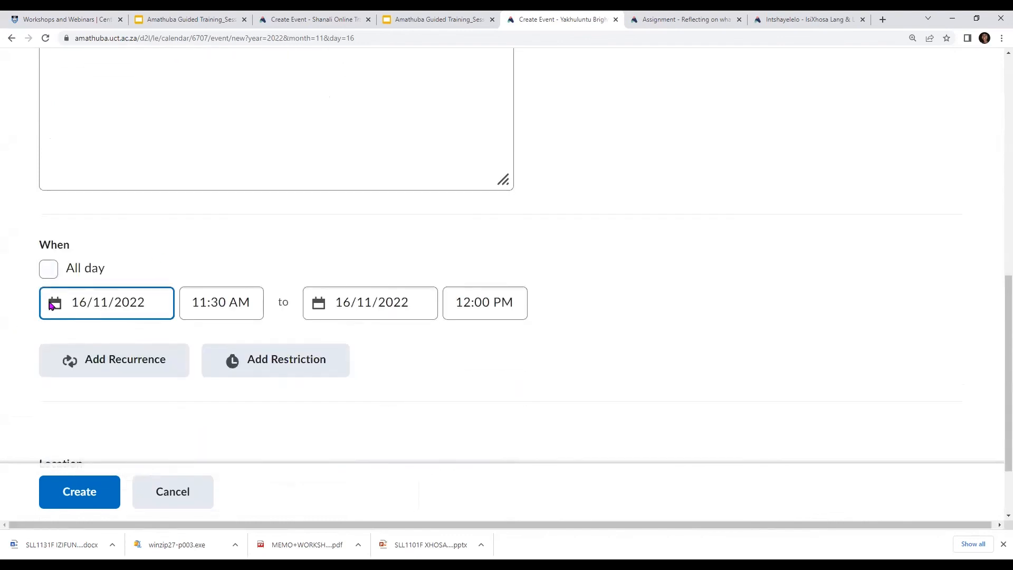
pyautogui.click(98, 302)
pyautogui.click(192, 143)
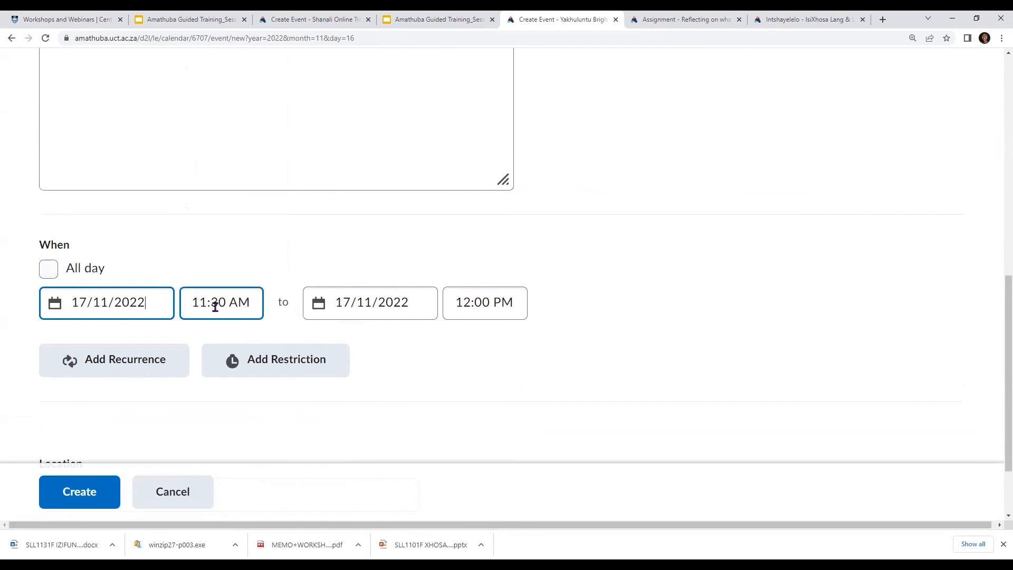
pyautogui.scroll(-2, 238, 315)
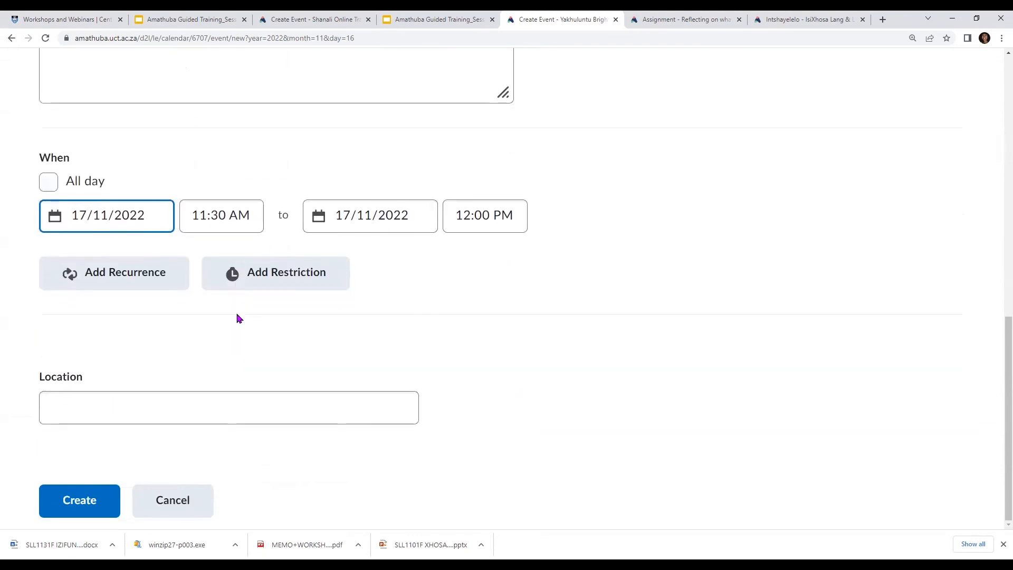
pyautogui.click(82, 499)
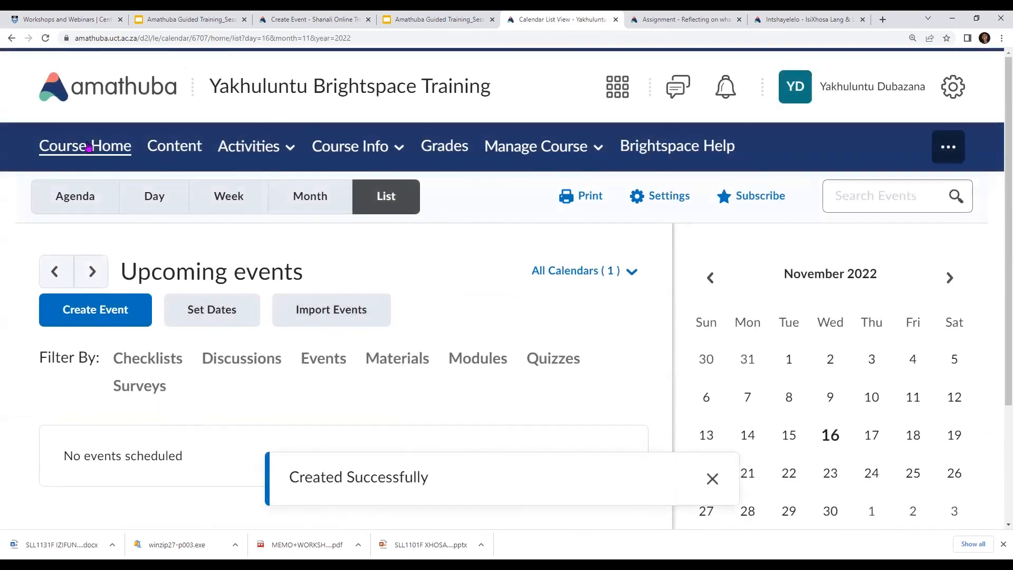
# Step: Check the upcoming events in the calendar widget on the course home page
pyautogui.click(88, 147)
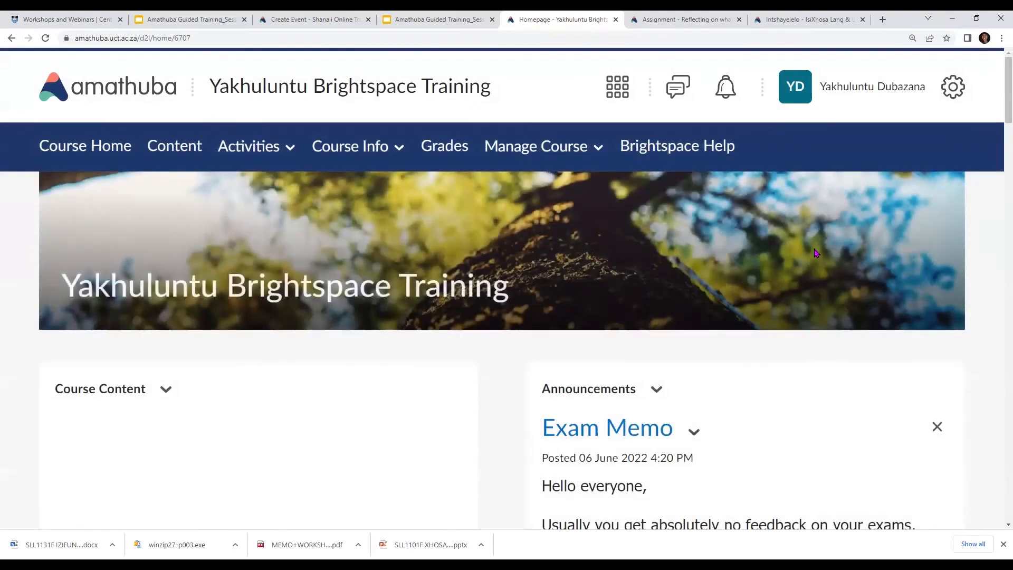
pyautogui.scroll(-10, 814, 254)
pyautogui.scroll(-7, 814, 253)
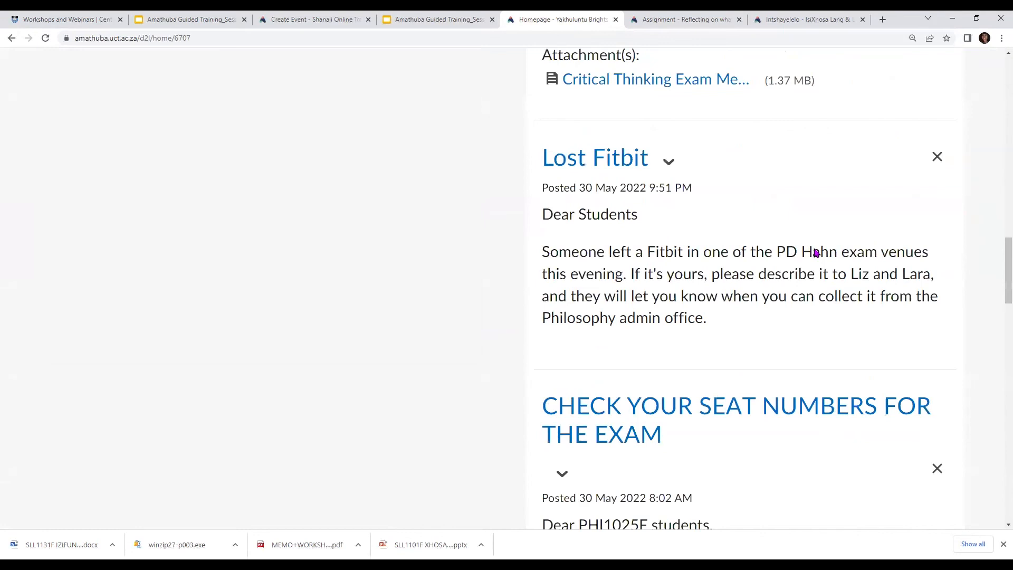
pyautogui.scroll(-15, 711, 423)
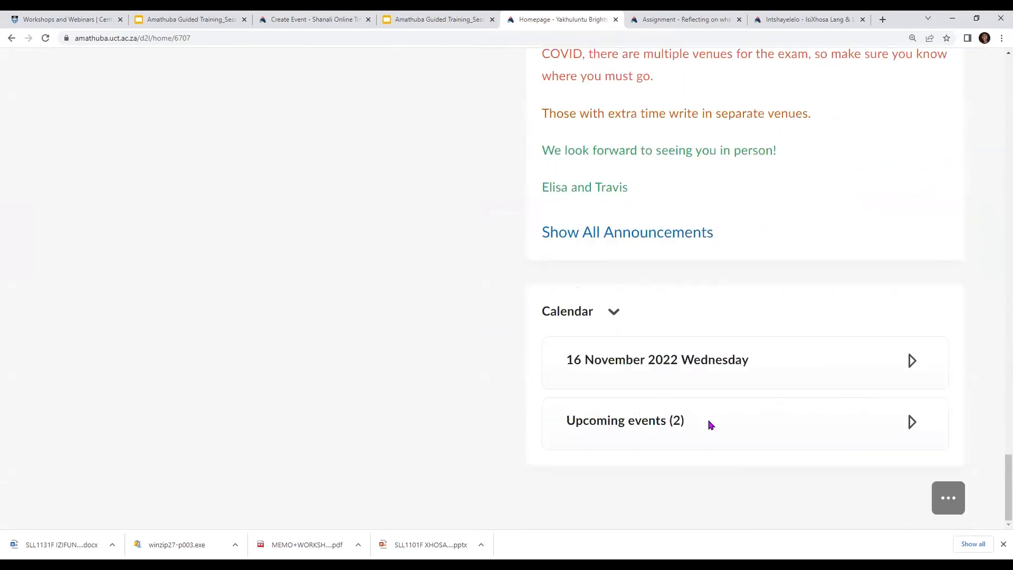
pyautogui.click(709, 422)
pyautogui.scroll(-3, 686, 407)
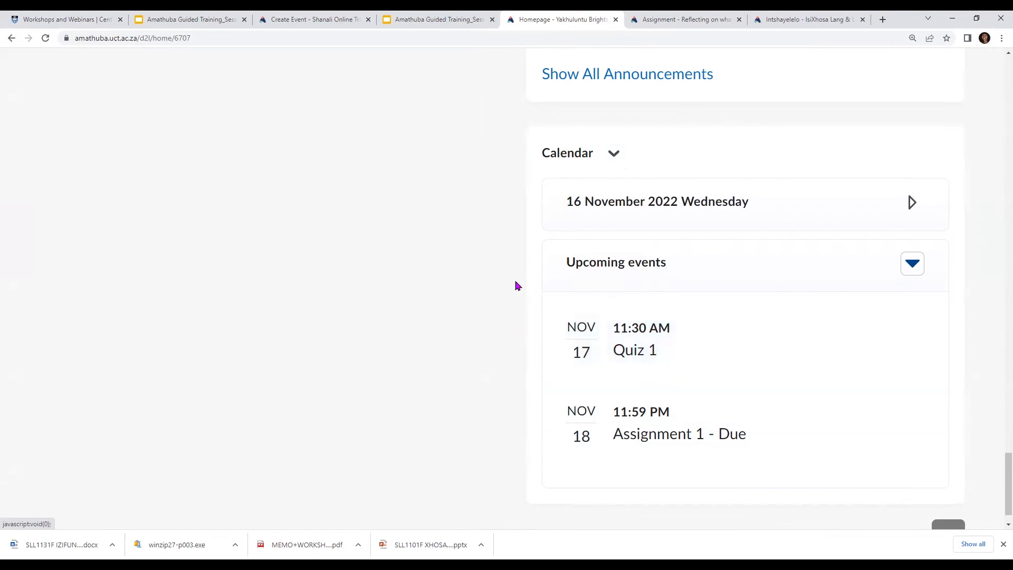
# Step: Return to the course calendar and look over its upcoming events list
pyautogui.scroll(3, 259, 237)
pyautogui.scroll(3, 259, 237)
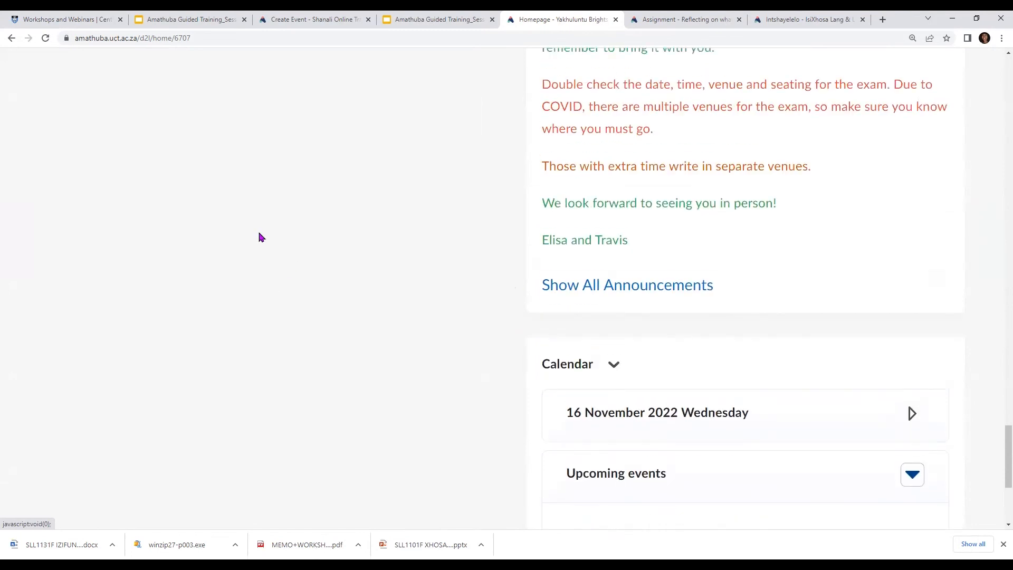
pyautogui.scroll(20, 258, 237)
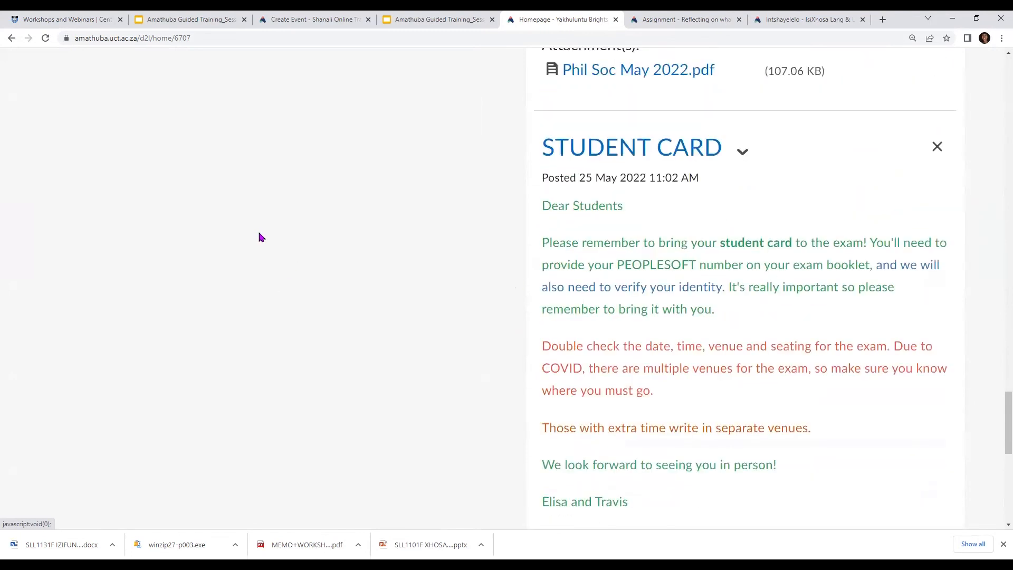
pyautogui.scroll(20, 259, 237)
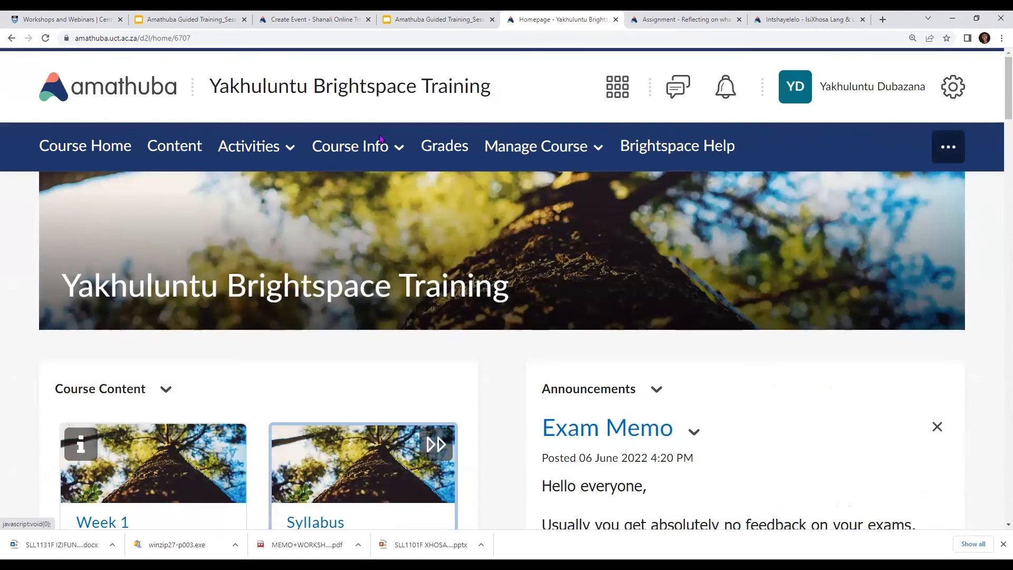
pyautogui.click(351, 150)
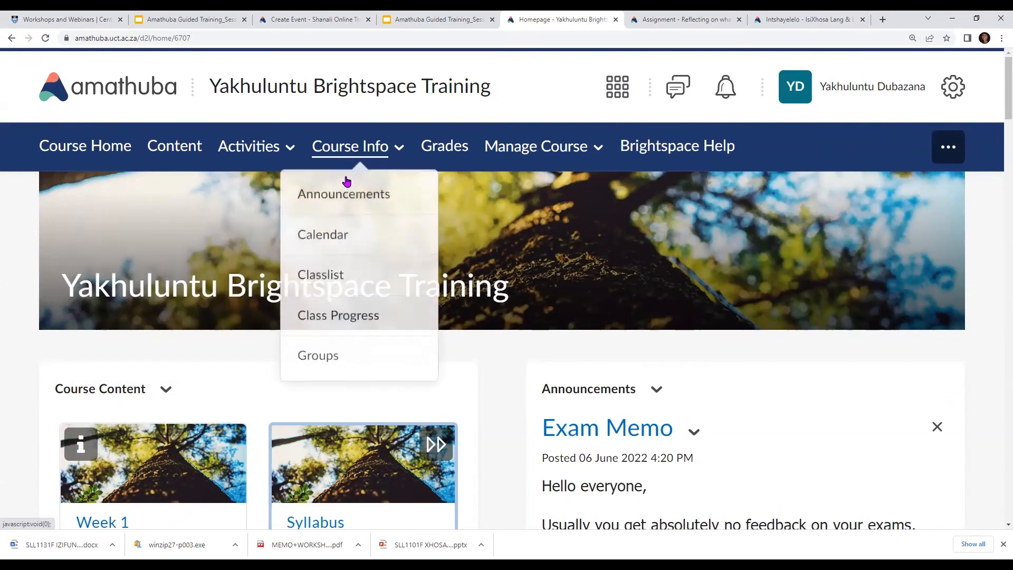
pyautogui.click(399, 245)
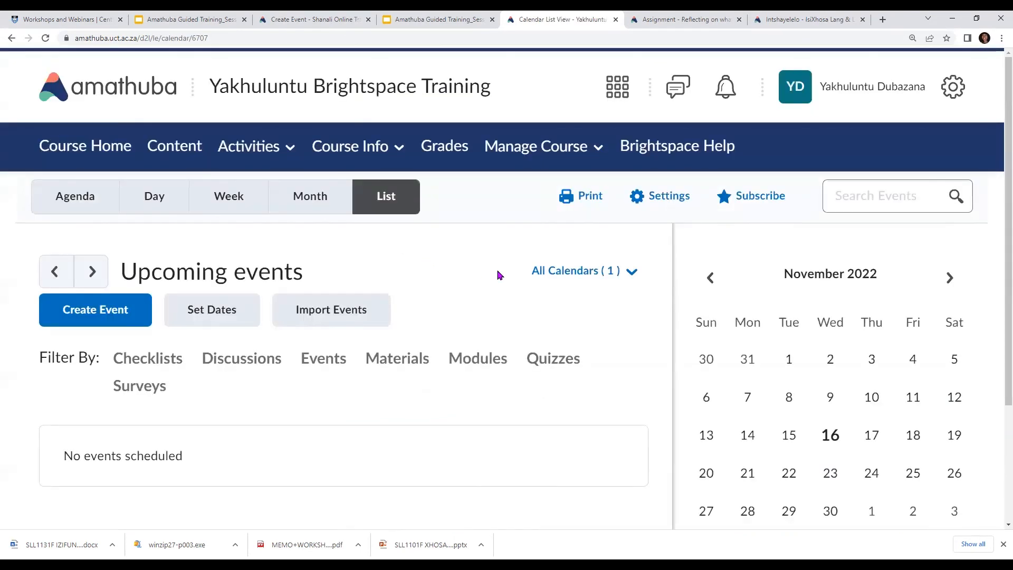
pyautogui.scroll(-3, 499, 274)
pyautogui.scroll(2, 117, 195)
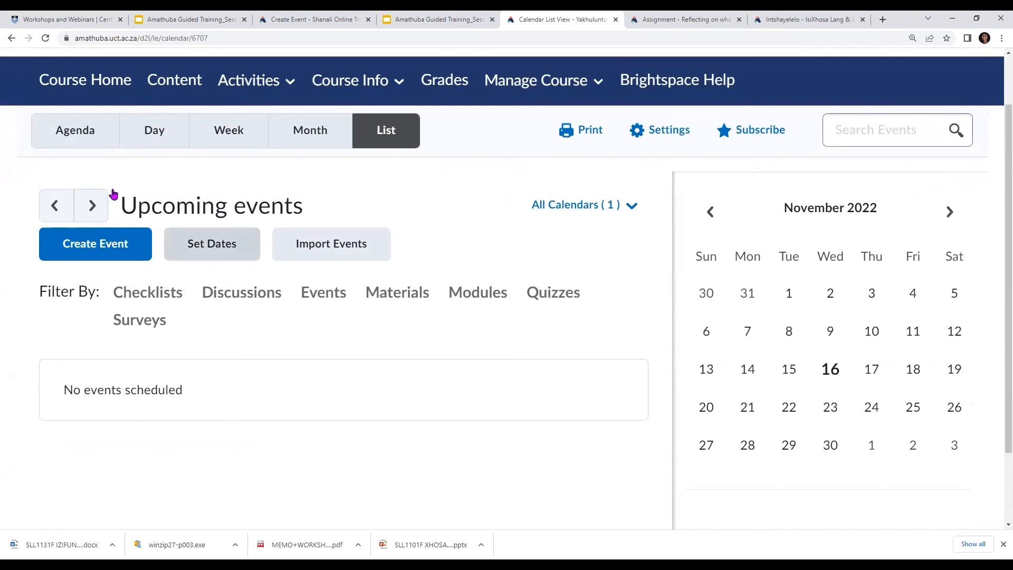
pyautogui.scroll(1, 117, 195)
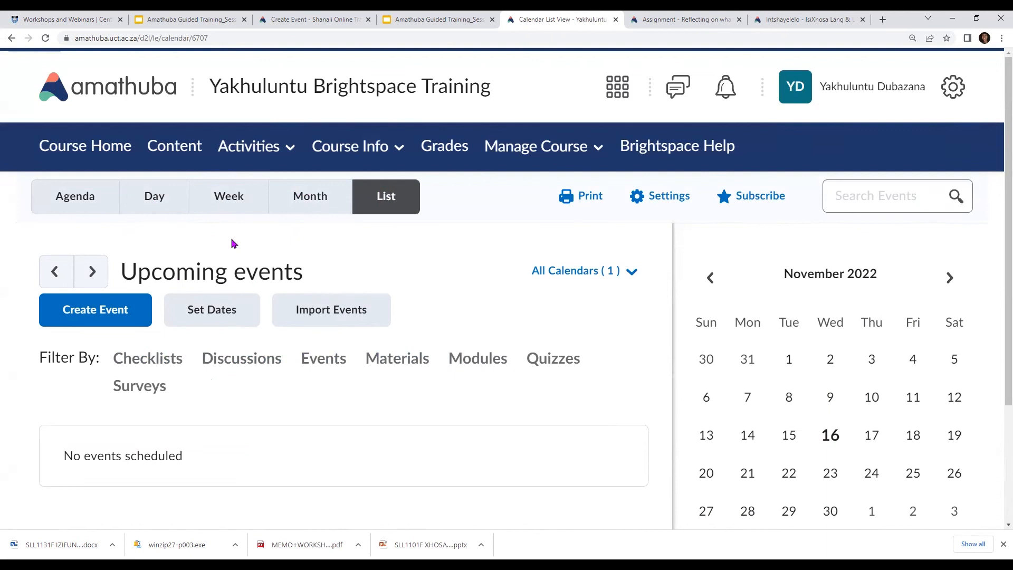
# Step: View the calendar's option for importing events from an iCal file, and close it without importing
pyautogui.click(344, 309)
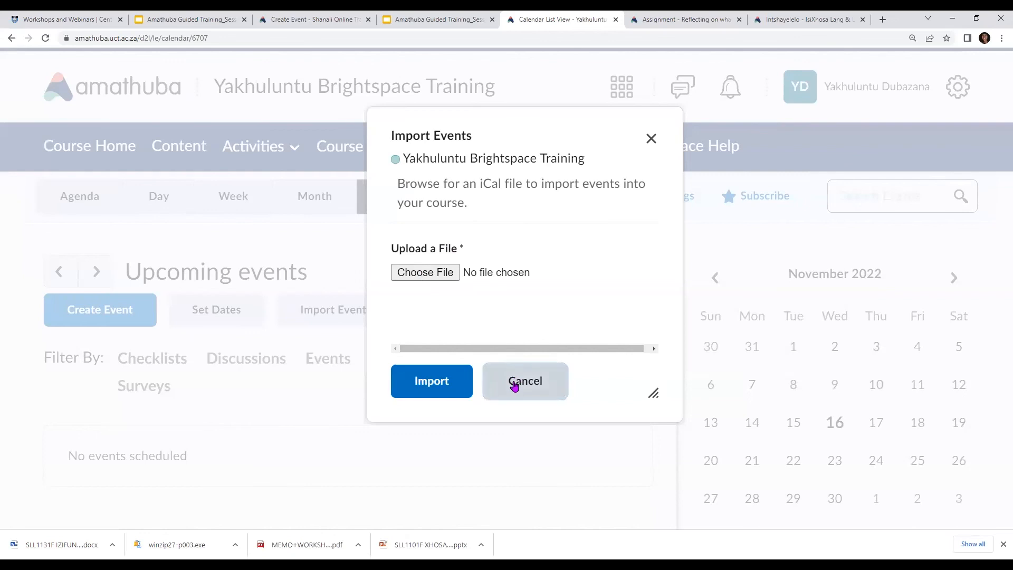
pyautogui.click(515, 386)
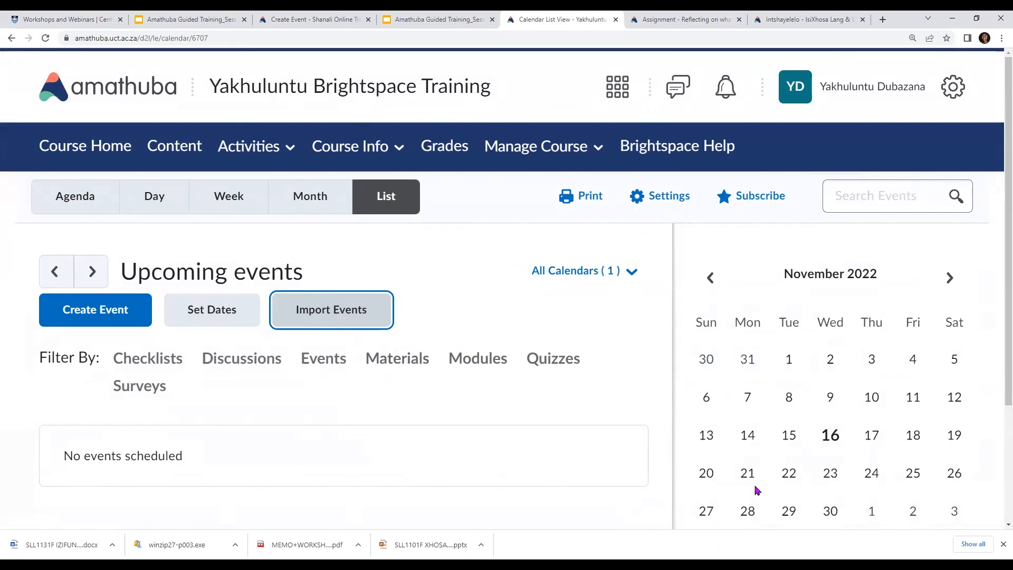
pyautogui.click(596, 510)
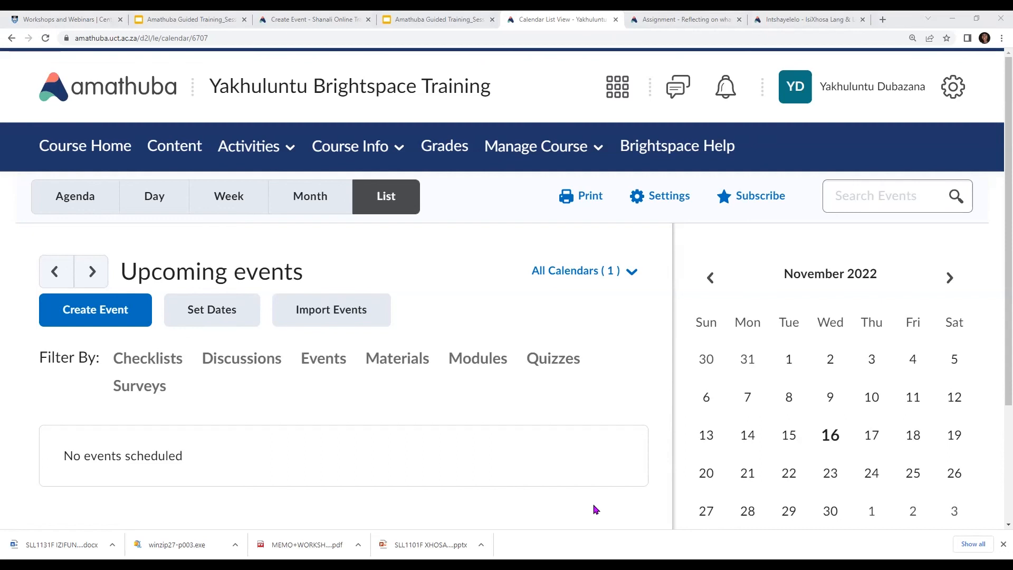
# Step: Review the calendar subscription choices, keep All Calendars and Tasks selected, and close the subscription dialog
pyautogui.click(737, 205)
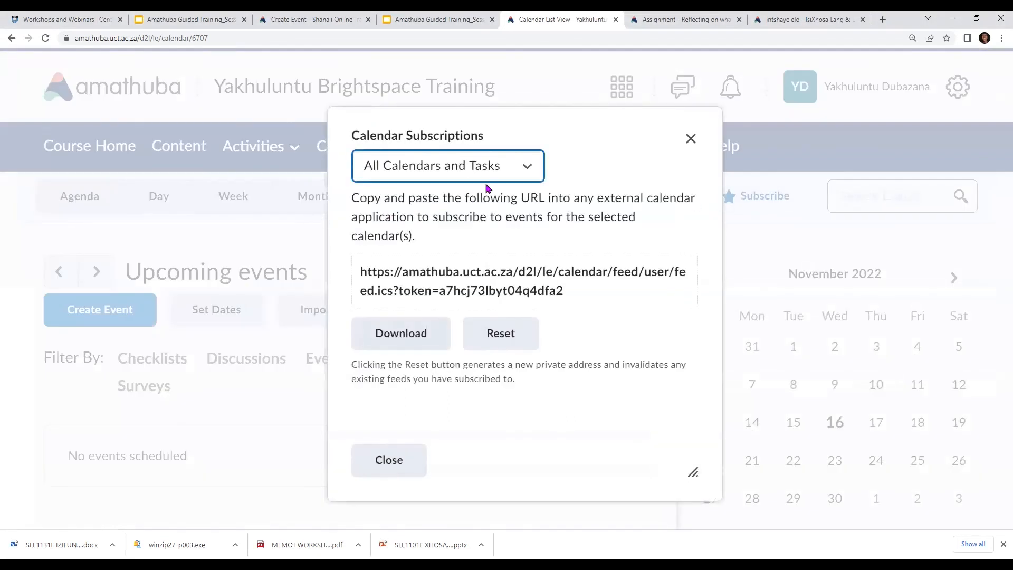
pyautogui.click(525, 166)
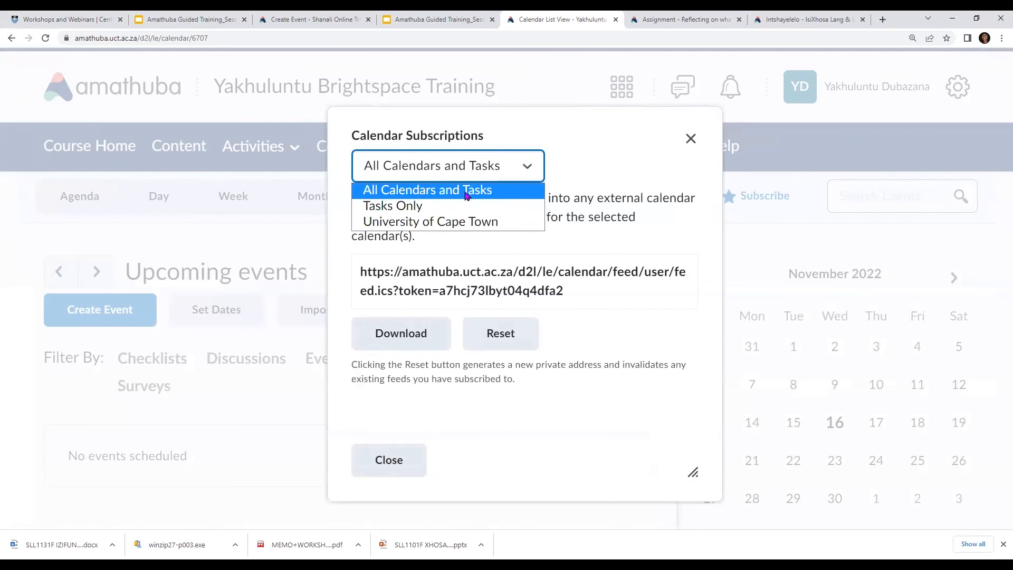
pyautogui.click(466, 192)
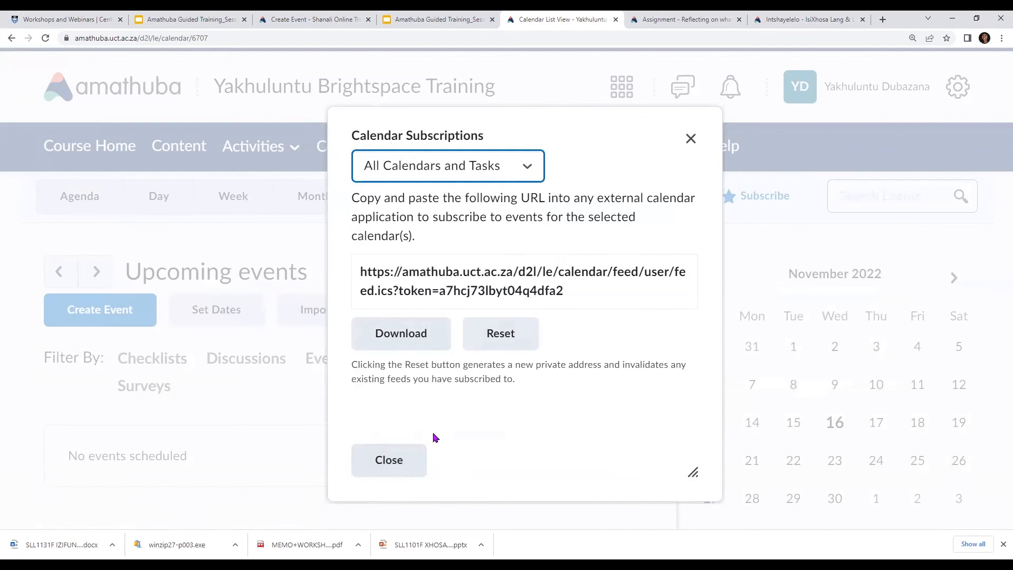
pyautogui.click(388, 461)
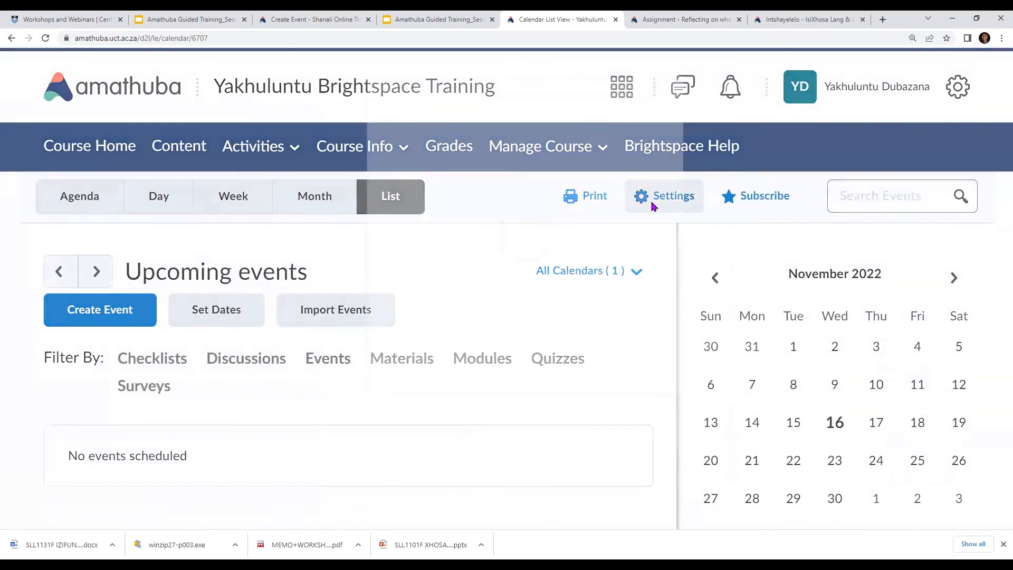
# Step: Review the calendar settings for core hours, event duration, calendar feeds and task options, and close them without saving
pyautogui.click(654, 206)
pyautogui.scroll(-2, 423, 226)
pyautogui.scroll(2, 412, 232)
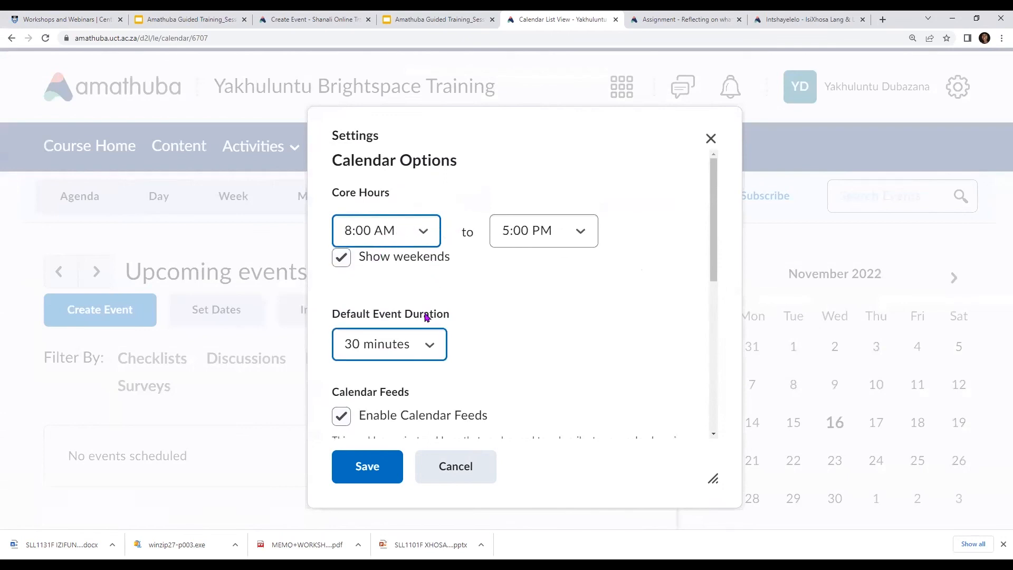
pyautogui.scroll(-2, 427, 316)
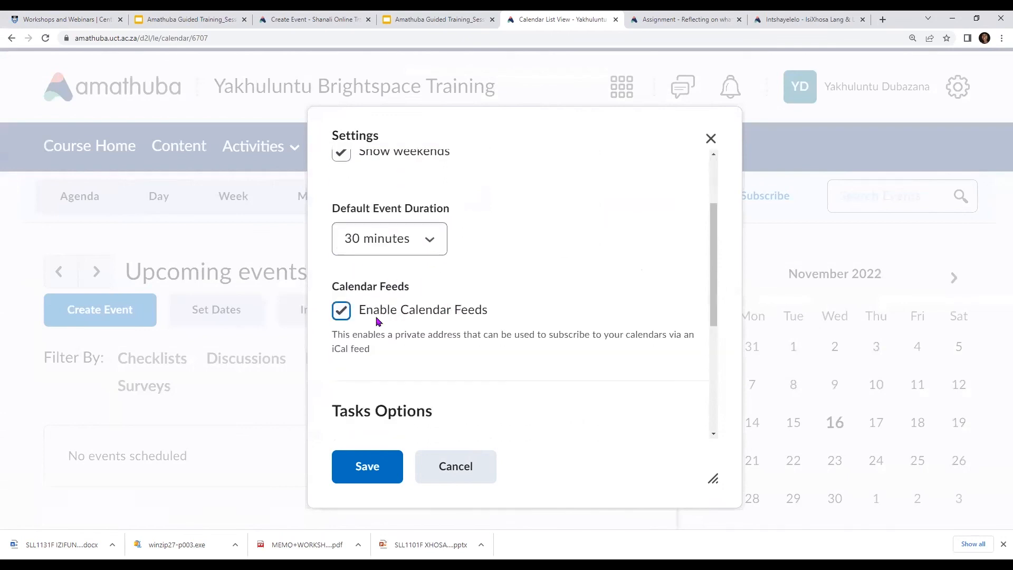
pyautogui.scroll(-3, 437, 351)
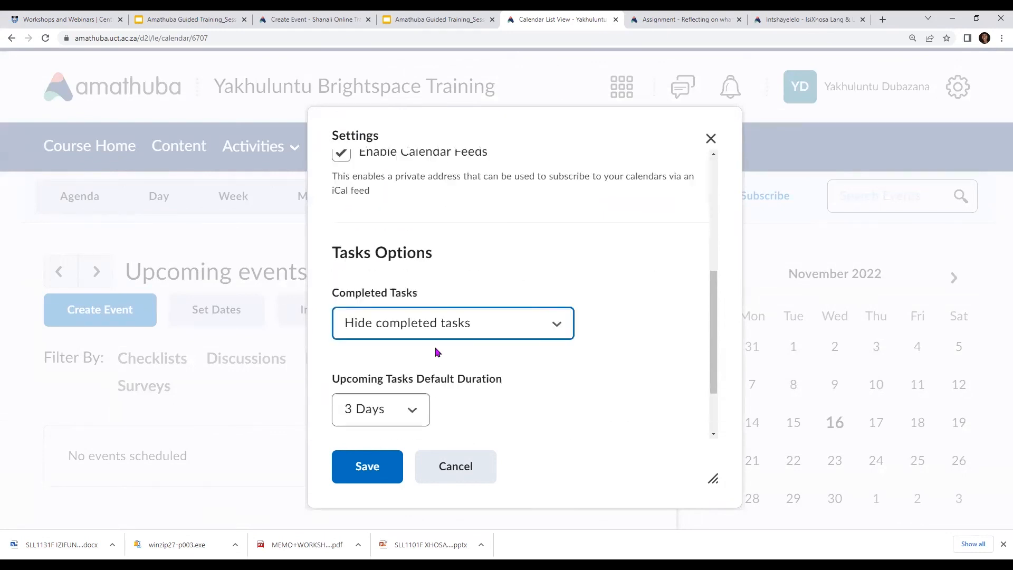
pyautogui.click(462, 464)
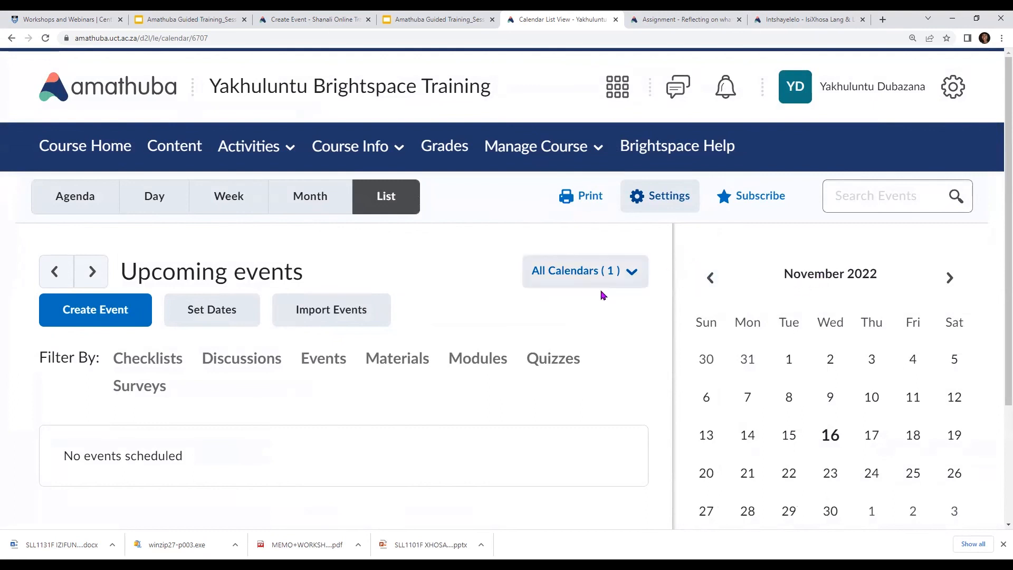
# Step: View the actions available for the calendar's Tasks list, and close them without choosing any
pyautogui.scroll(-3, 535, 322)
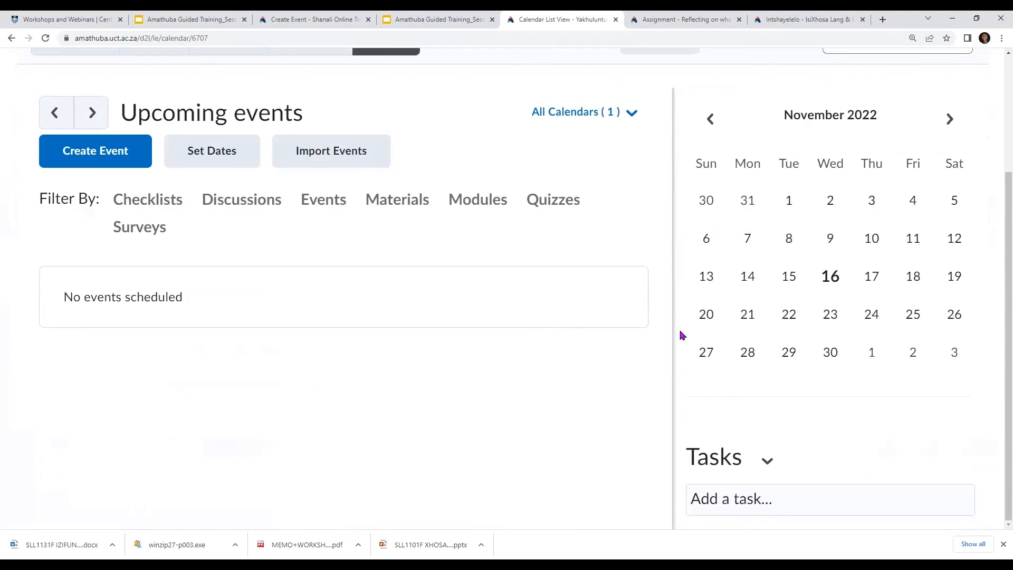
pyautogui.click(866, 493)
pyautogui.click(769, 463)
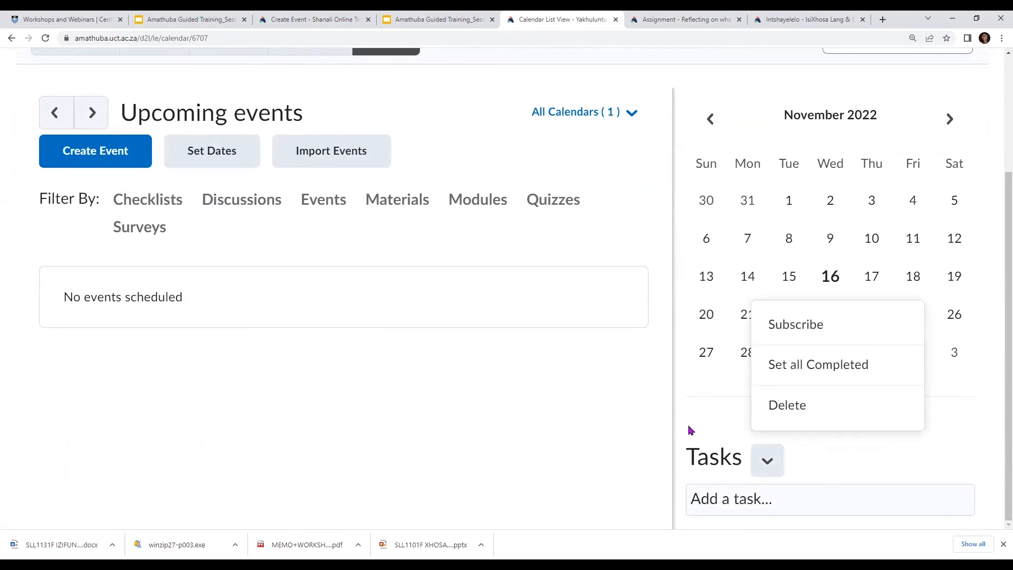
pyautogui.click(604, 398)
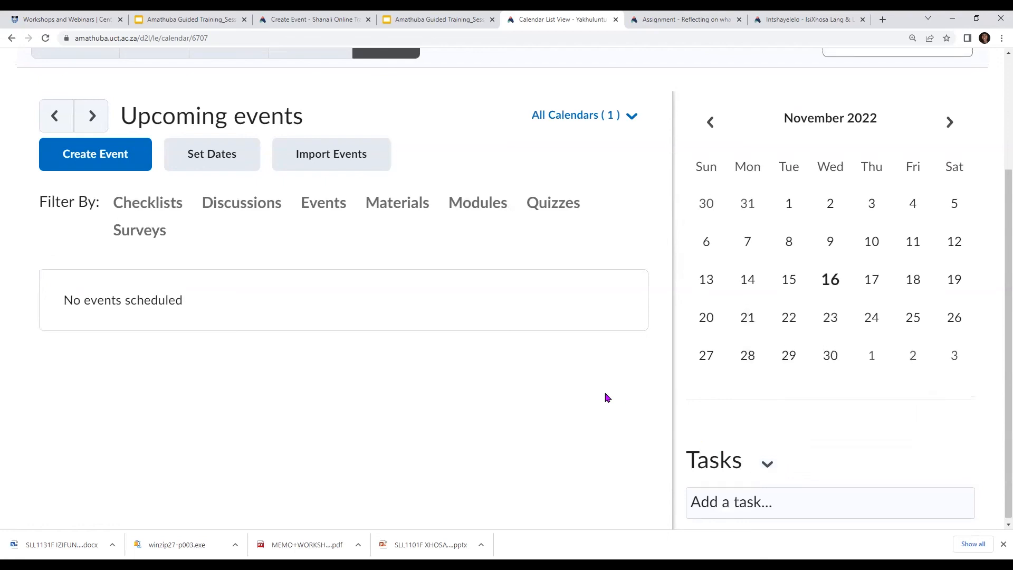
# Step: Check the update alerts for recent group and announcement notifications, and close the alerts list
pyautogui.scroll(3, 603, 398)
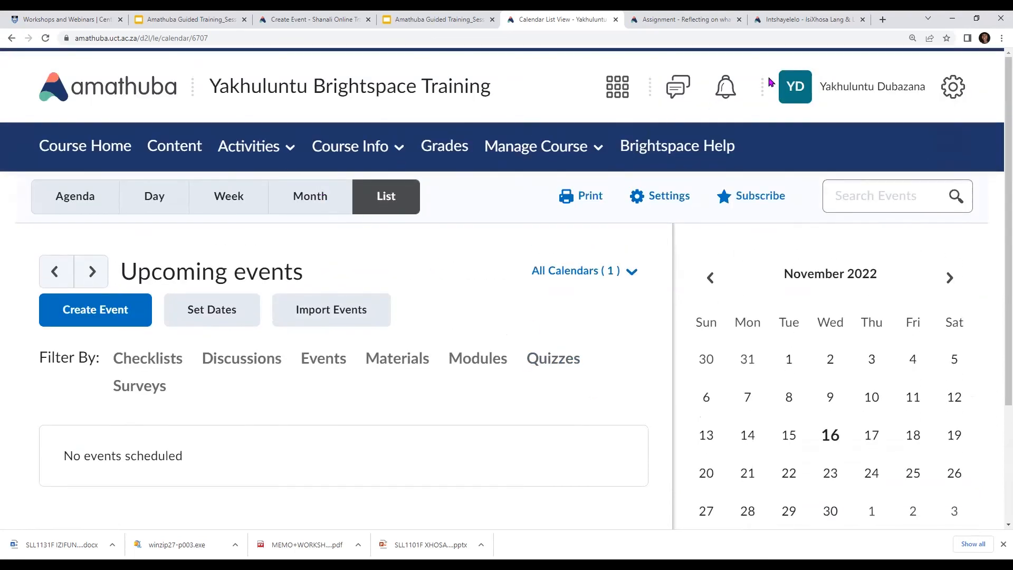
pyautogui.click(724, 95)
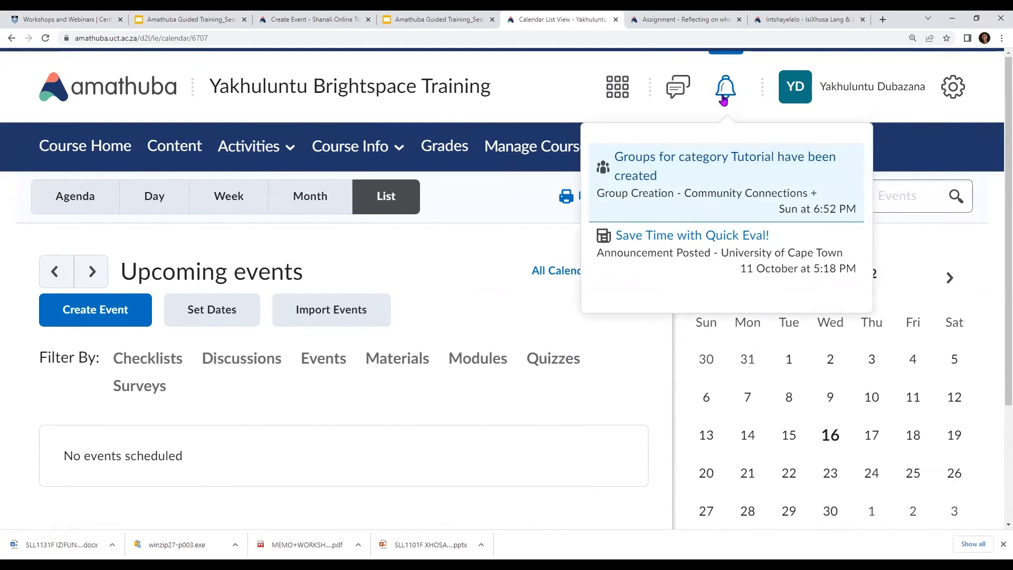
pyautogui.click(724, 100)
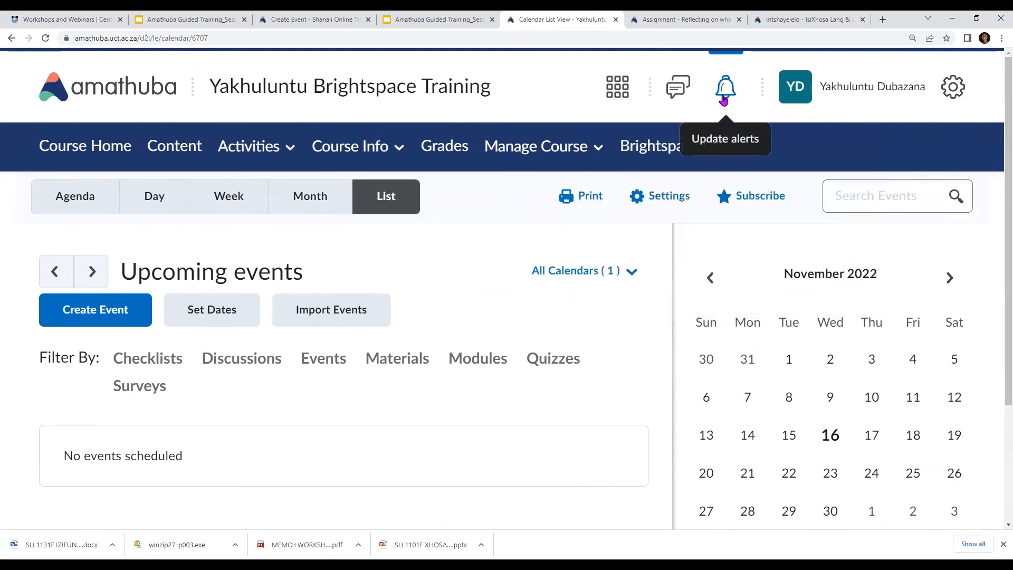